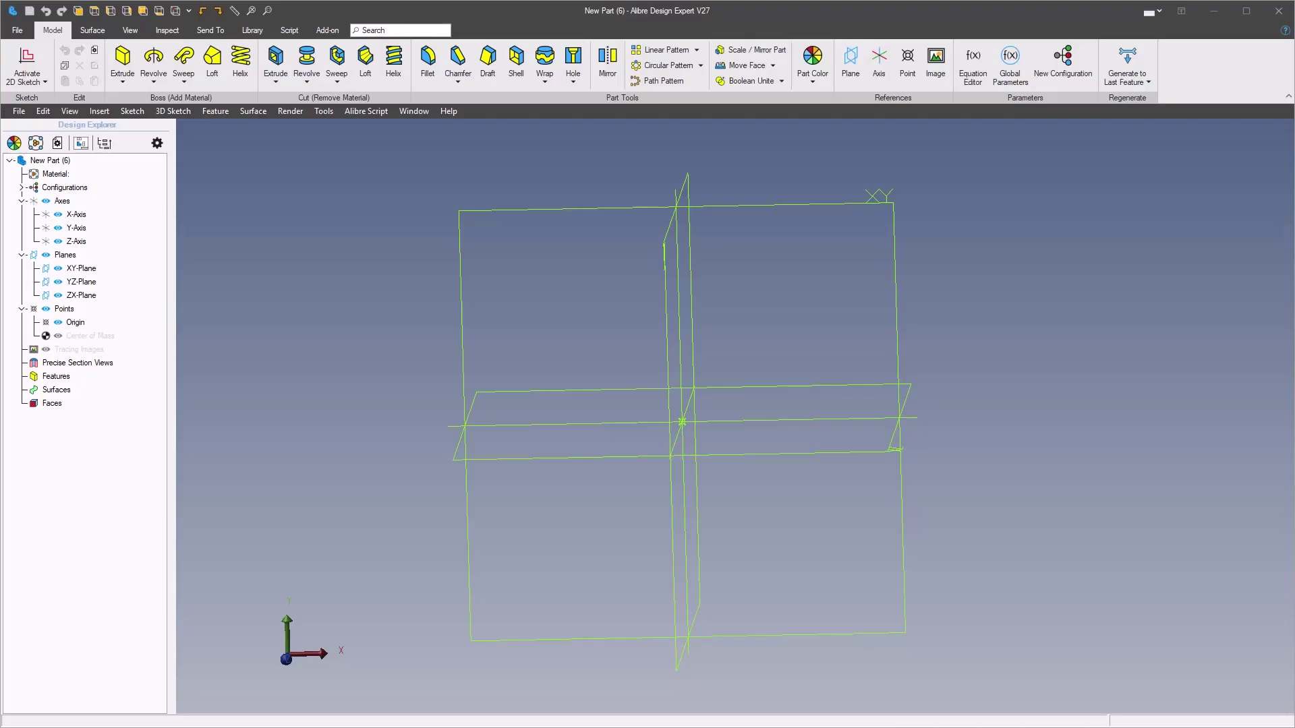
{"action": "left_click", "coordinate": [900, 727]}
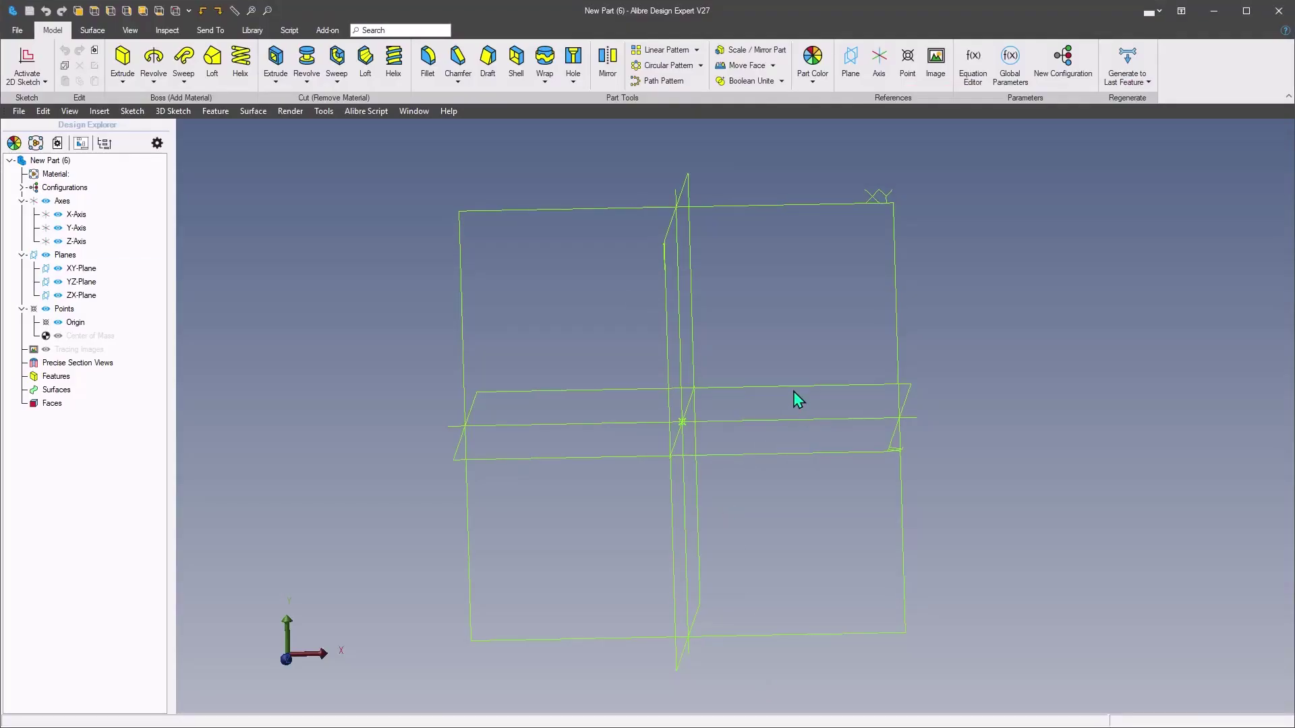
Step: Start a 2D sketch on the XY-Plane and draw a rectangle 21.5 mm wide and 65 mm high with a corner on the origin
{"action": "right_click", "coordinate": [763, 216]}
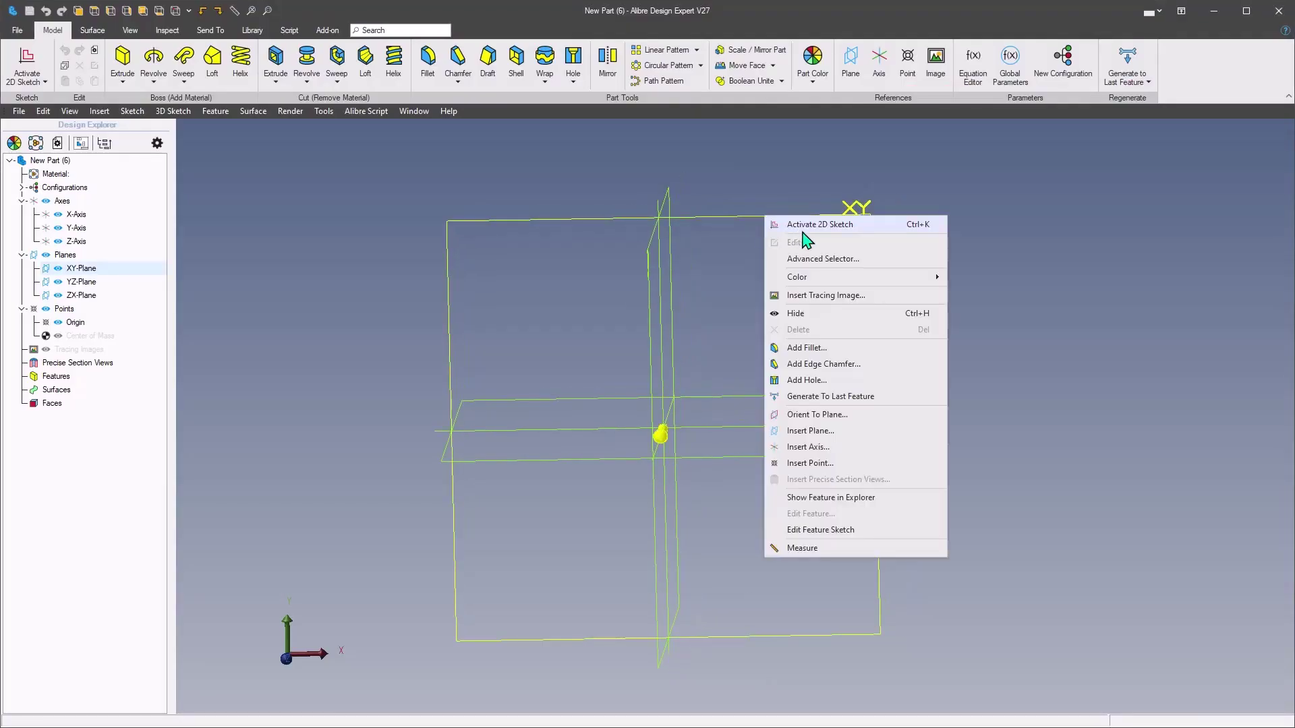
{"action": "left_click", "coordinate": [820, 225]}
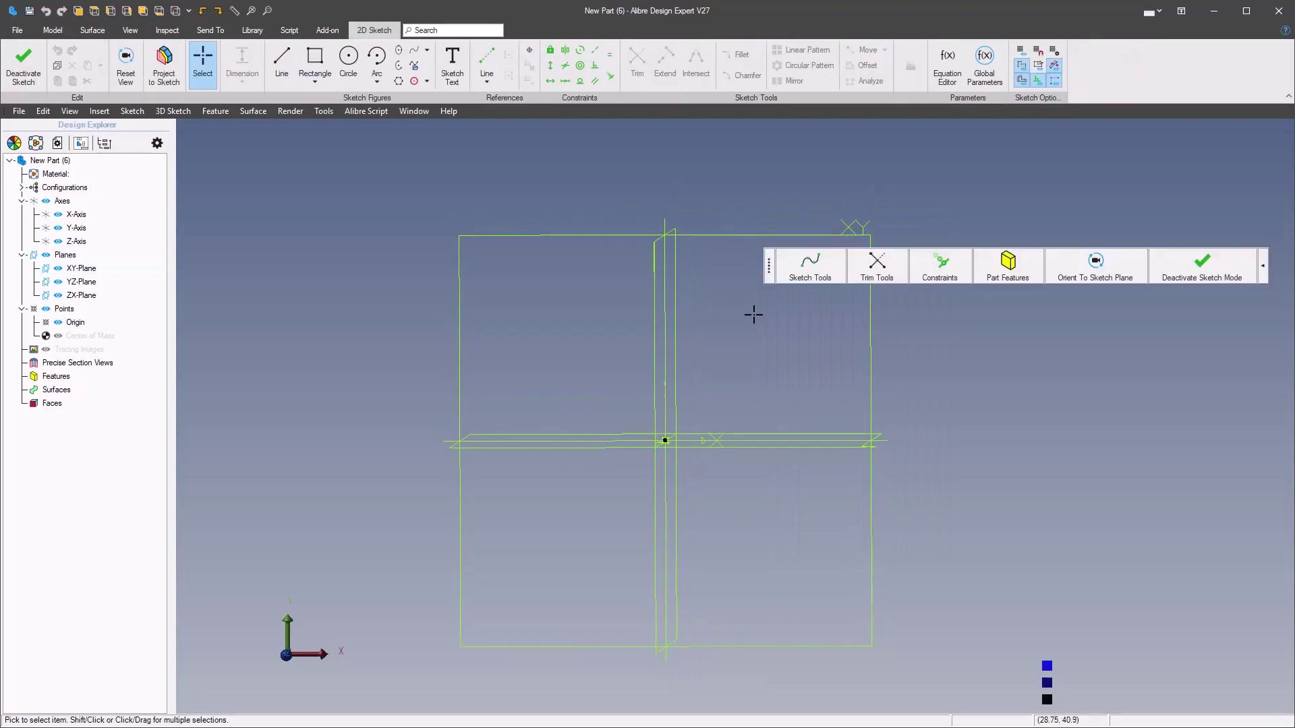
{"action": "left_click", "coordinate": [799, 273]}
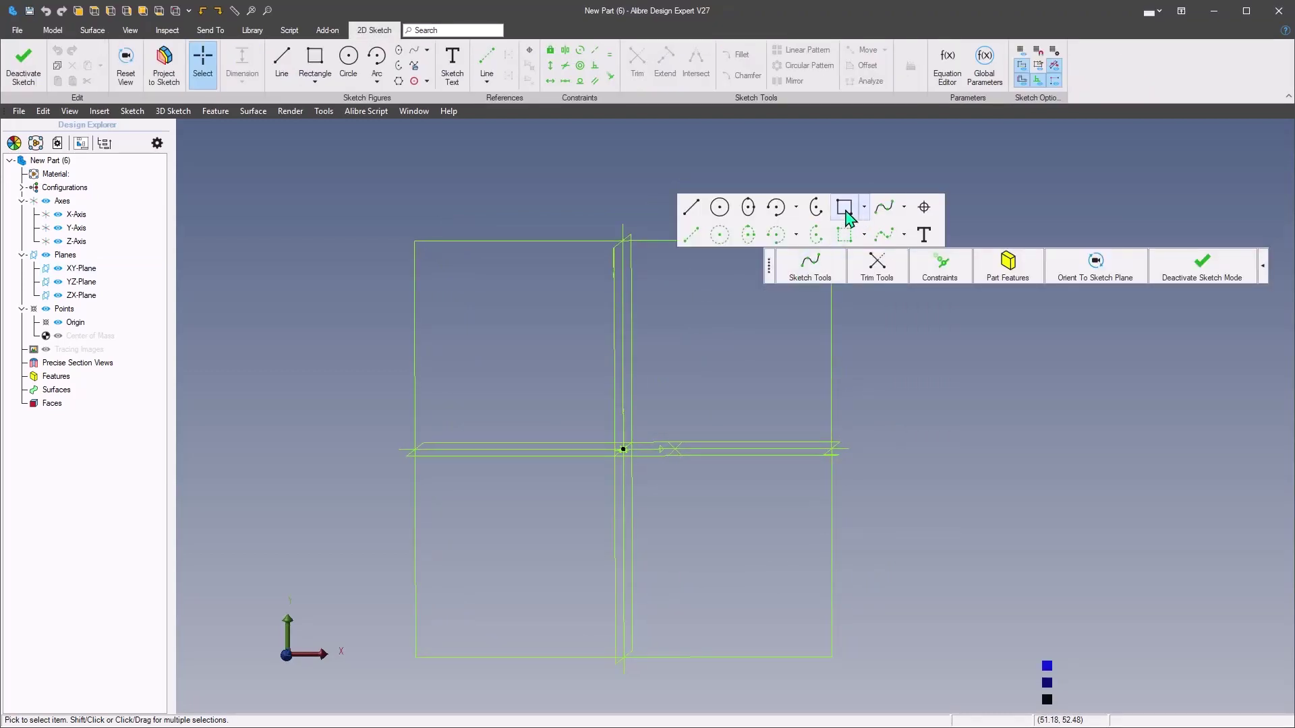
{"action": "left_click", "coordinate": [844, 208]}
{"action": "left_click", "coordinate": [623, 449]}
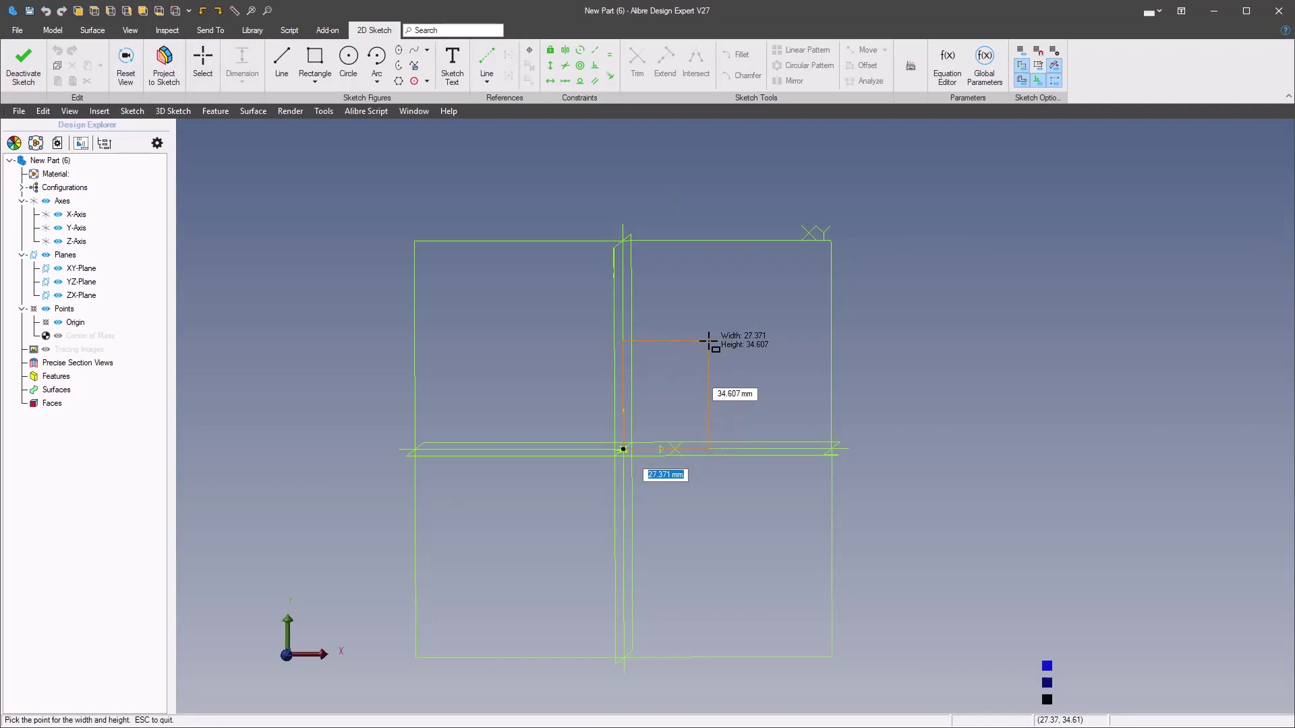
{"action": "type", "text": "21."}
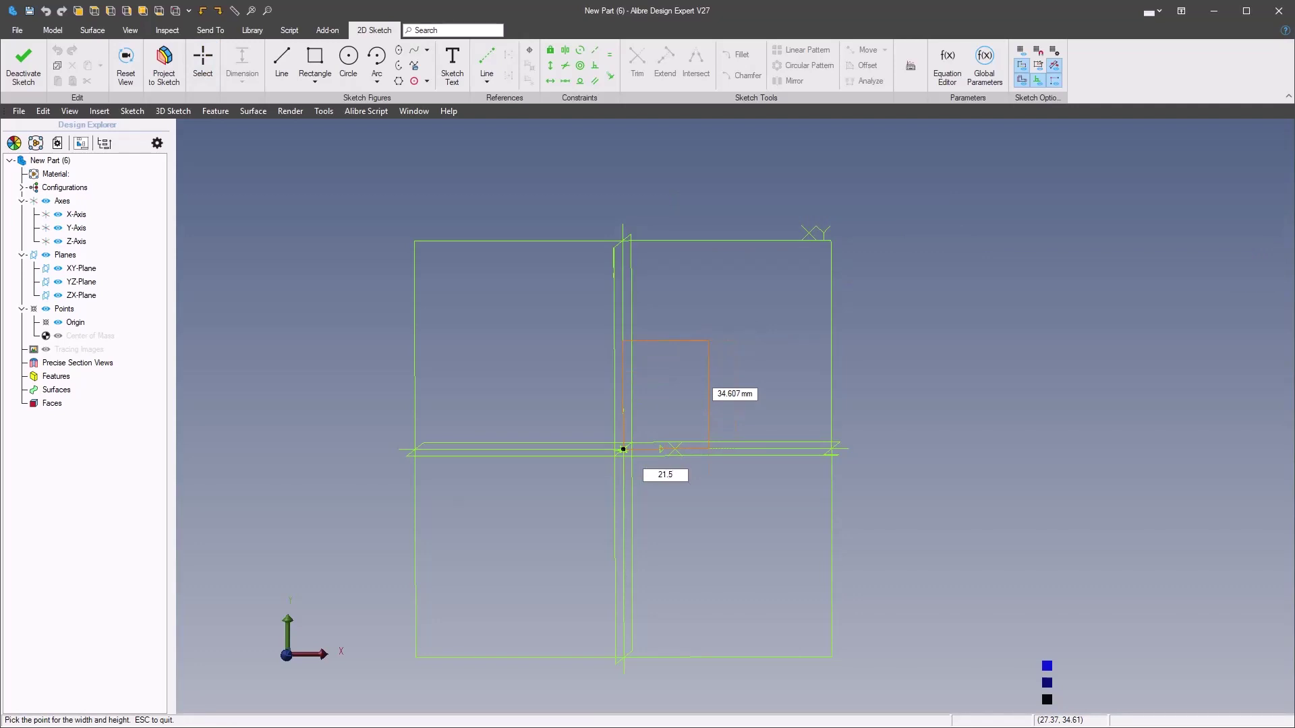
{"action": "type", "text": "5"}
{"action": "key", "text": "Tab"}
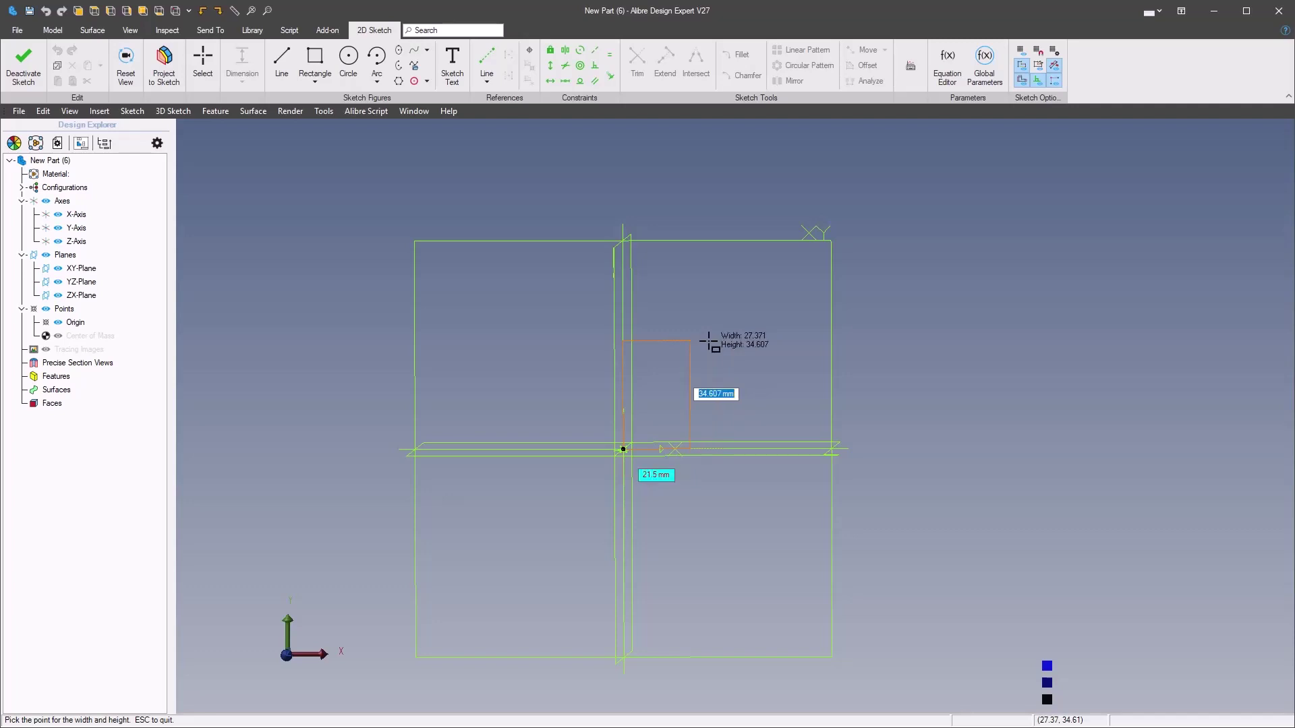
{"action": "type", "text": "65"}
{"action": "key", "text": "Return"}
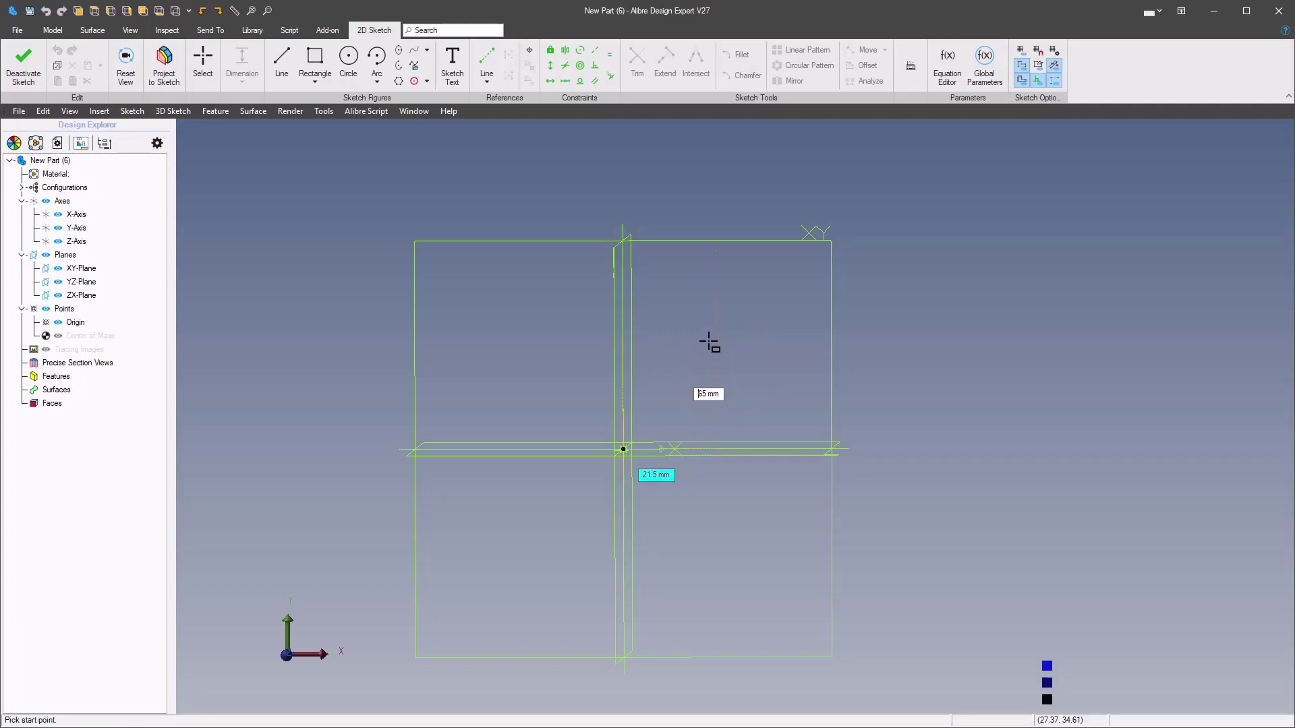
Step: Sketch a free-standing vertical line to the right of the rectangle, about 85 mm from the origin
{"action": "middle_click_drag", "start_coordinate": [768, 376], "coordinate": [721, 374]}
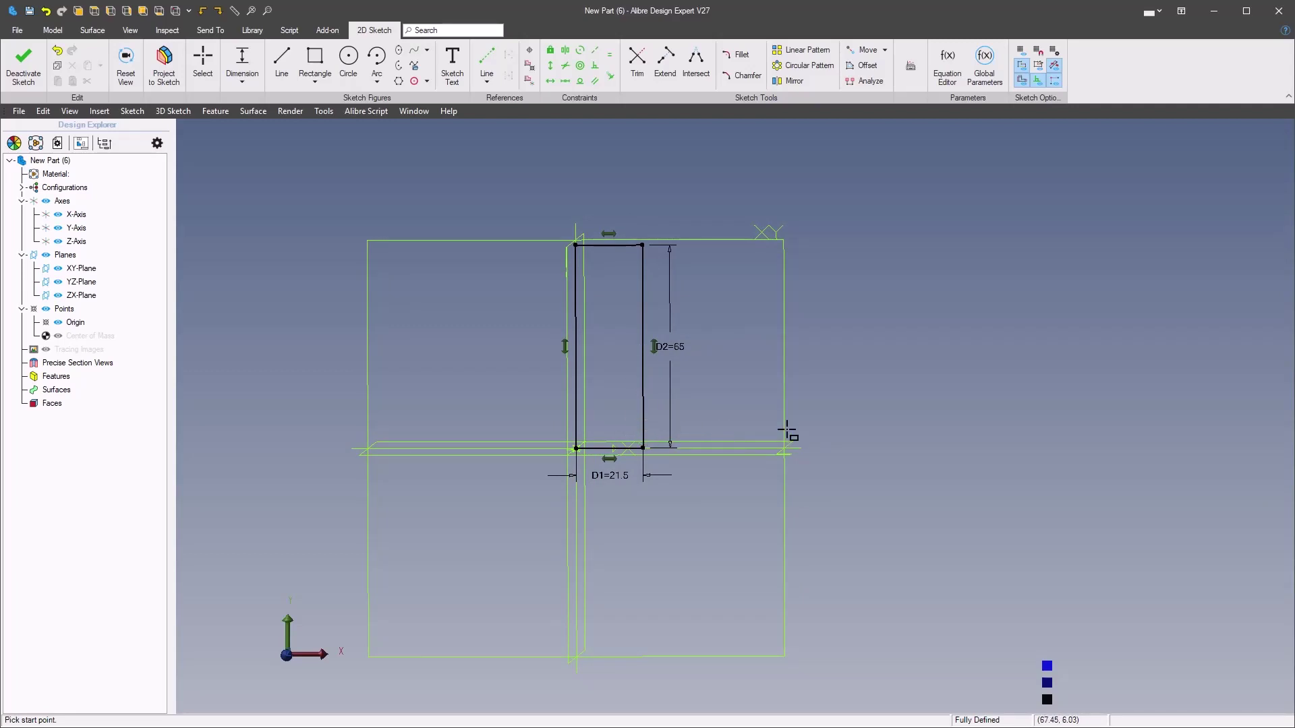
{"action": "right_click", "coordinate": [723, 338]}
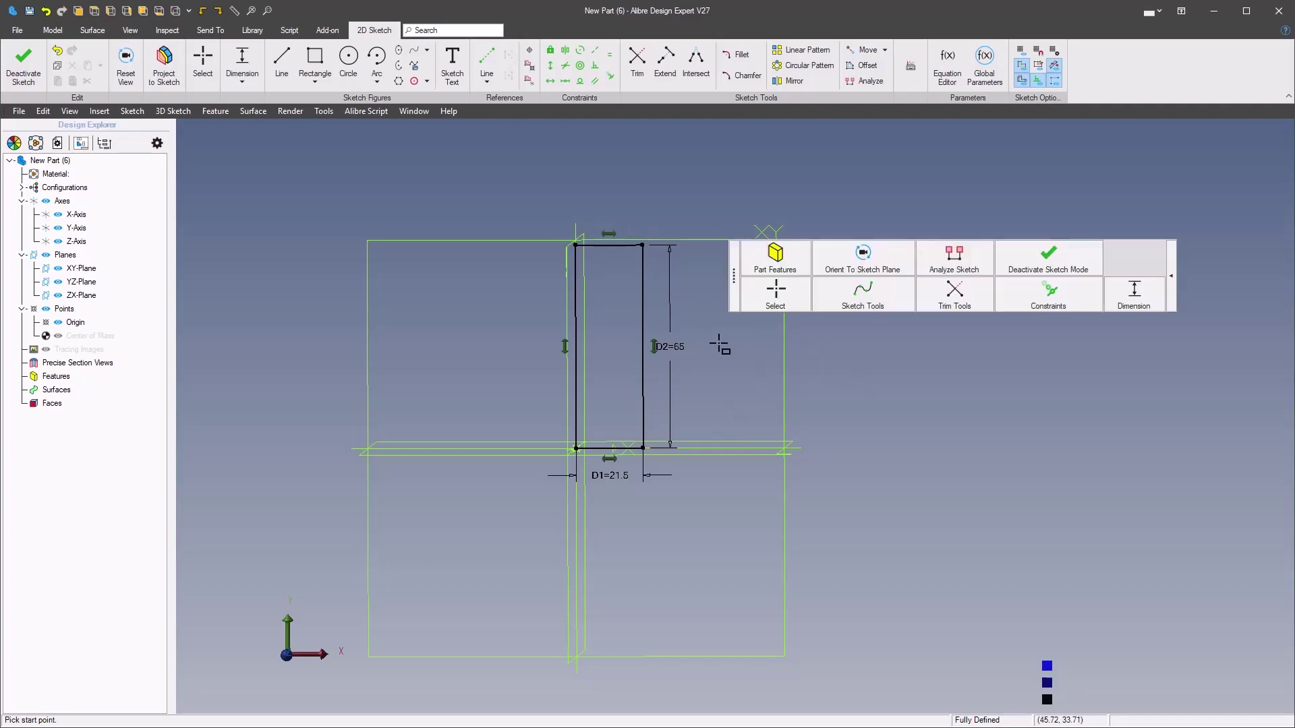
{"action": "mouse_move", "coordinate": [862, 294]}
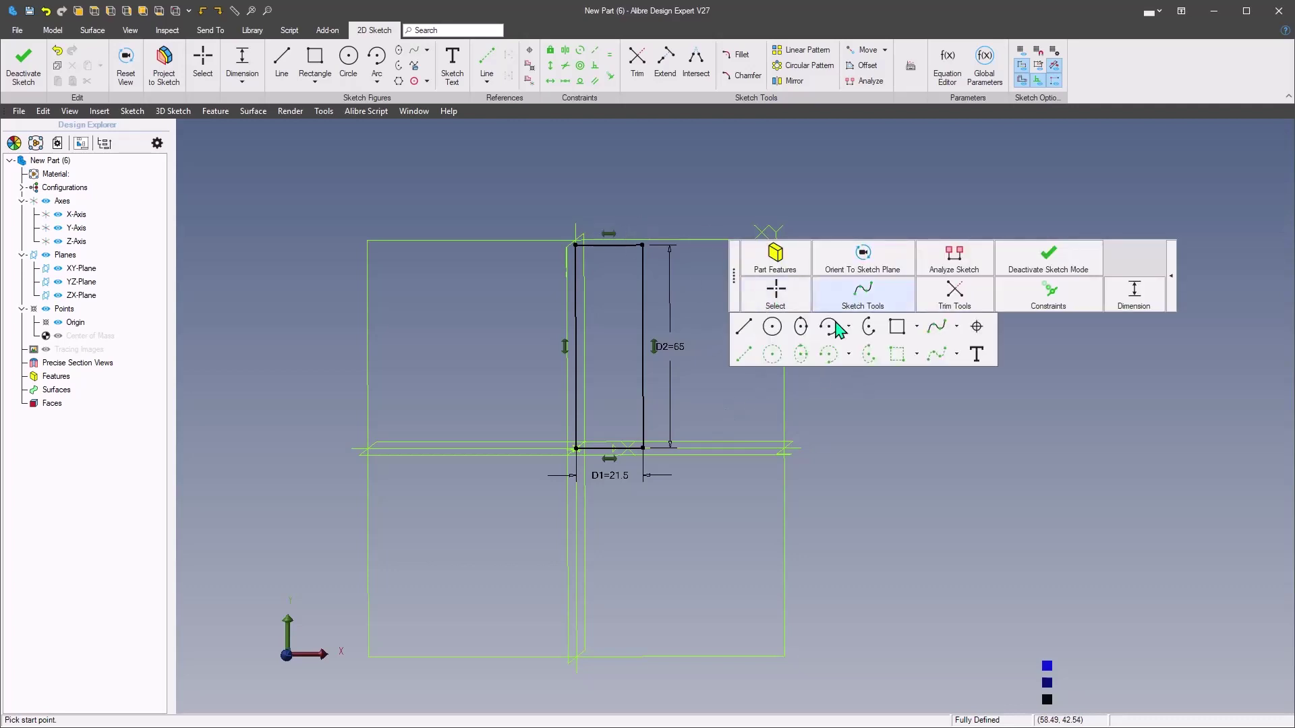
{"action": "left_click", "coordinate": [747, 327]}
{"action": "left_click", "coordinate": [842, 328]}
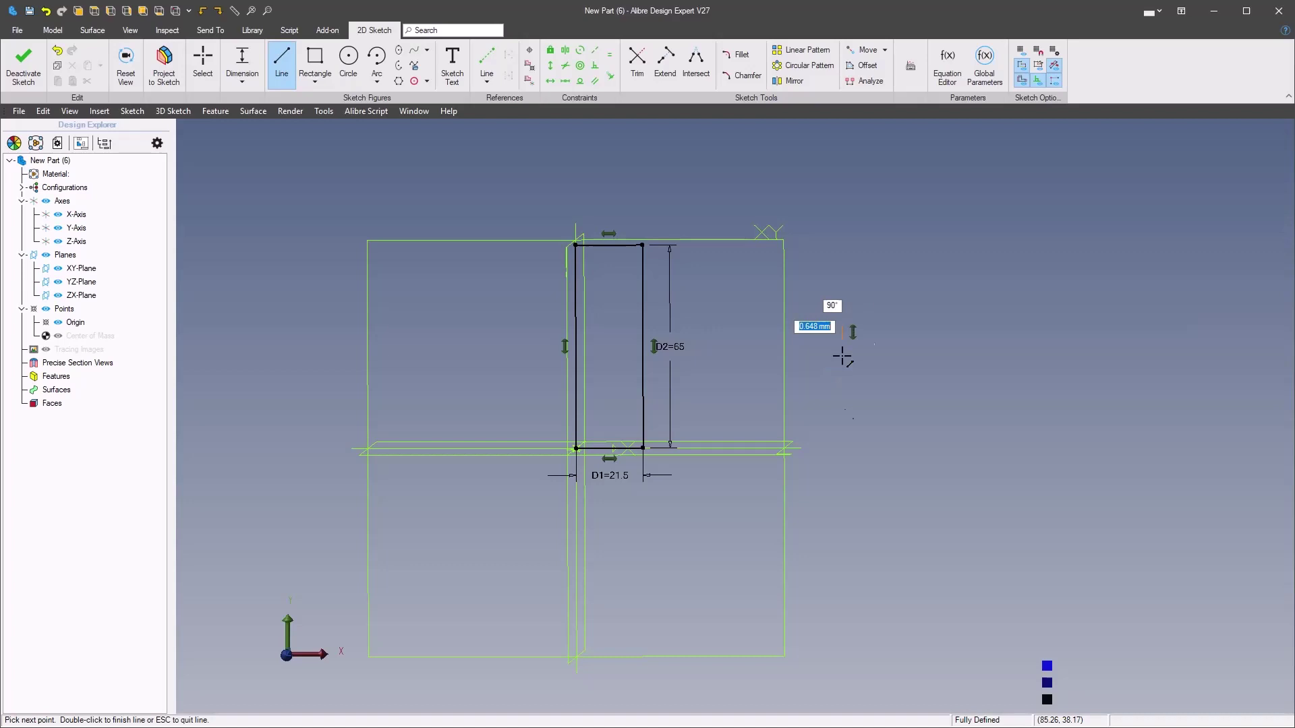
{"action": "left_click", "coordinate": [842, 465]}
{"action": "key", "text": "Escape"}
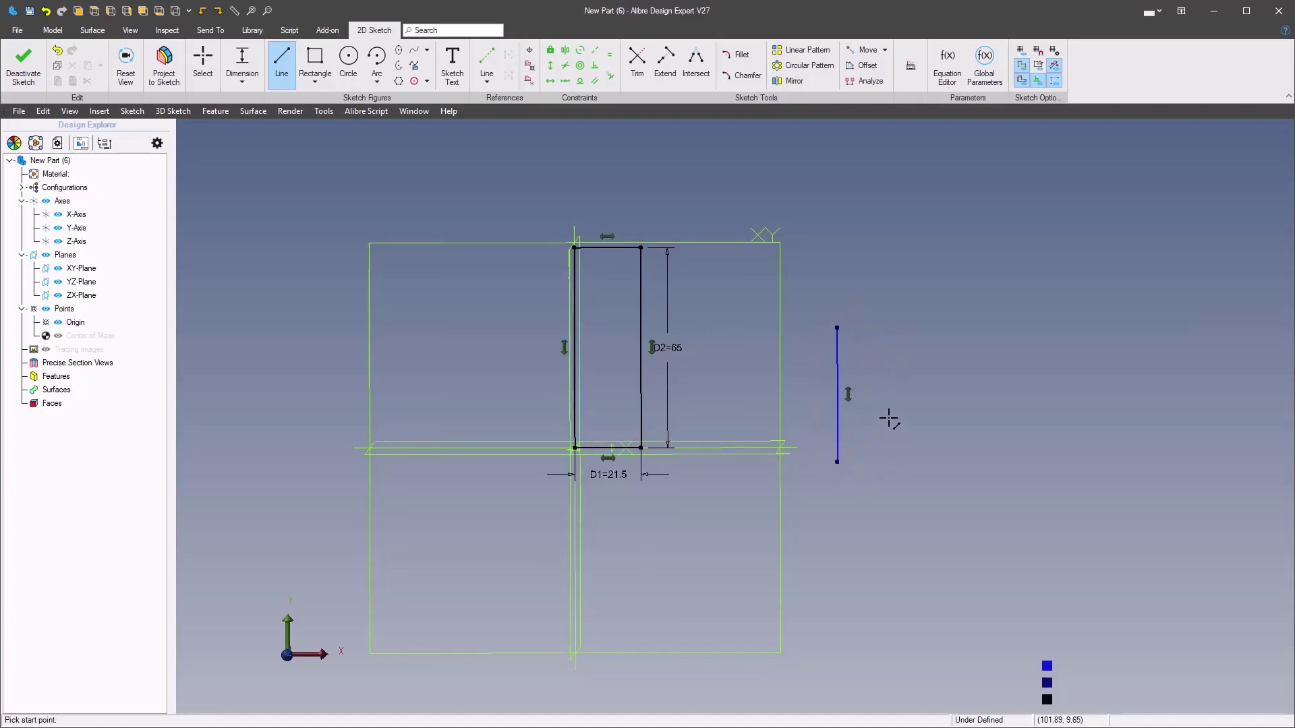
Step: Apply a horizontal constraint between the lower endpoint of the separate vertical line and the origin
{"action": "right_click", "coordinate": [888, 419]}
{"action": "mouse_move", "coordinate": [1165, 391]}
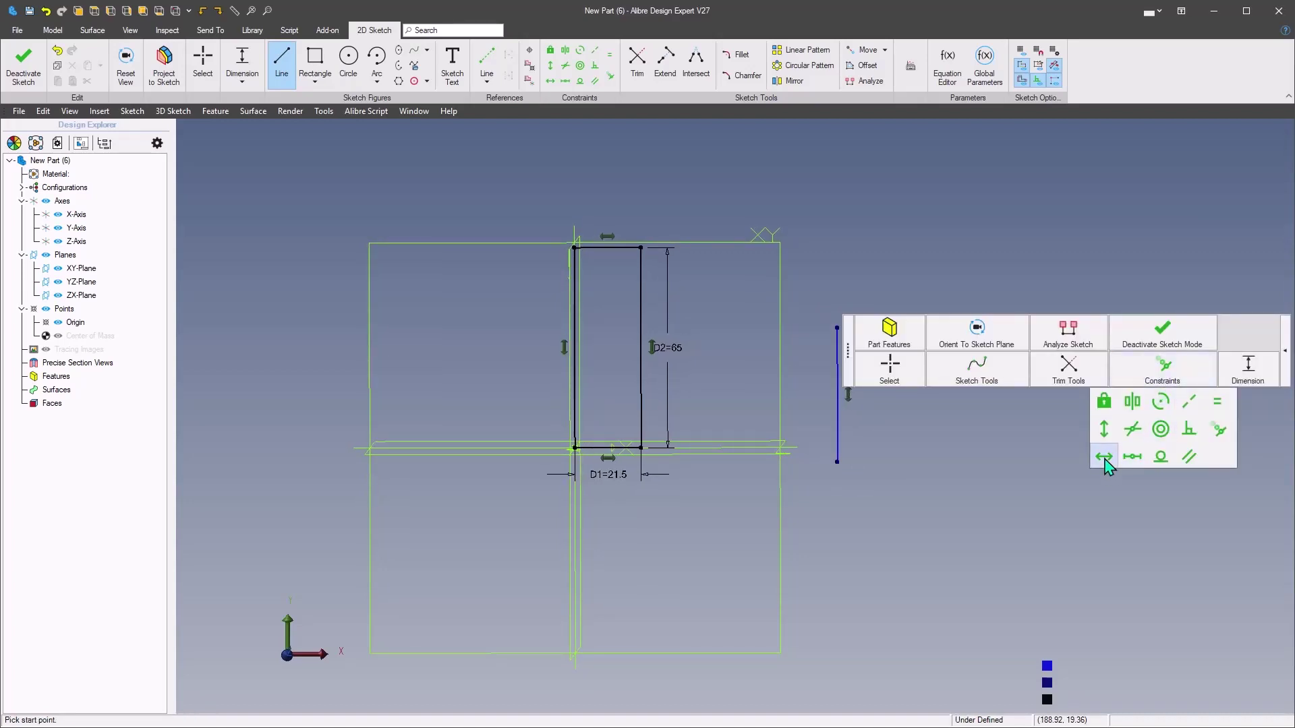
{"action": "left_click", "coordinate": [1103, 459]}
{"action": "left_click", "coordinate": [833, 464]}
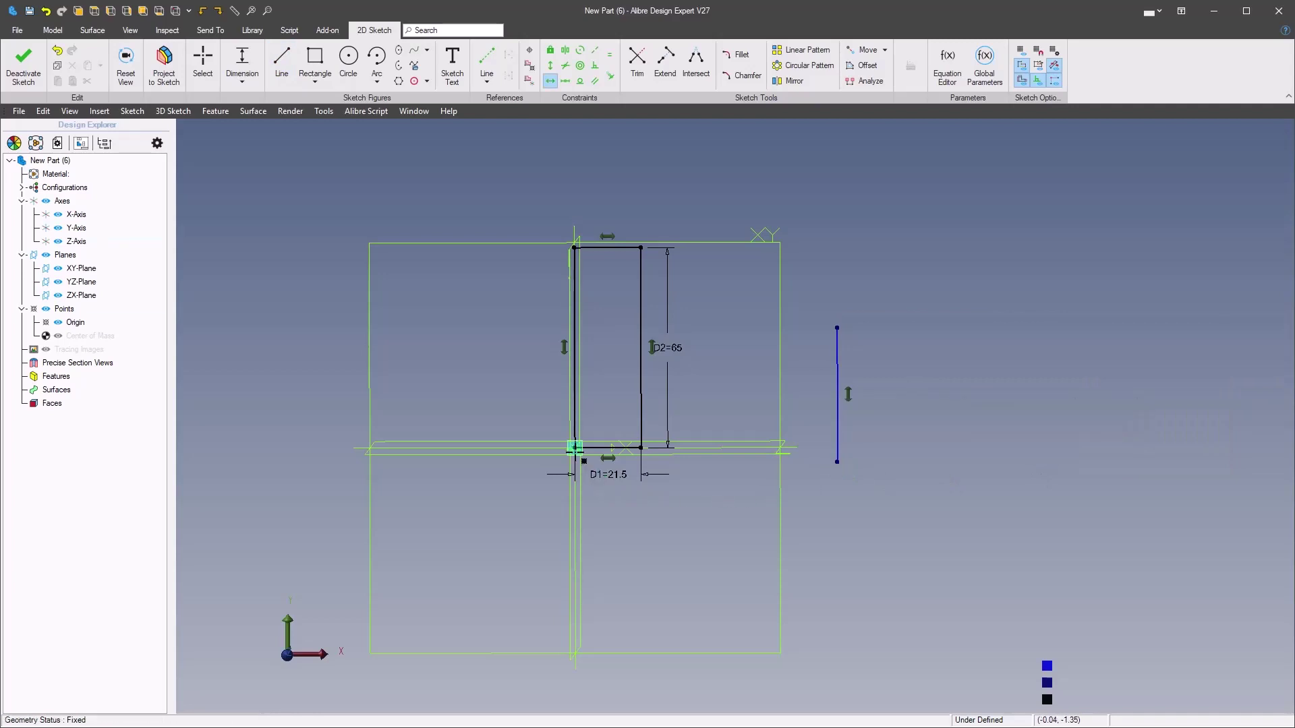
{"action": "left_click", "coordinate": [575, 447]}
{"action": "key", "text": "Escape"}
Step: Dimension the length of the separate vertical line to 40 mm
{"action": "right_click", "coordinate": [848, 418]}
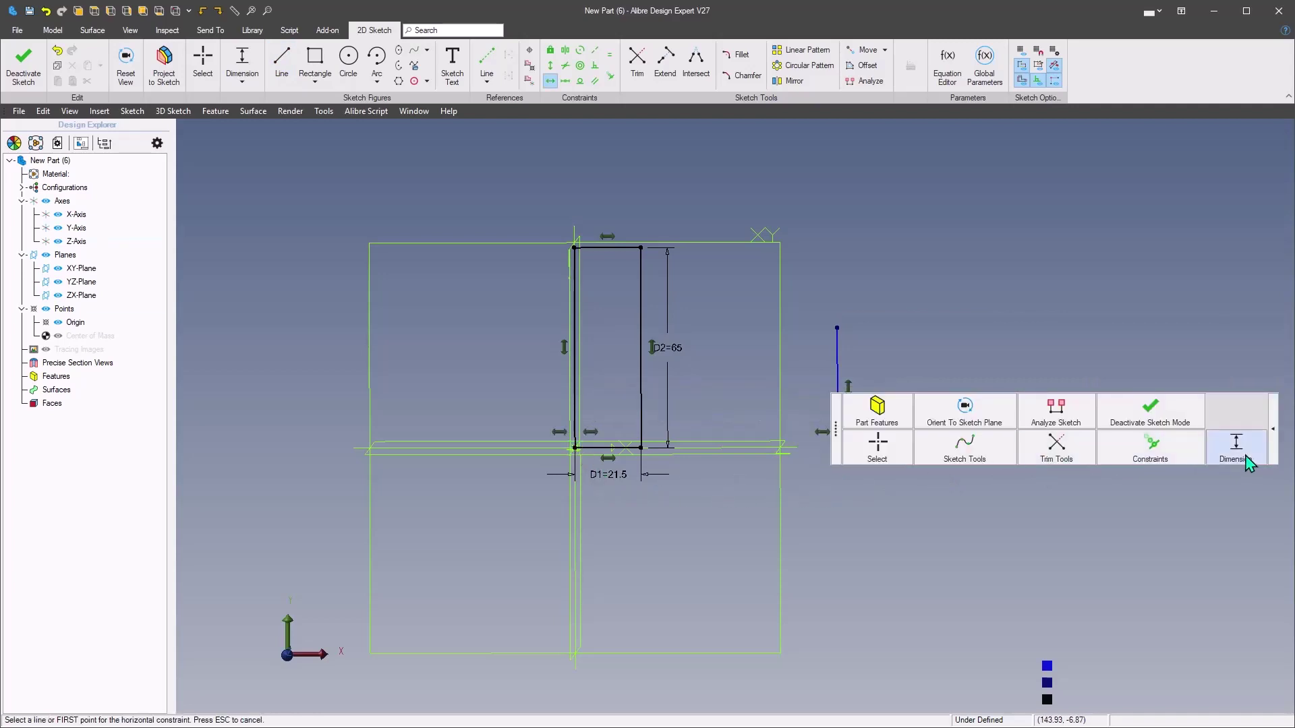
{"action": "left_click", "coordinate": [835, 399]}
{"action": "left_click", "coordinate": [907, 396]}
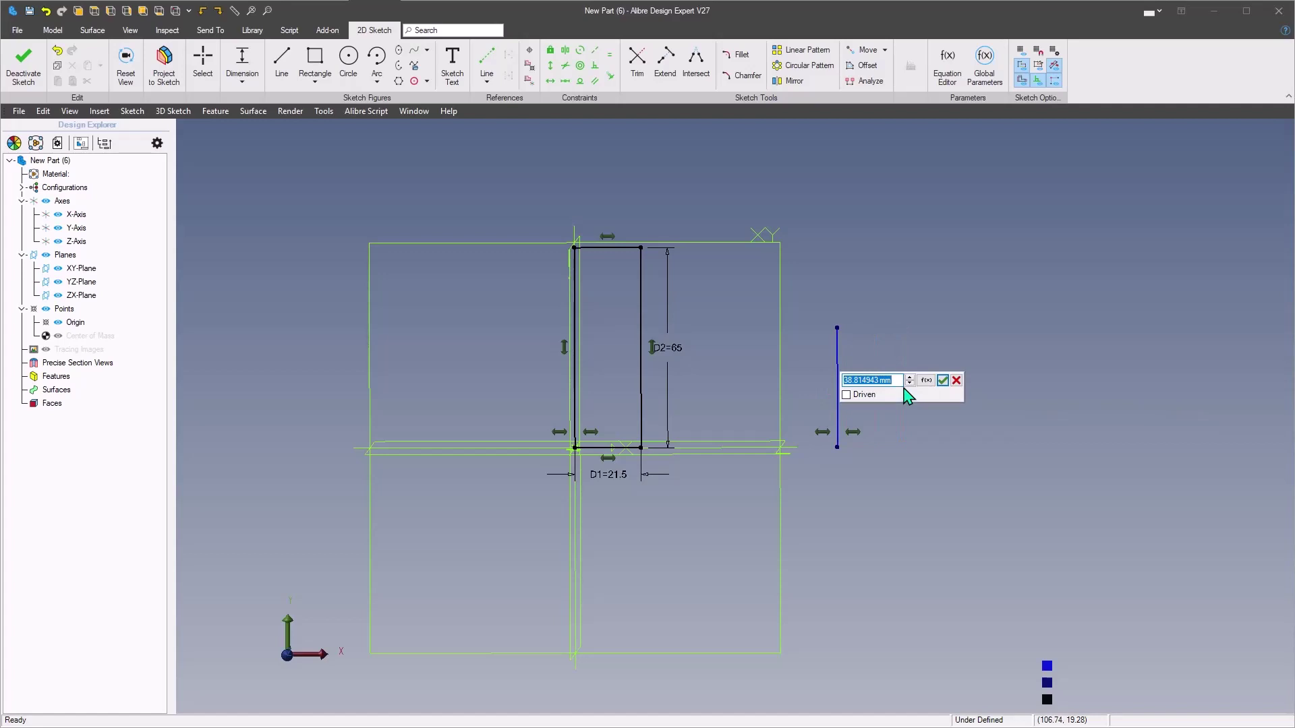
{"action": "type", "text": "40"}
{"action": "key", "text": "Return"}
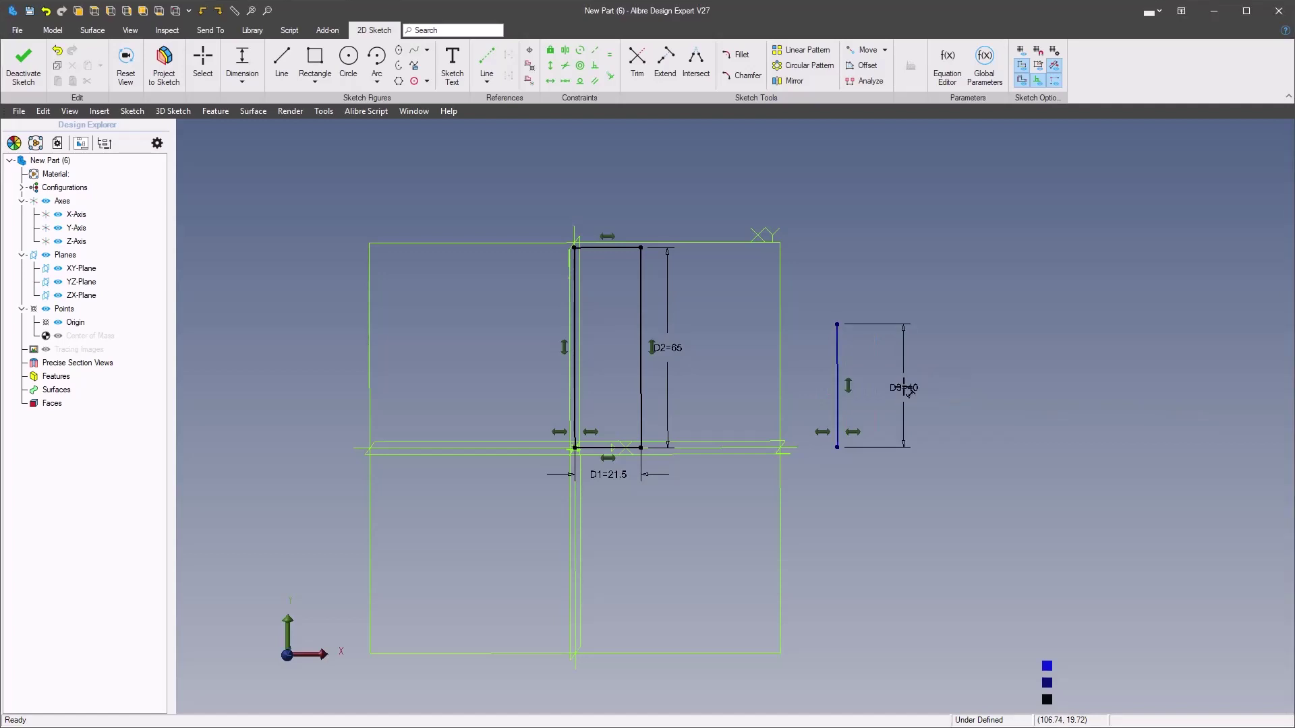
Step: Dimension the horizontal distance from the origin to the separate vertical line as 112/2 mm
{"action": "left_click", "coordinate": [837, 418]}
{"action": "left_click", "coordinate": [575, 447]}
{"action": "left_click", "coordinate": [714, 511]}
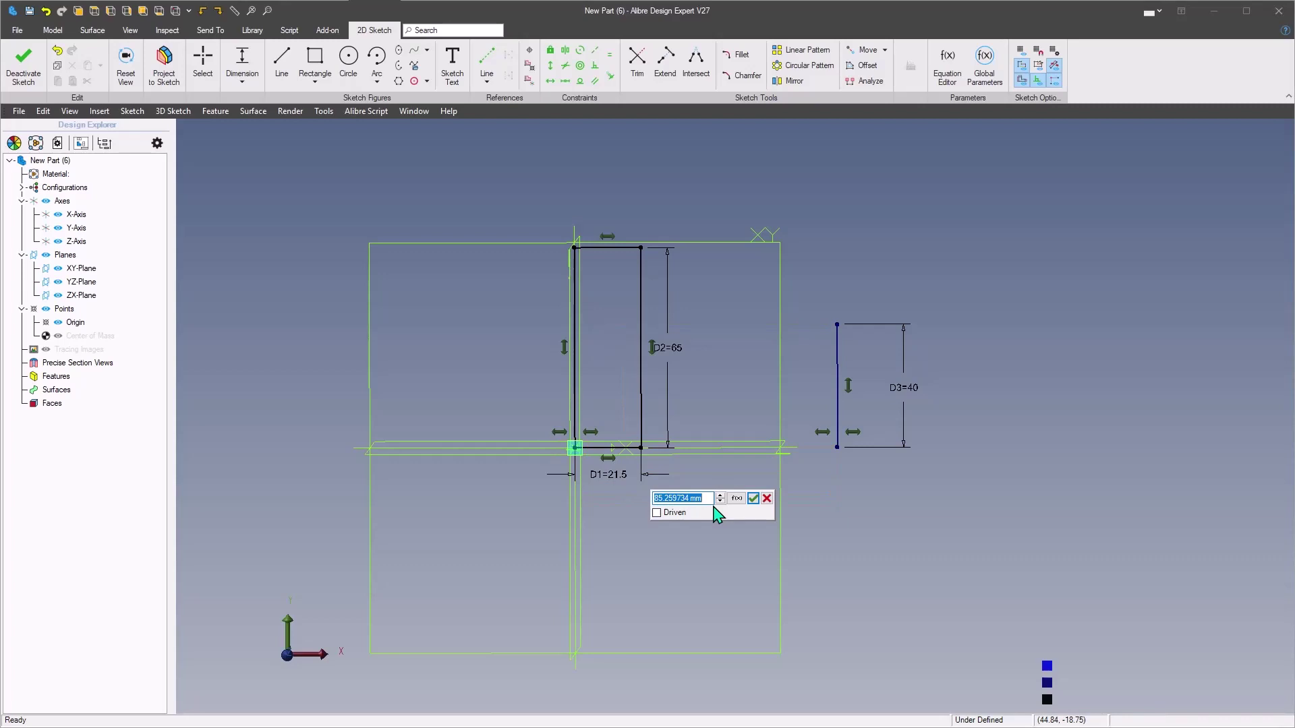
{"action": "type", "text": "112/2"}
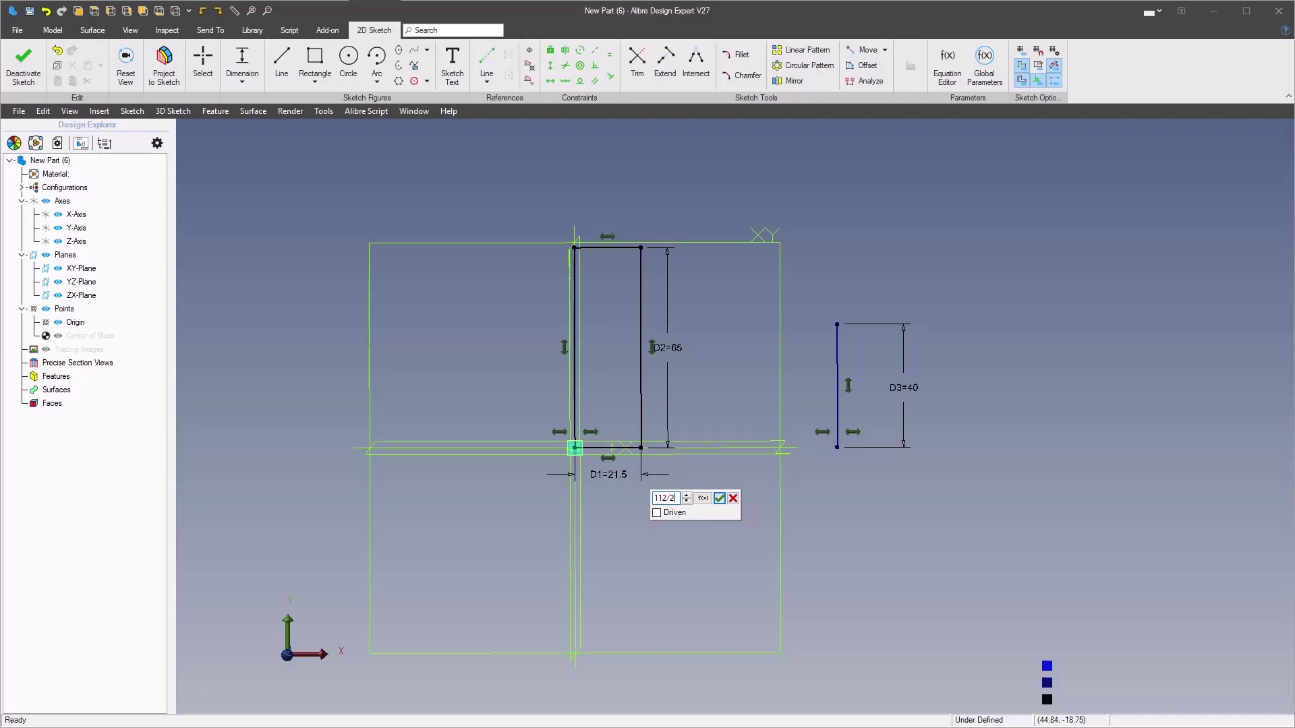
{"action": "key", "text": "Return"}
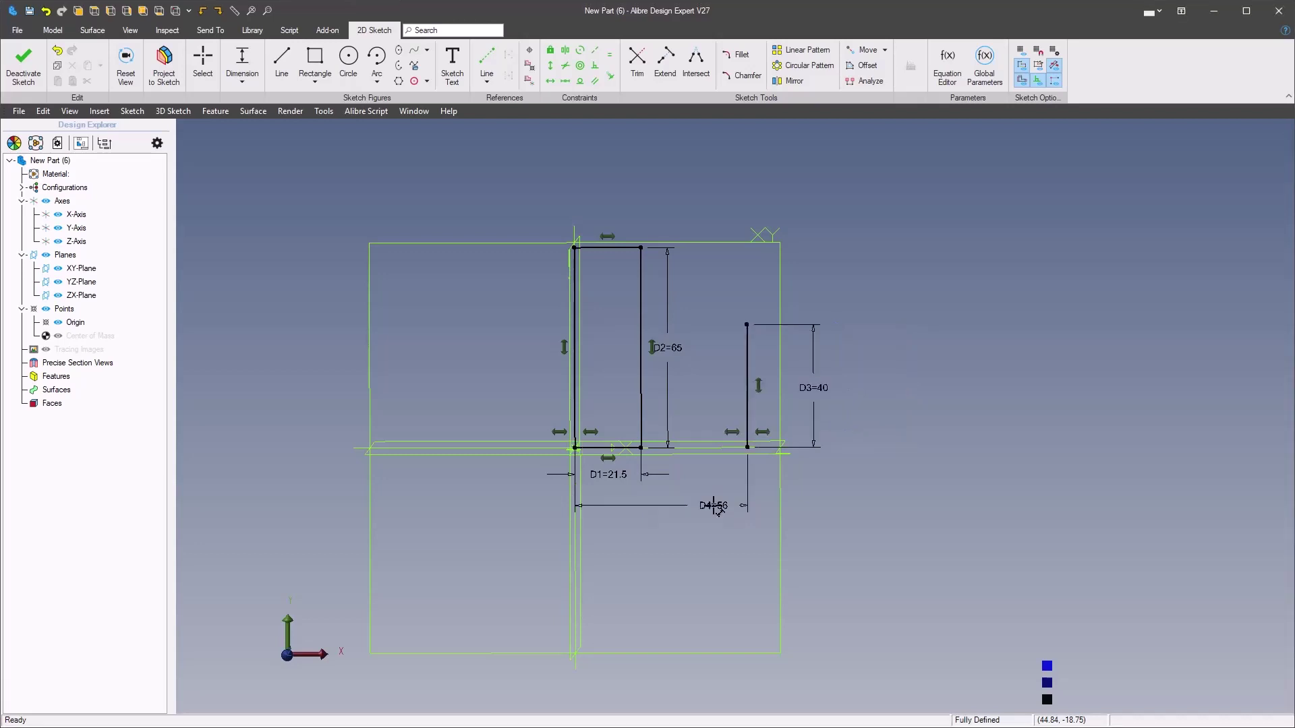
Step: Fillet the rectangle's lower-right corner between its right and bottom edges with a 21.5 mm radius
{"action": "scroll", "coordinate": [722, 448], "scroll_direction": "up", "scroll_amount": 3}
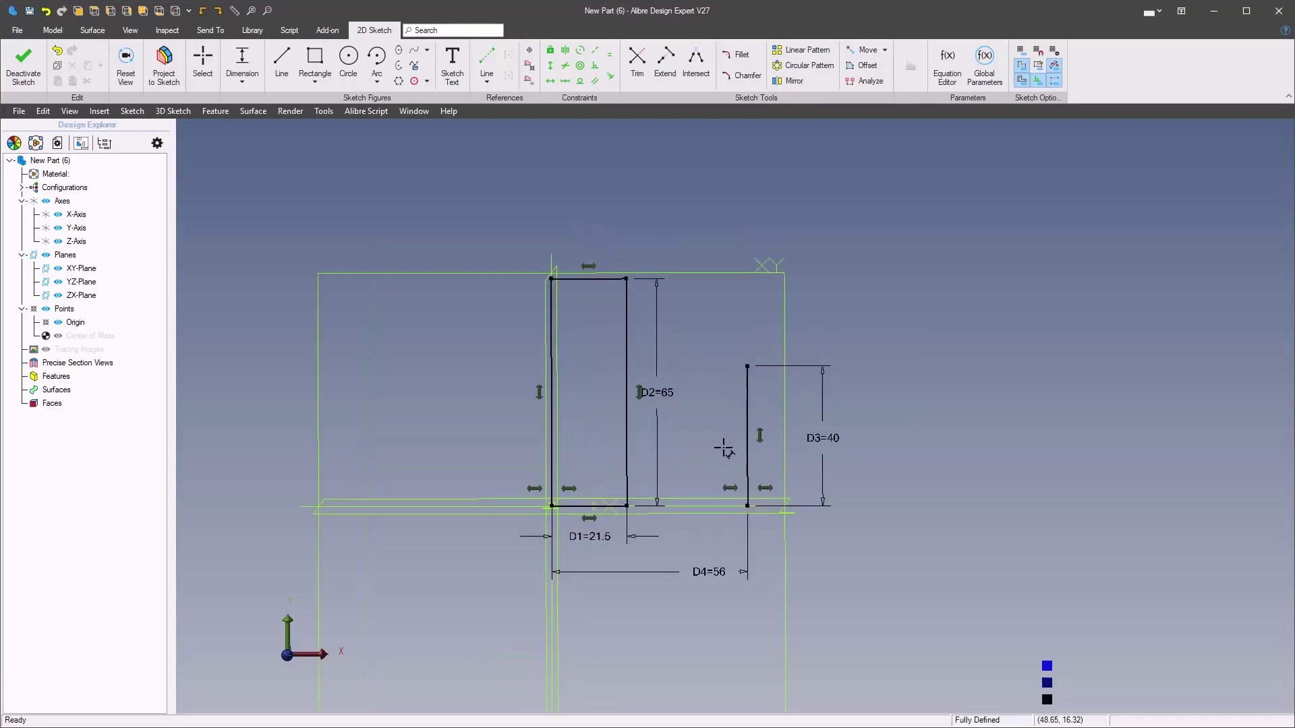
{"action": "middle_click_drag", "start_coordinate": [701, 448], "coordinate": [757, 462]}
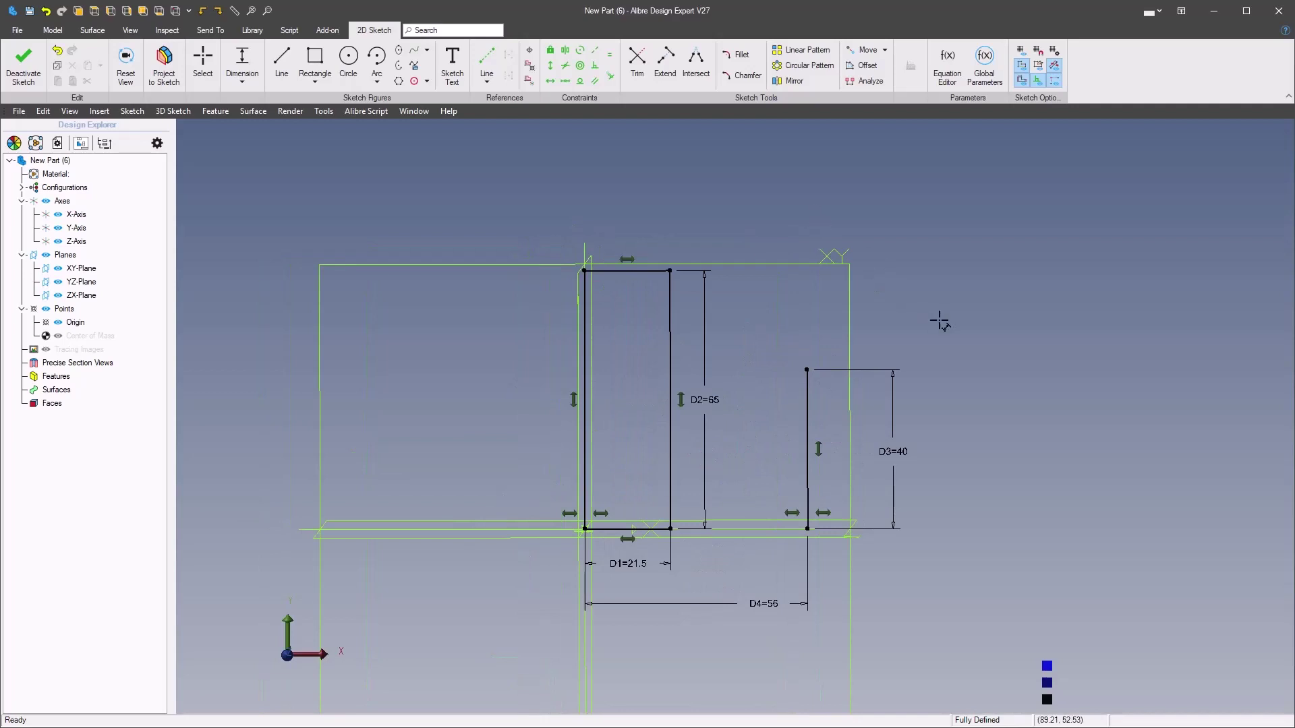
{"action": "right_click", "coordinate": [933, 244]}
{"action": "left_click", "coordinate": [739, 54]}
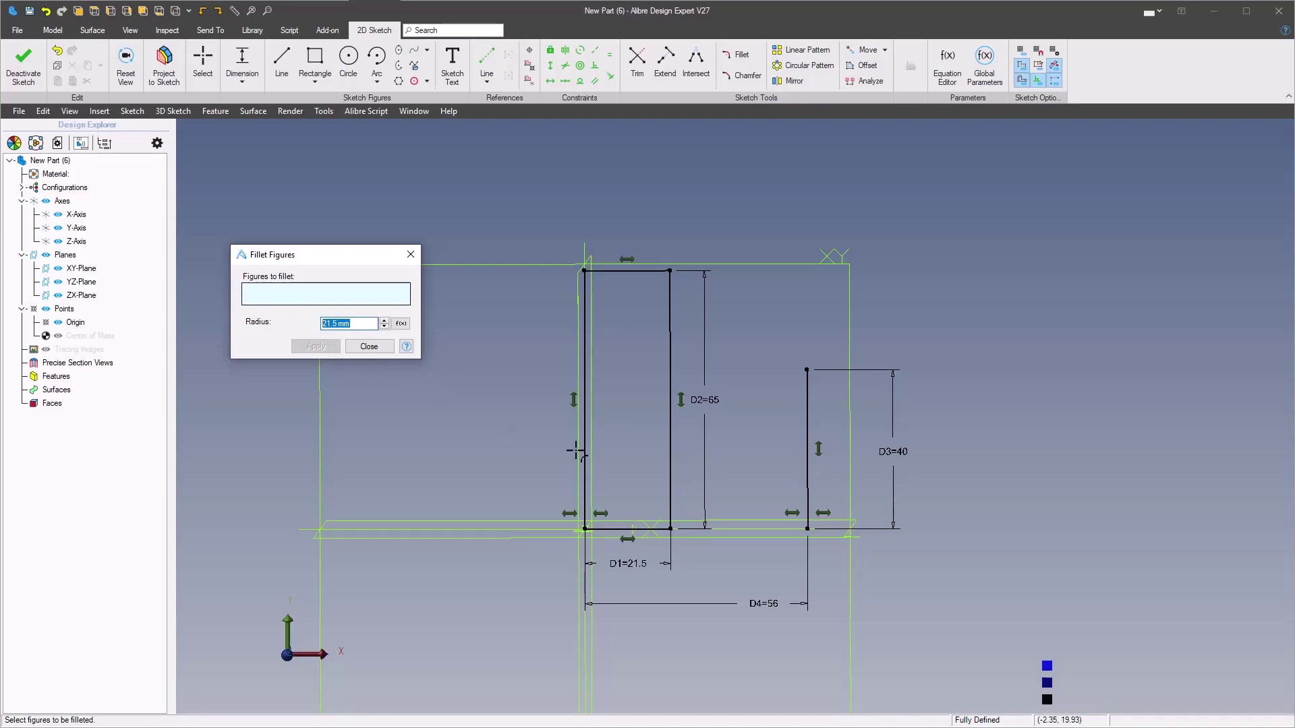
{"action": "left_click", "coordinate": [370, 297]}
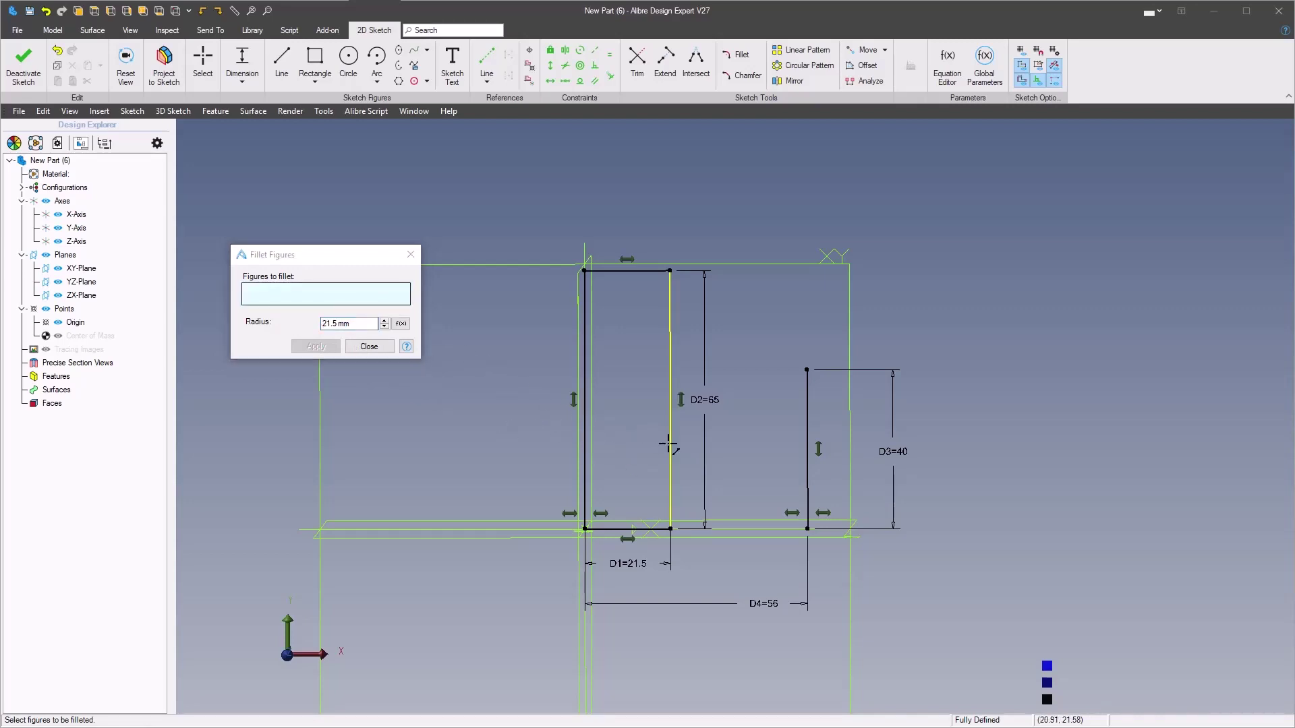
{"action": "left_click", "coordinate": [668, 442]}
{"action": "left_click", "coordinate": [630, 530]}
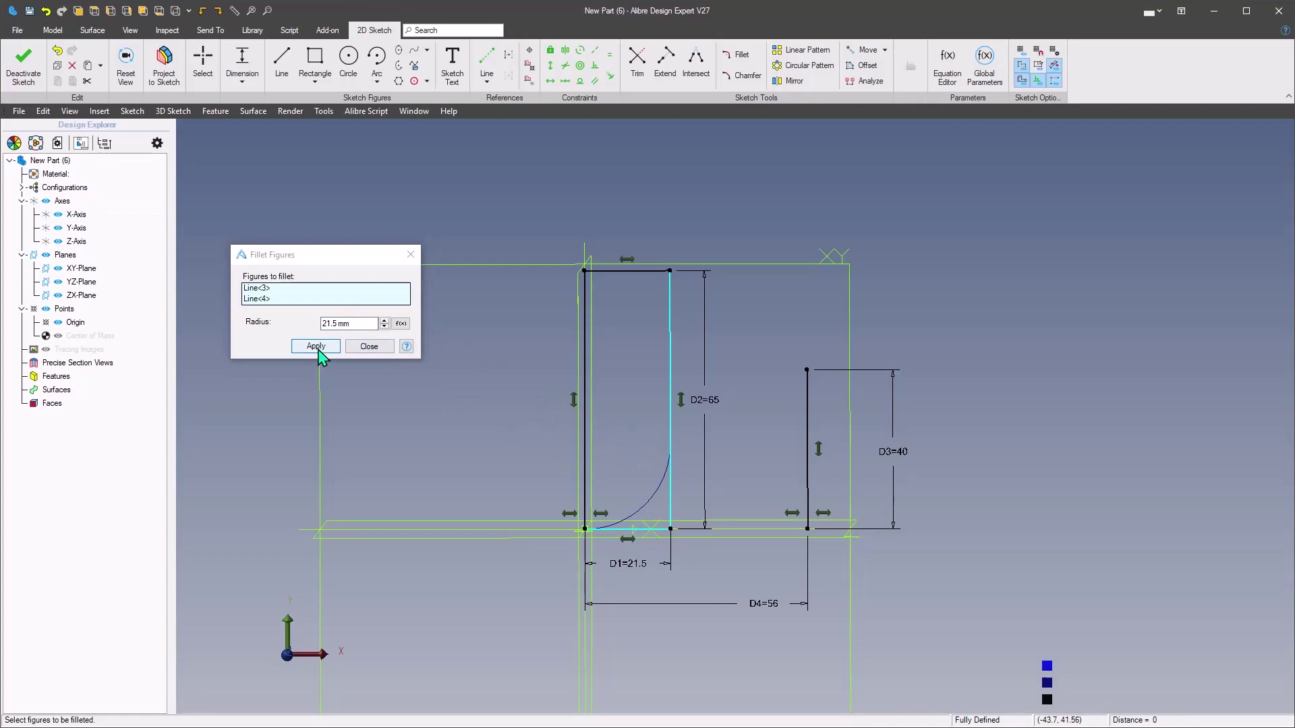
{"action": "left_click", "coordinate": [316, 346]}
{"action": "left_click", "coordinate": [368, 347]}
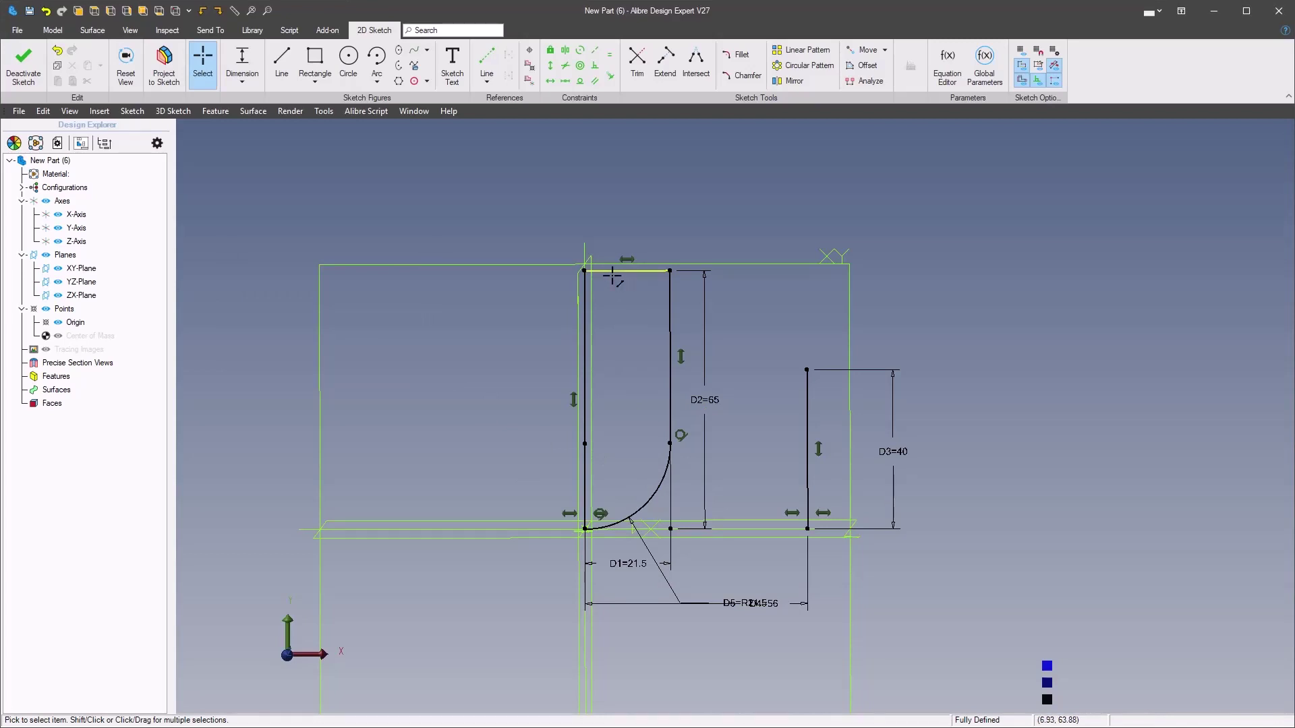
Step: Convert the rectangle's top and left edges into reference lines
{"action": "left_click", "coordinate": [612, 273]}
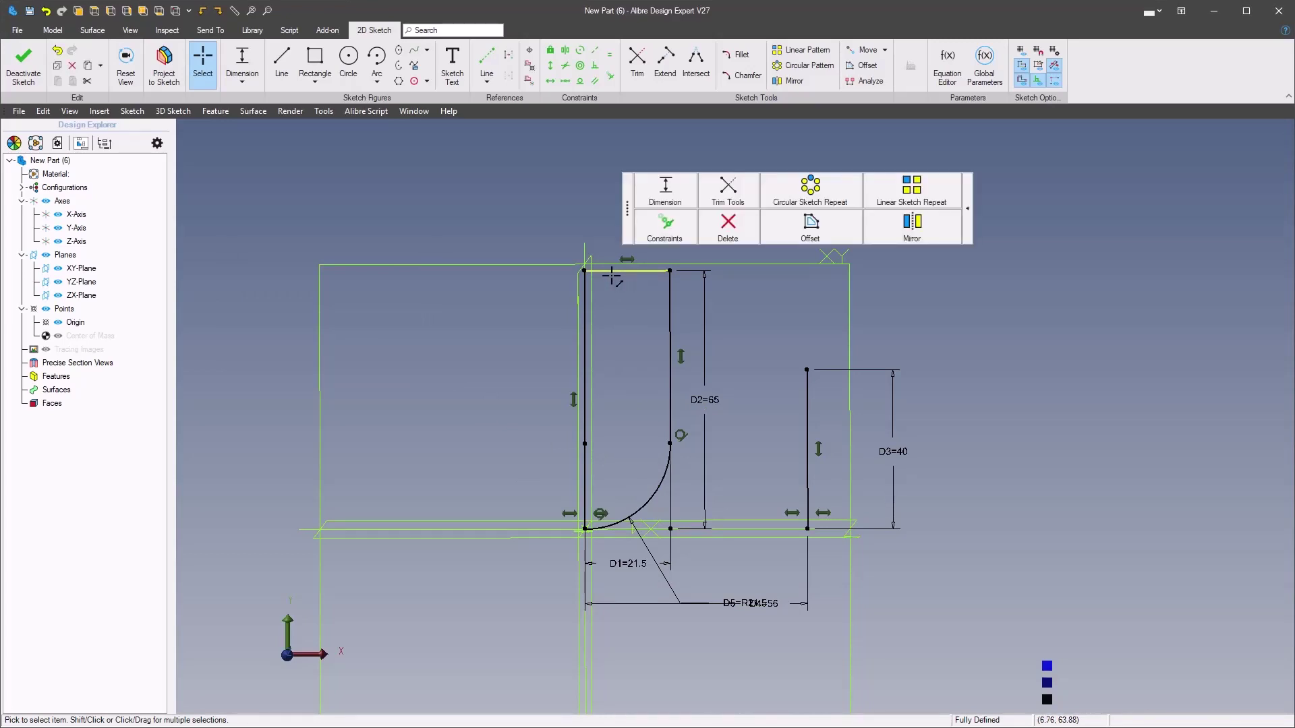
{"action": "right_click", "coordinate": [611, 276]}
{"action": "left_click", "coordinate": [676, 636]}
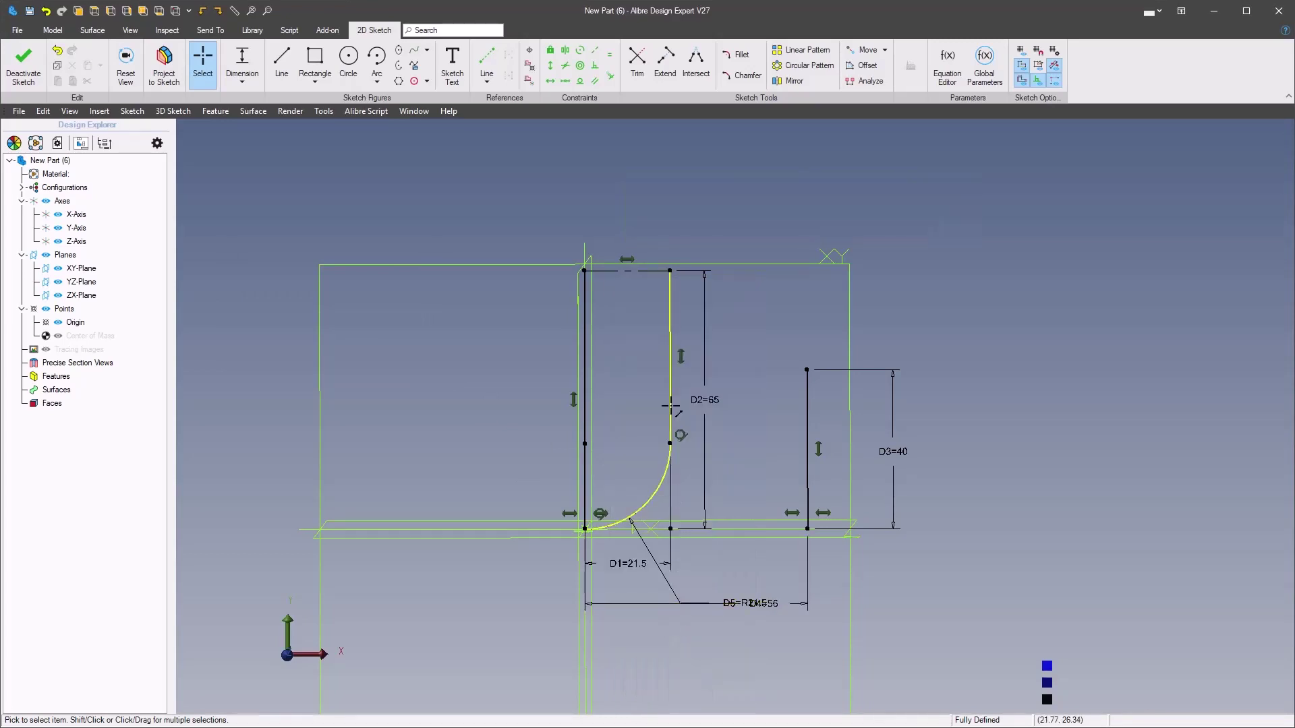
{"action": "left_click", "coordinate": [587, 318]}
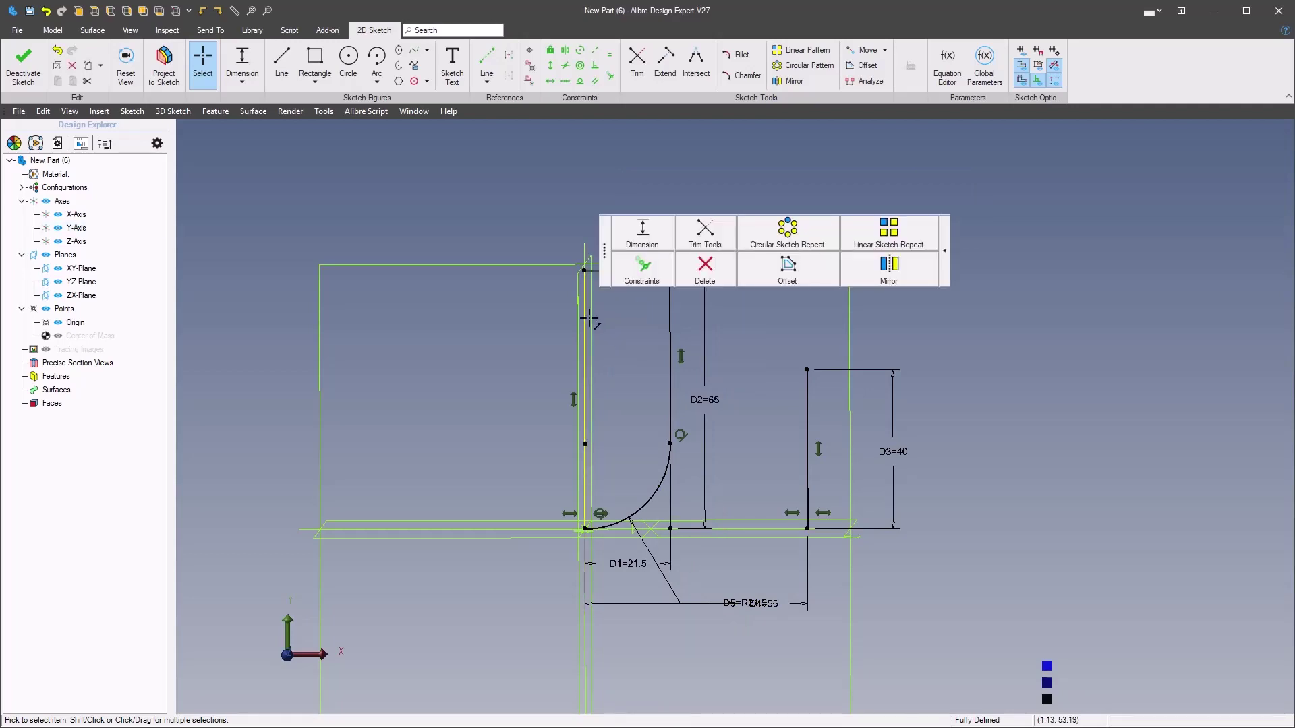
{"action": "right_click", "coordinate": [589, 319]}
{"action": "left_click", "coordinate": [638, 680]}
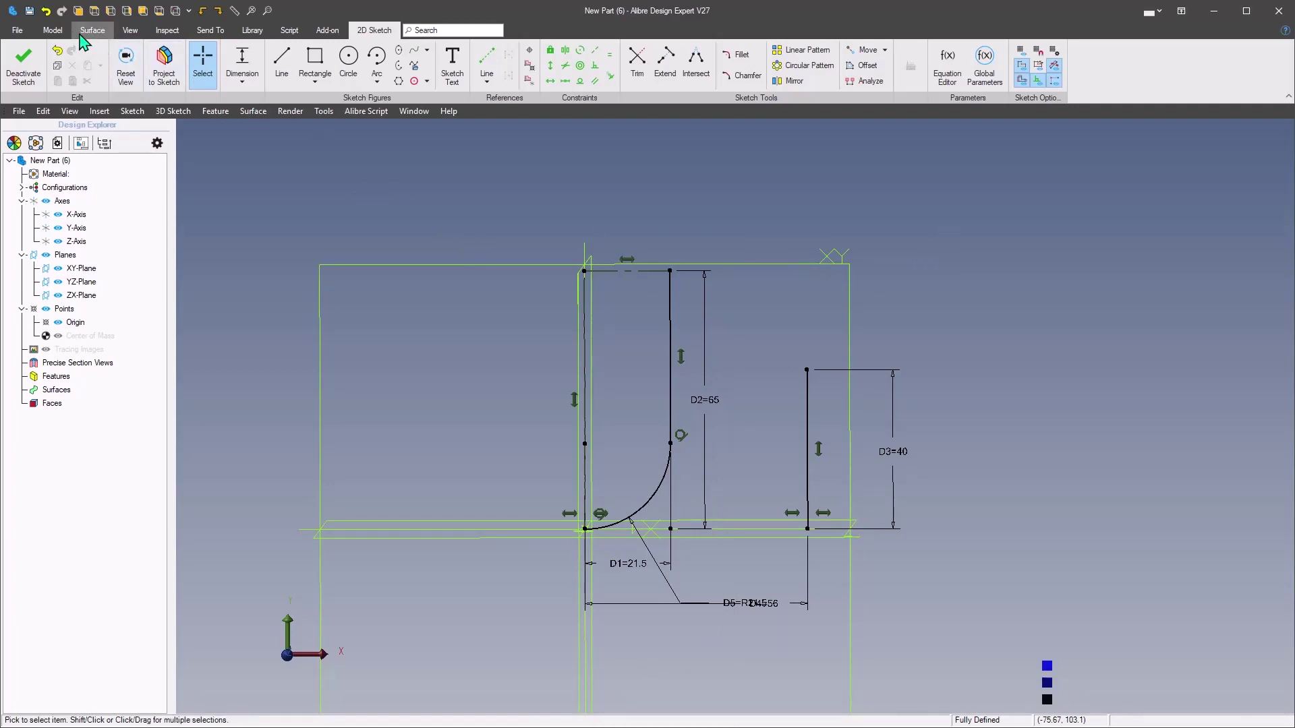
Step: Thin Revolve the sketch 360° about the Y-Axis with a side 1 wall thickness of 4 mm
{"action": "left_click", "coordinate": [54, 31]}
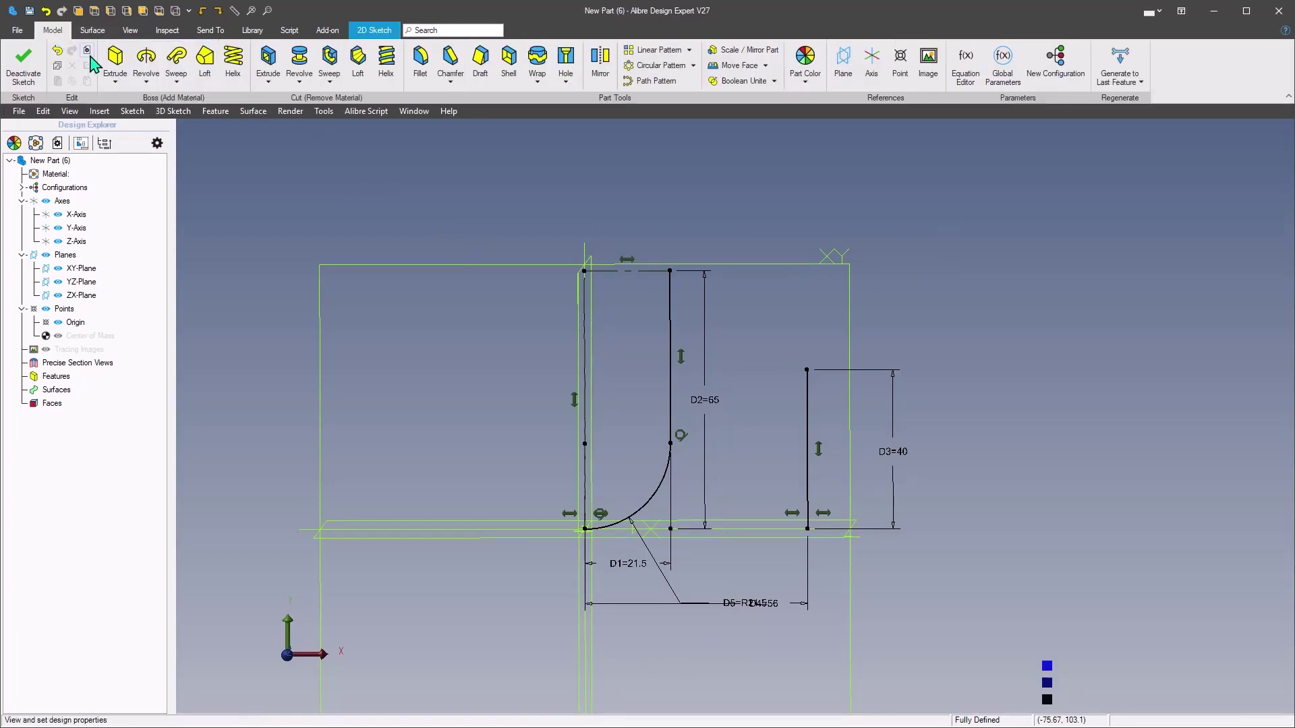
{"action": "left_click", "coordinate": [148, 86]}
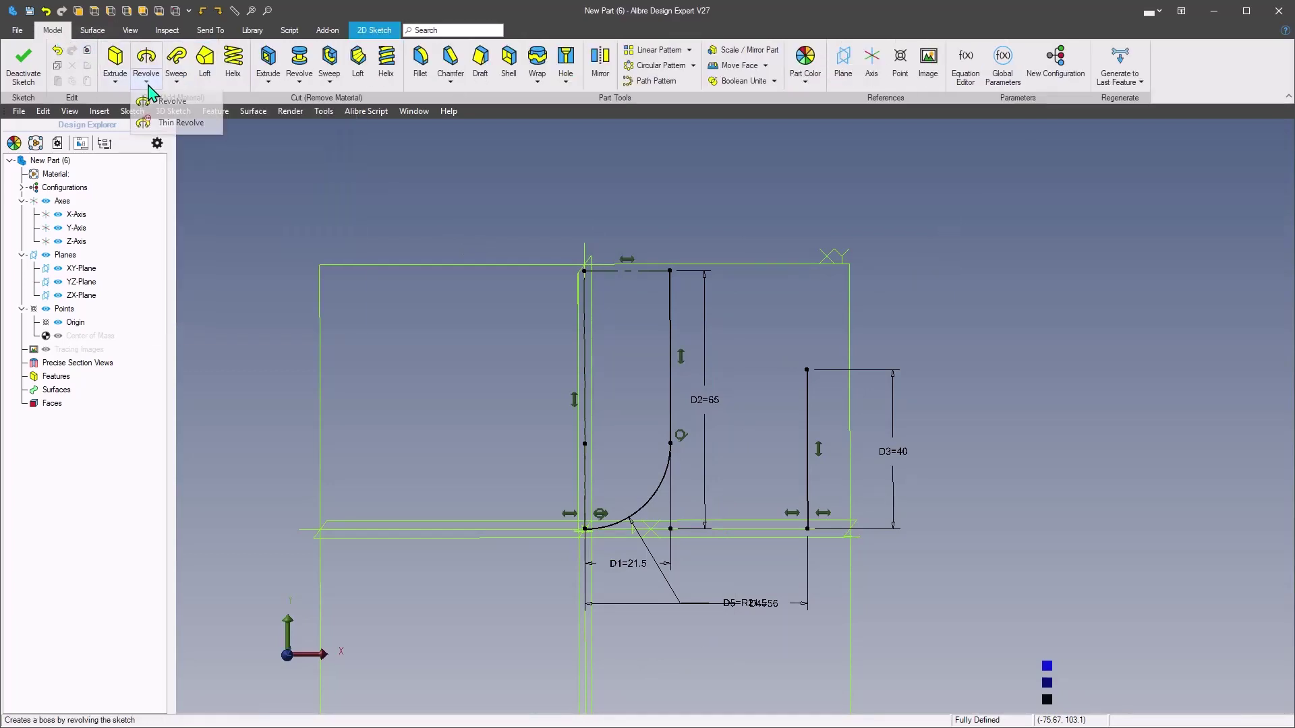
{"action": "left_click", "coordinate": [177, 124]}
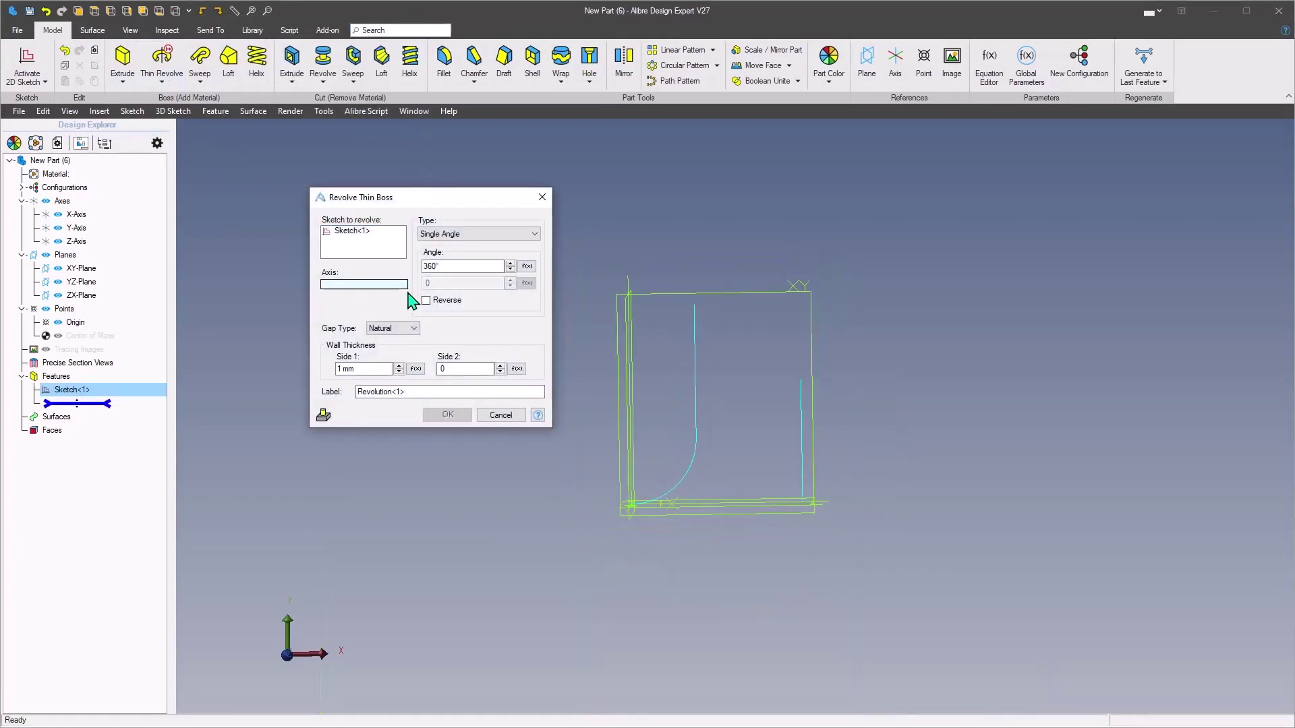
{"action": "left_click", "coordinate": [621, 337]}
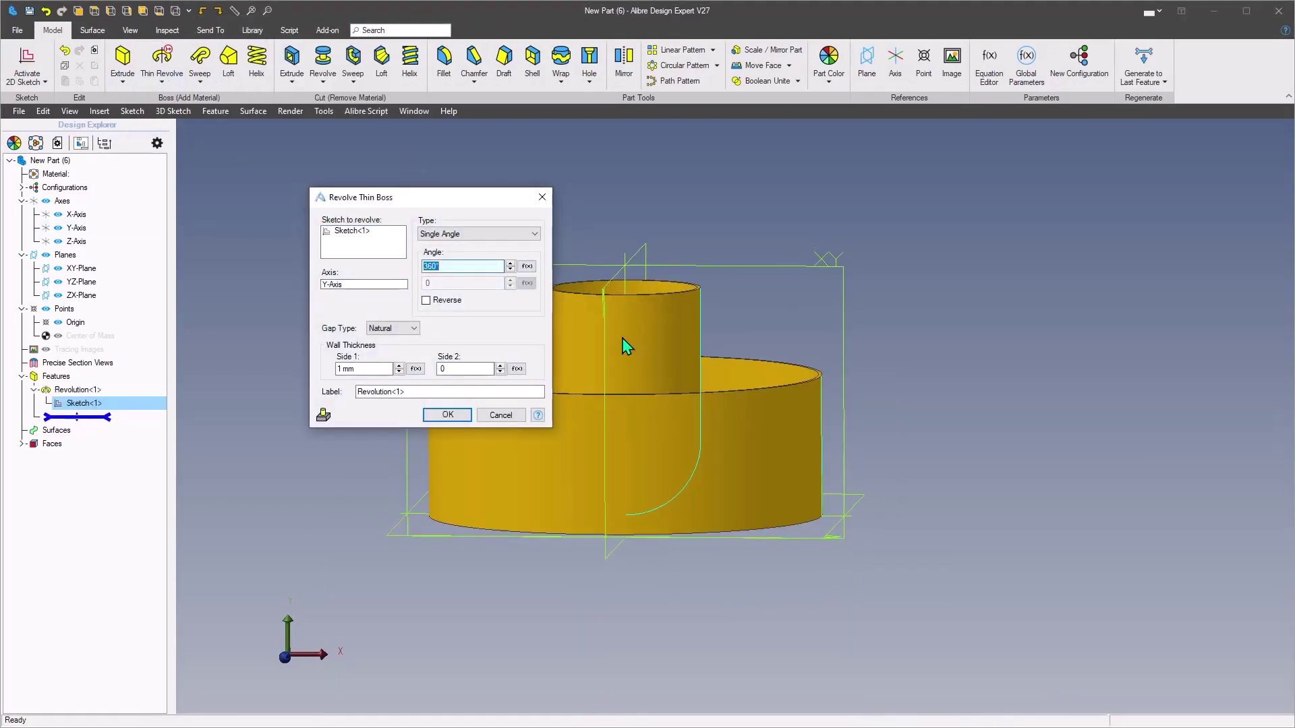
{"action": "left_click", "coordinate": [344, 368]}
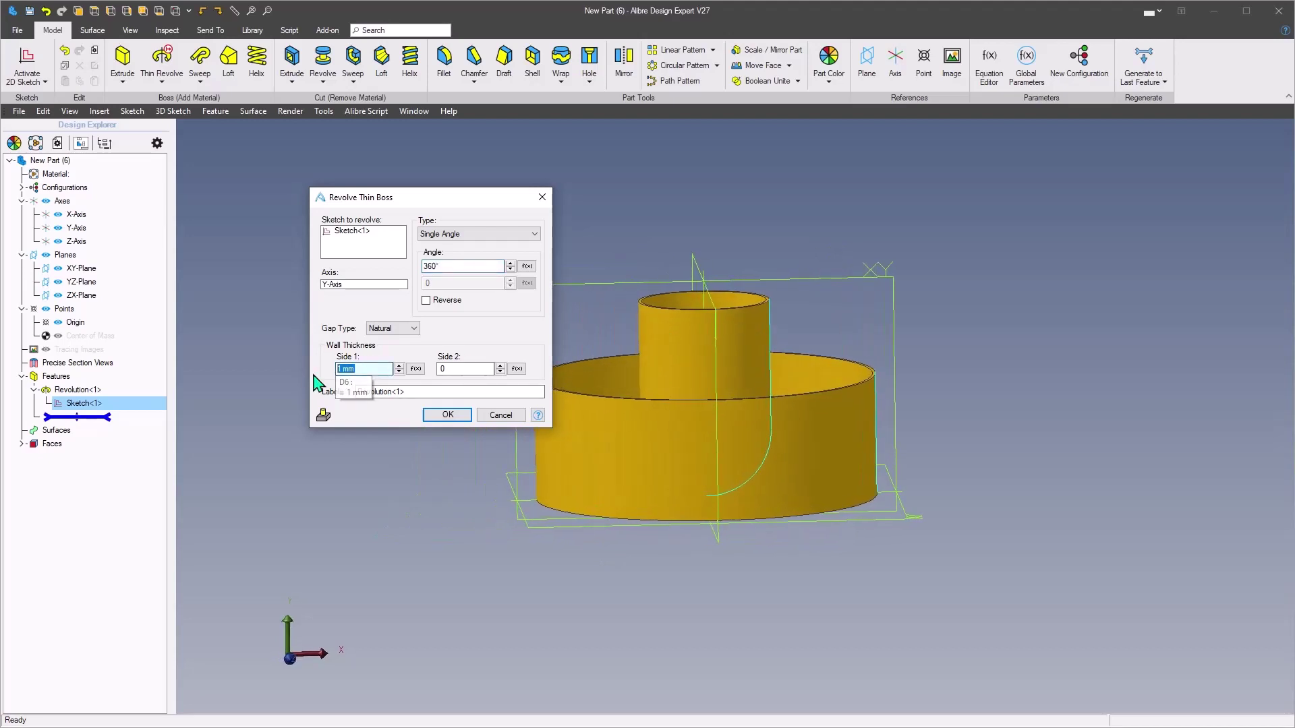
{"action": "type", "text": "4"}
{"action": "key", "text": "Tab"}
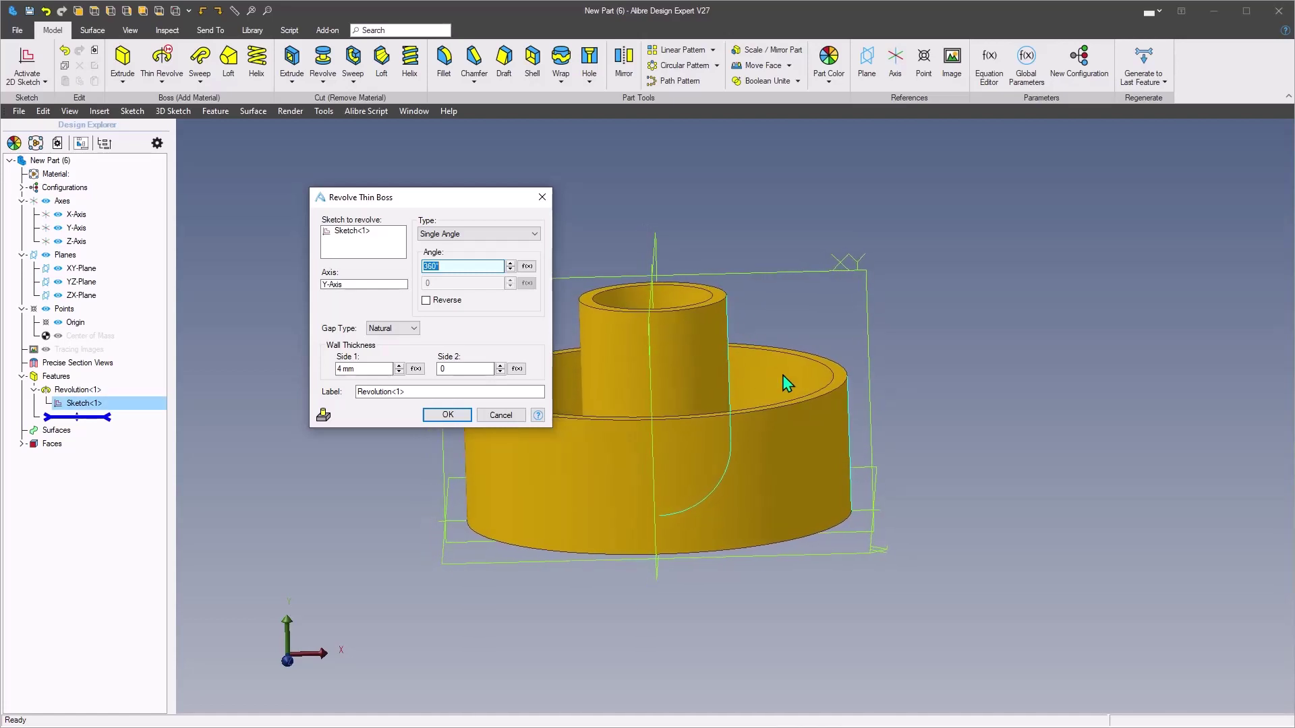
{"action": "left_click", "coordinate": [455, 418]}
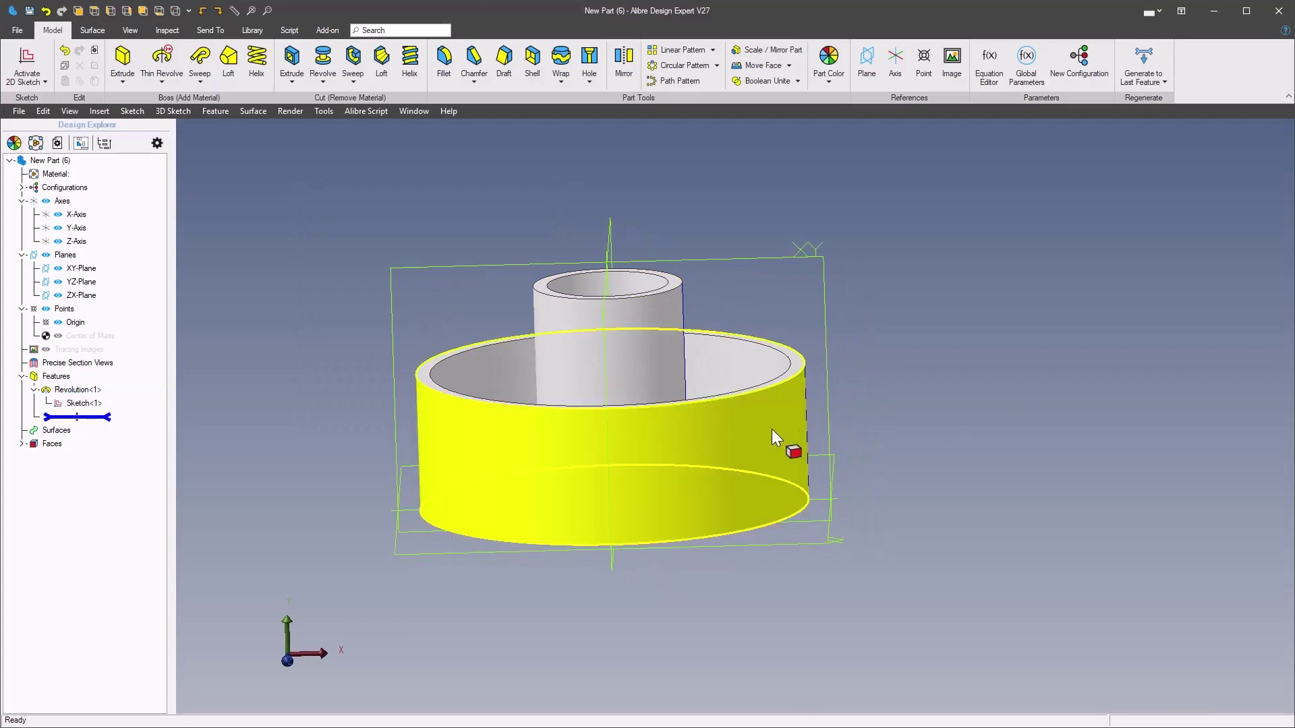
Step: Examine the diameters of the outer ring and central tube faces, and review the thin revolve's settings
{"action": "left_click", "coordinate": [773, 432]}
{"action": "left_click", "coordinate": [933, 366]}
{"action": "left_click", "coordinate": [657, 346]}
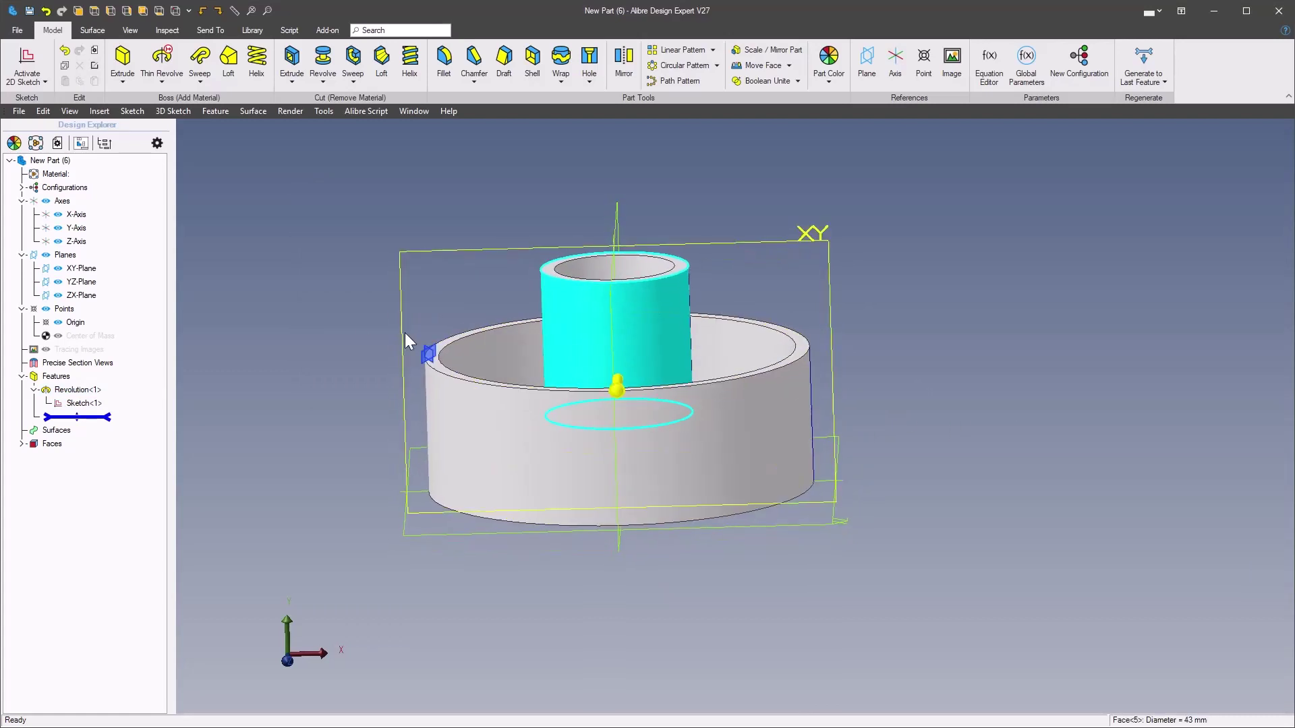
{"action": "left_click", "coordinate": [387, 330]}
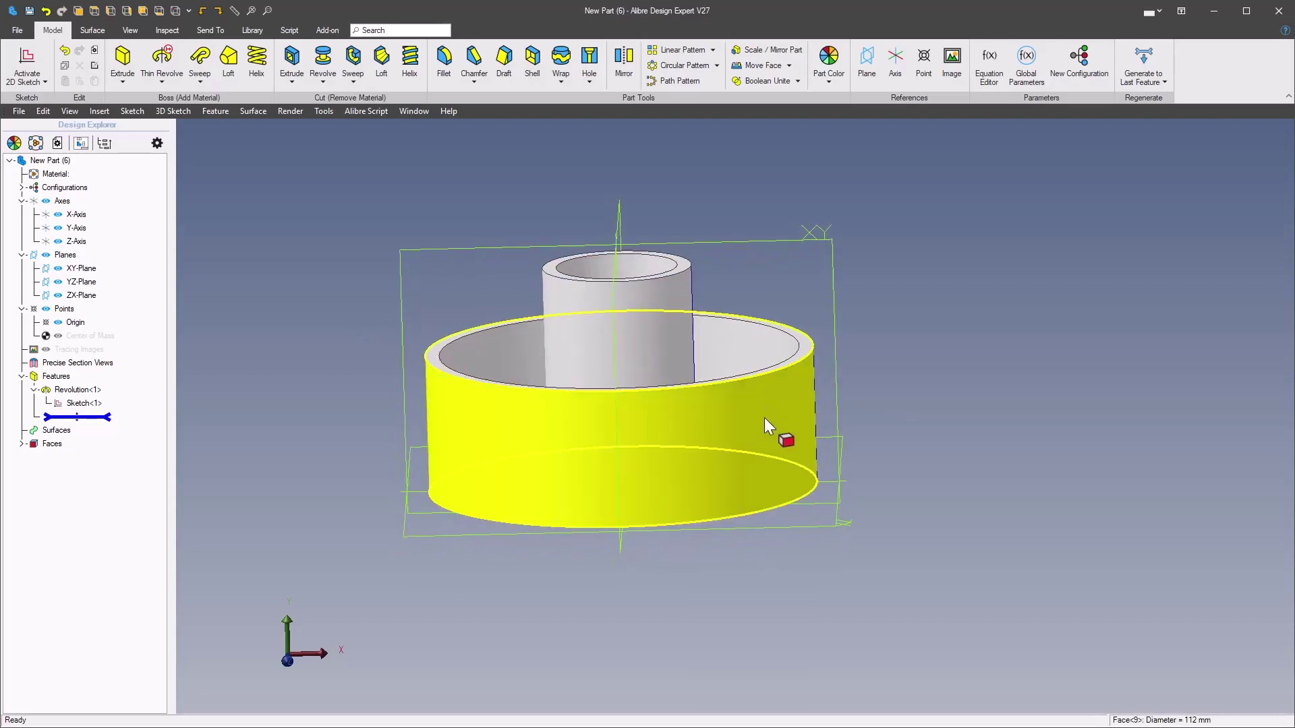
{"action": "right_click", "coordinate": [79, 390]}
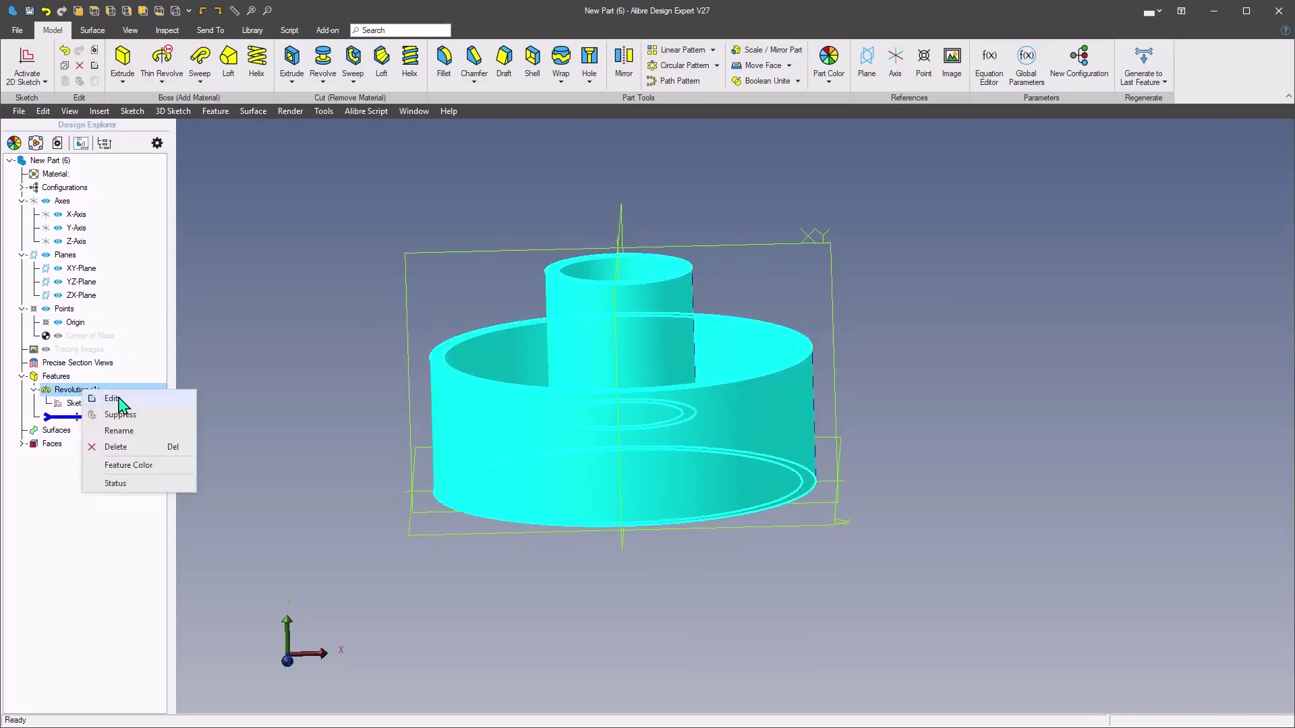
{"action": "left_click", "coordinate": [111, 399]}
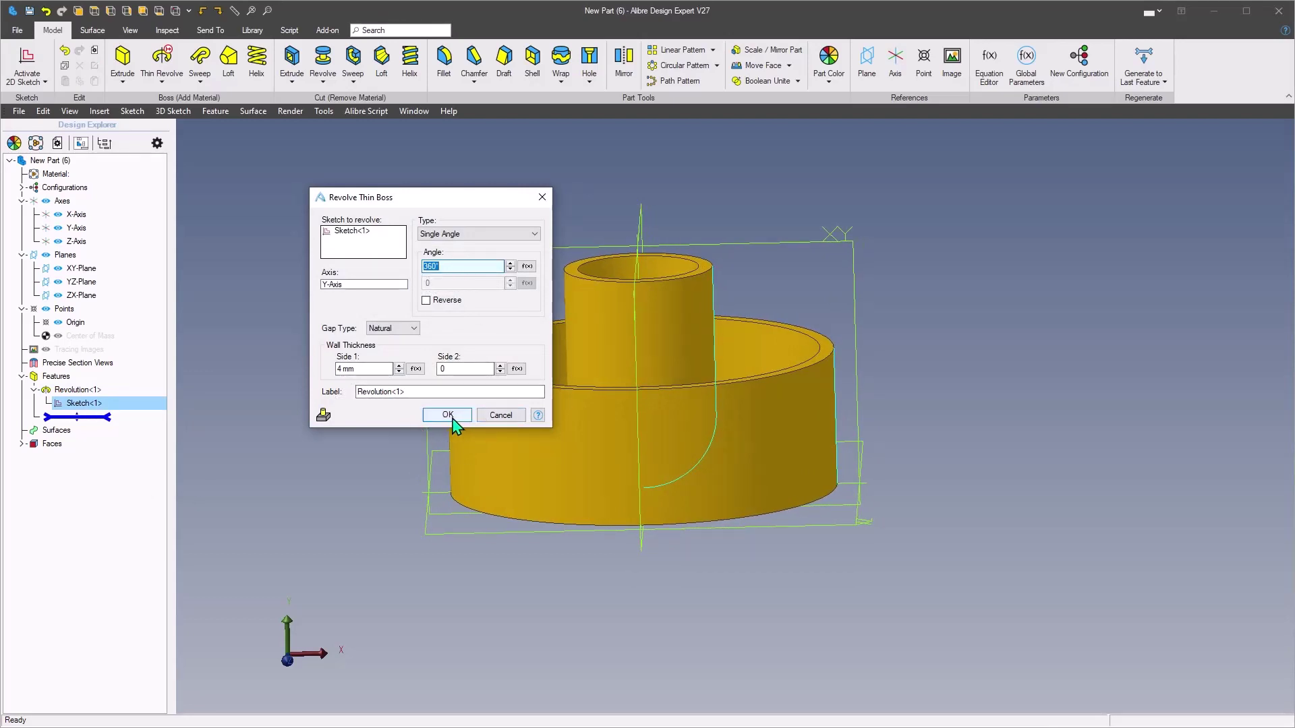
{"action": "left_click", "coordinate": [500, 416]}
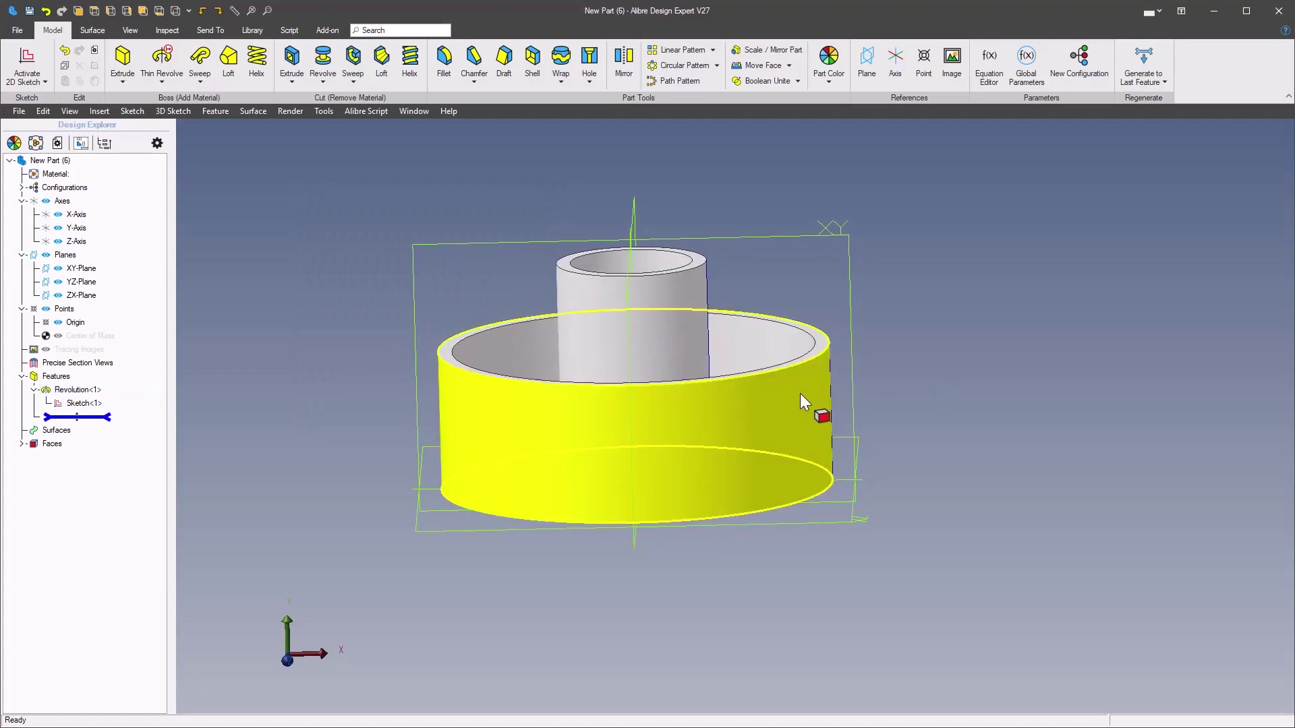
Step: Edit the revolve's sketch so the horizontal distance from the origin to the outer vertical line is 60 mm
{"action": "double_click", "coordinate": [793, 400]}
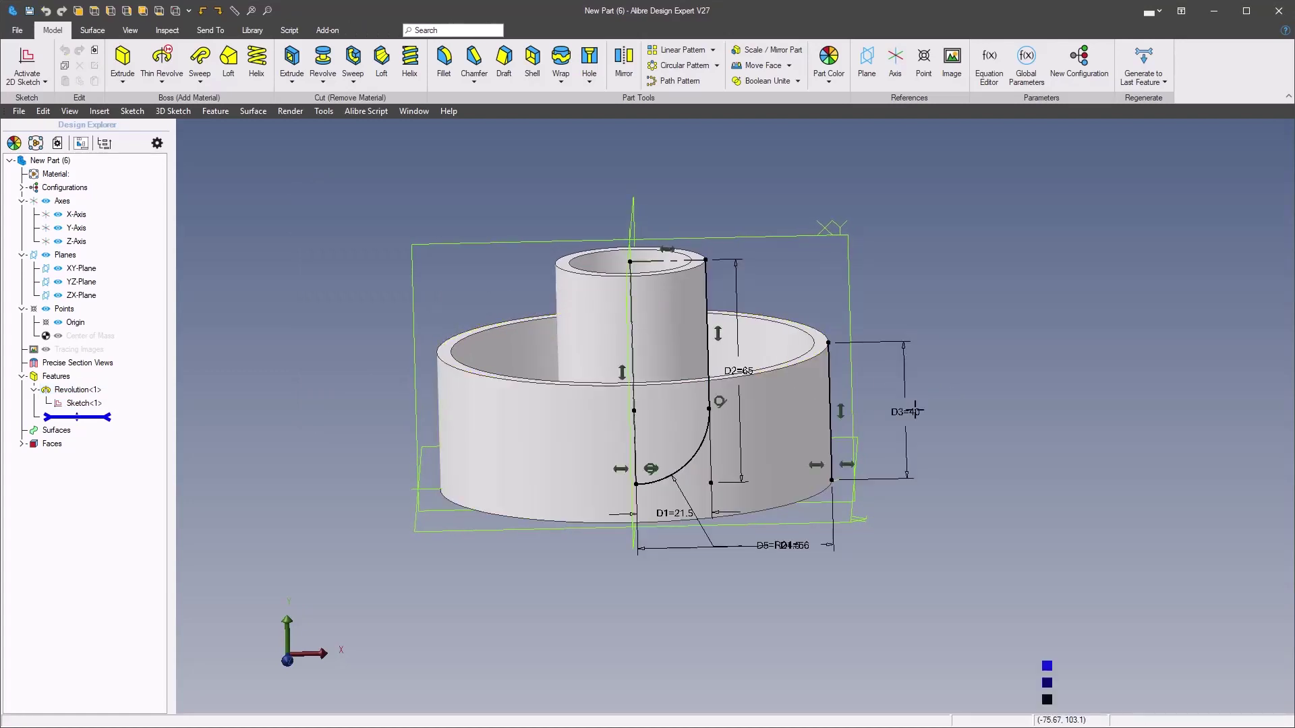
{"action": "double_click", "coordinate": [782, 544]}
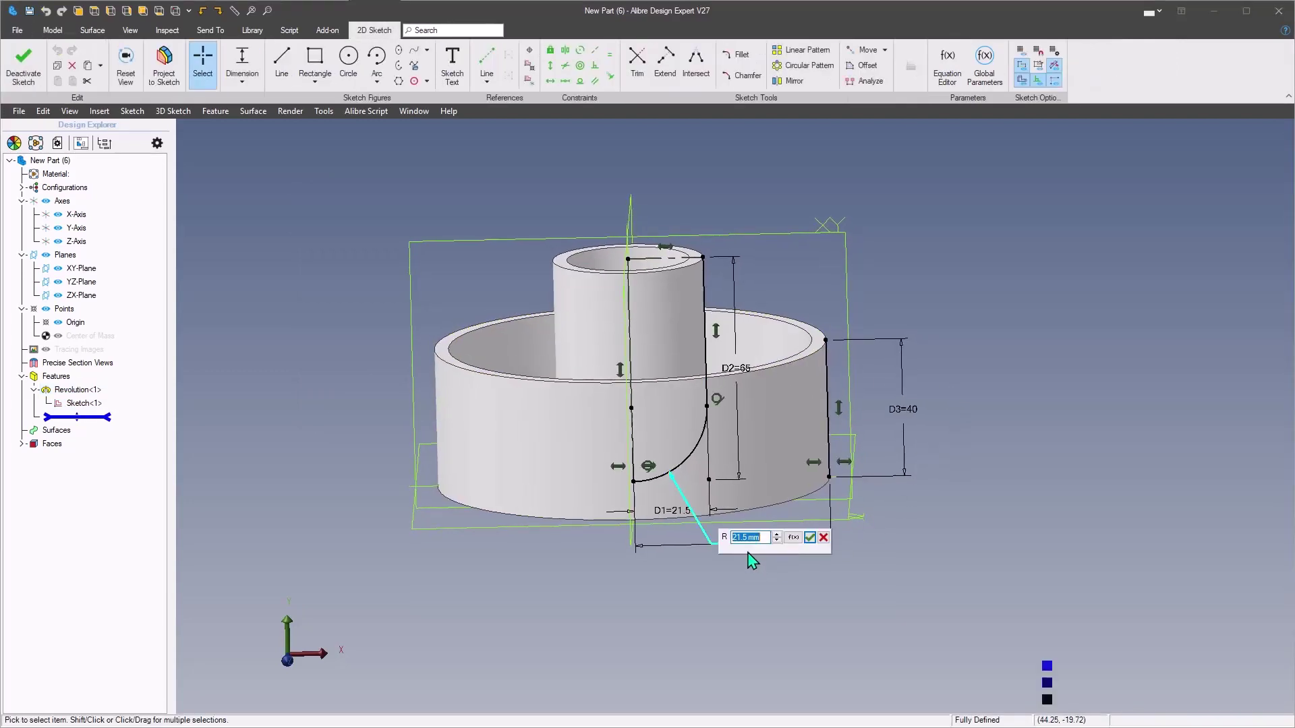
{"action": "left_click", "coordinate": [823, 538]}
{"action": "left_click", "coordinate": [784, 463]}
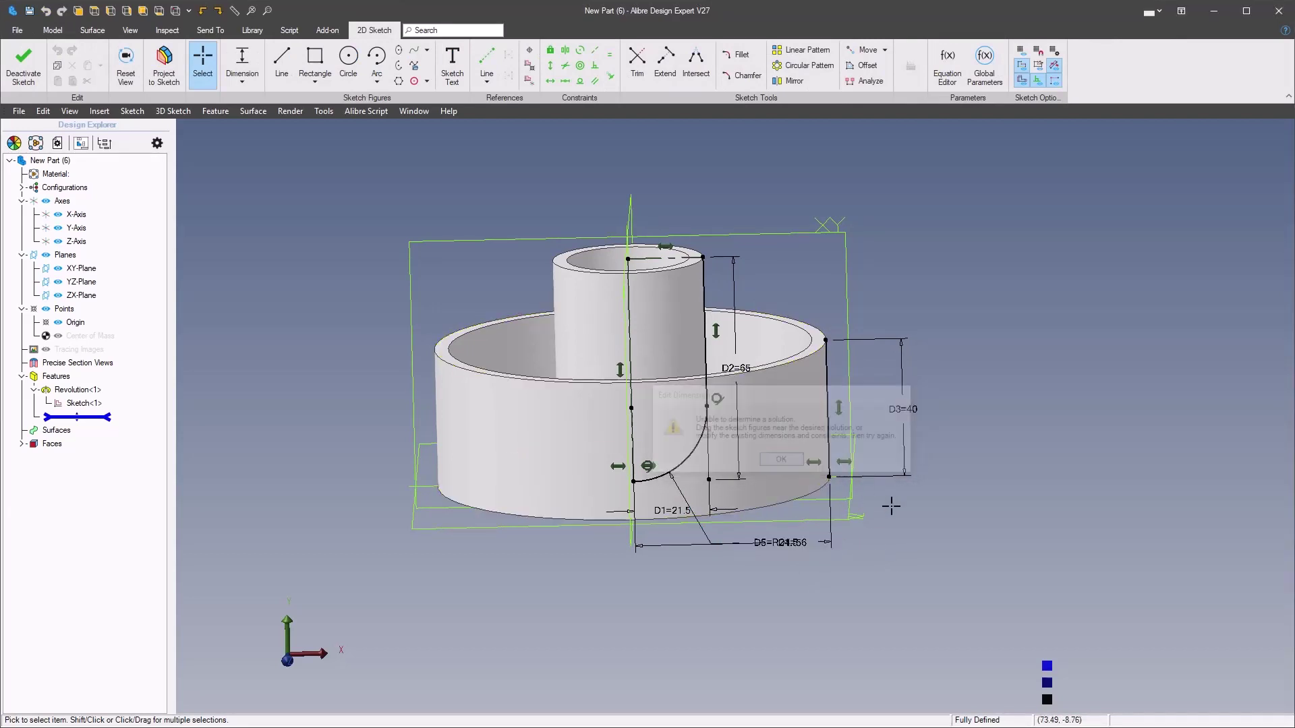
{"action": "left_click_drag", "start_coordinate": [702, 527], "coordinate": [710, 538]}
{"action": "middle_click_drag", "start_coordinate": [957, 500], "coordinate": [948, 493]}
{"action": "double_click", "coordinate": [722, 536]}
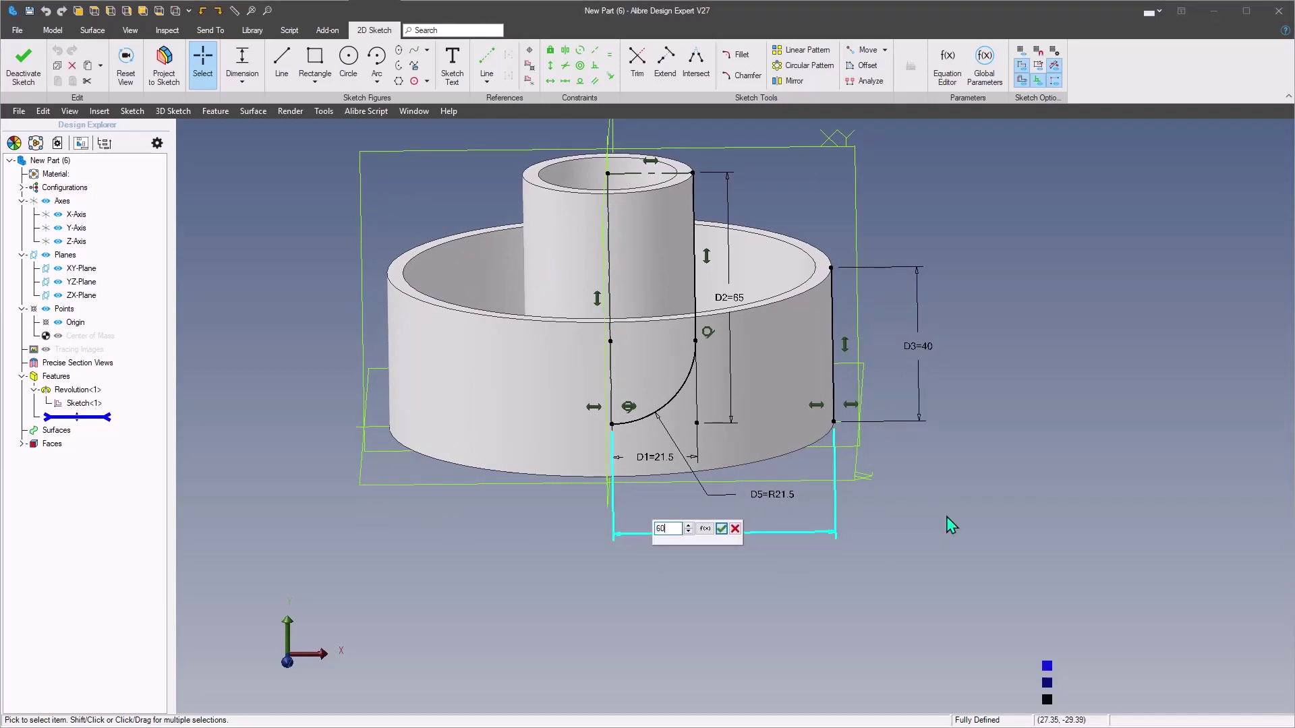
{"action": "key", "text": "Return"}
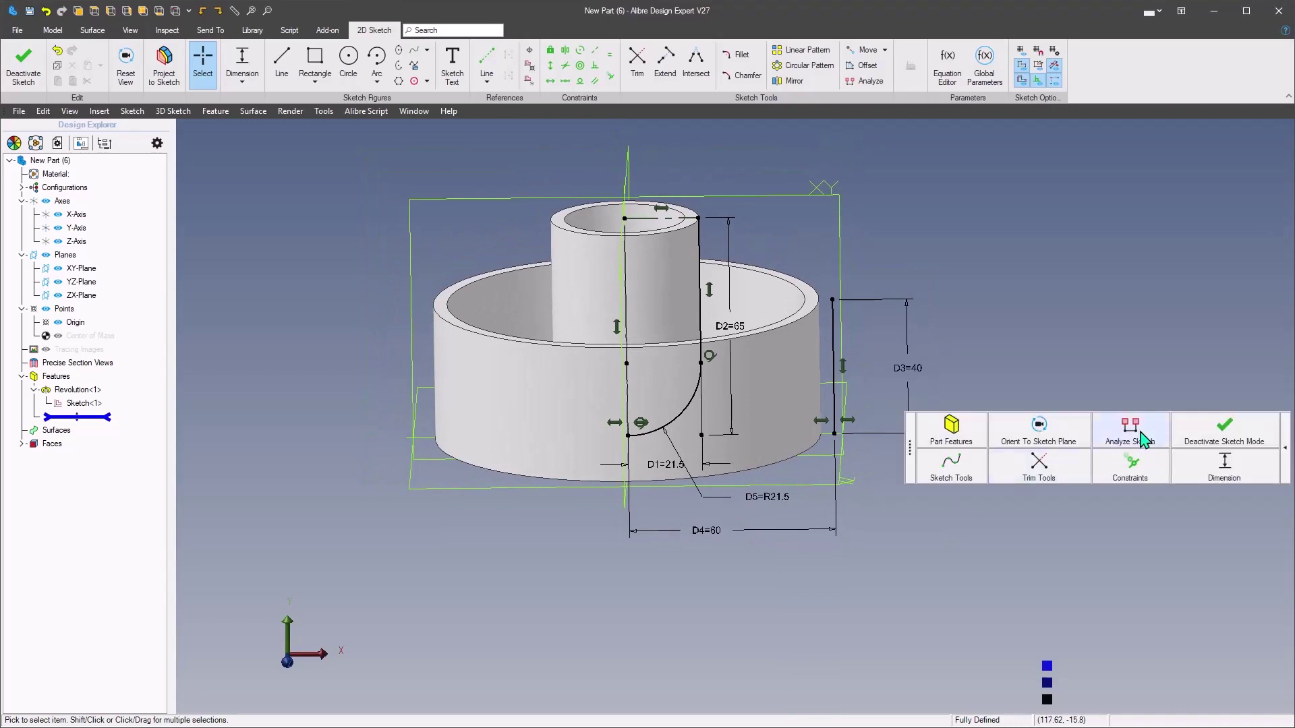
{"action": "left_click", "coordinate": [1239, 430]}
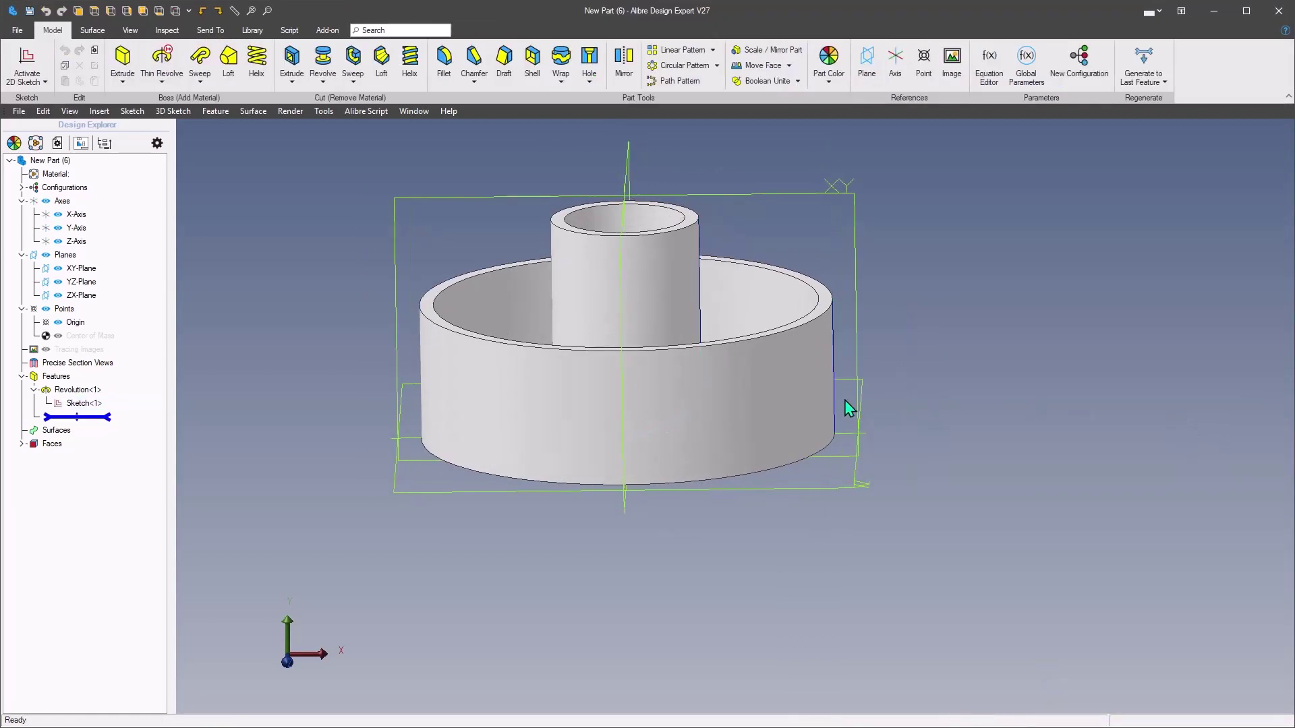
Step: Inspect the resized outer ring, the central tube's diameter and the rounded underside of the part
{"action": "left_click", "coordinate": [806, 403]}
{"action": "left_click", "coordinate": [993, 407]}
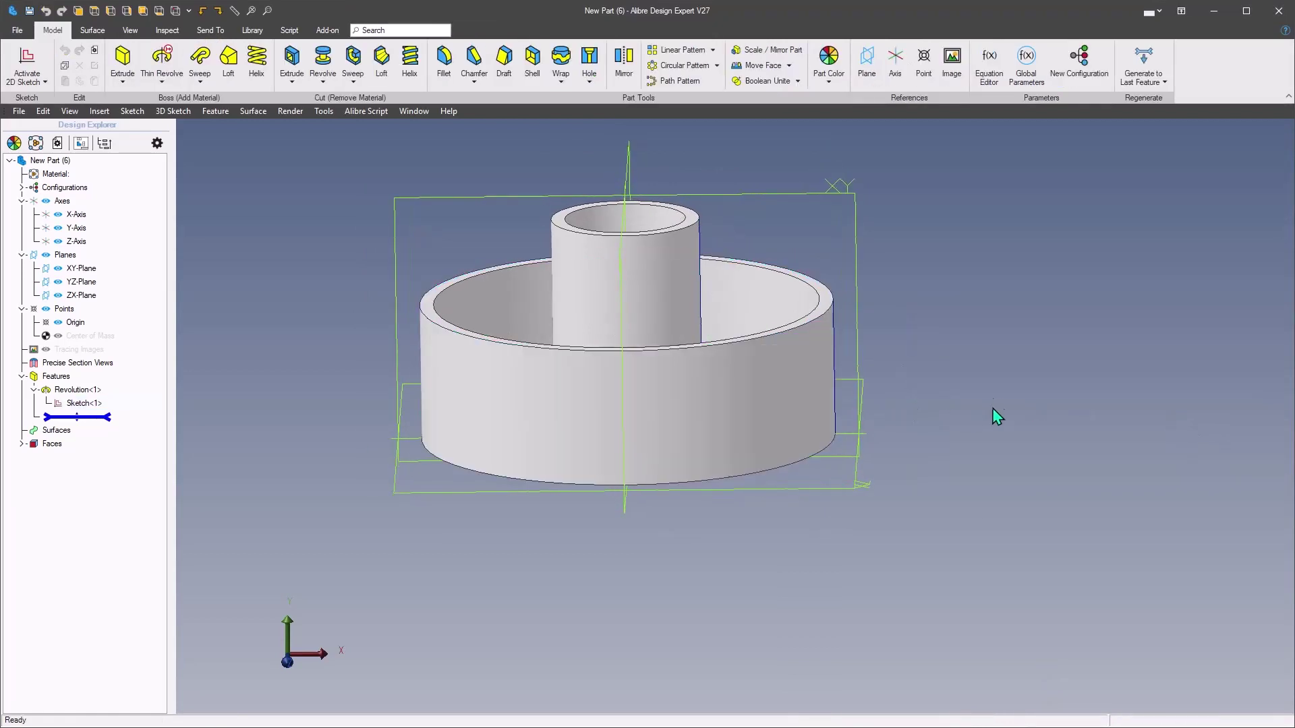
{"action": "left_click", "coordinate": [793, 282]}
{"action": "left_click", "coordinate": [970, 366]}
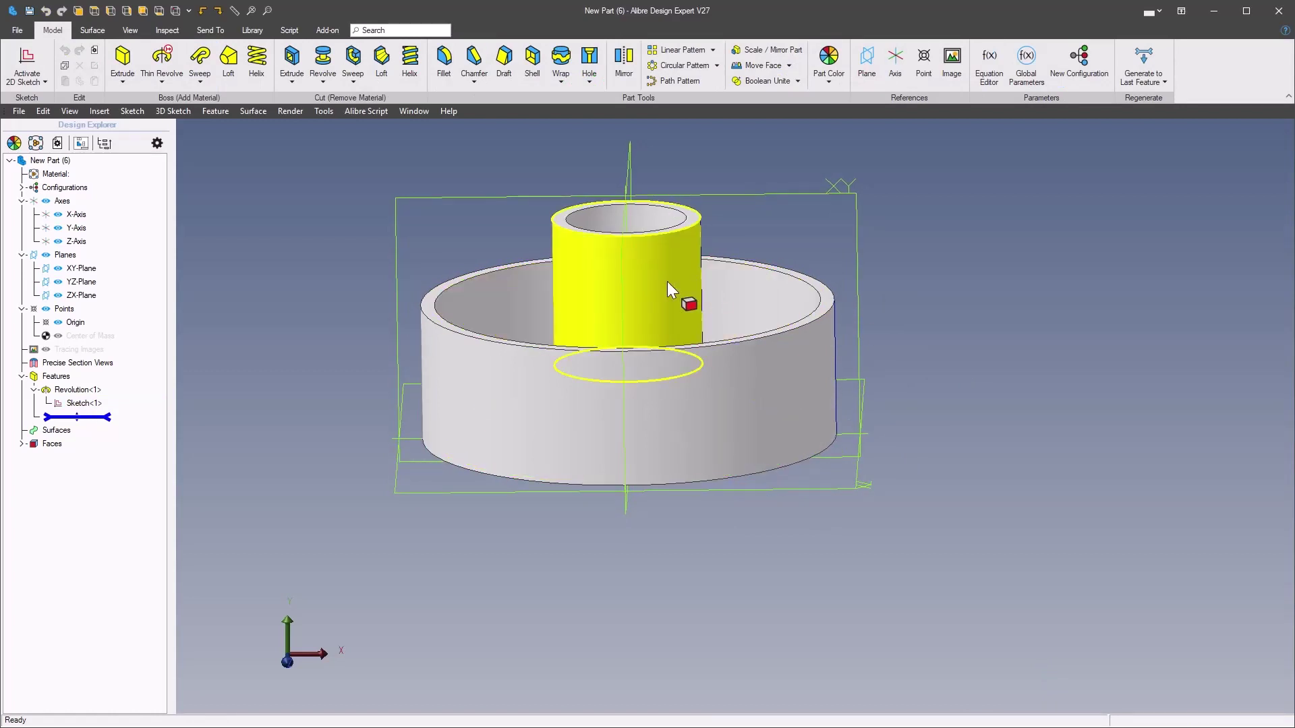
{"action": "scroll", "coordinate": [682, 293], "scroll_direction": "up", "scroll_amount": 1}
{"action": "left_click", "coordinate": [682, 293]}
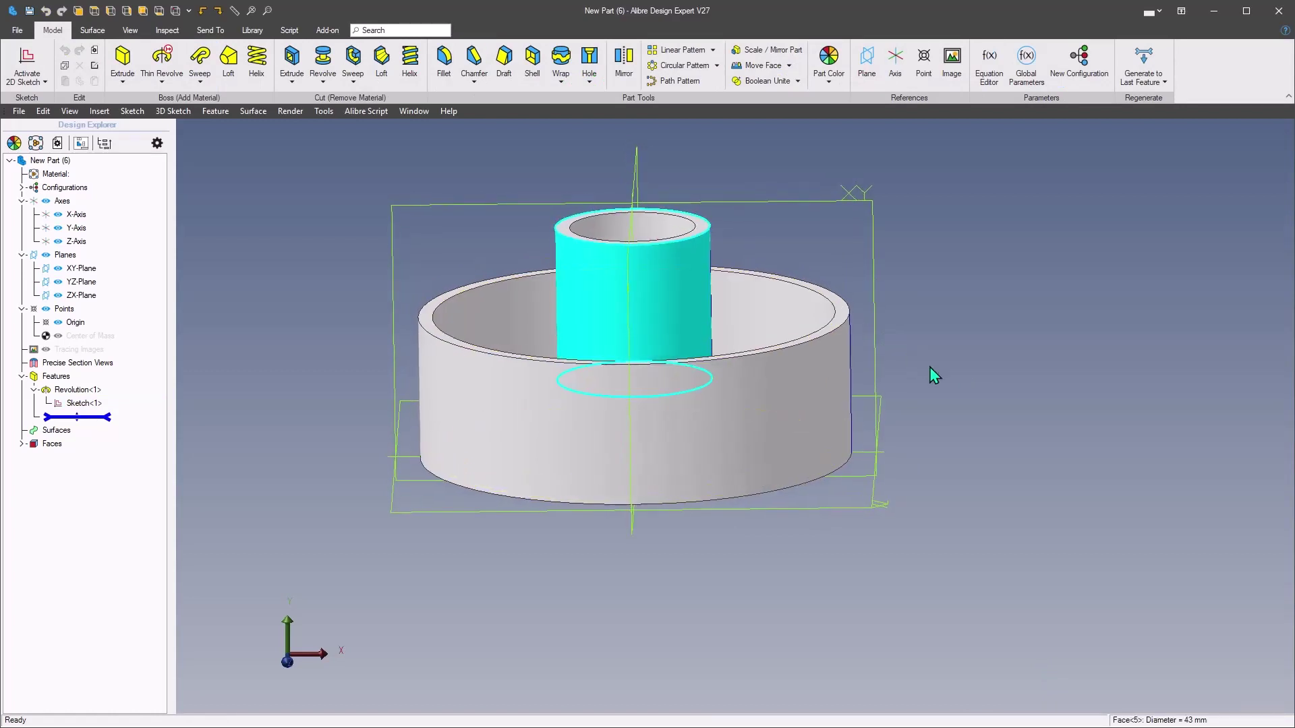
{"action": "left_click", "coordinate": [973, 382]}
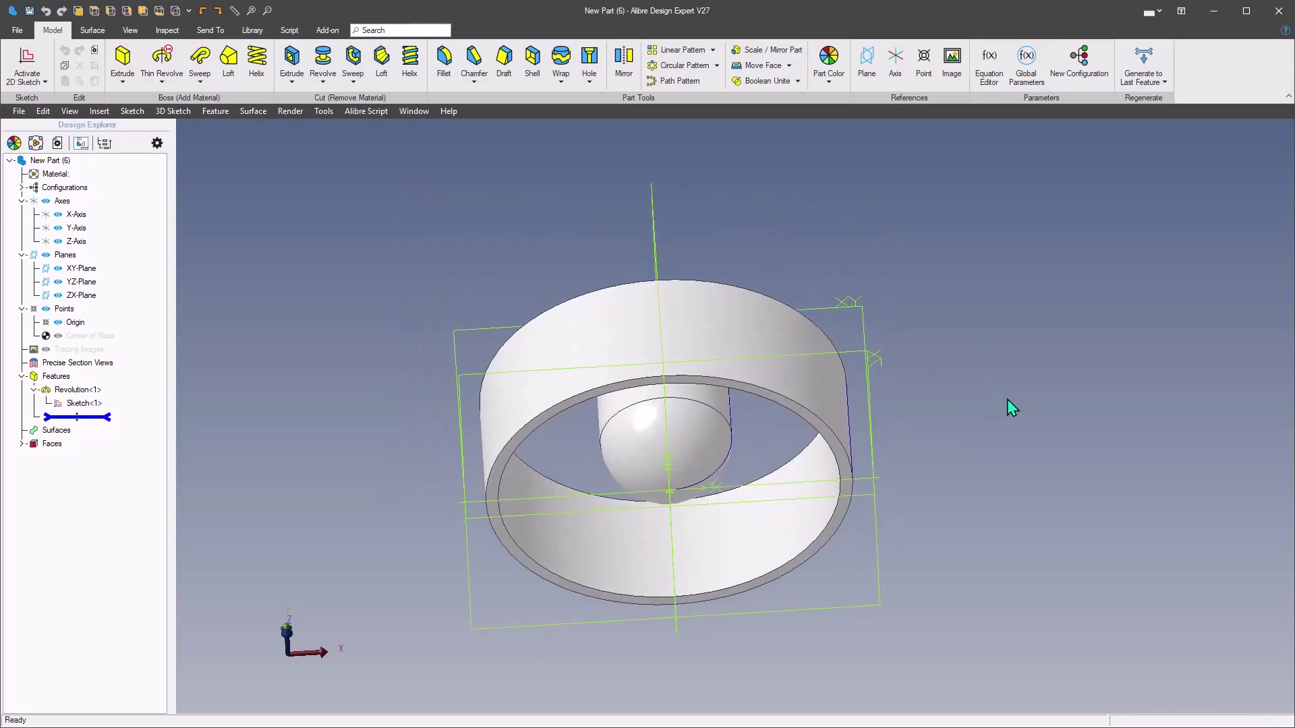
{"action": "middle_click_drag", "start_coordinate": [1006, 399], "coordinate": [971, 419]}
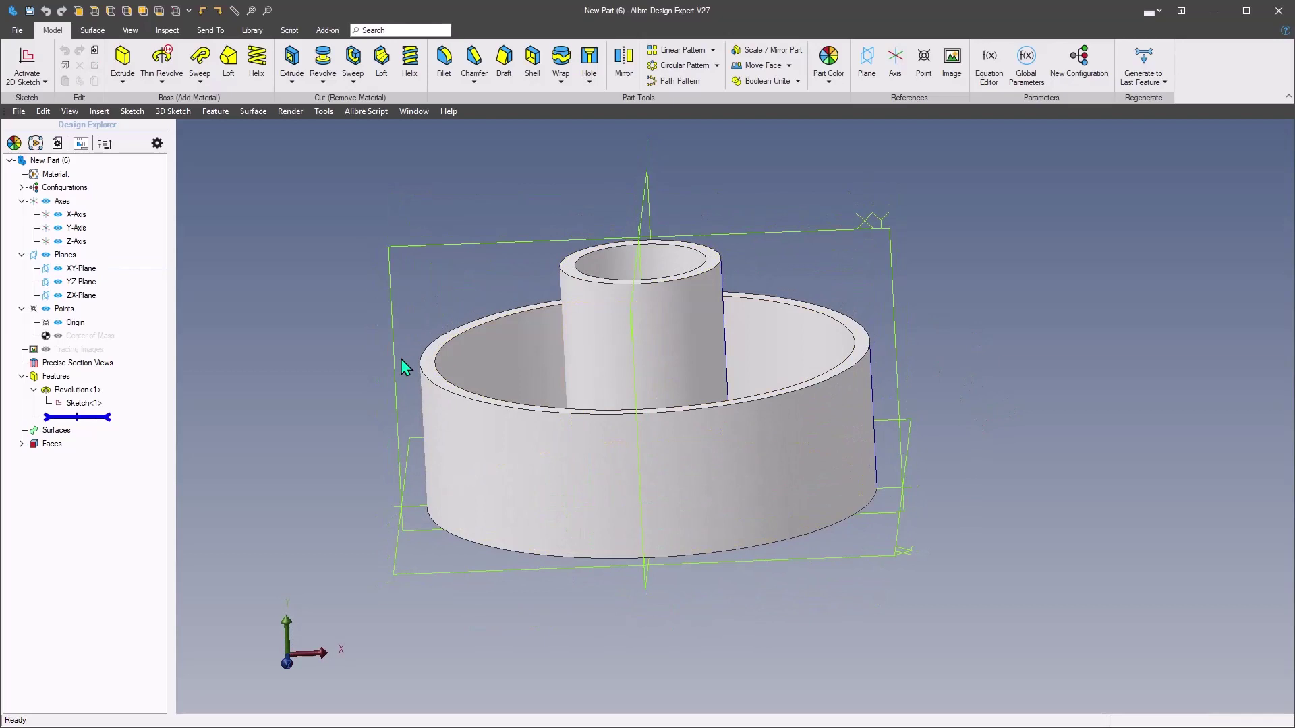
Step: Reopen the thin revolve for editing and review its wall thickness settings and preview, accepting them as they are
{"action": "right_click", "coordinate": [86, 392]}
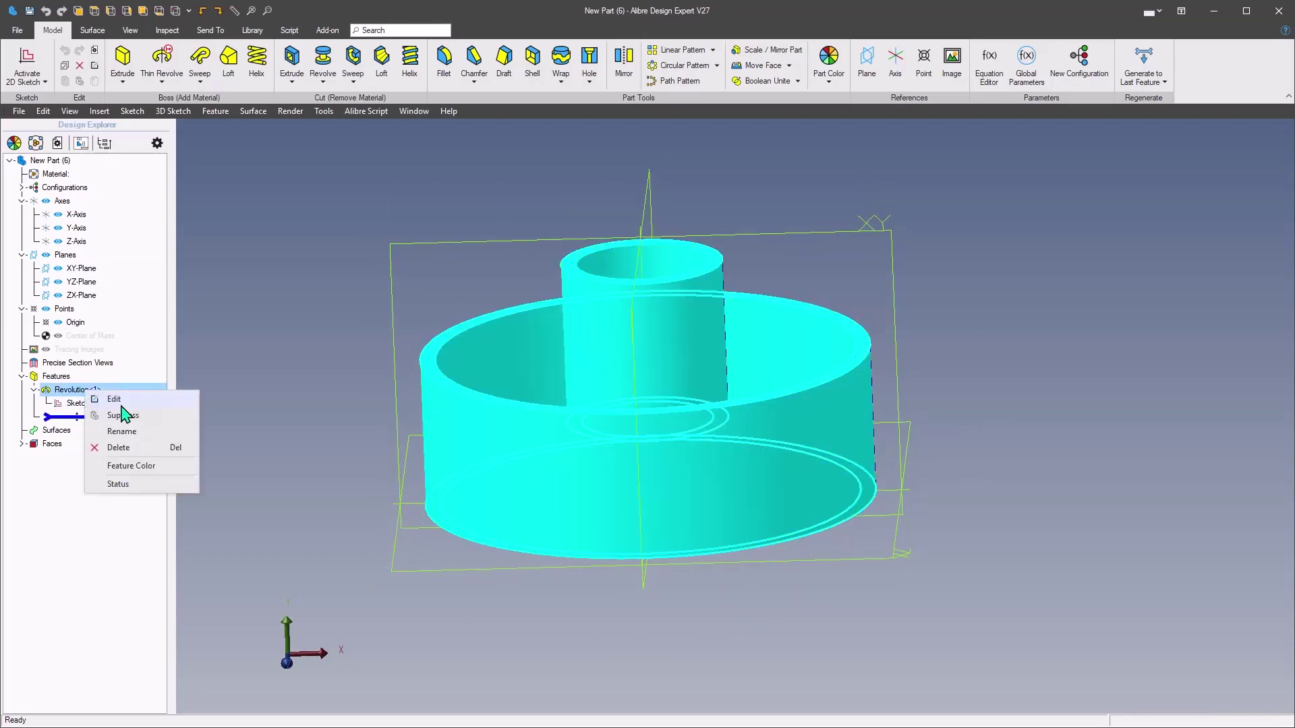
{"action": "left_click", "coordinate": [115, 400]}
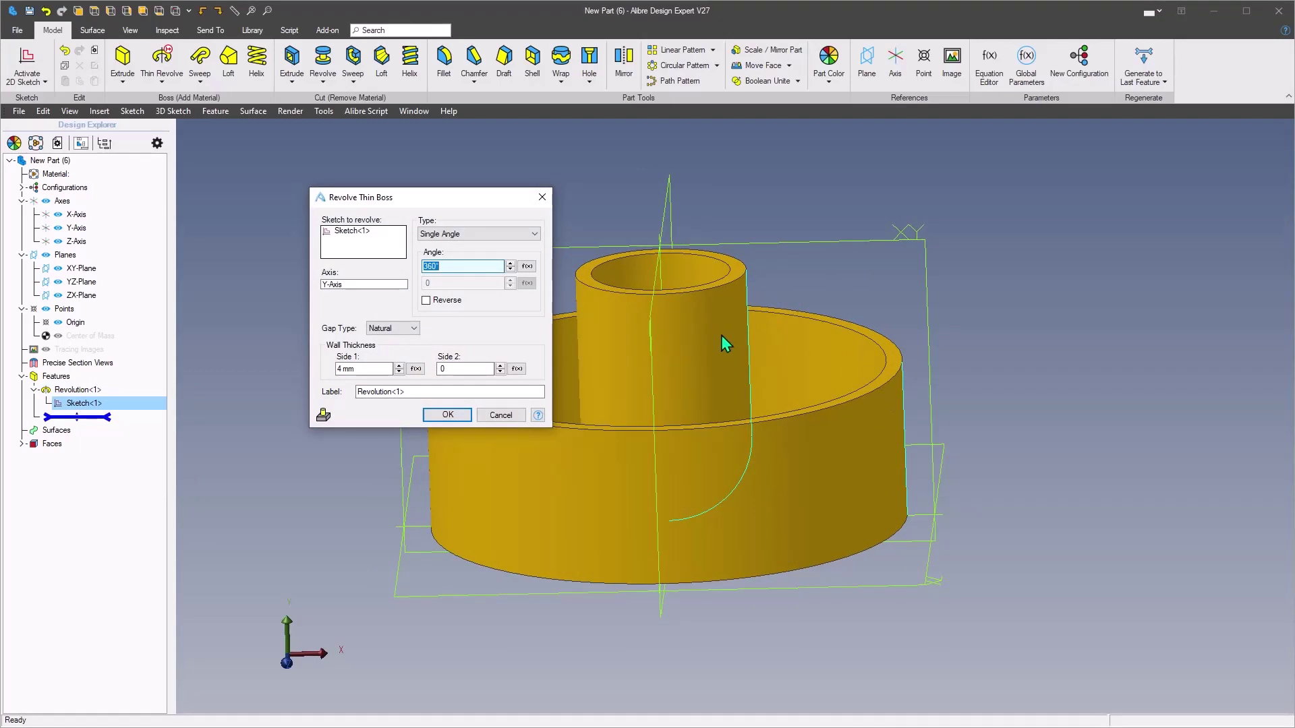
{"action": "scroll", "coordinate": [782, 398], "scroll_direction": "down", "scroll_amount": 1}
{"action": "scroll", "coordinate": [856, 418], "scroll_direction": "down", "scroll_amount": 1}
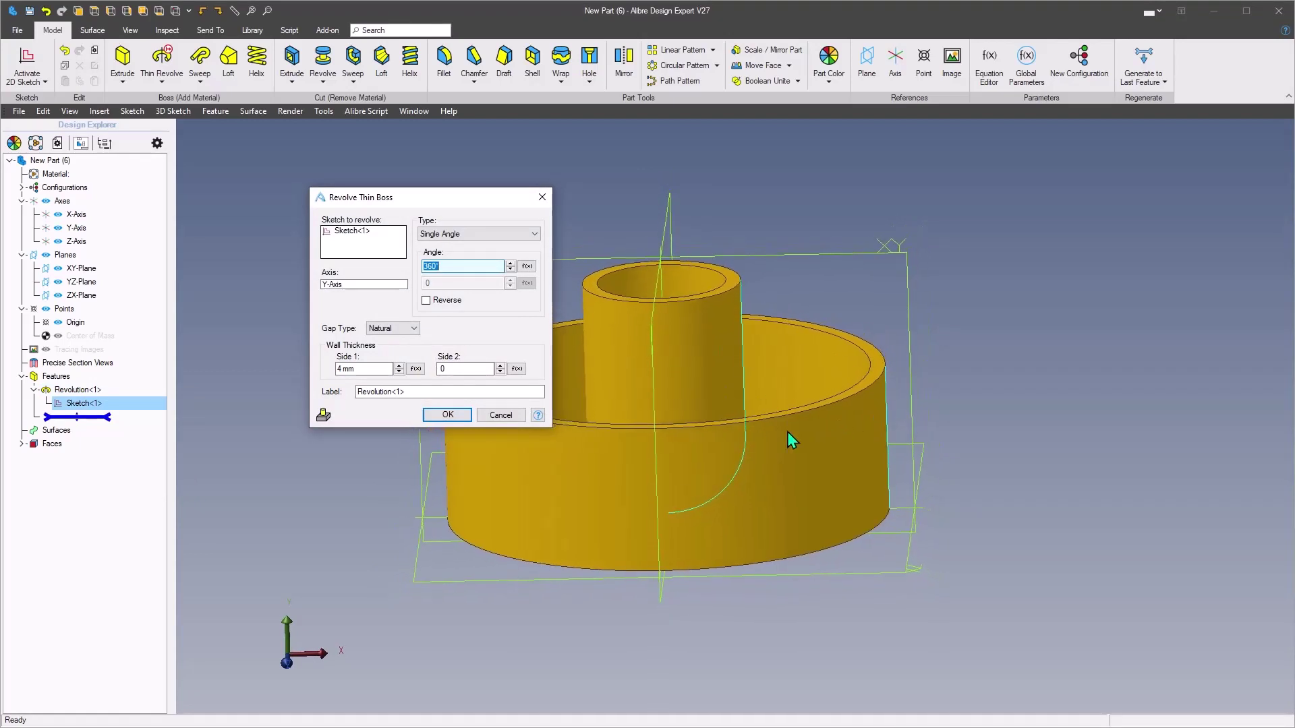
{"action": "scroll", "coordinate": [843, 423], "scroll_direction": "down", "scroll_amount": 1}
{"action": "scroll", "coordinate": [938, 414], "scroll_direction": "up", "scroll_amount": 1}
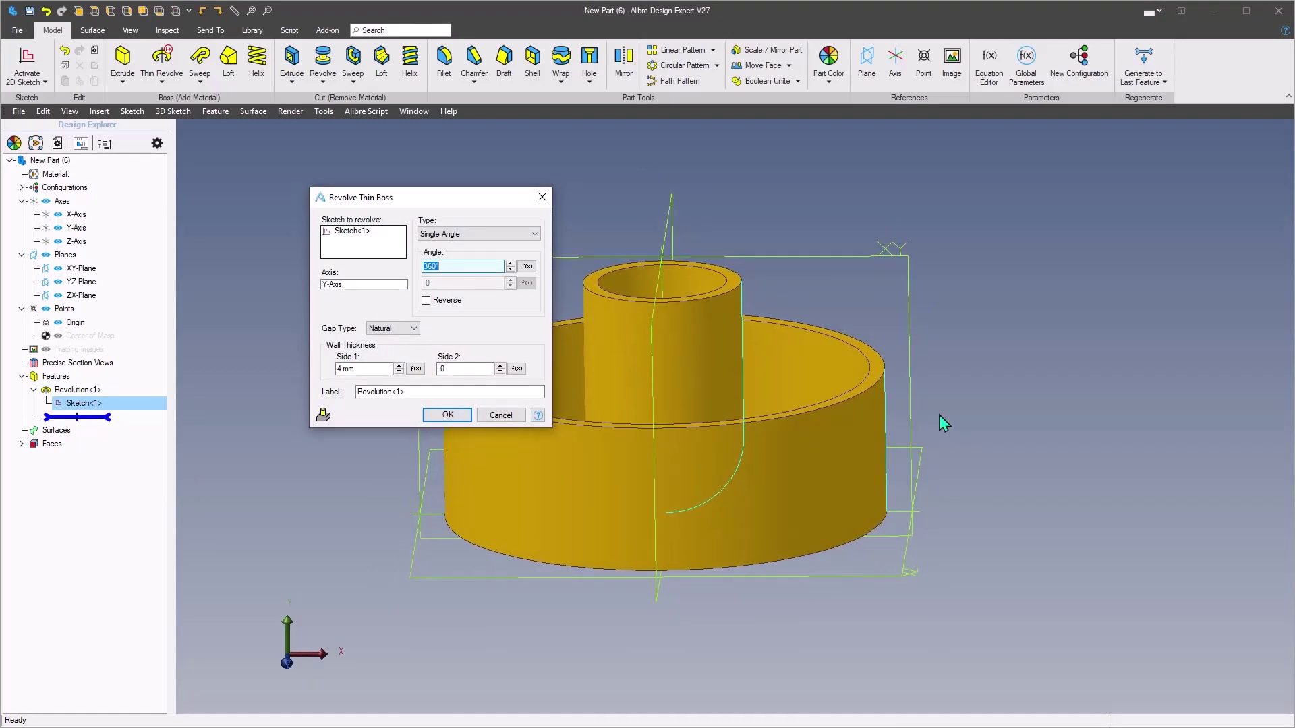
{"action": "scroll", "coordinate": [978, 422], "scroll_direction": "up", "scroll_amount": 1}
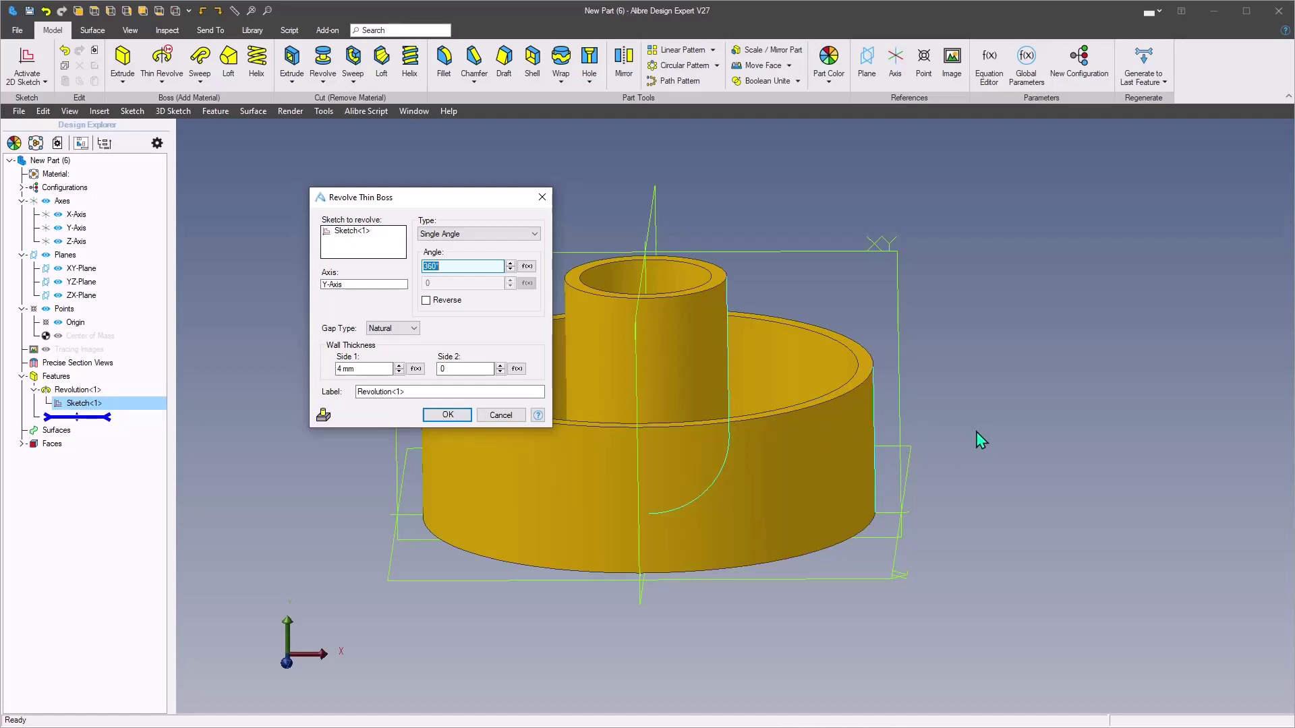
{"action": "left_click", "coordinate": [448, 415]}
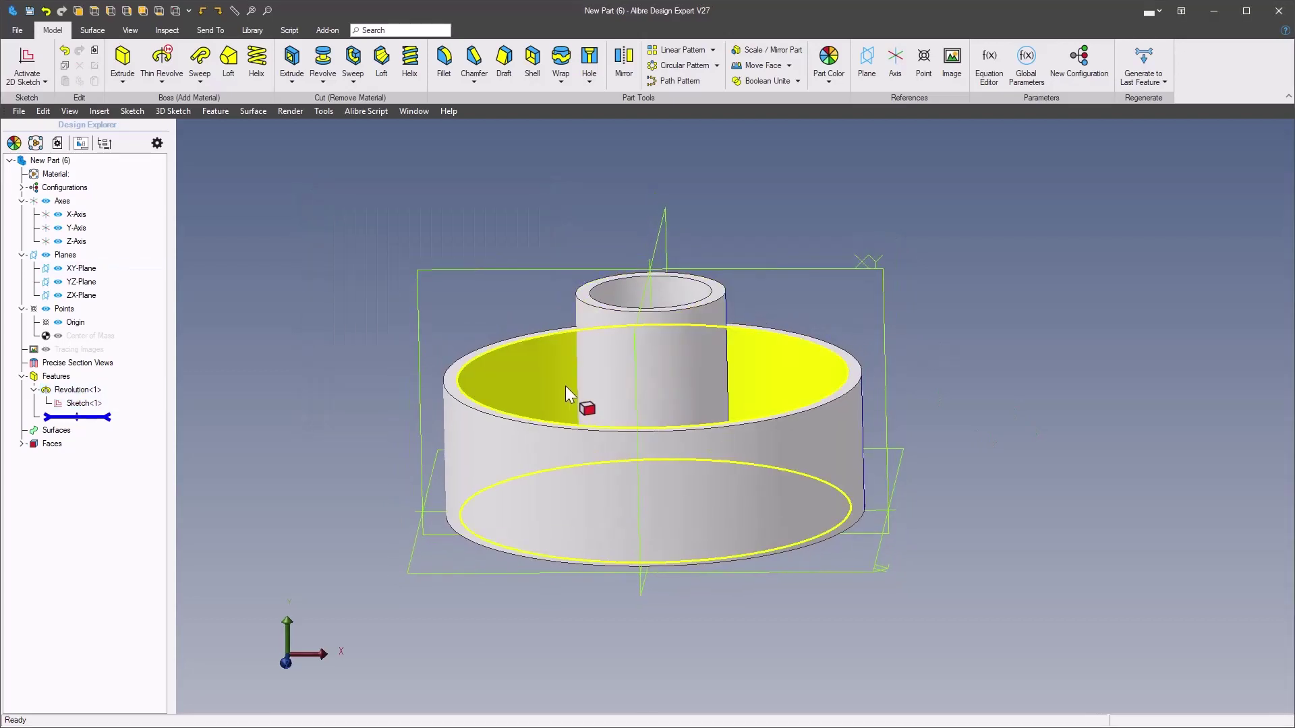
Step: Start a sketch on the YZ-Plane and draw an upright rectangle overlapping one side of the central tube
{"action": "middle_click_drag", "start_coordinate": [565, 386], "coordinate": [597, 352]}
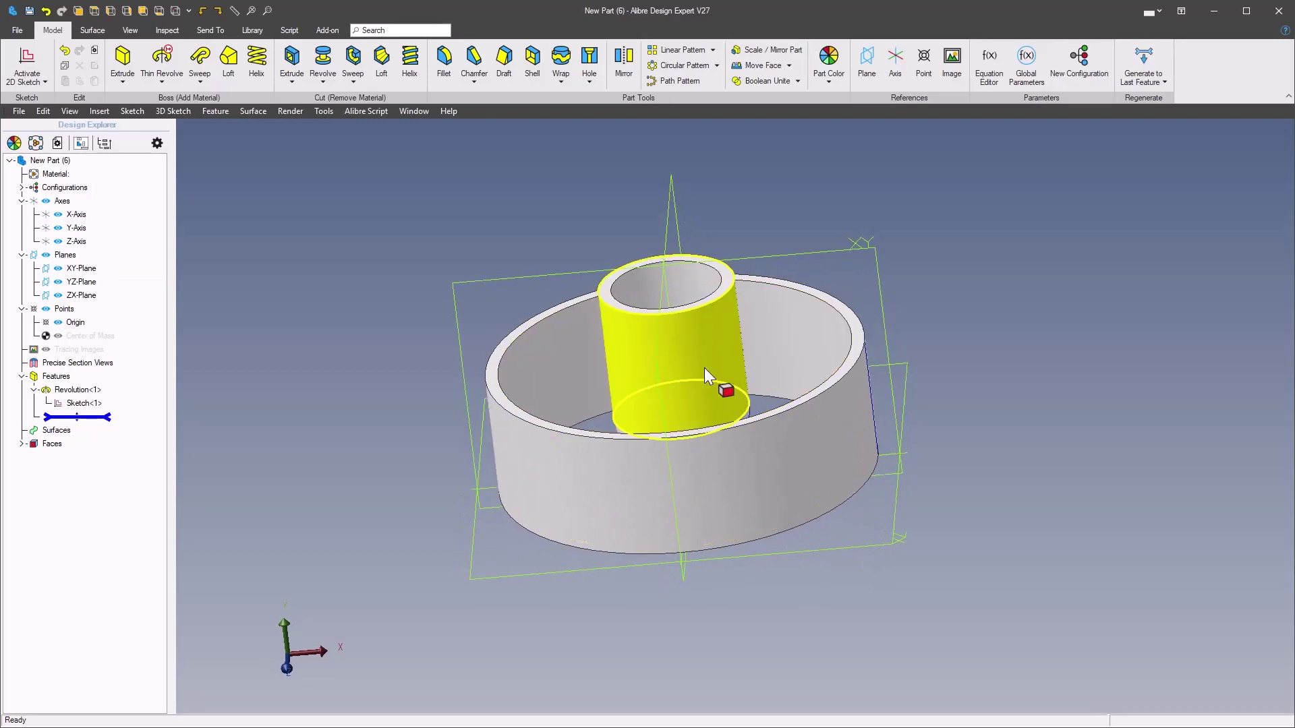
{"action": "middle_click_drag", "start_coordinate": [704, 367], "coordinate": [795, 260]}
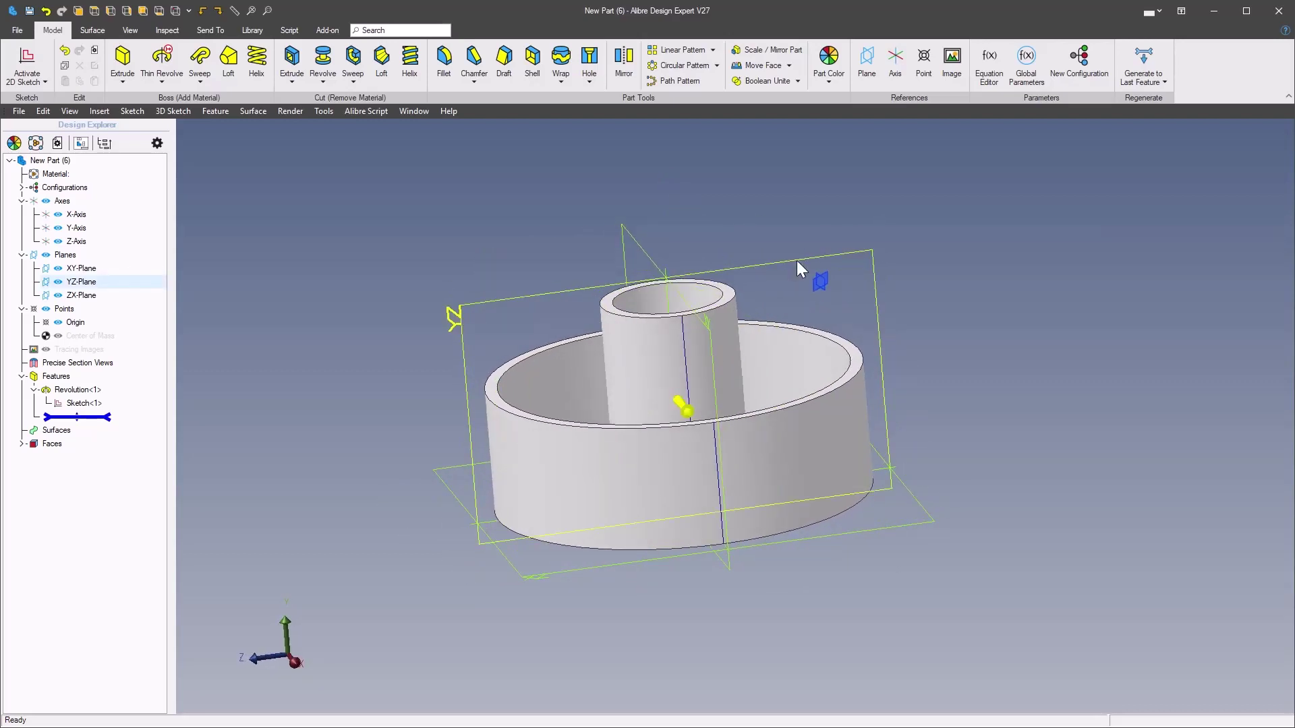
{"action": "right_click", "coordinate": [796, 261]}
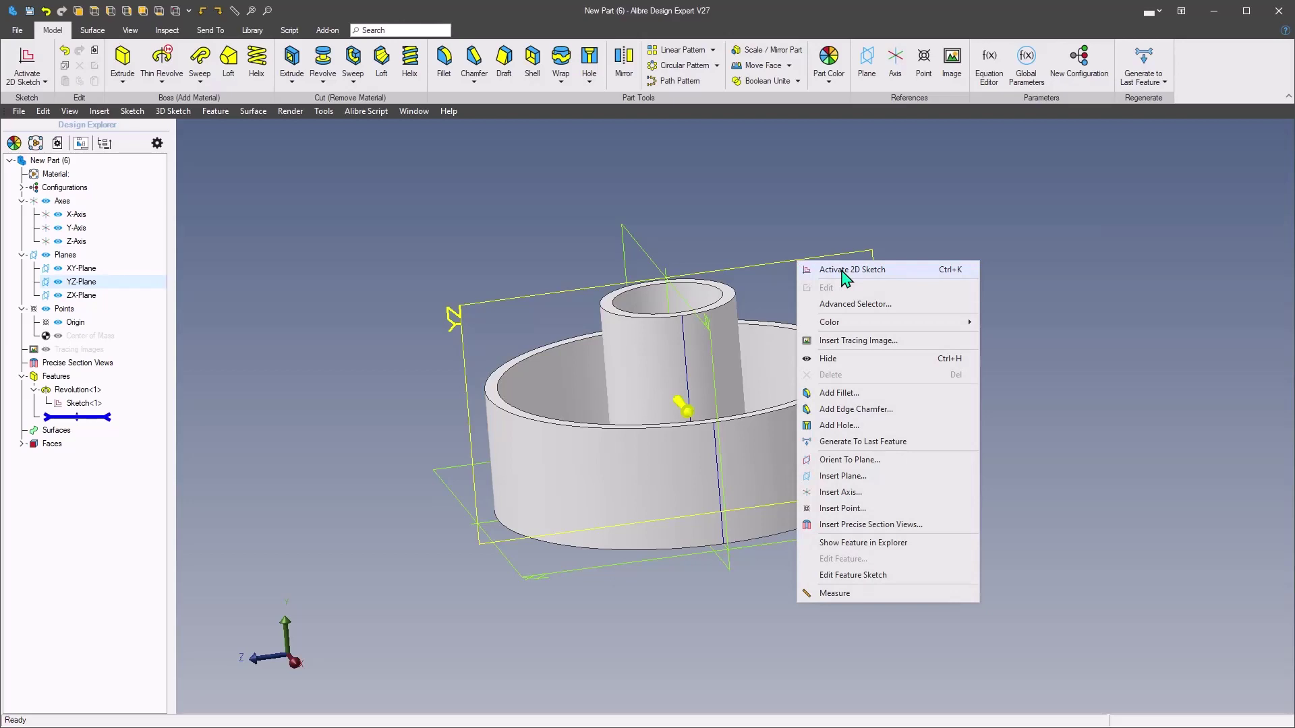
{"action": "left_click", "coordinate": [842, 273]}
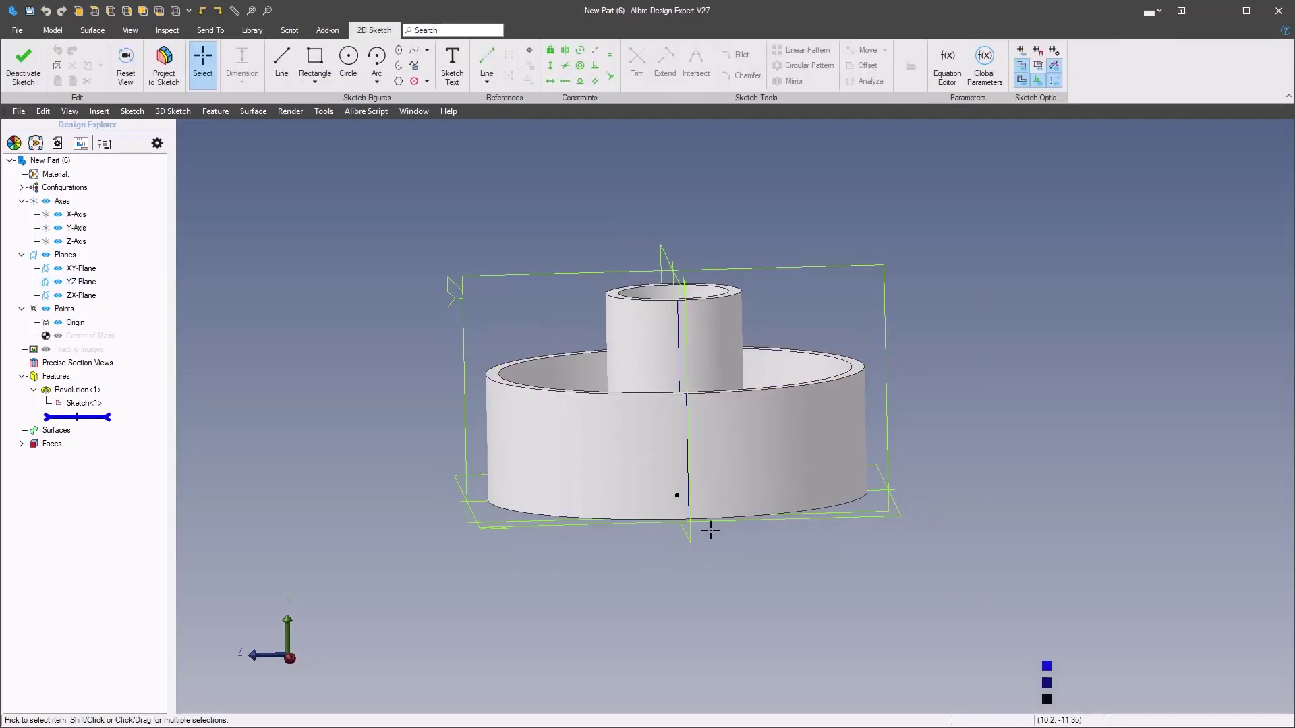
{"action": "mouse_move", "coordinate": [786, 483]}
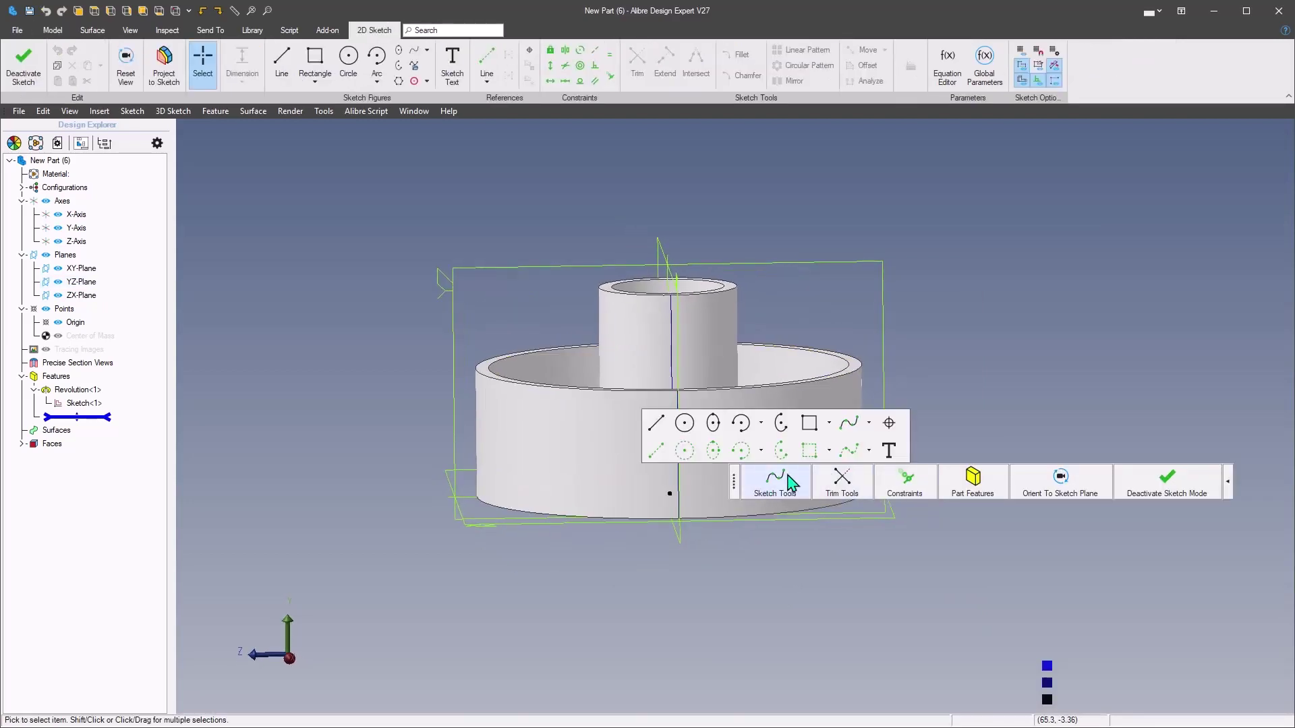
{"action": "left_click", "coordinate": [810, 423]}
{"action": "left_click", "coordinate": [702, 526]}
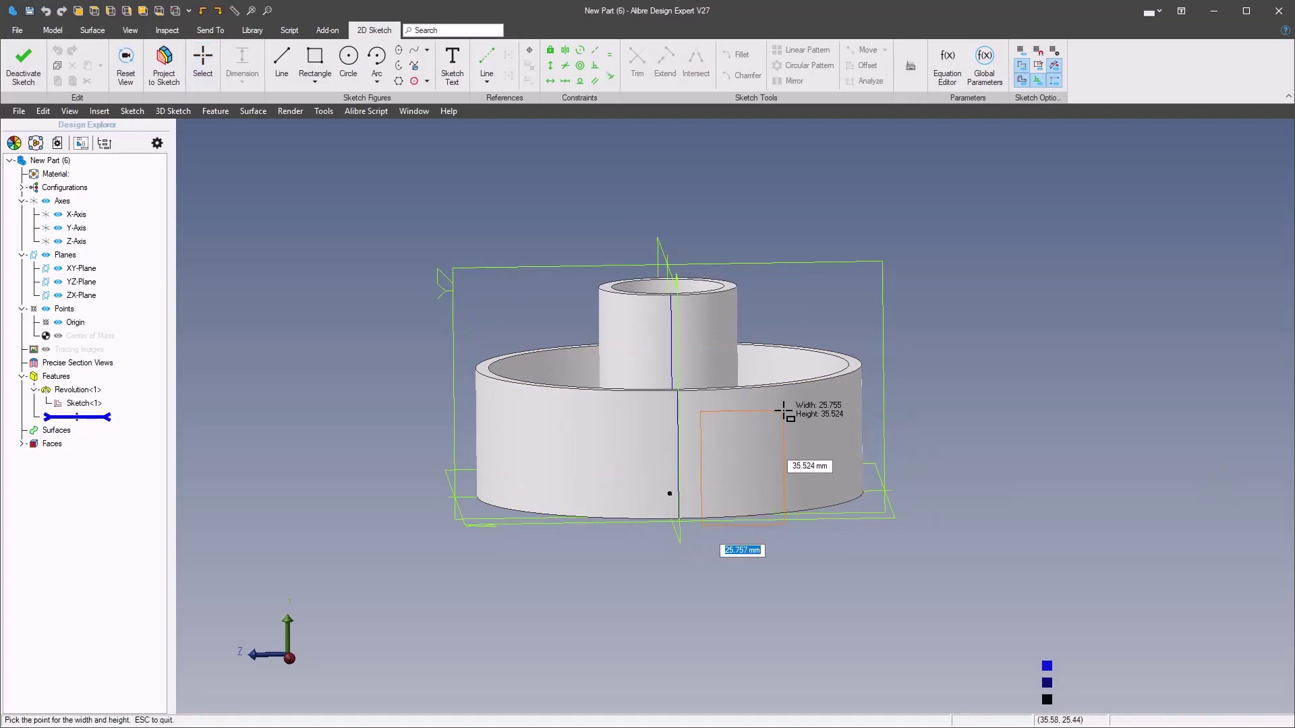
{"action": "left_click", "coordinate": [780, 361]}
Step: Constrain the rectangle's lower inner corner horizontally with the origin
{"action": "right_click", "coordinate": [802, 503]}
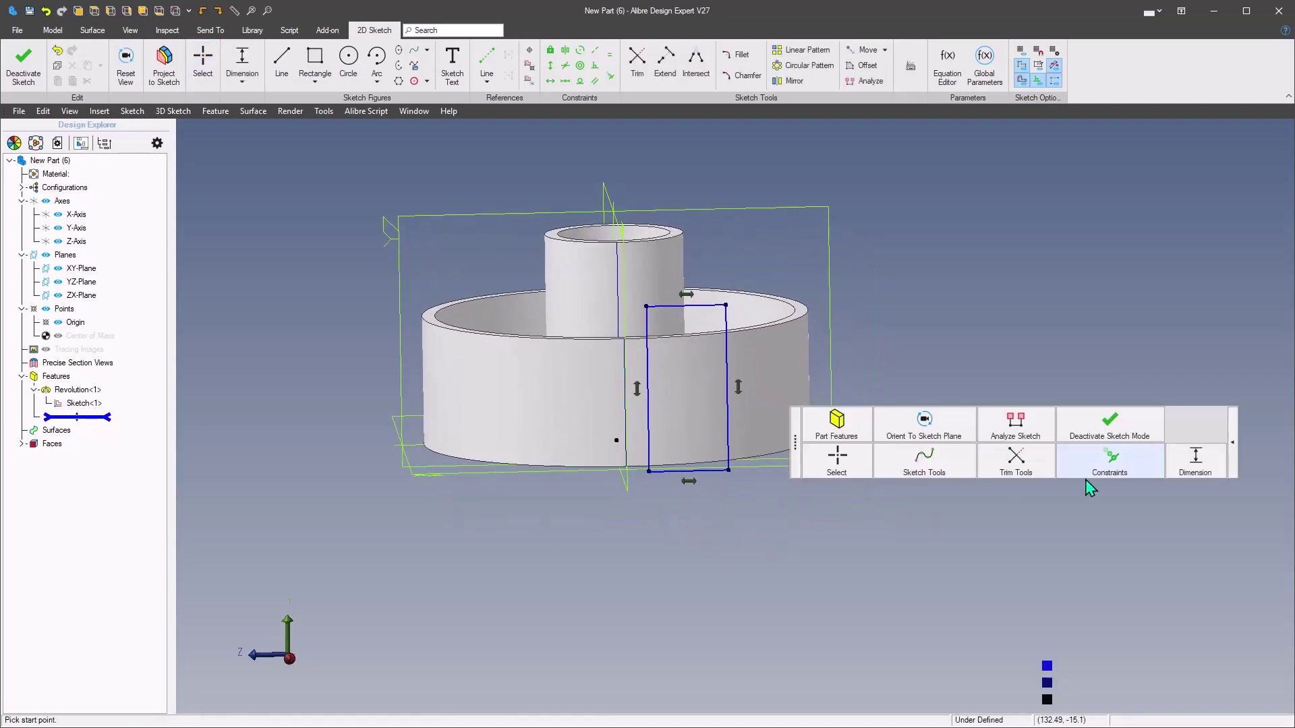
{"action": "mouse_move", "coordinate": [1107, 465]}
{"action": "left_click", "coordinate": [1051, 549]}
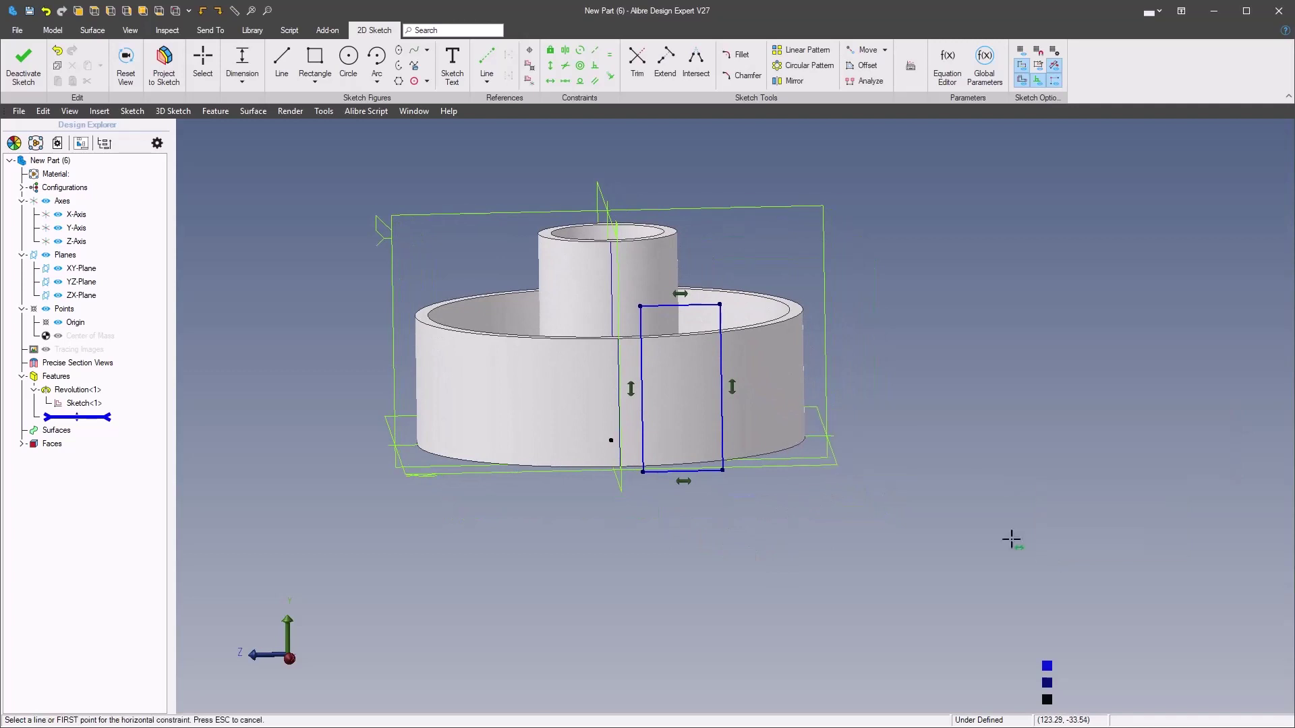
{"action": "left_click", "coordinate": [665, 480]}
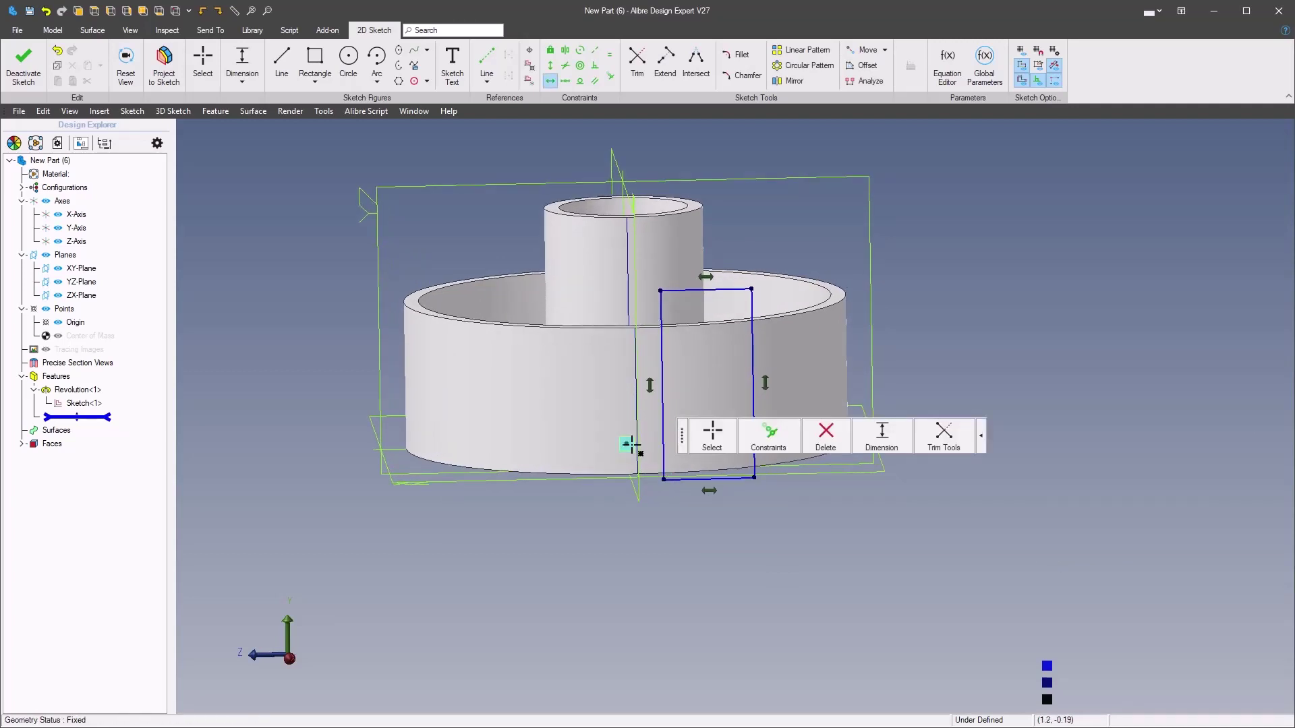
{"action": "left_click", "coordinate": [626, 443]}
Step: Dimension the horizontal distance from the origin to the rectangle's inner vertical line as 12.5 mm
{"action": "right_click", "coordinate": [947, 495]}
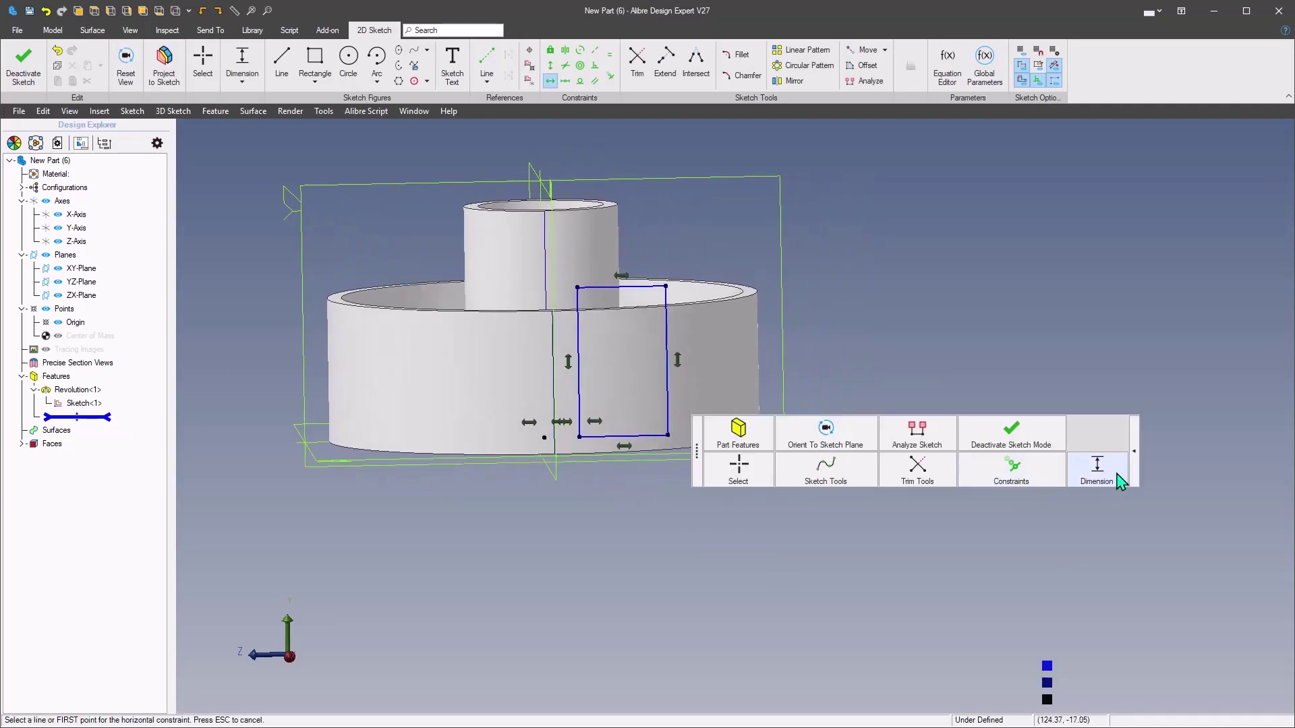
{"action": "key", "text": "Escape"}
{"action": "left_click", "coordinate": [580, 409]}
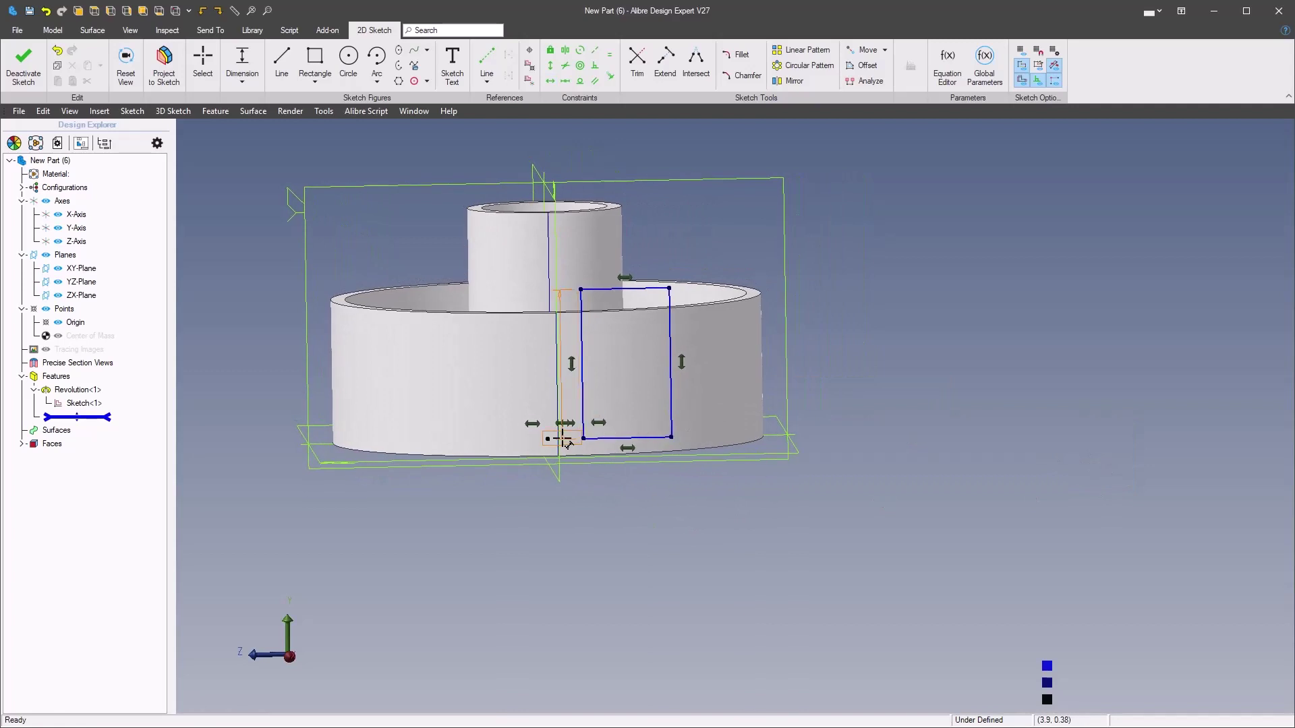
{"action": "left_click", "coordinate": [565, 514]}
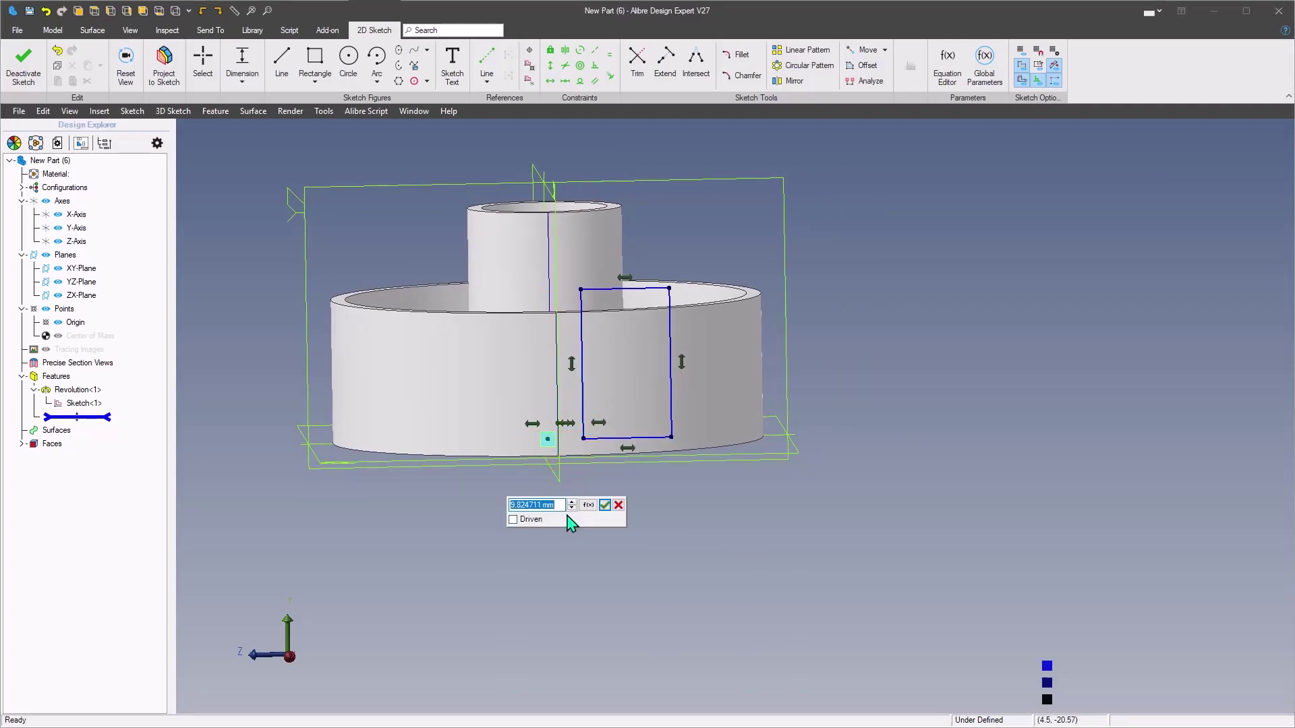
{"action": "type", "text": "12.5"}
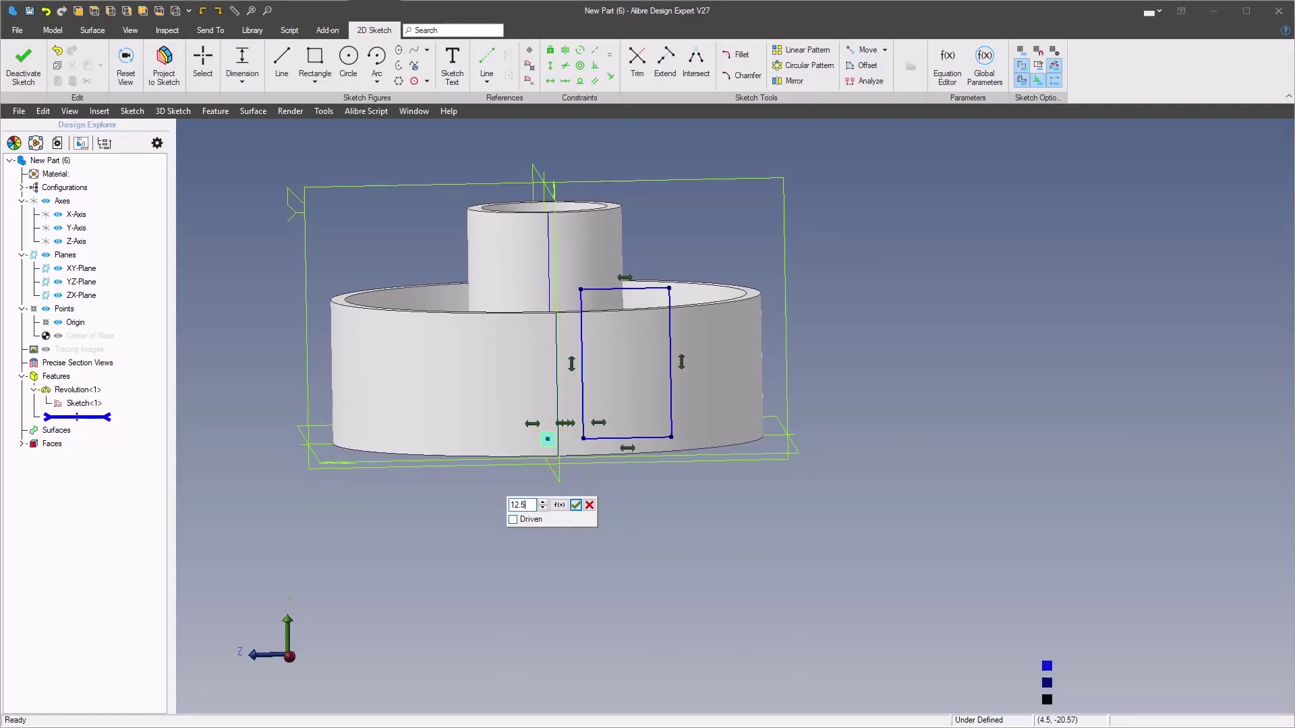
{"action": "key", "text": "Return"}
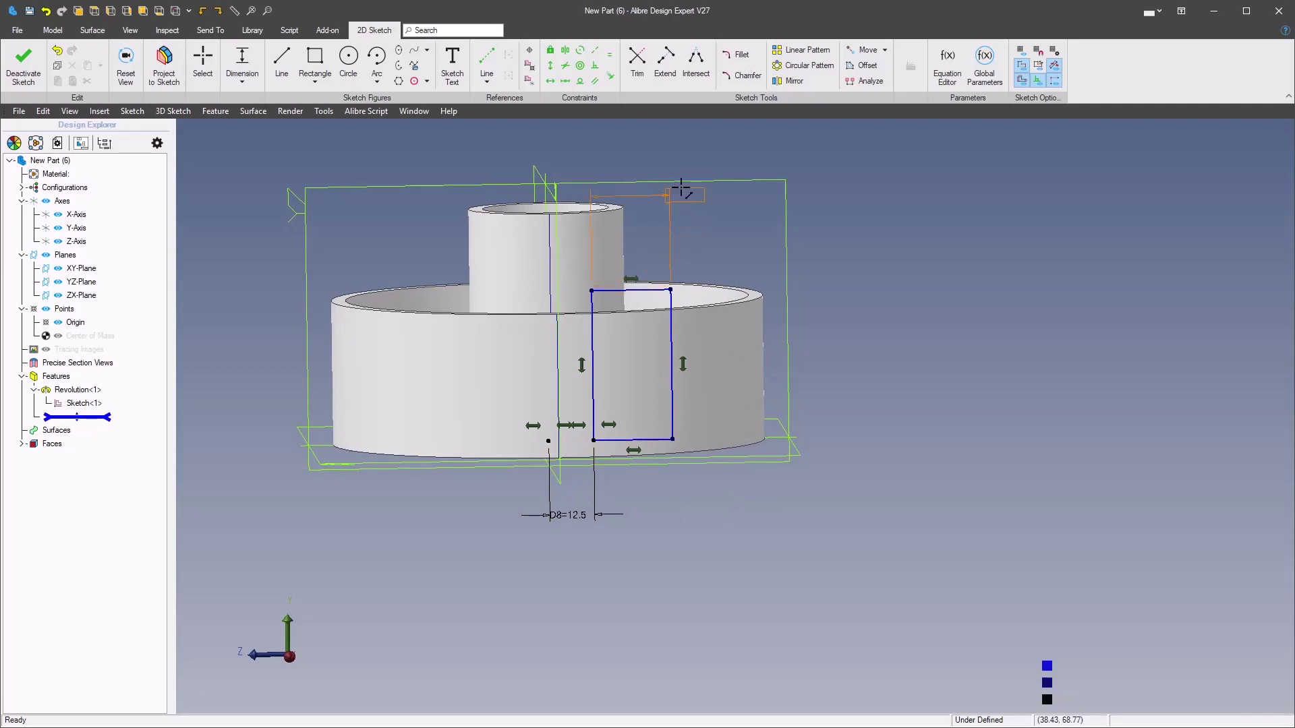
Step: Dimension the vertical distance from the central tube's top edge to the rectangle's top line as 30 mm
{"action": "left_click", "coordinate": [609, 210]}
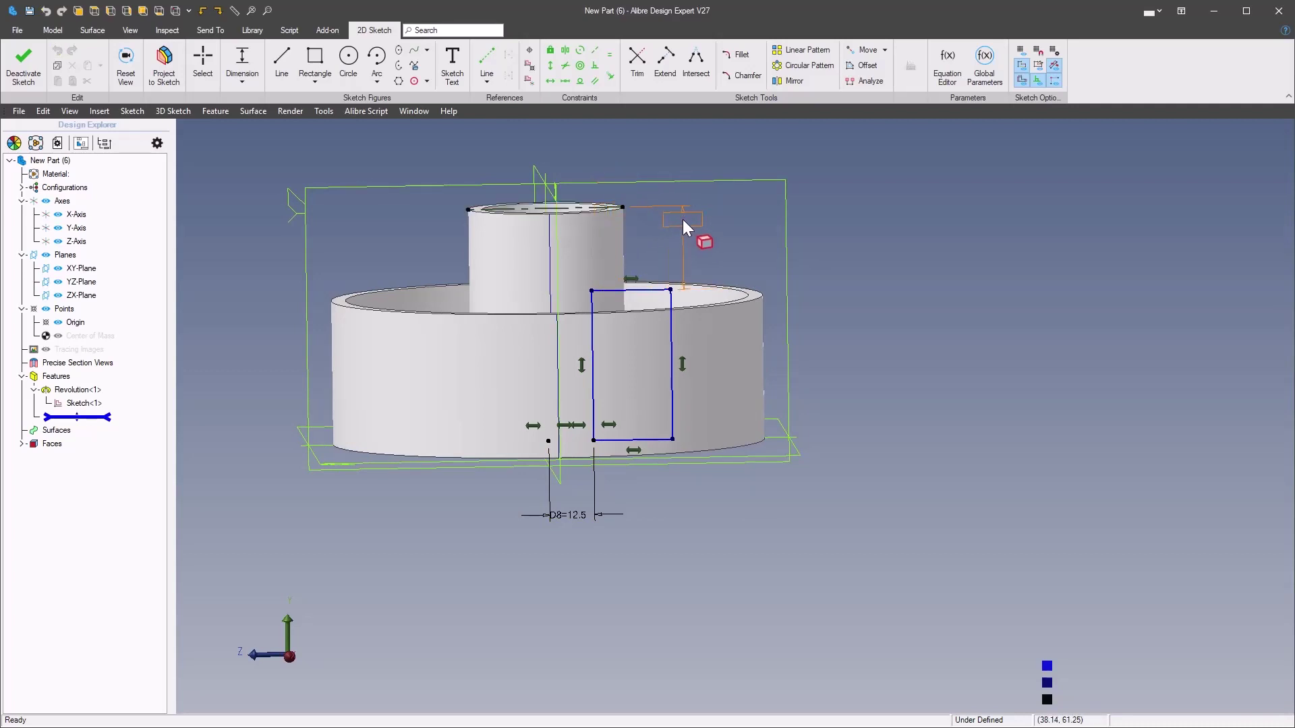
{"action": "left_click", "coordinate": [701, 231]}
{"action": "type", "text": "3"}
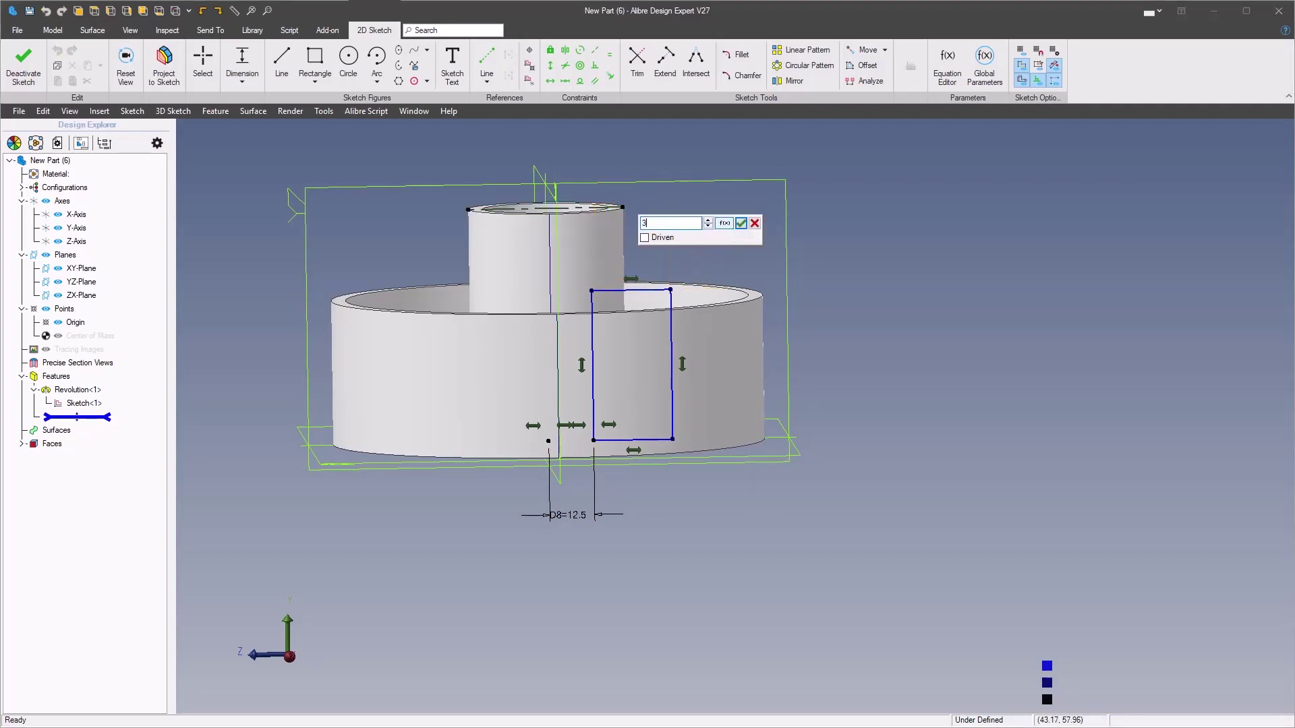
{"action": "type", "text": "0"}
{"action": "key", "text": "Return"}
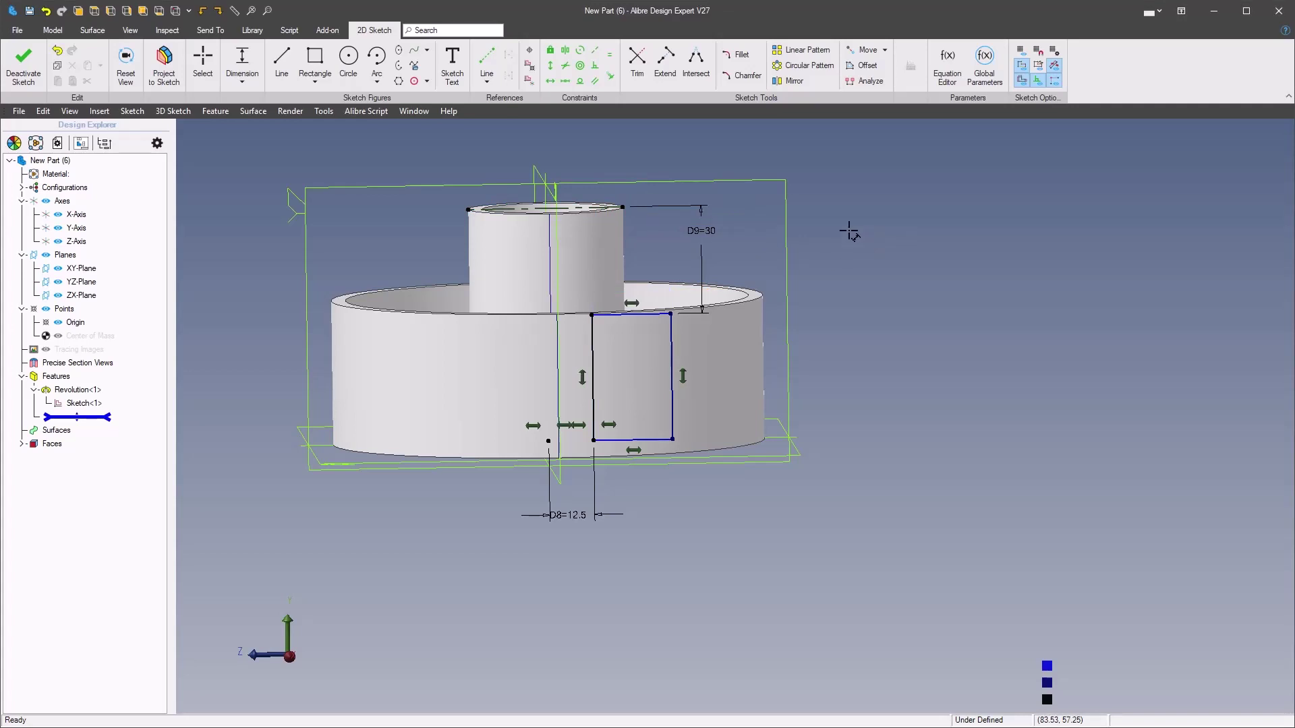
Step: Cut the rectangle through the side of the central tube with a Mid Plane Extrude Cut 40.4 mm deep
{"action": "middle_click_drag", "start_coordinate": [849, 231], "coordinate": [826, 267]}
{"action": "middle_click", "coordinate": [835, 256]}
{"action": "mouse_move", "coordinate": [865, 195]}
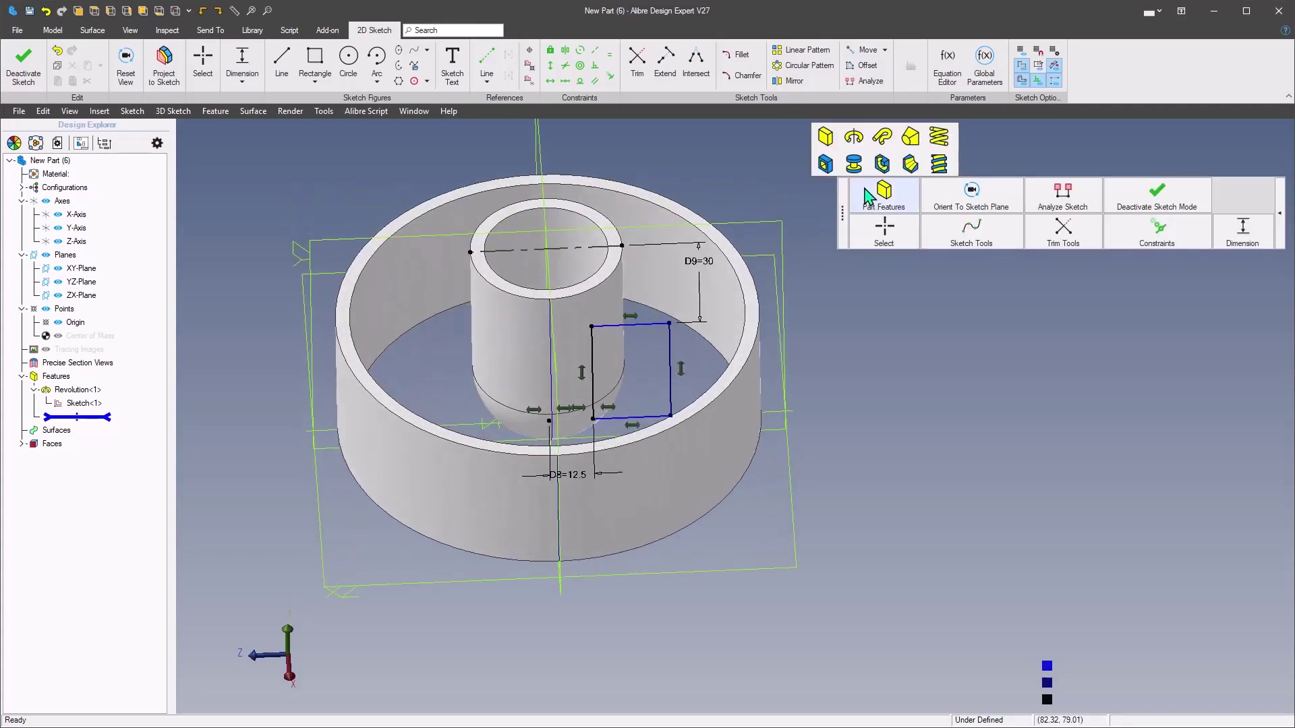
{"action": "left_click", "coordinate": [824, 164]}
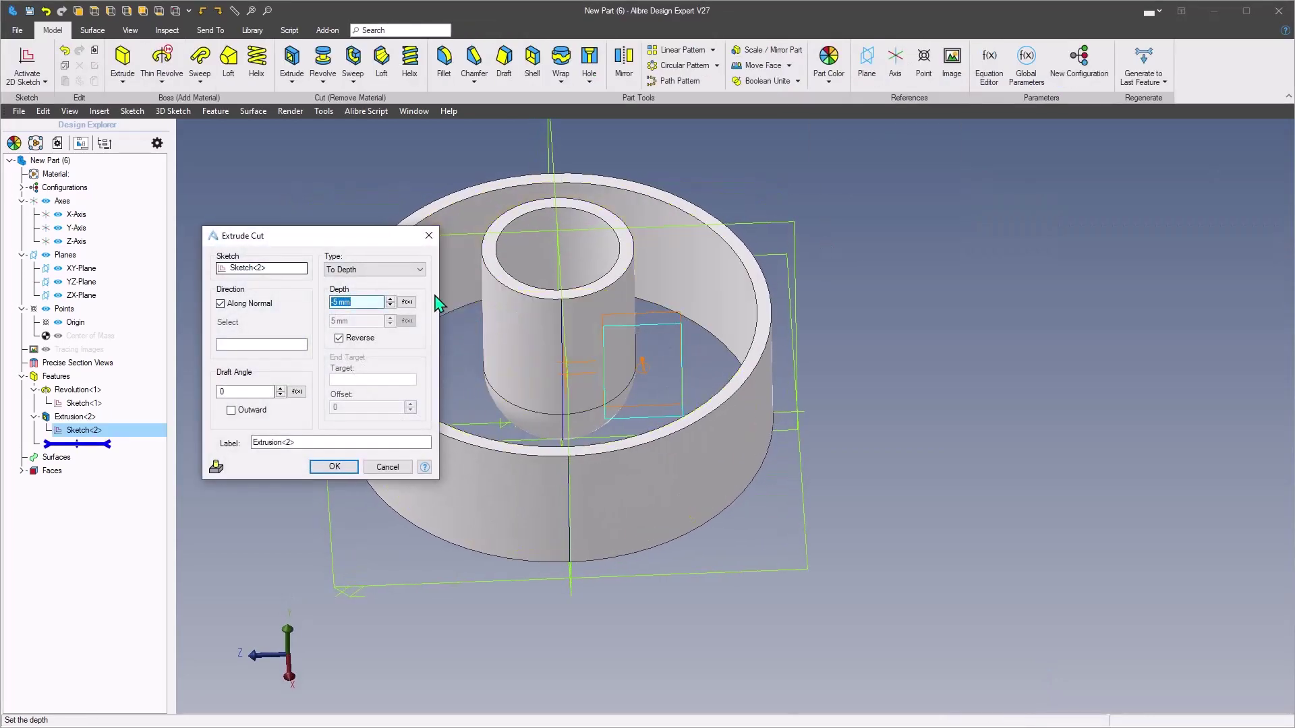
{"action": "left_click", "coordinate": [378, 272]}
{"action": "left_click", "coordinate": [414, 300]}
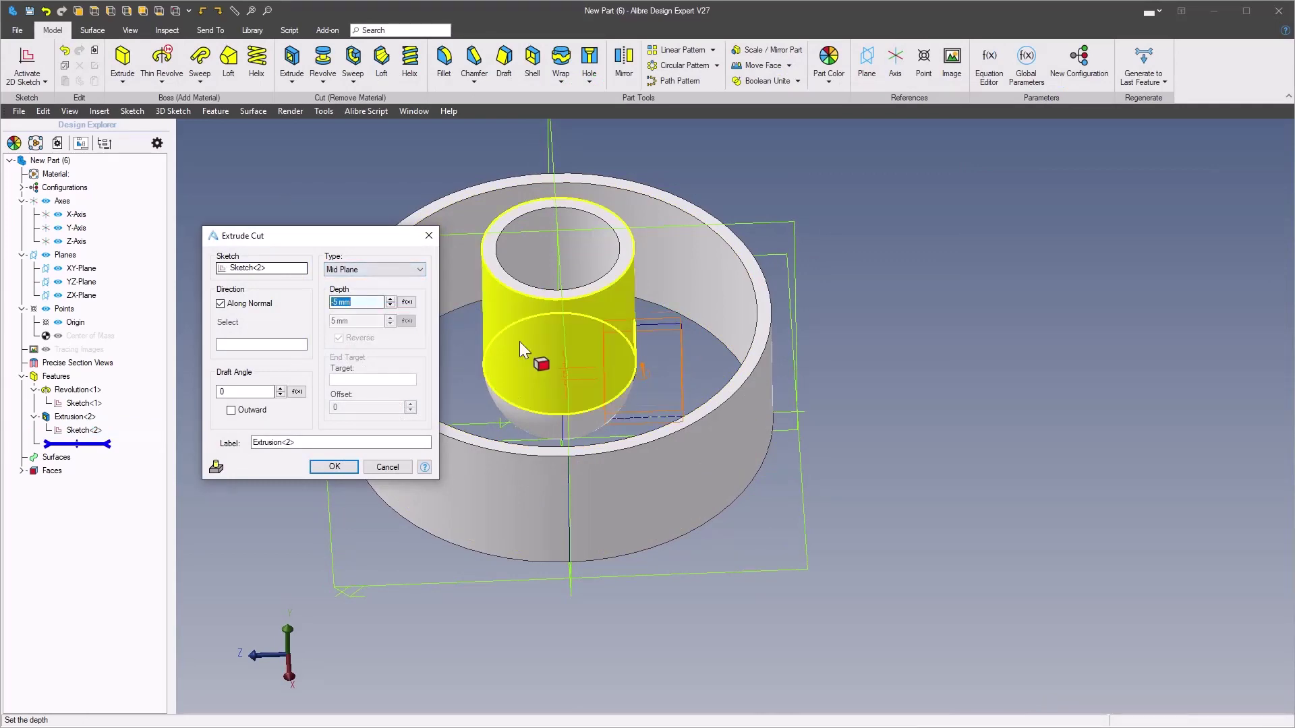
{"action": "left_click_drag", "start_coordinate": [641, 366], "coordinate": [647, 427]}
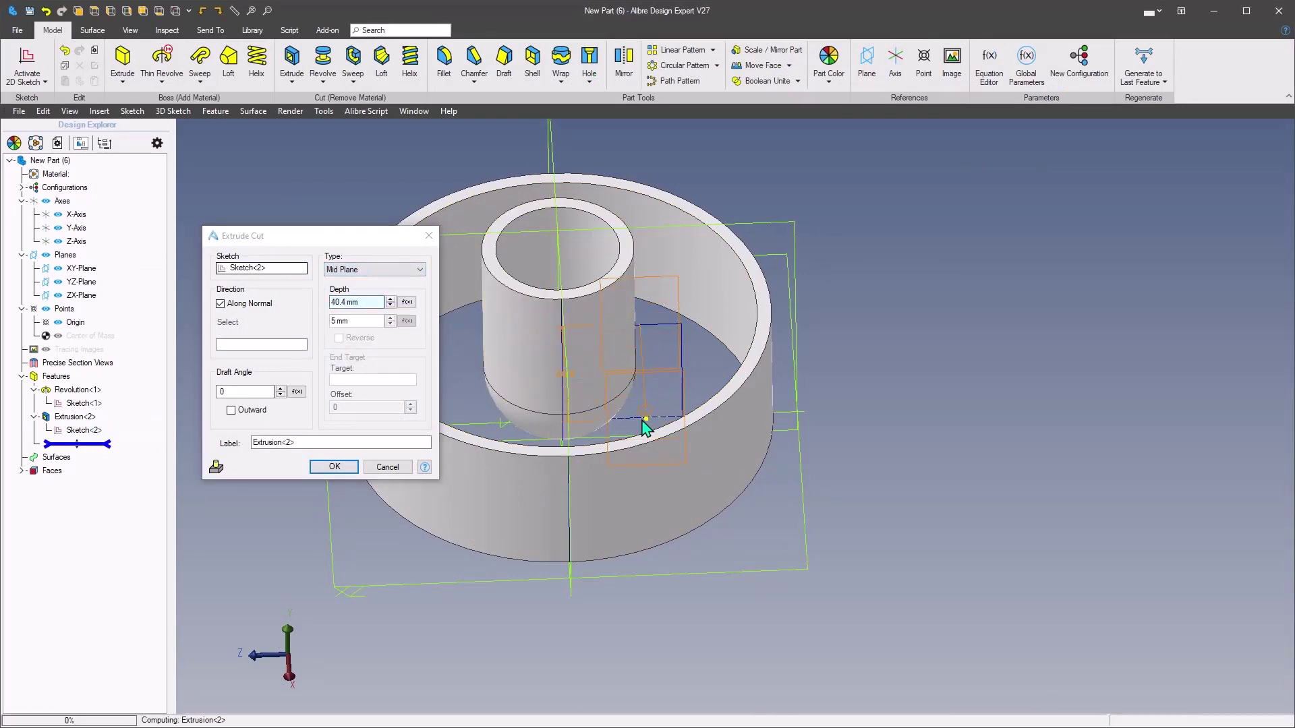
{"action": "middle_click_drag", "start_coordinate": [647, 427], "coordinate": [753, 409]}
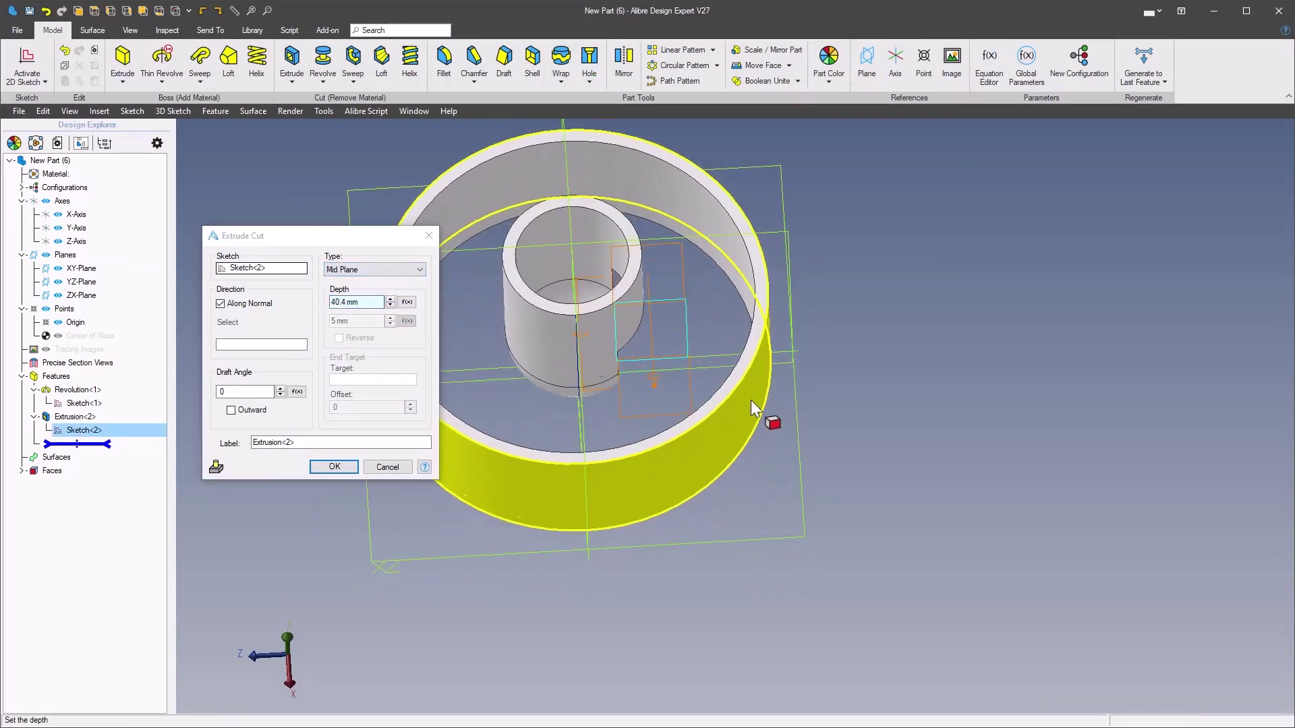
{"action": "left_click", "coordinate": [216, 467]}
{"action": "mouse_move", "coordinate": [412, 465]}
{"action": "middle_mouse_down"}
{"action": "mouse_move", "coordinate": [385, 463]}
{"action": "mouse_move", "coordinate": [644, 384]}
{"action": "mouse_move", "coordinate": [682, 296]}
{"action": "mouse_move", "coordinate": [556, 445]}
{"action": "mouse_move", "coordinate": [580, 400]}
{"action": "middle_mouse_up"}
{"action": "left_click", "coordinate": [334, 466]}
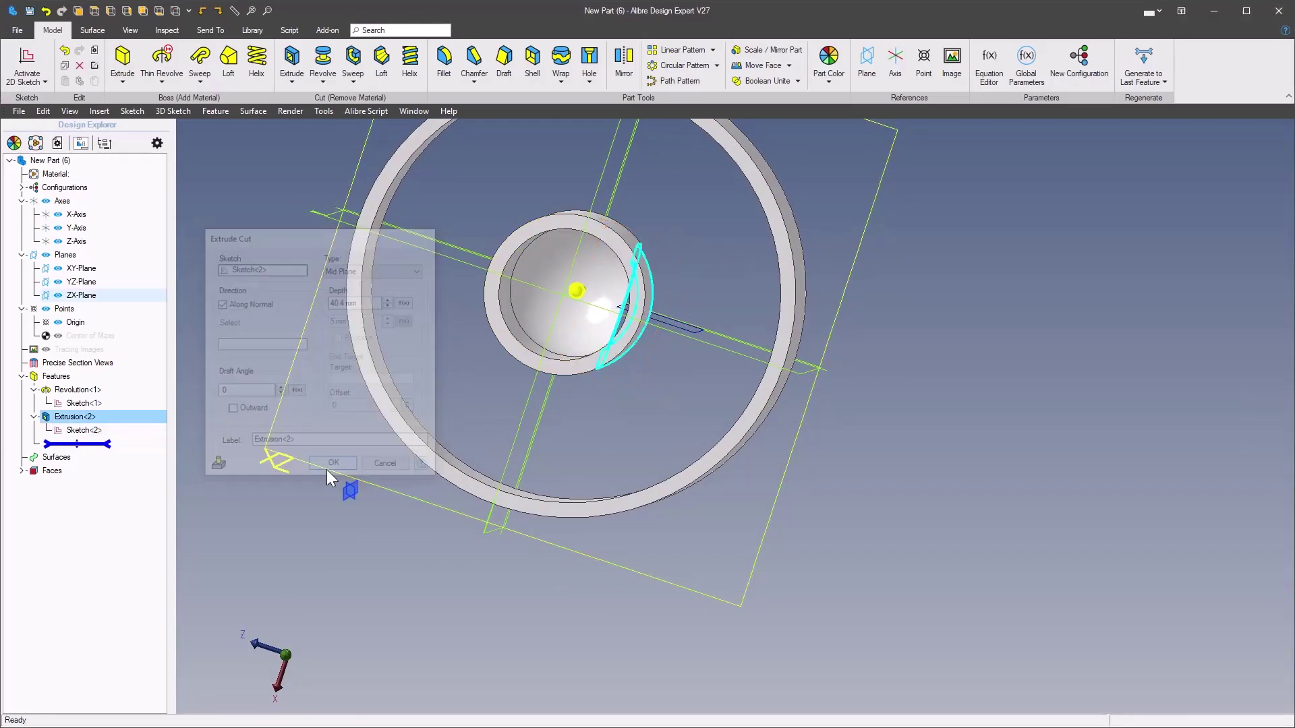
Step: Mirror the extruded cut across the XY-Plane to the opposite side of the central tube
{"action": "middle_click_drag", "start_coordinate": [934, 402], "coordinate": [829, 128]}
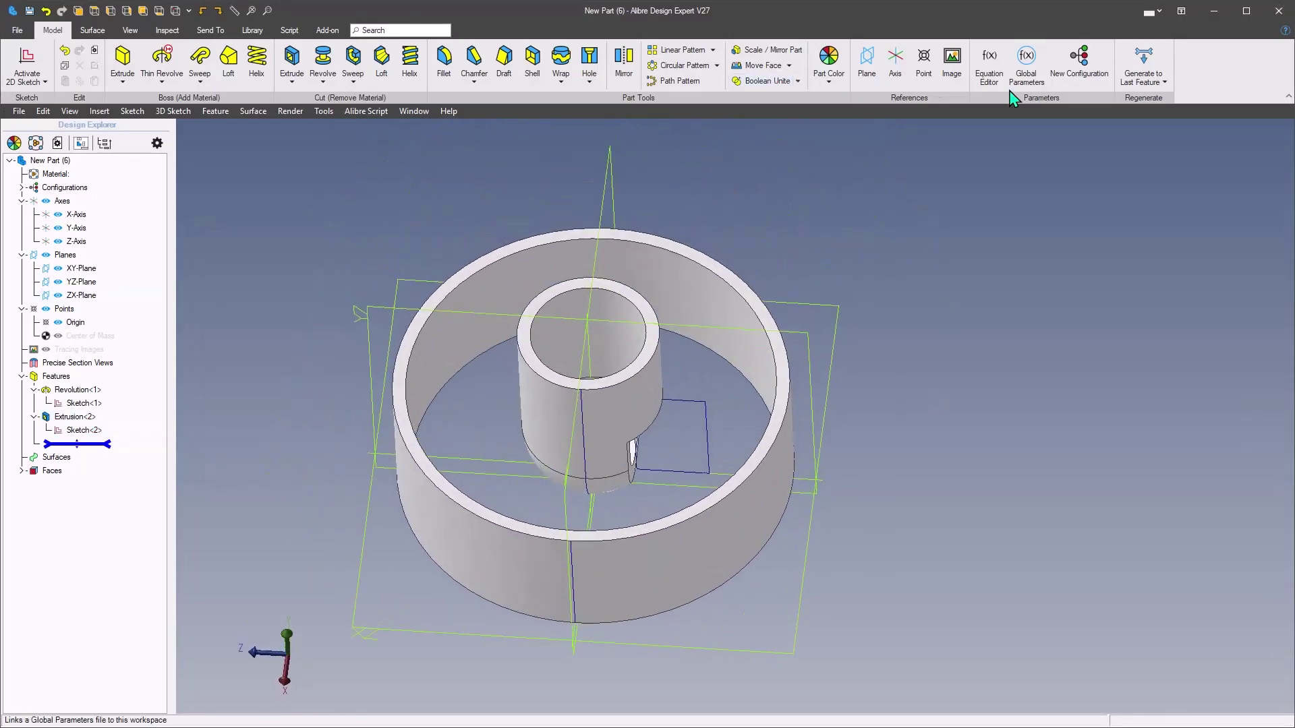
{"action": "left_click", "coordinate": [623, 67]}
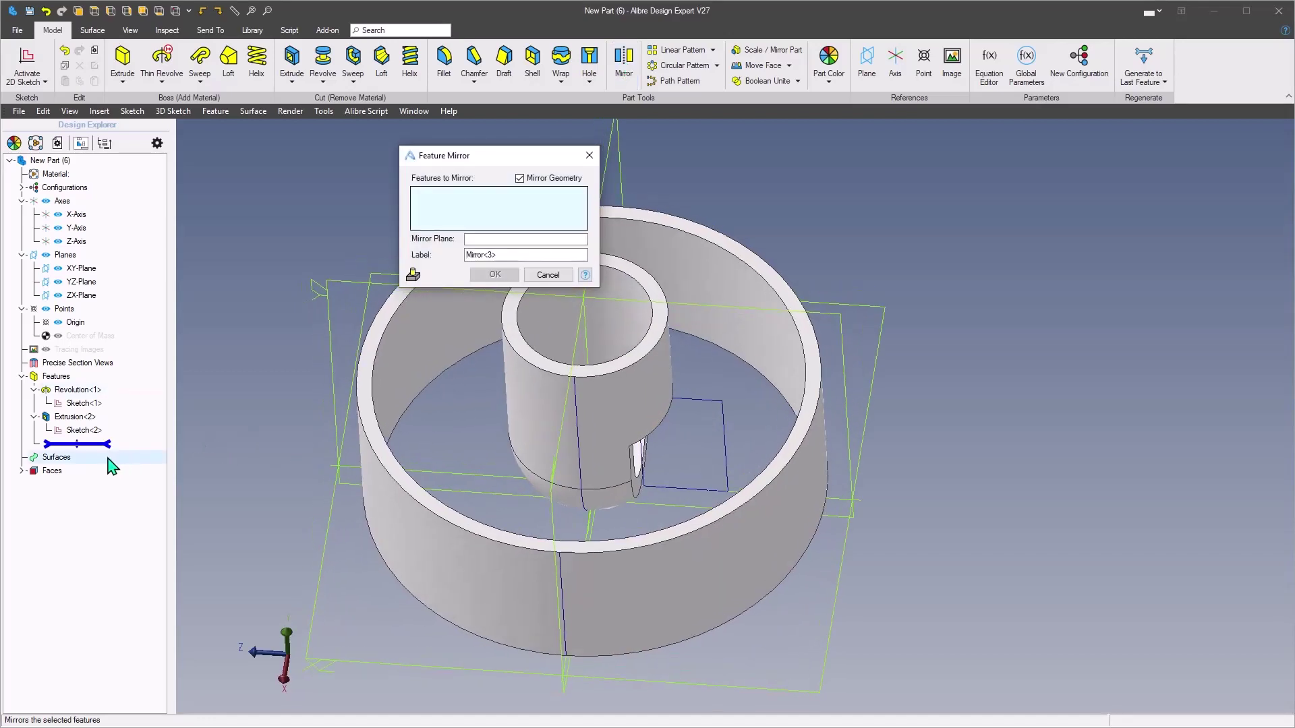
{"action": "left_click", "coordinate": [75, 416]}
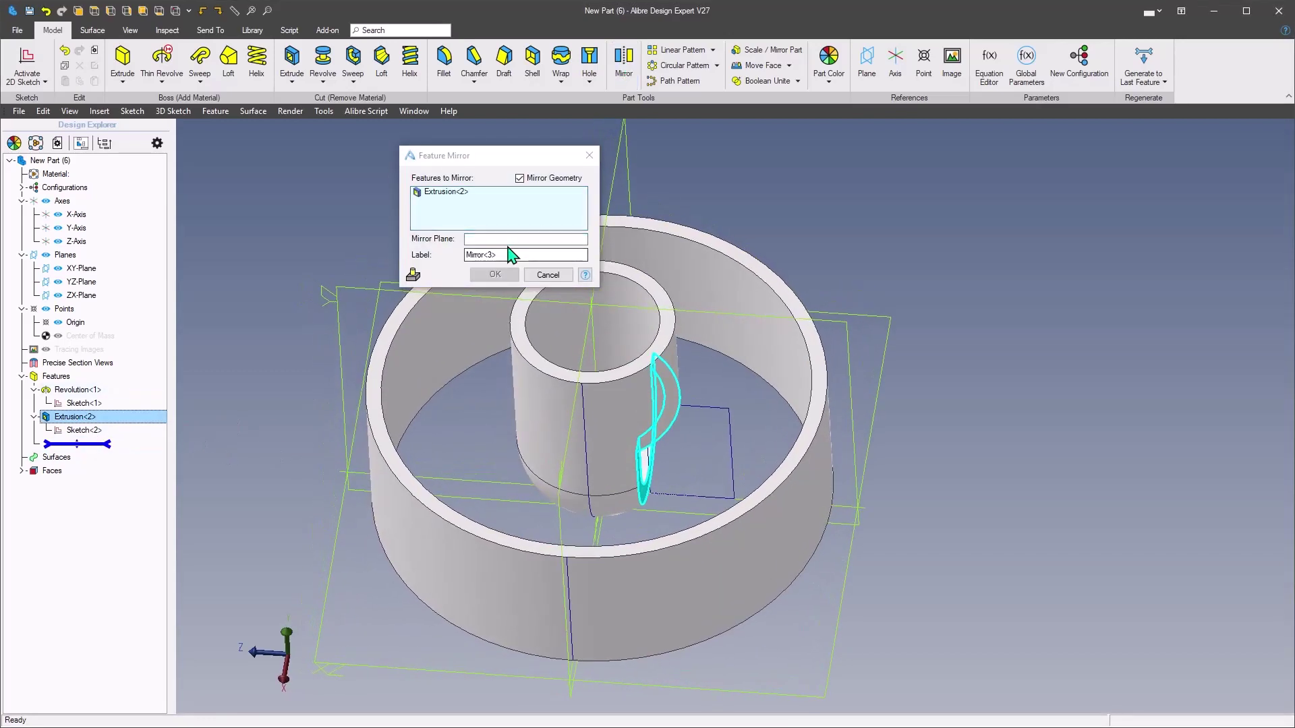
{"action": "left_click", "coordinate": [617, 174]}
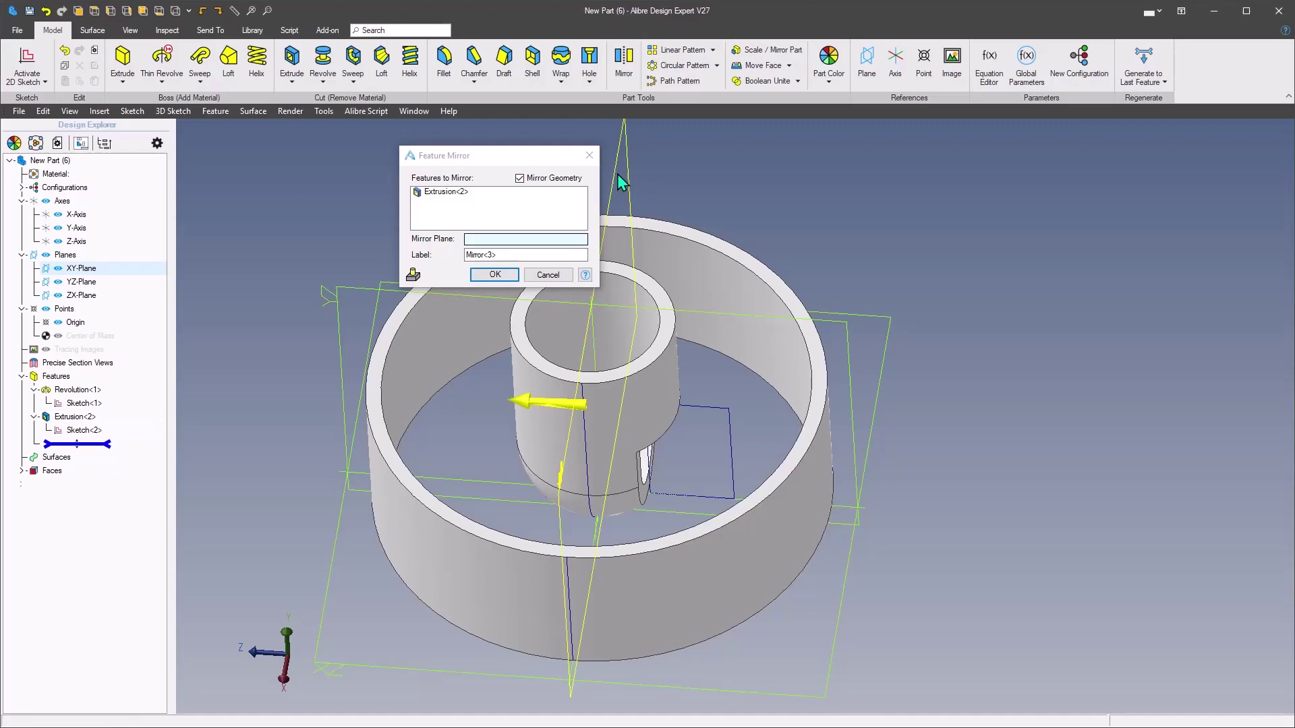
{"action": "left_click", "coordinate": [507, 277]}
{"action": "middle_click_drag", "start_coordinate": [838, 232], "coordinate": [456, 308]}
Step: Insert a precise section view of the part using the YZ-Plane as slicing plane with offset 0
{"action": "key", "text": "alt+Tab"}
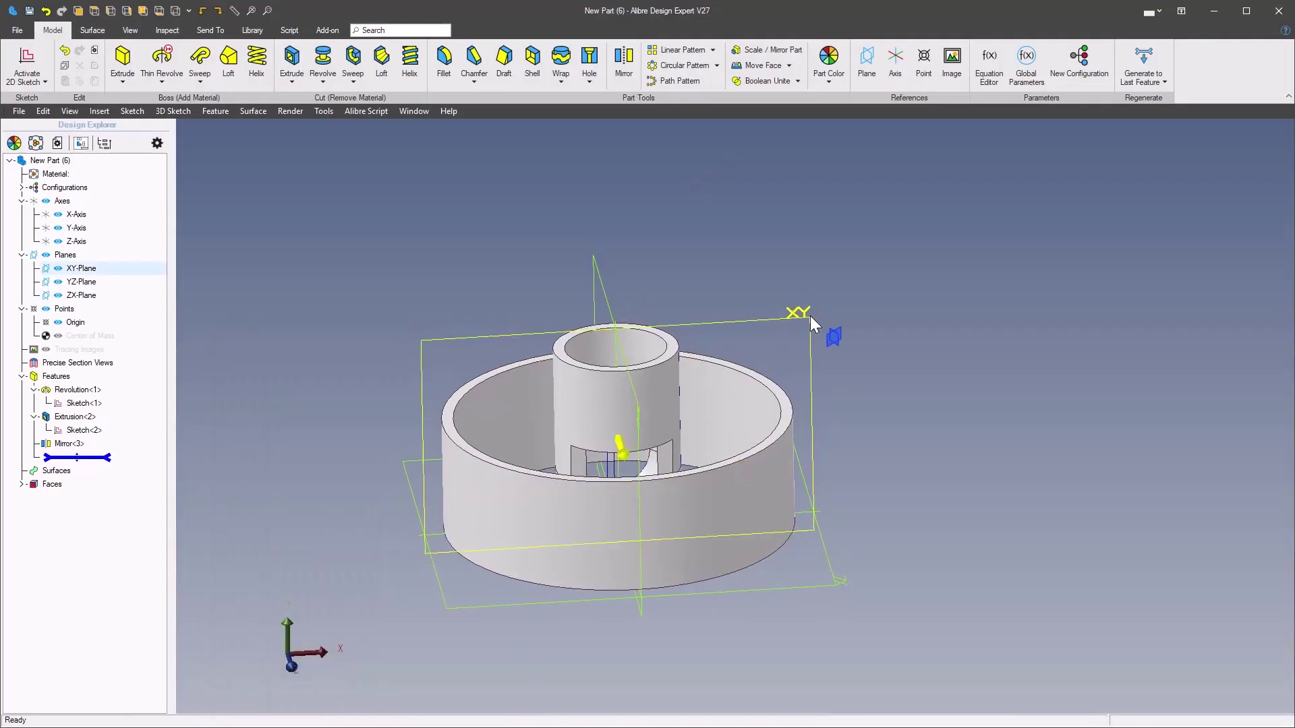
{"action": "left_click", "coordinate": [799, 294]}
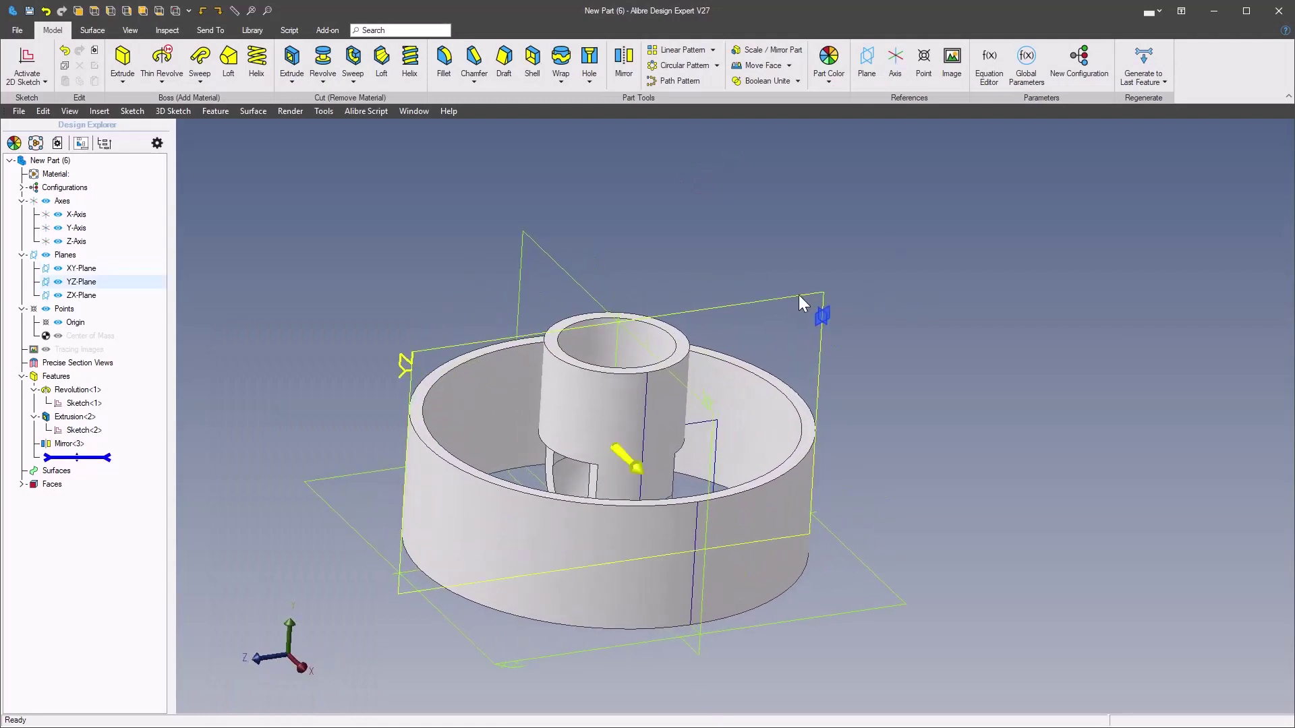
{"action": "right_click", "coordinate": [799, 305]}
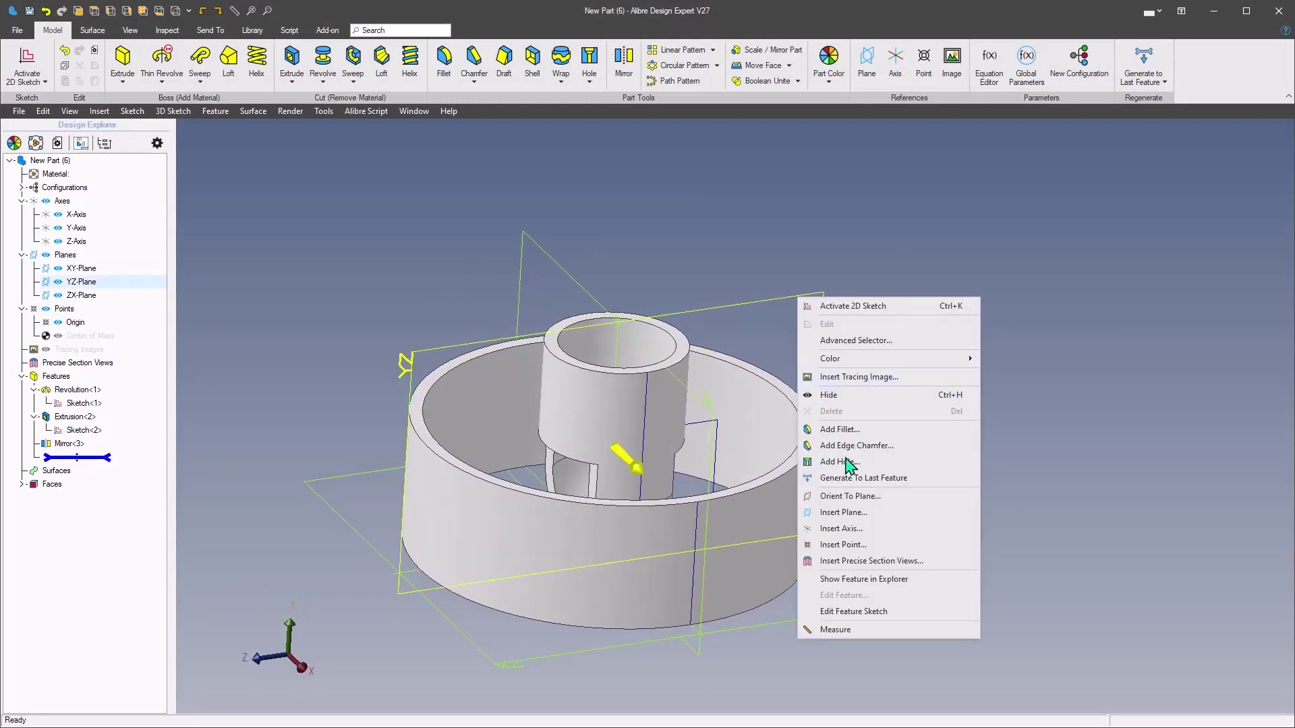
{"action": "left_click", "coordinate": [882, 561]}
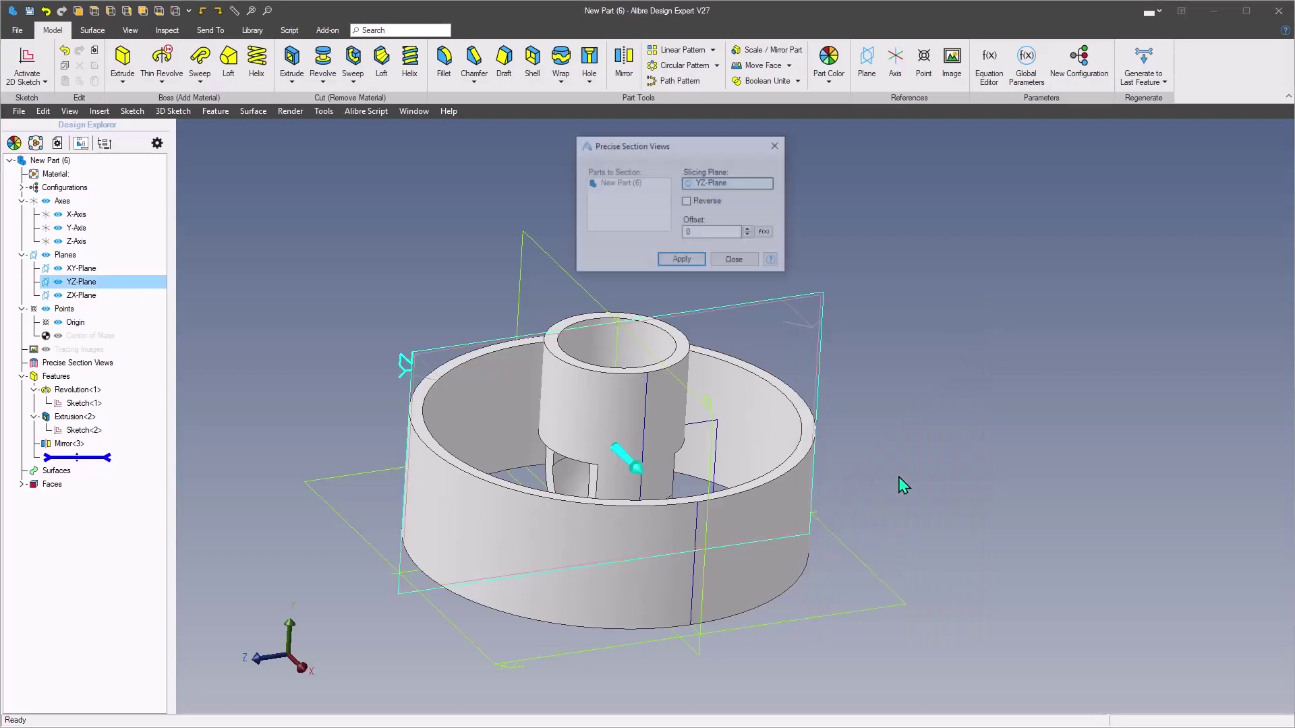
{"action": "left_click", "coordinate": [688, 261]}
{"action": "left_click", "coordinate": [734, 260]}
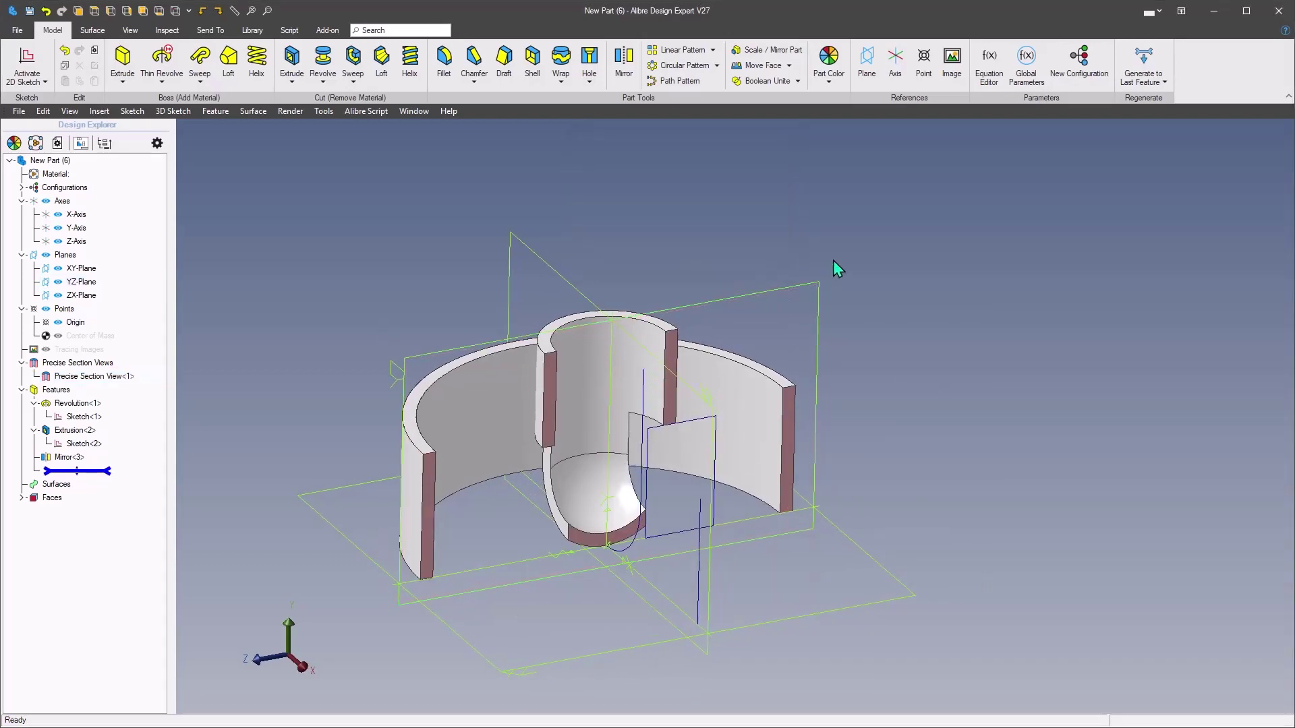
Step: Start a 2D sketch on the YZ-Plane of the sectioned part
{"action": "middle_click_drag", "start_coordinate": [832, 260], "coordinate": [940, 282]}
{"action": "scroll", "coordinate": [938, 283], "scroll_direction": "up", "scroll_amount": 3}
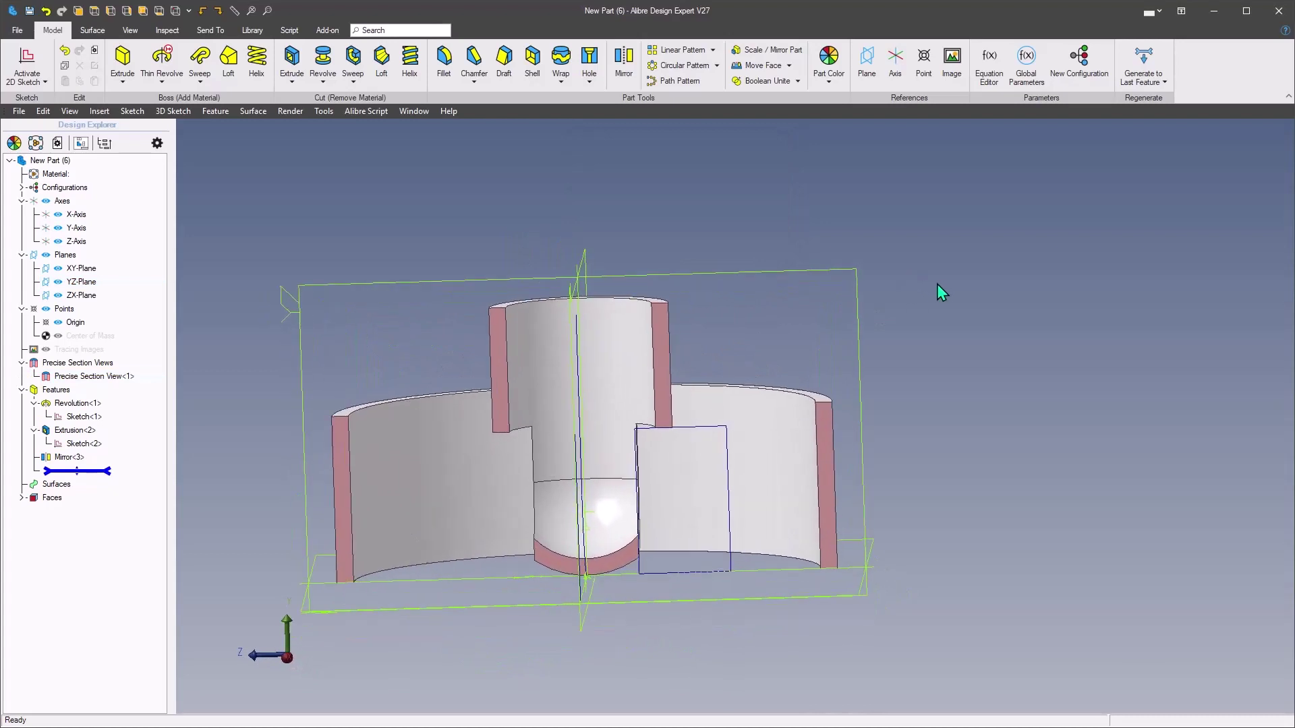
{"action": "scroll", "coordinate": [761, 277], "scroll_direction": "down", "scroll_amount": 1}
{"action": "middle_click_drag", "start_coordinate": [746, 317], "coordinate": [767, 245]}
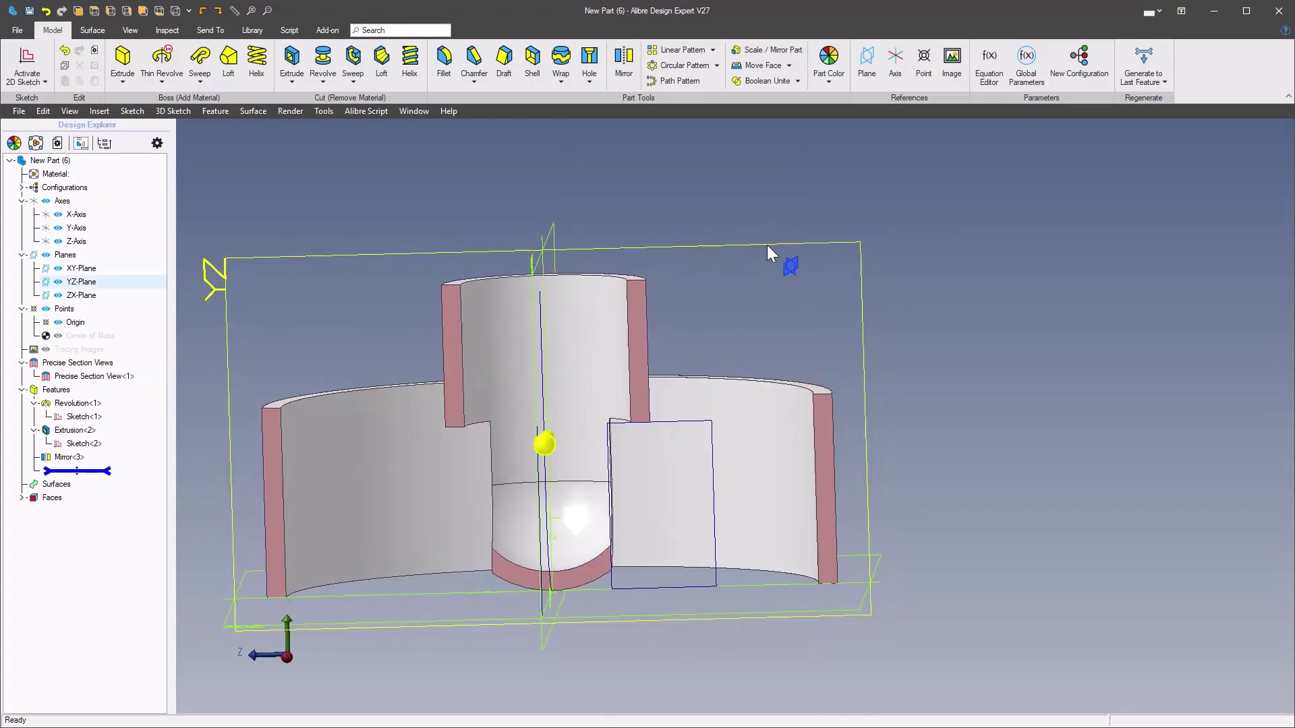
{"action": "right_click", "coordinate": [767, 246]}
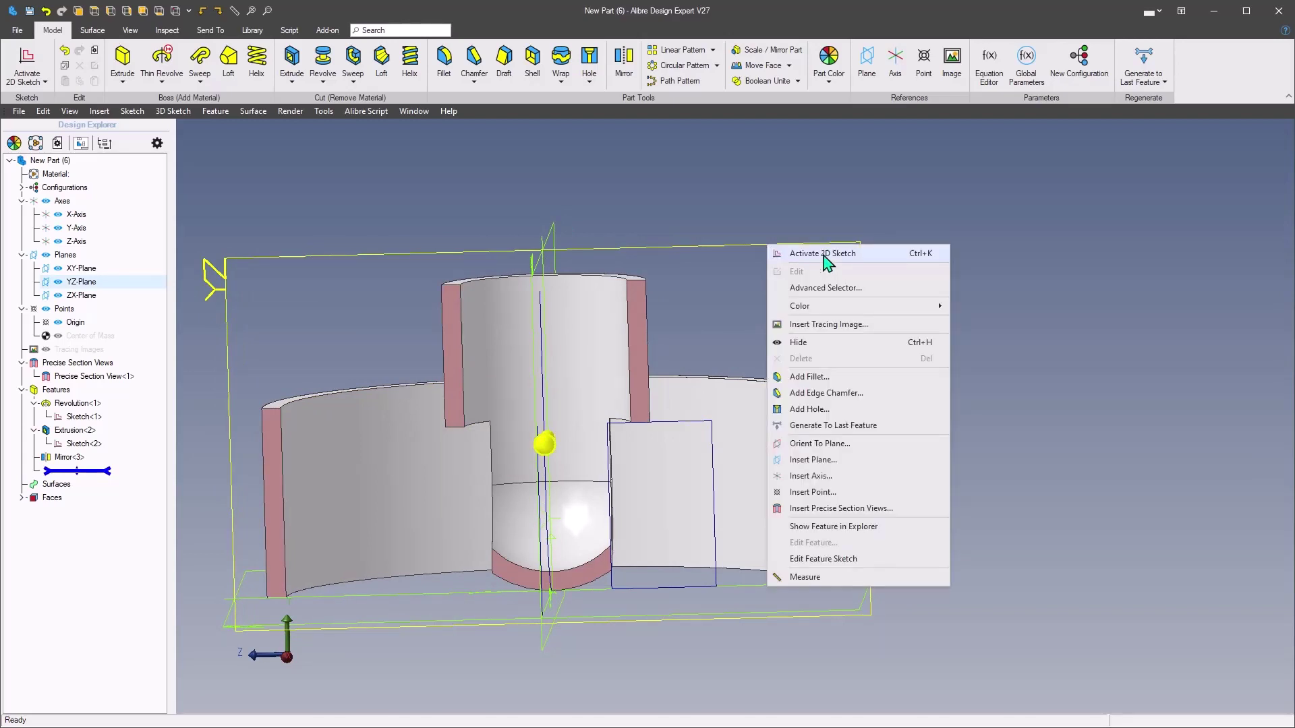
{"action": "left_click", "coordinate": [827, 254]}
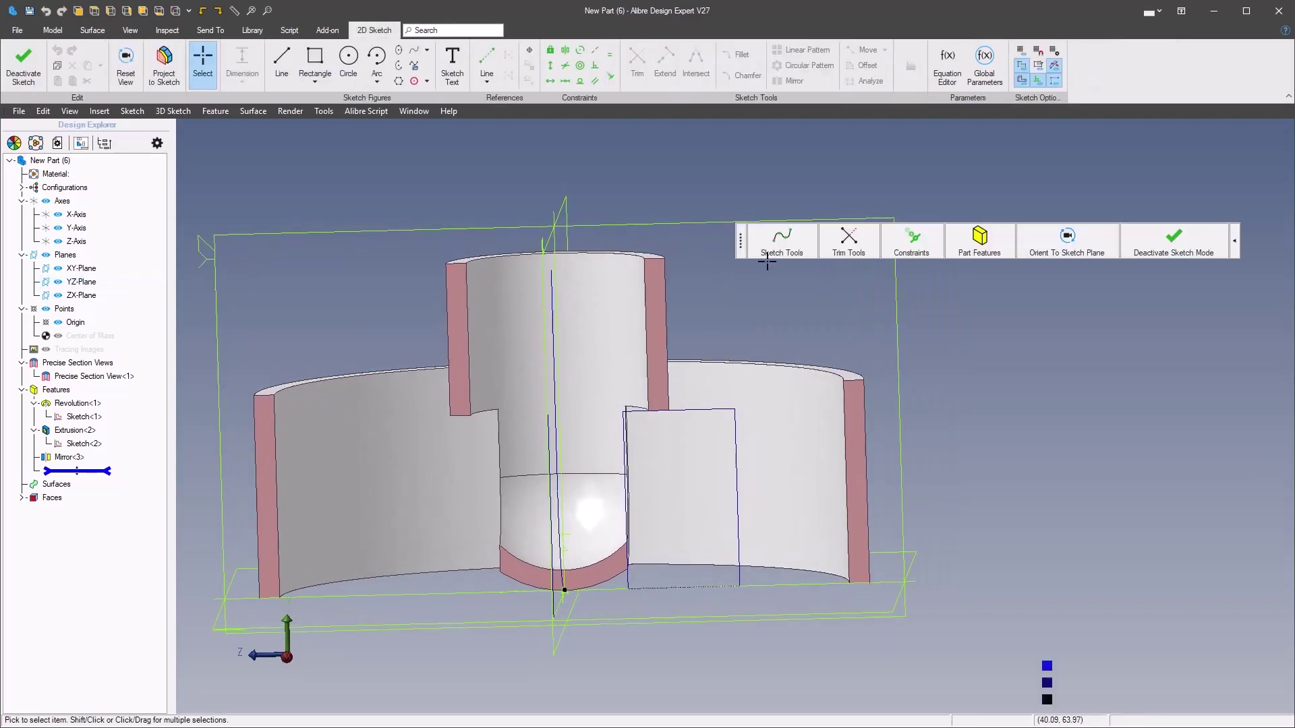
Step: Sketch two narrow upright rectangles, one overlapping the central tube's wall and one overlapping the outer ring's wall
{"action": "mouse_move", "coordinate": [781, 247]}
{"action": "left_click", "coordinate": [817, 181]}
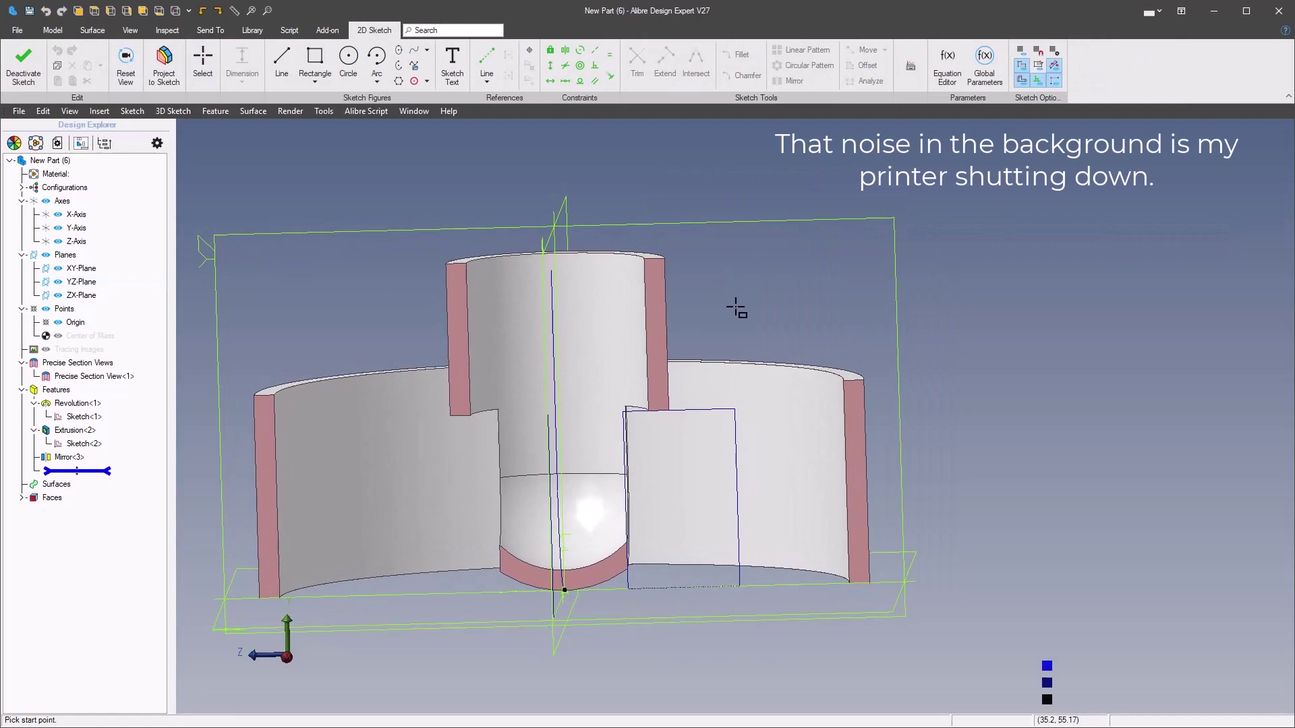
{"action": "left_click", "coordinate": [629, 269]}
{"action": "left_click", "coordinate": [653, 402]}
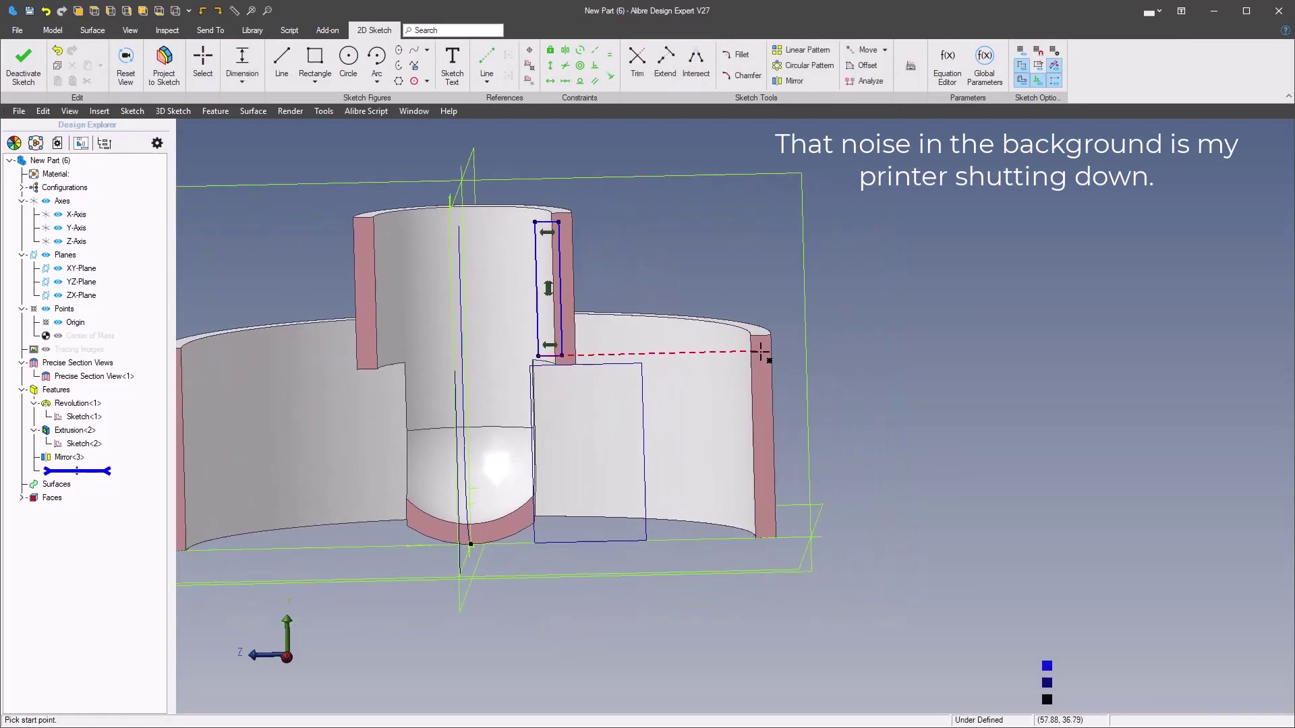
{"action": "left_click", "coordinate": [760, 352]}
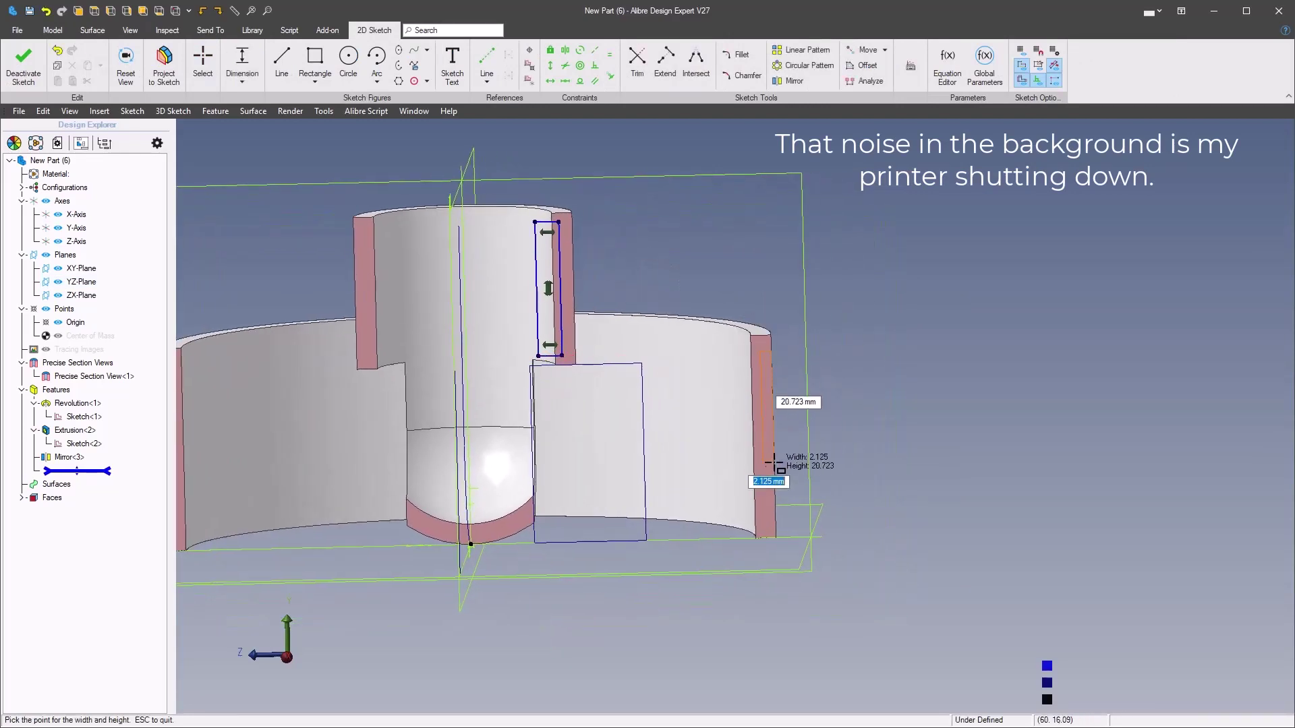
{"action": "left_click", "coordinate": [773, 530]}
Step: Connect the facing upper corners and the facing lower corners of the two rectangles with sloping lines
{"action": "scroll", "coordinate": [688, 209], "scroll_direction": "up", "scroll_amount": 3}
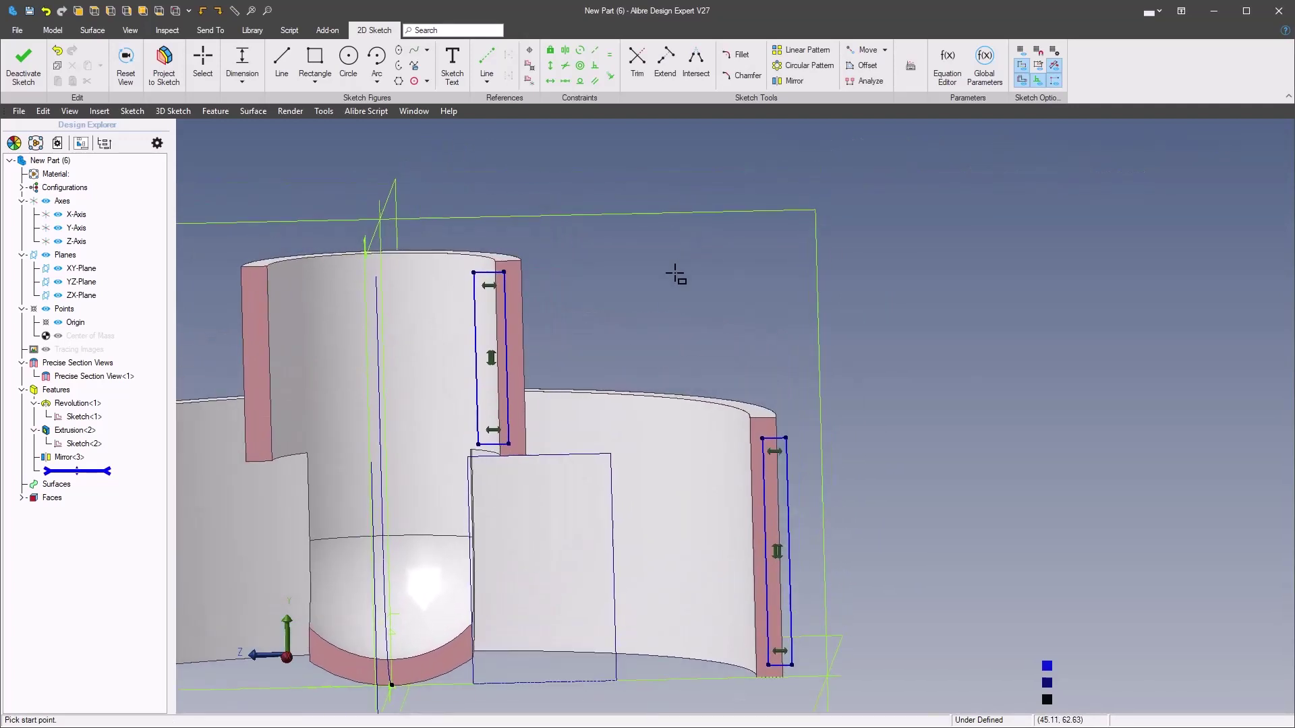
{"action": "right_click", "coordinate": [837, 244]}
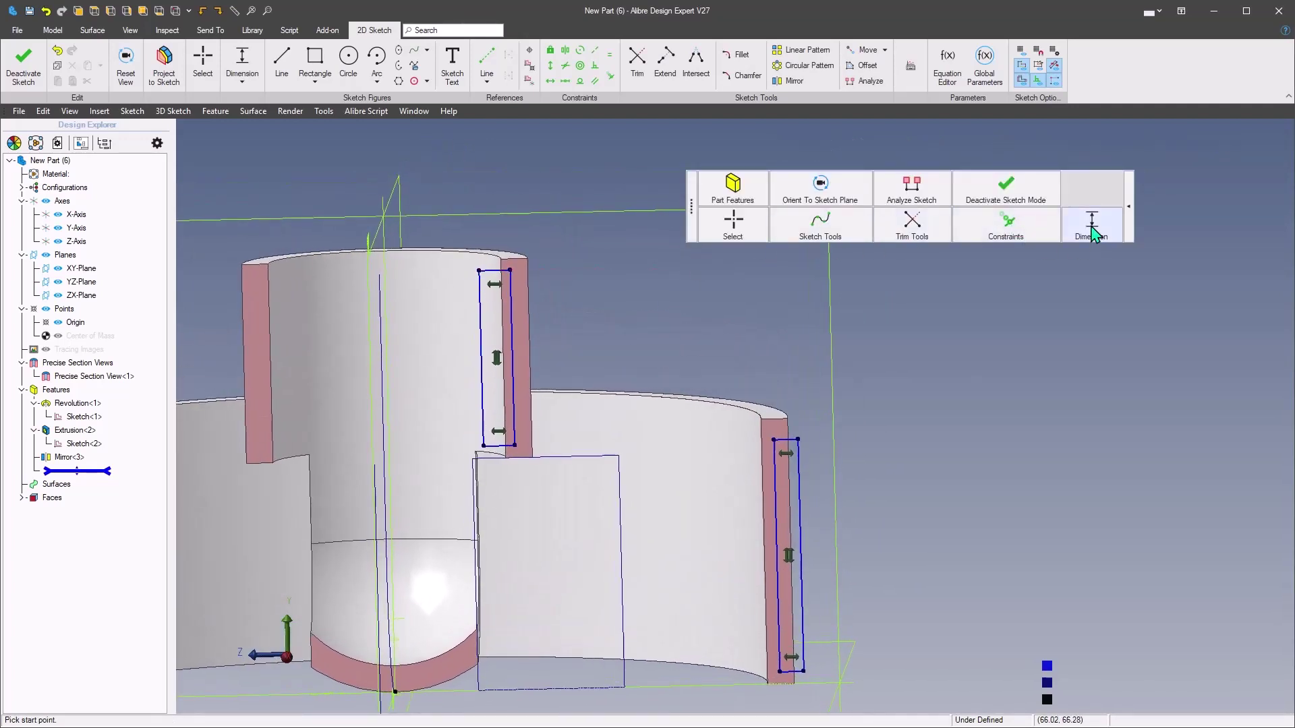
{"action": "mouse_move", "coordinate": [818, 236]}
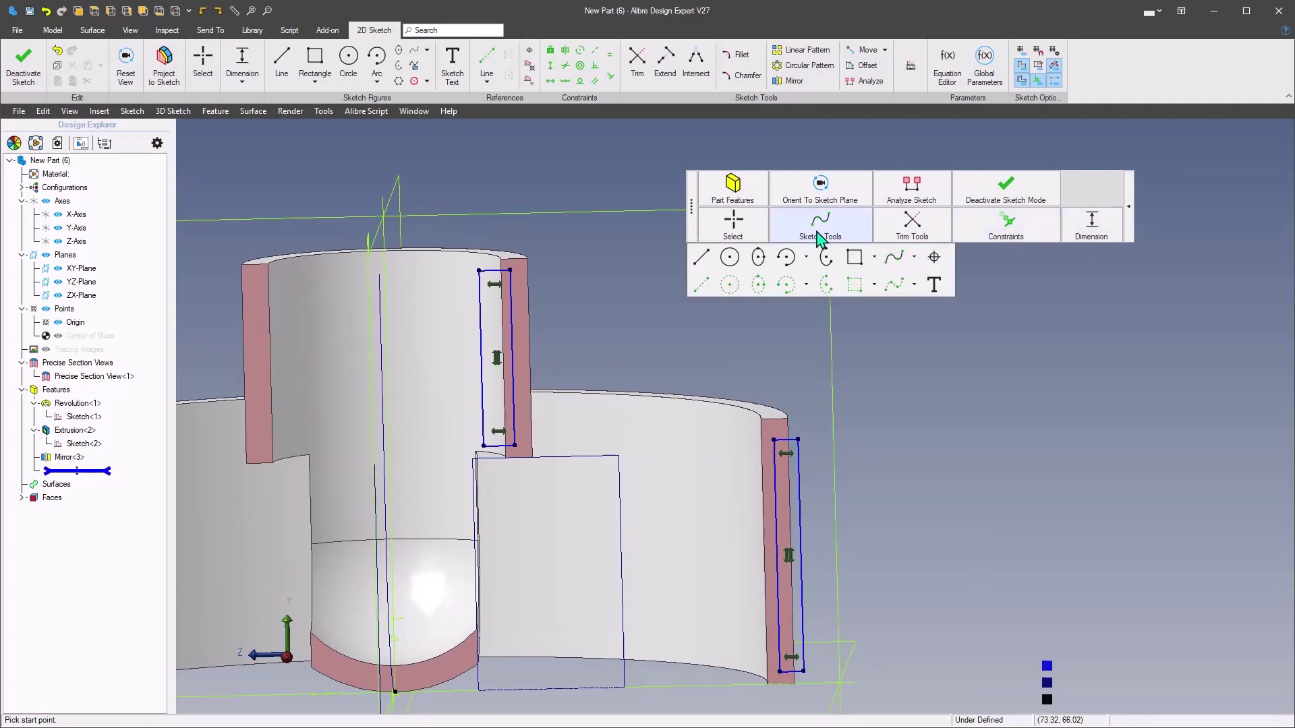
{"action": "left_click", "coordinate": [701, 259]}
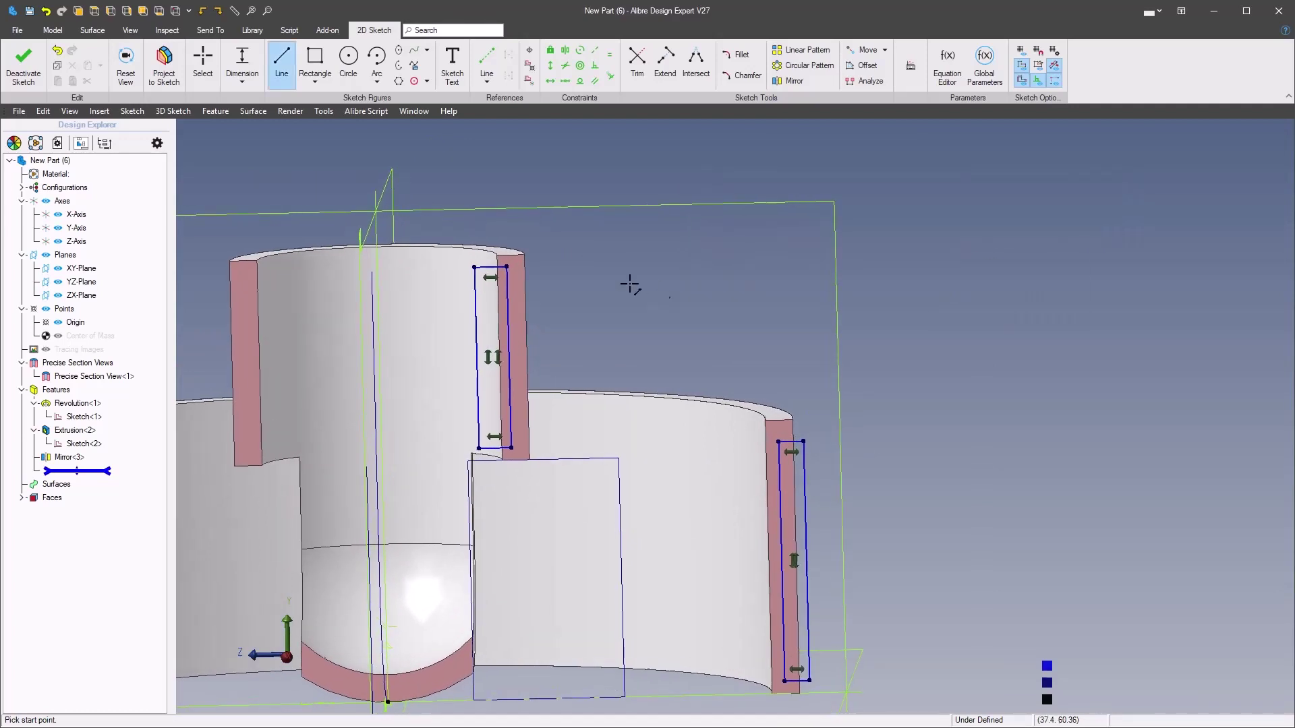
{"action": "left_click", "coordinate": [507, 267]}
{"action": "left_click", "coordinate": [779, 441]}
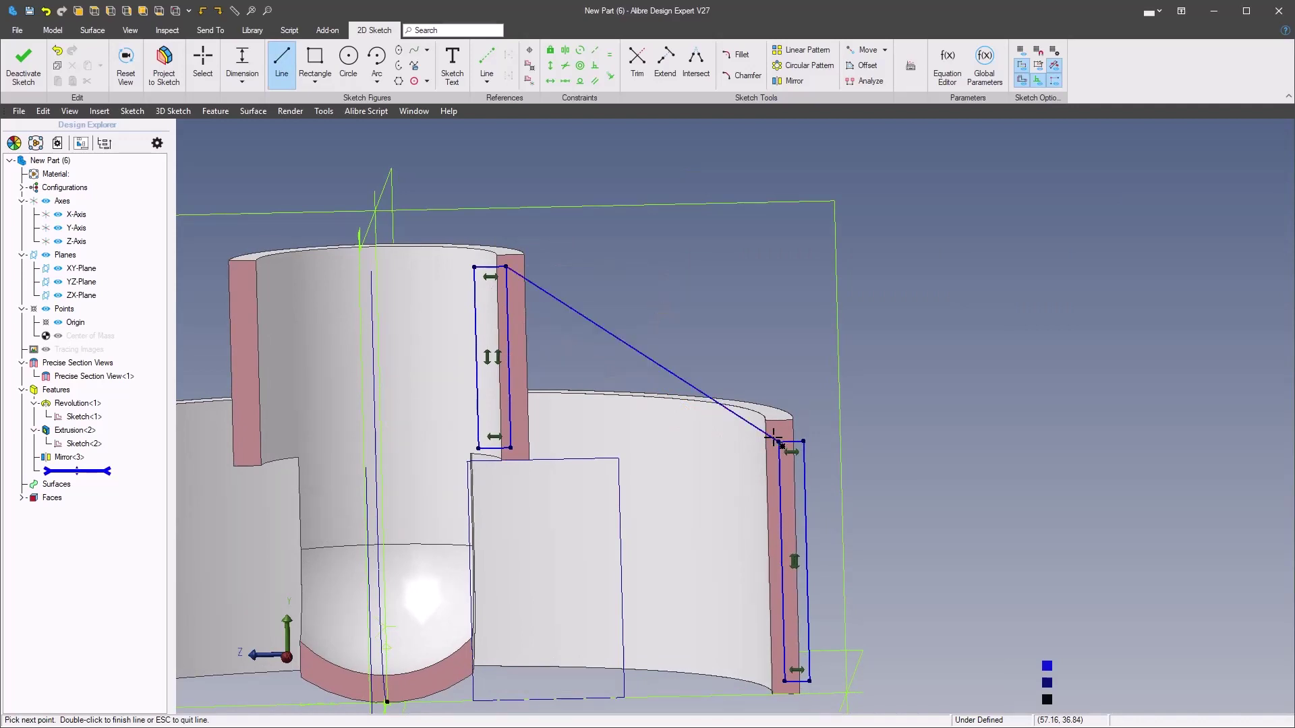
{"action": "right_click", "coordinate": [706, 322]}
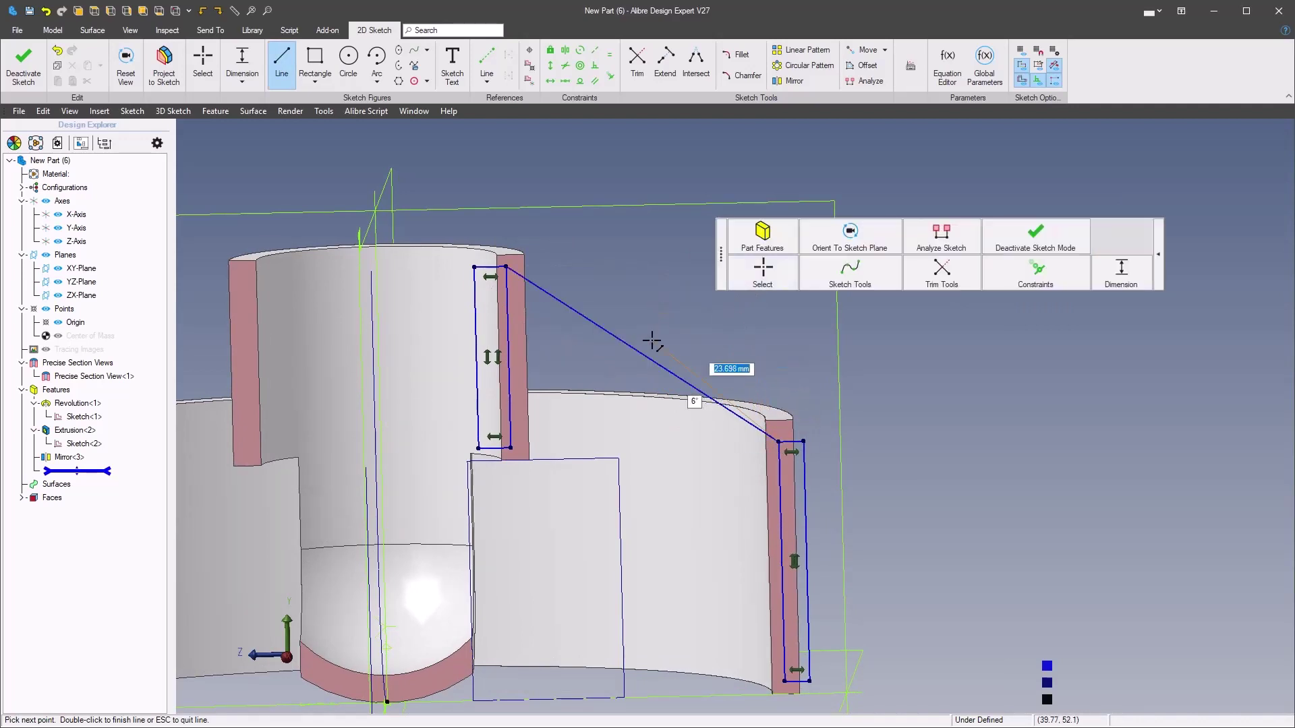
{"action": "key", "text": "Escape"}
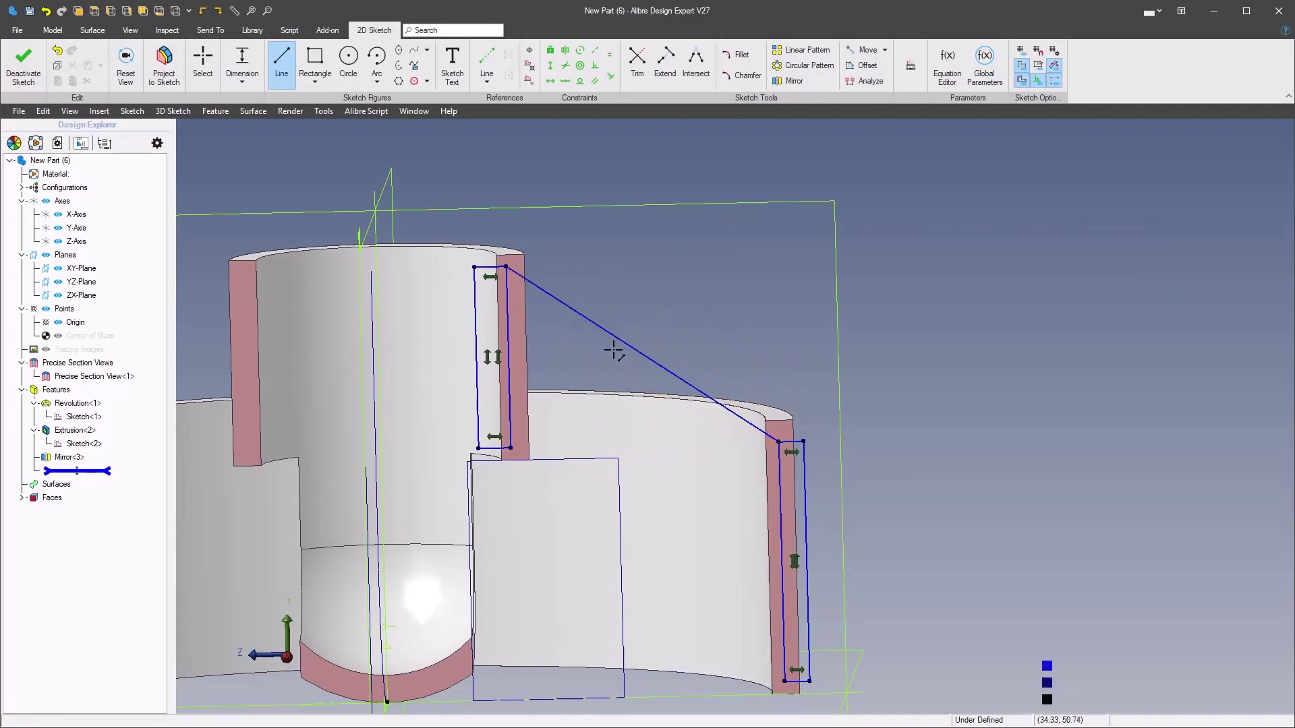
{"action": "left_click", "coordinate": [511, 449]}
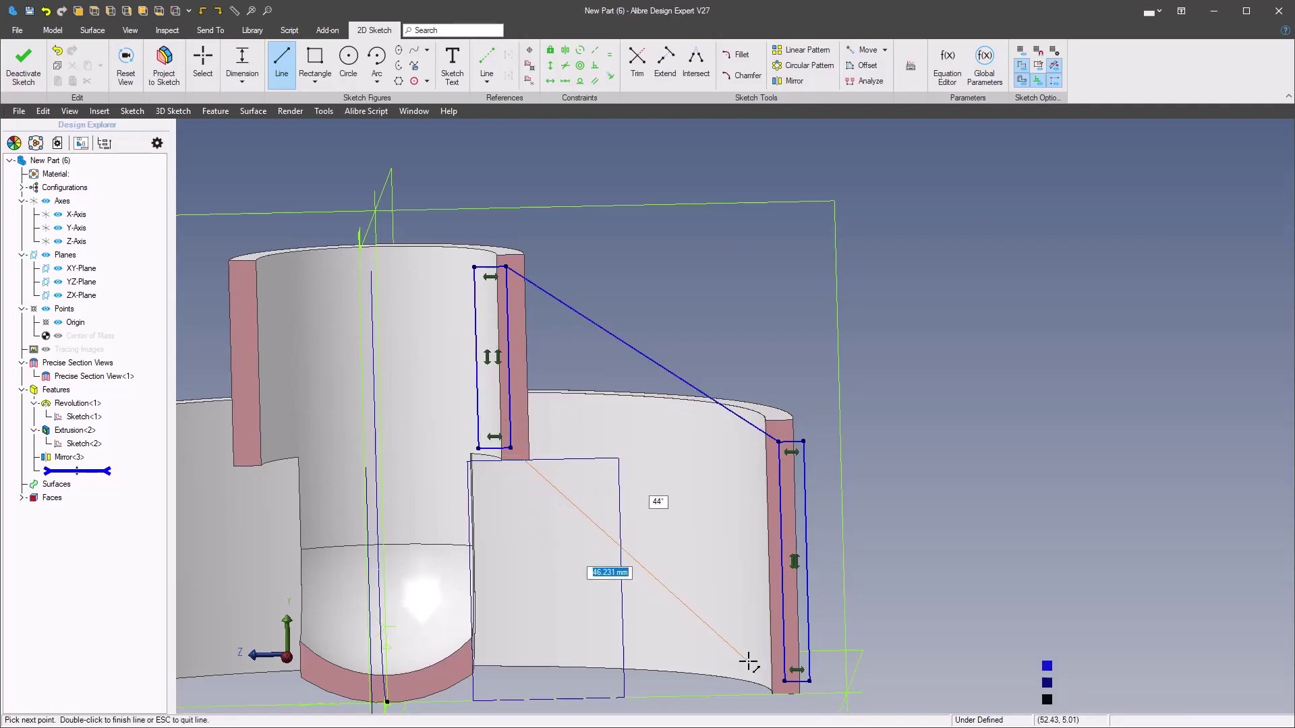
{"action": "left_click", "coordinate": [785, 680]}
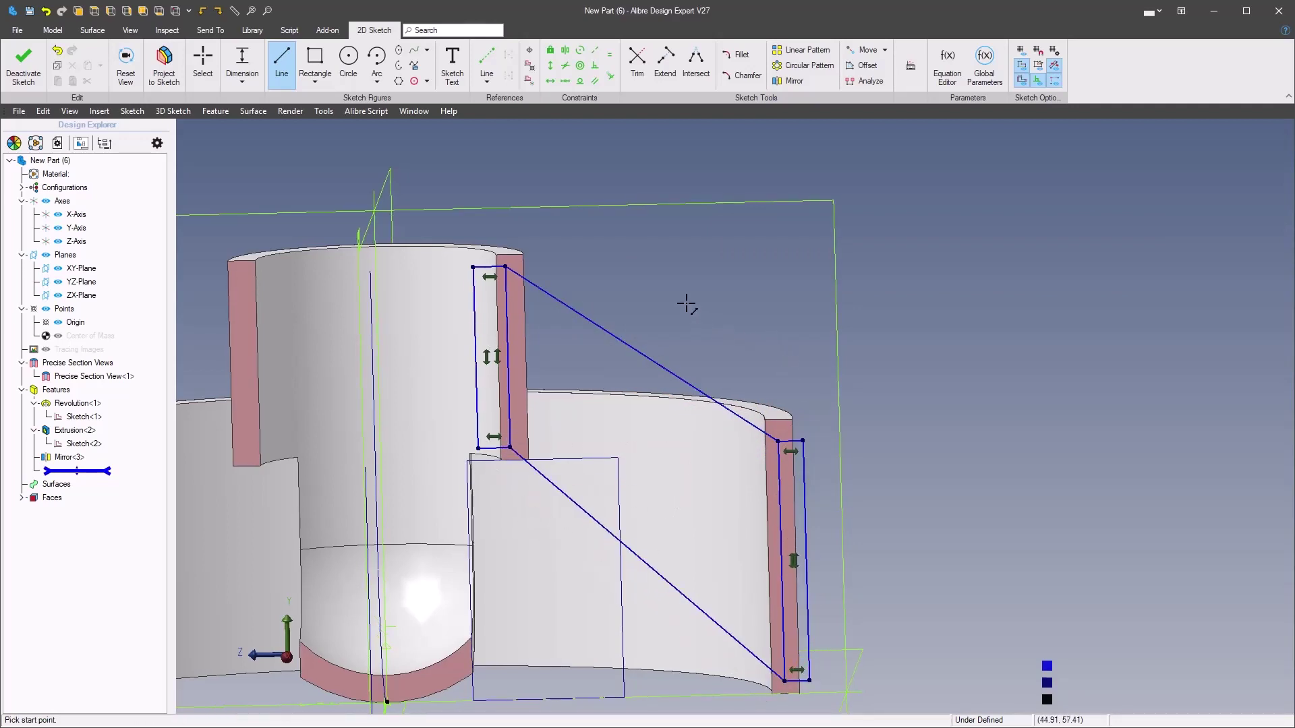
Step: Dimension the vertical distance from the central tube's top edge to the inner rectangle's top line as 2 mm
{"action": "left_click", "coordinate": [1102, 253]}
{"action": "scroll", "coordinate": [838, 251], "scroll_direction": "up", "scroll_amount": 5}
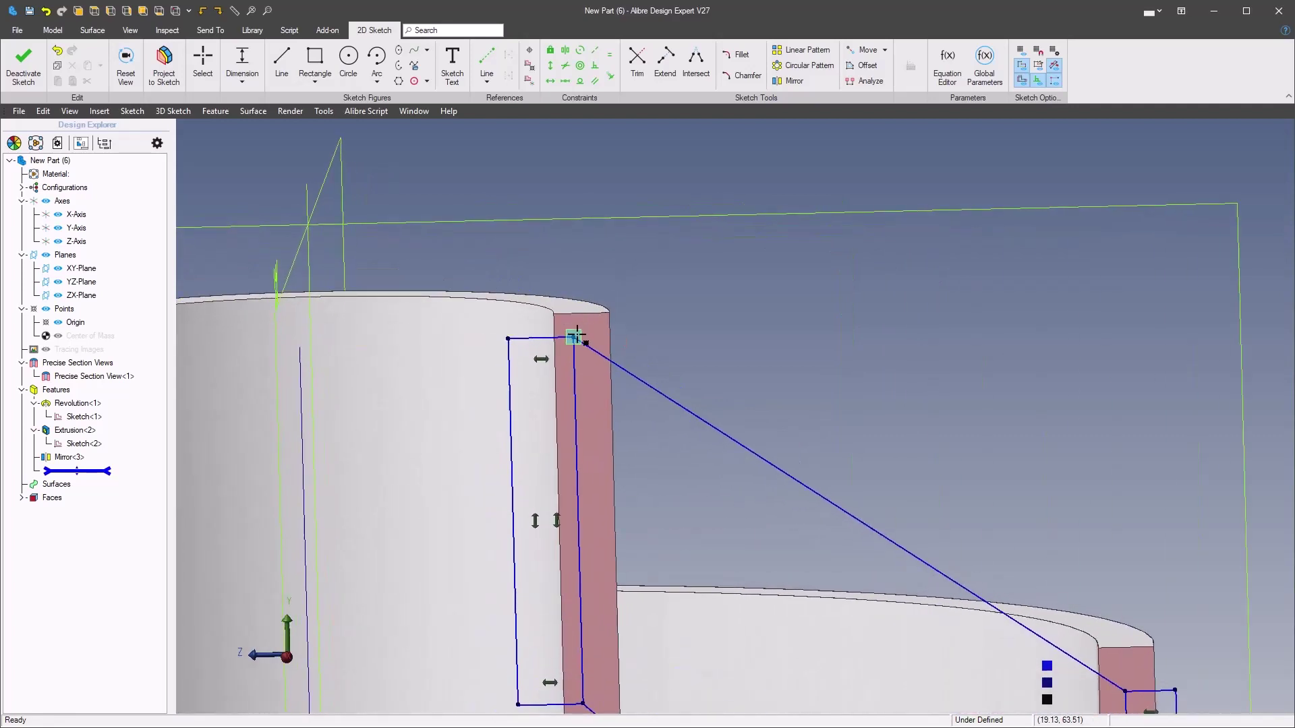
{"action": "middle_click_drag", "start_coordinate": [611, 307], "coordinate": [613, 298]}
{"action": "left_click", "coordinate": [597, 306]}
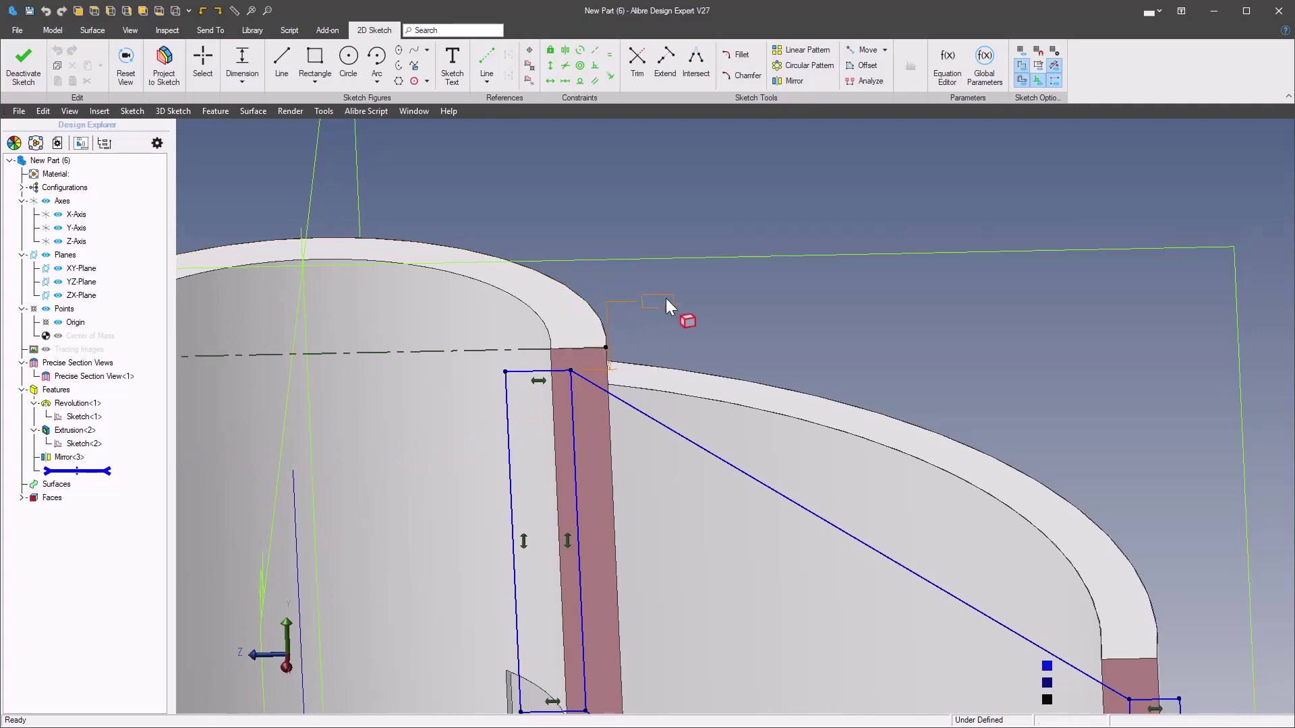
{"action": "left_click", "coordinate": [753, 288]}
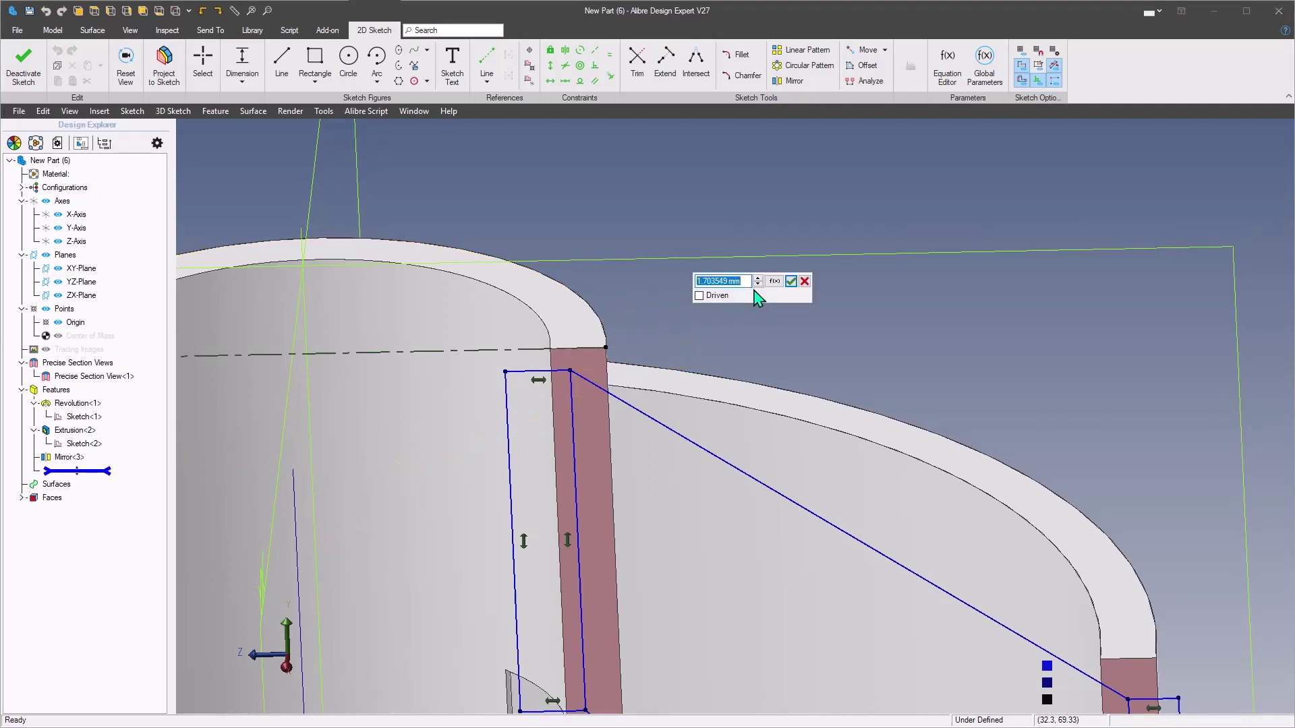
{"action": "key", "text": "Return"}
Step: Dimension the vertical distance from the inner rectangle's bottom line to the tube wall's lower edge above the opening as 2 mm
{"action": "scroll", "coordinate": [743, 341], "scroll_direction": "up", "scroll_amount": 5}
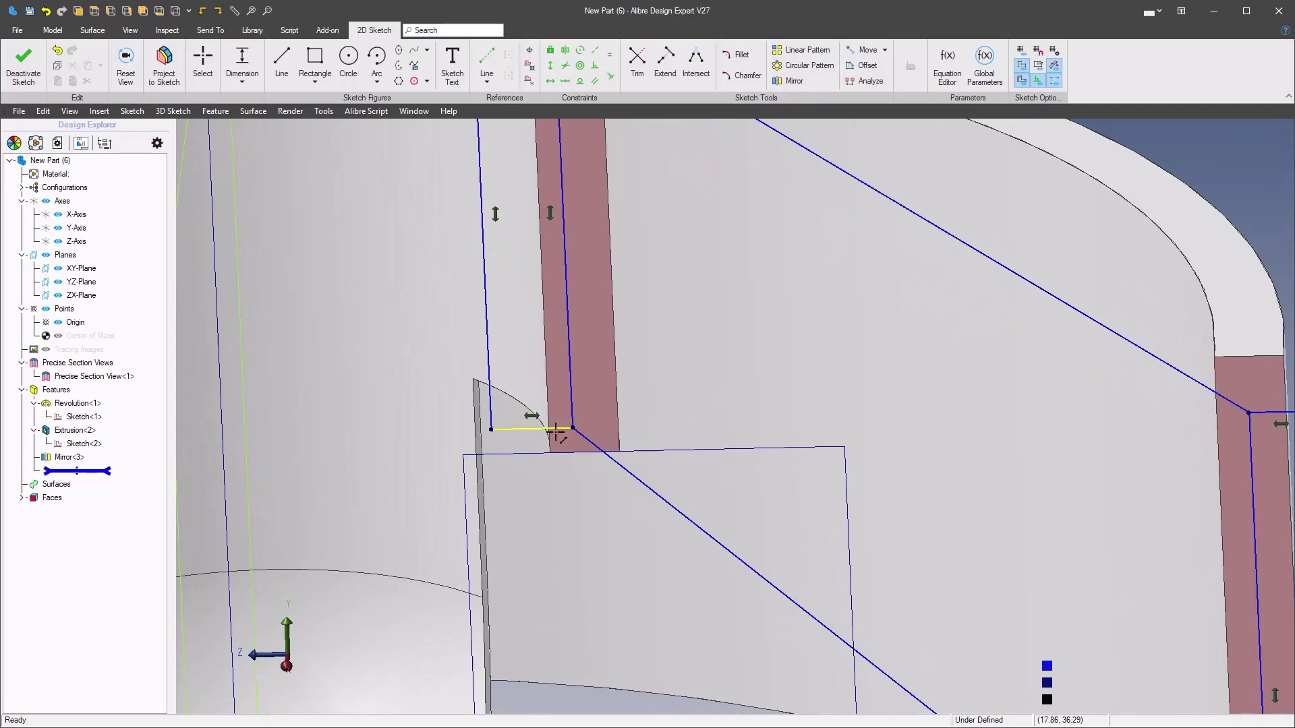
{"action": "middle_click_drag", "start_coordinate": [557, 435], "coordinate": [620, 509]}
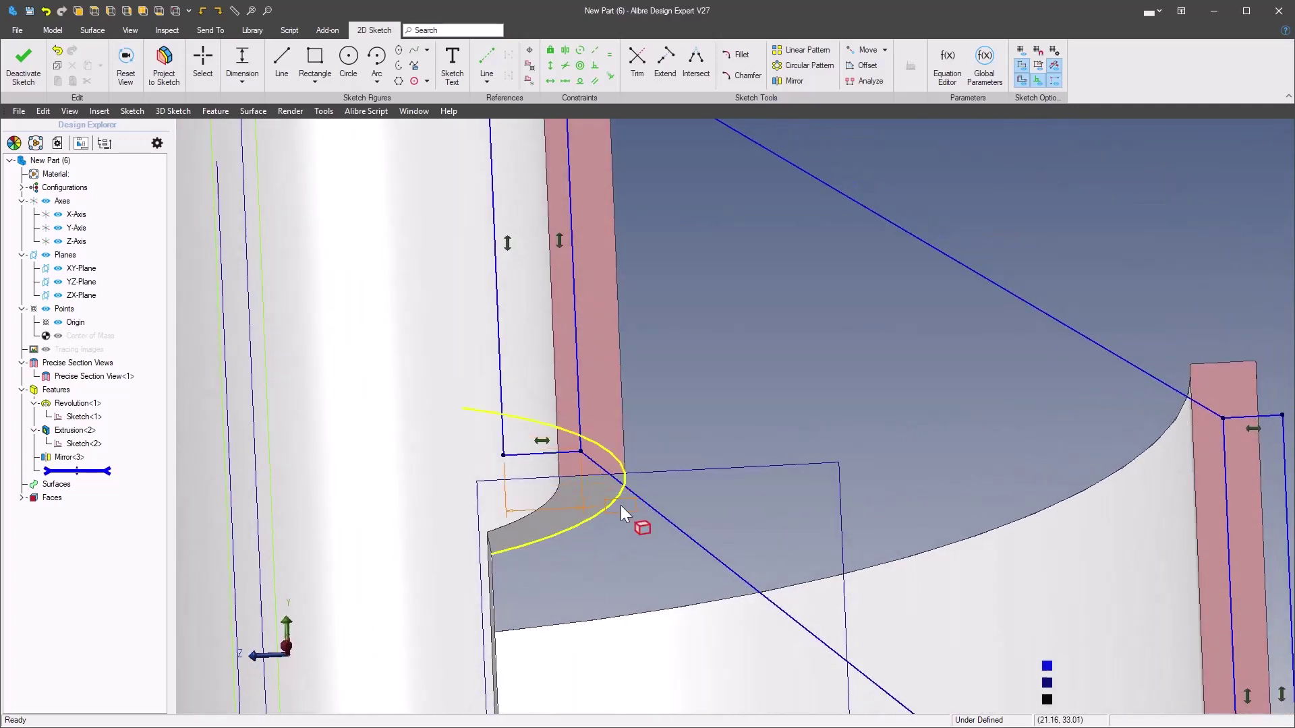
{"action": "left_click", "coordinate": [620, 505]}
{"action": "left_click", "coordinate": [706, 405]}
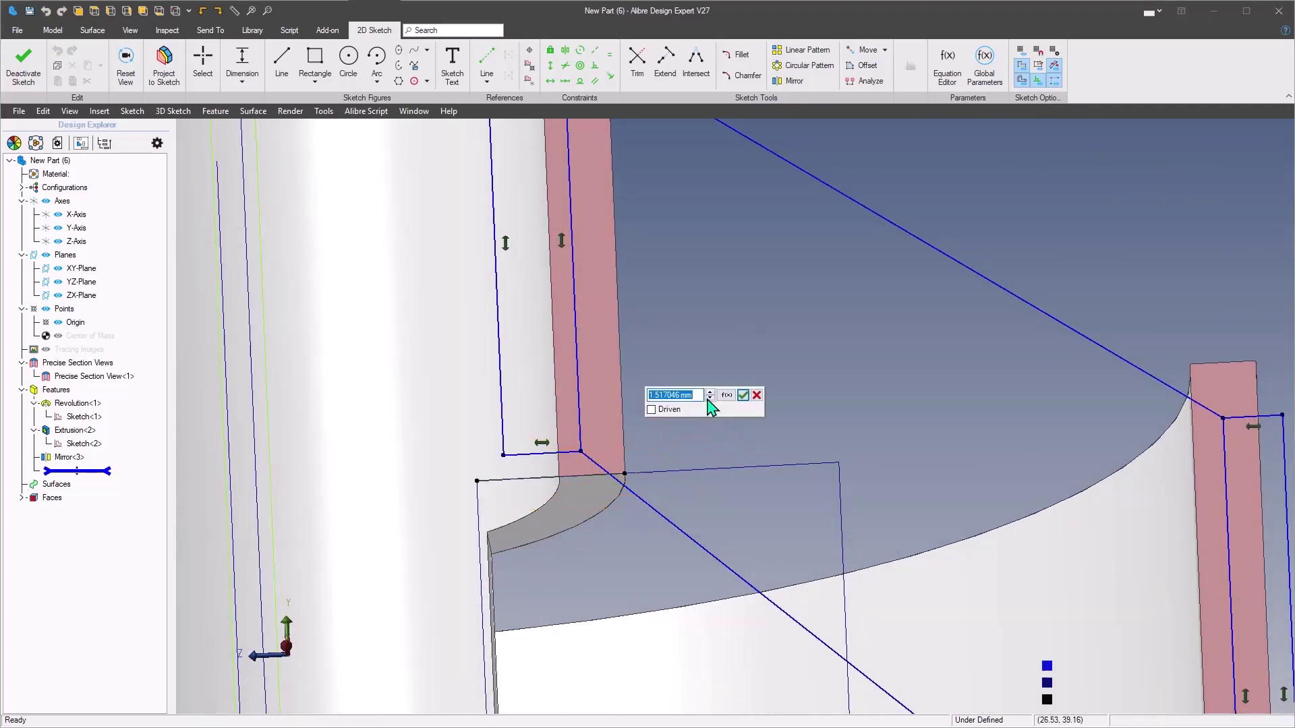
{"action": "key", "text": "Return"}
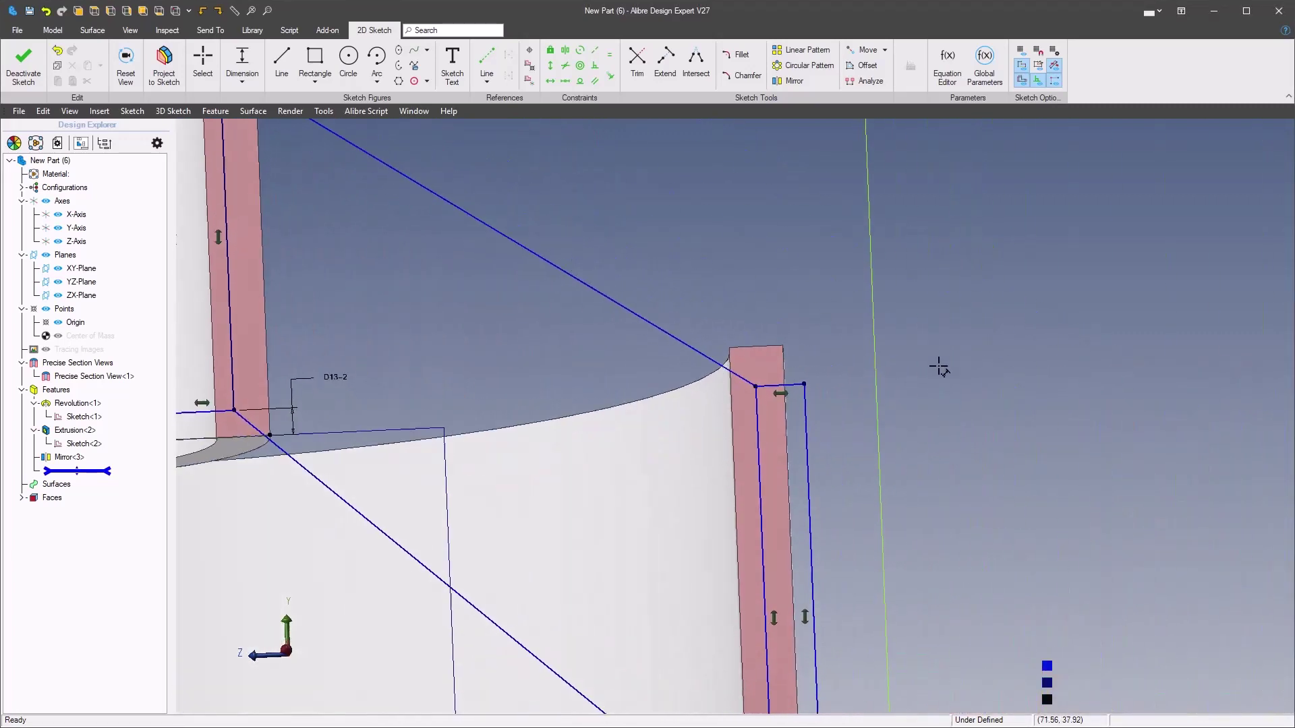
Step: Dimension the vertical distance from the outer ring's top edge to the outer rectangle's top line as 2 mm
{"action": "left_click", "coordinate": [806, 373]}
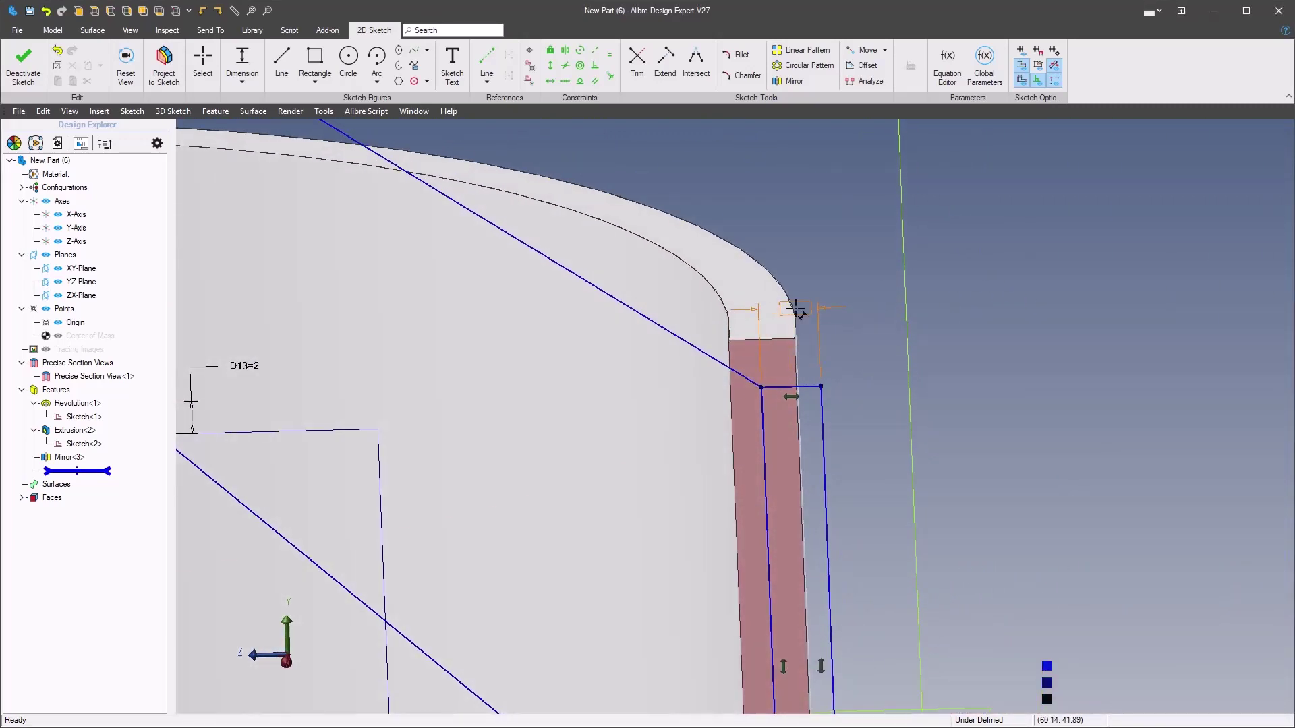
{"action": "left_click", "coordinate": [723, 310]}
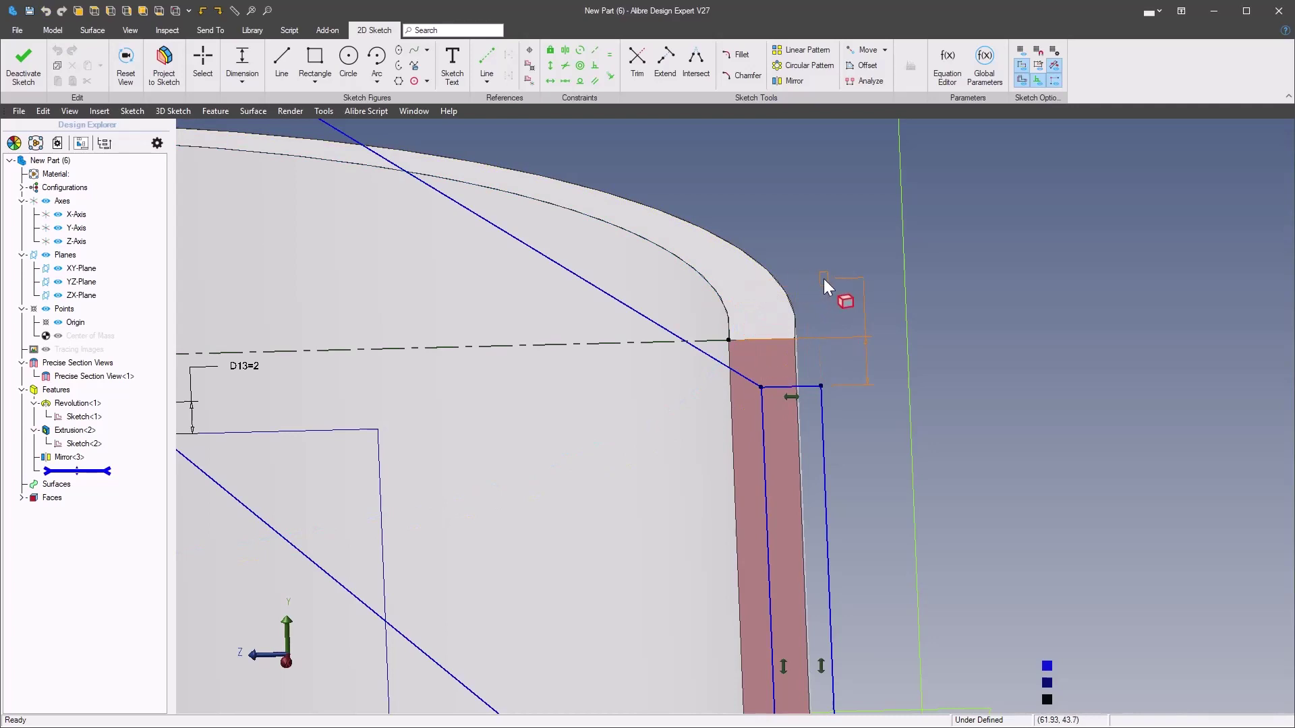
{"action": "left_click", "coordinate": [826, 282]}
{"action": "key", "text": "Return"}
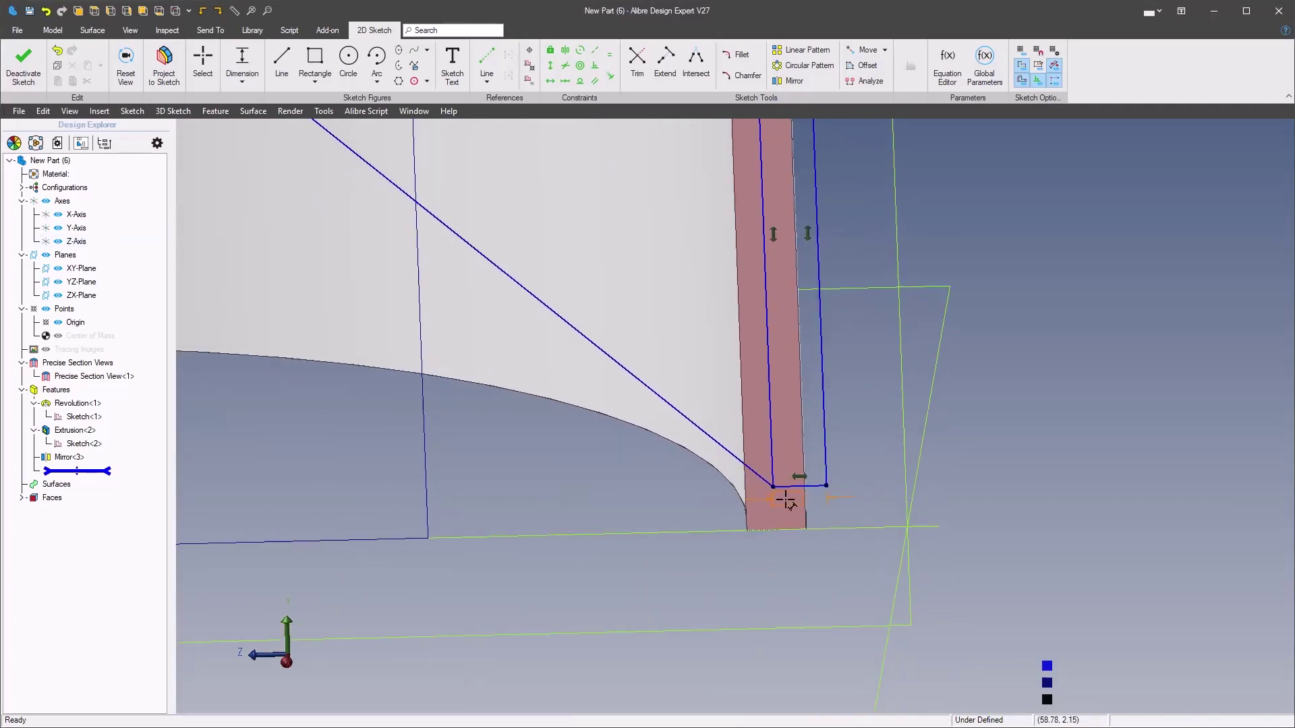
Step: Dimension the vertical distance from the outer ring's bottom edge to the outer rectangle's bottom line as 2 mm
{"action": "left_click", "coordinate": [711, 512]}
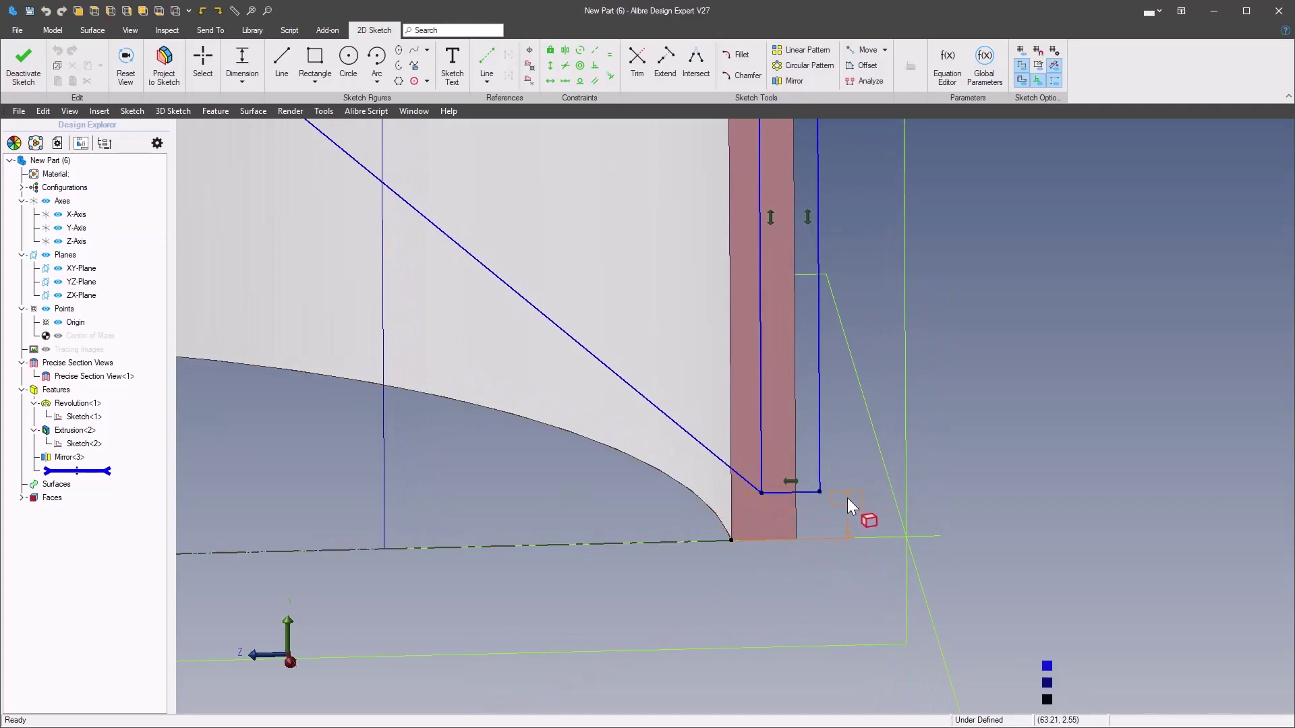
{"action": "left_click", "coordinate": [848, 513]}
{"action": "key", "text": "Return"}
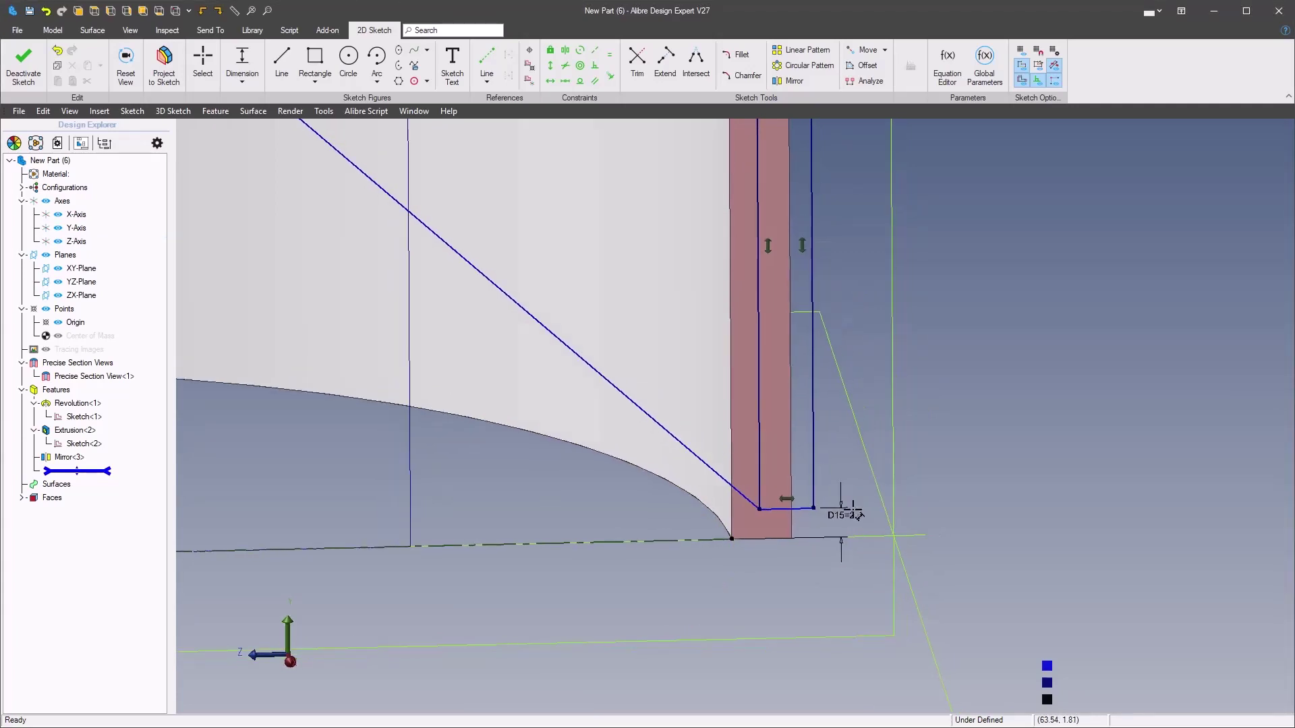
Step: Align the outer rectangle's lower inner corner with the ring's inner bottom corner using a vertical constraint
{"action": "key", "text": "space"}
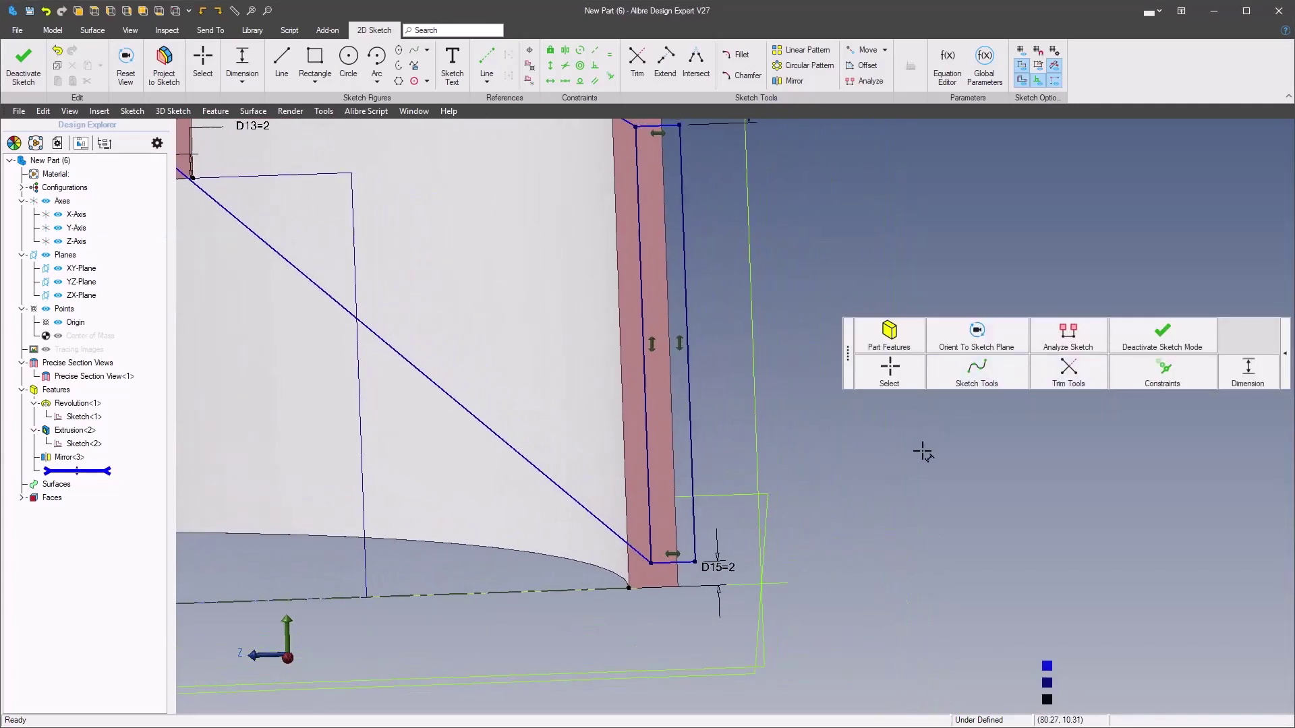
{"action": "mouse_move", "coordinate": [1160, 390]}
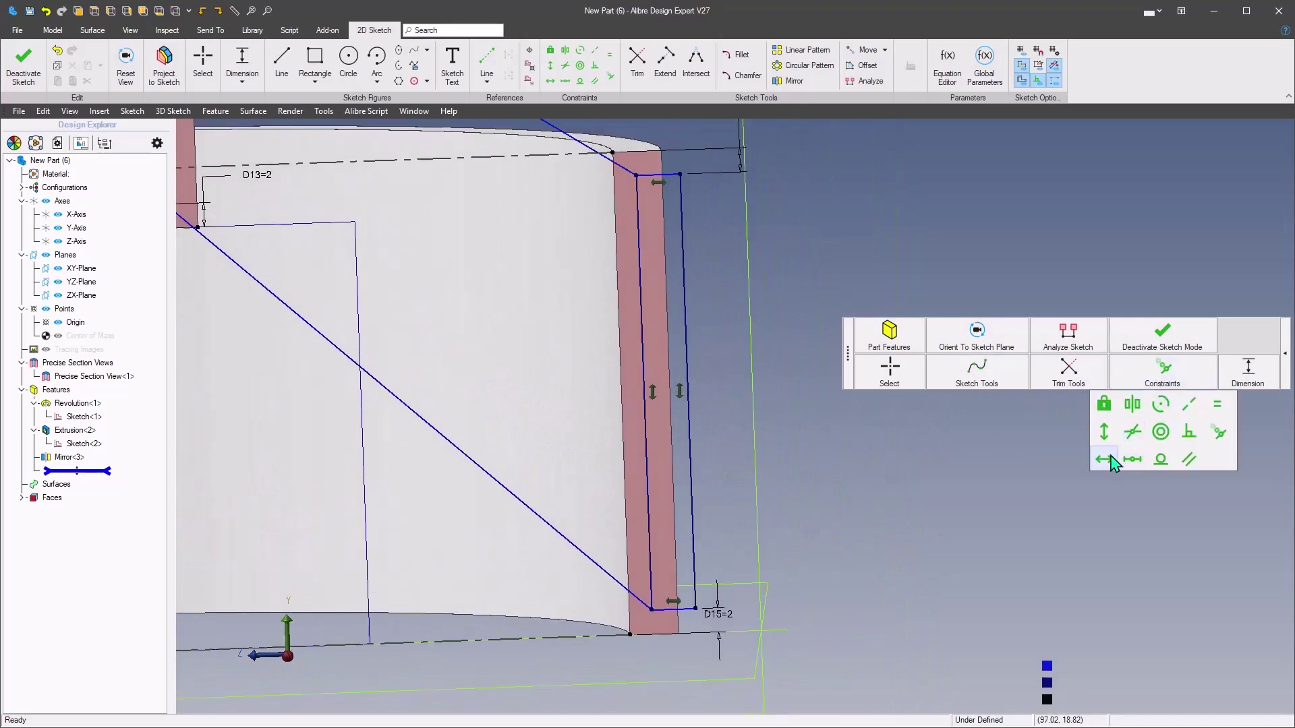
{"action": "left_click", "coordinate": [1103, 431]}
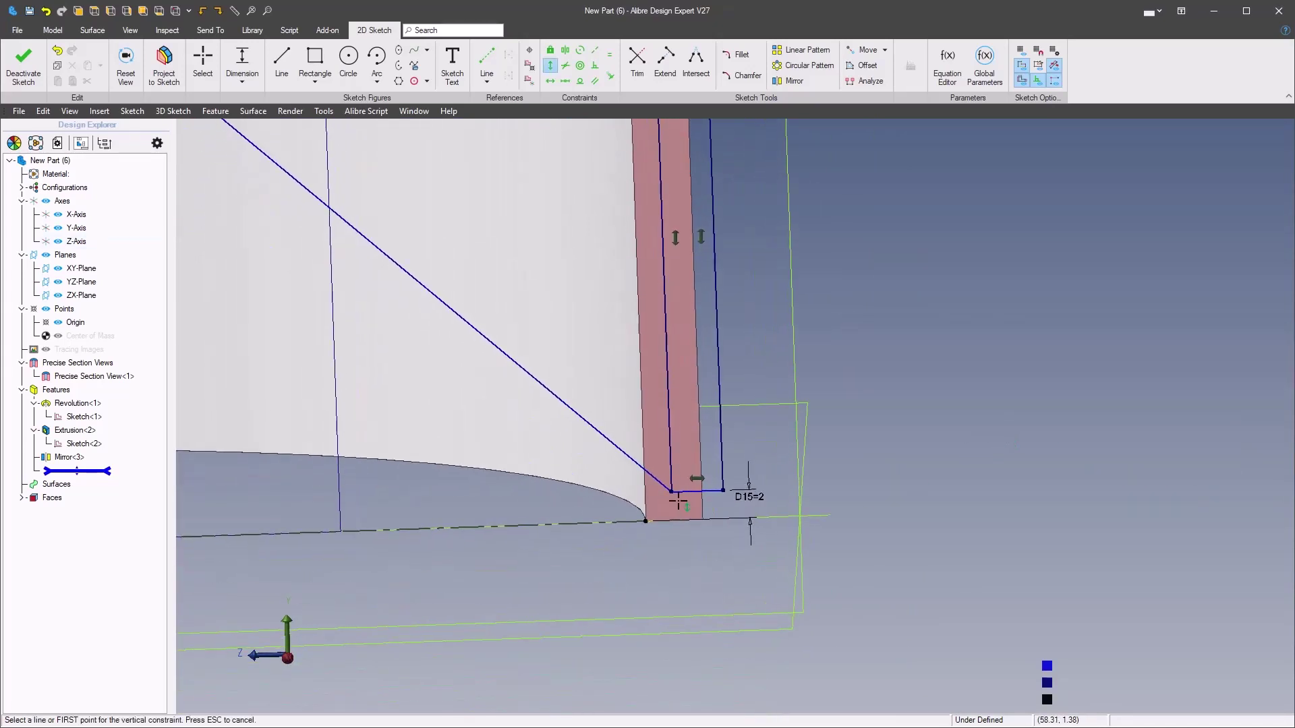
{"action": "left_click", "coordinate": [672, 492]}
{"action": "left_click", "coordinate": [648, 524]}
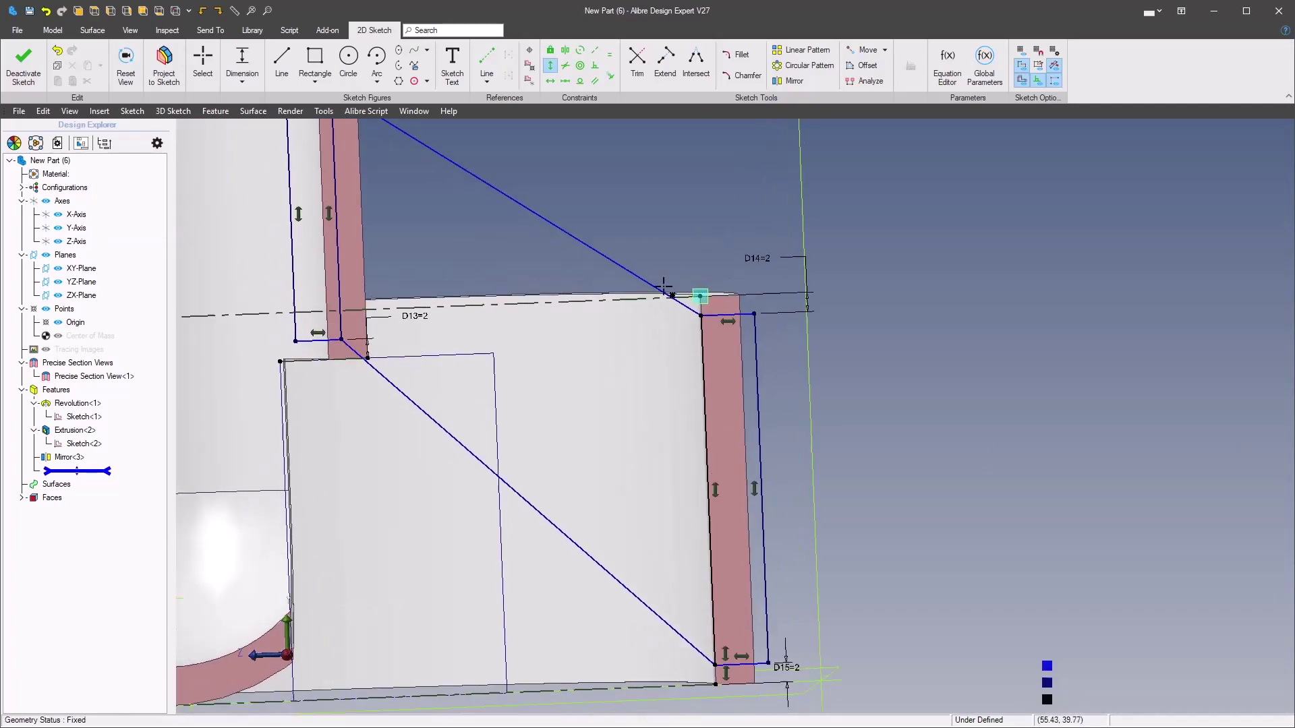
Step: Align the inner rectangle's lower outer corner with the tube wall's outer lower corner using a vertical constraint
{"action": "scroll", "coordinate": [708, 313], "scroll_direction": "up", "scroll_amount": 3}
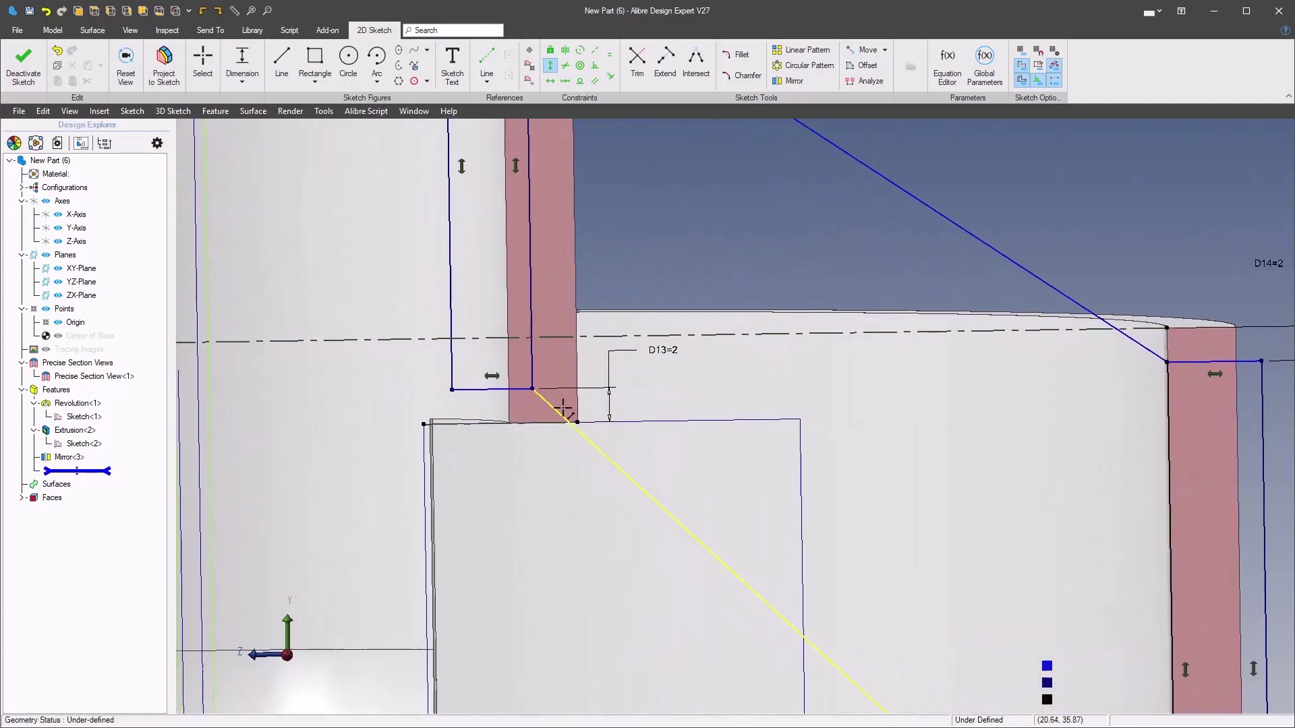
{"action": "left_click", "coordinate": [533, 389]}
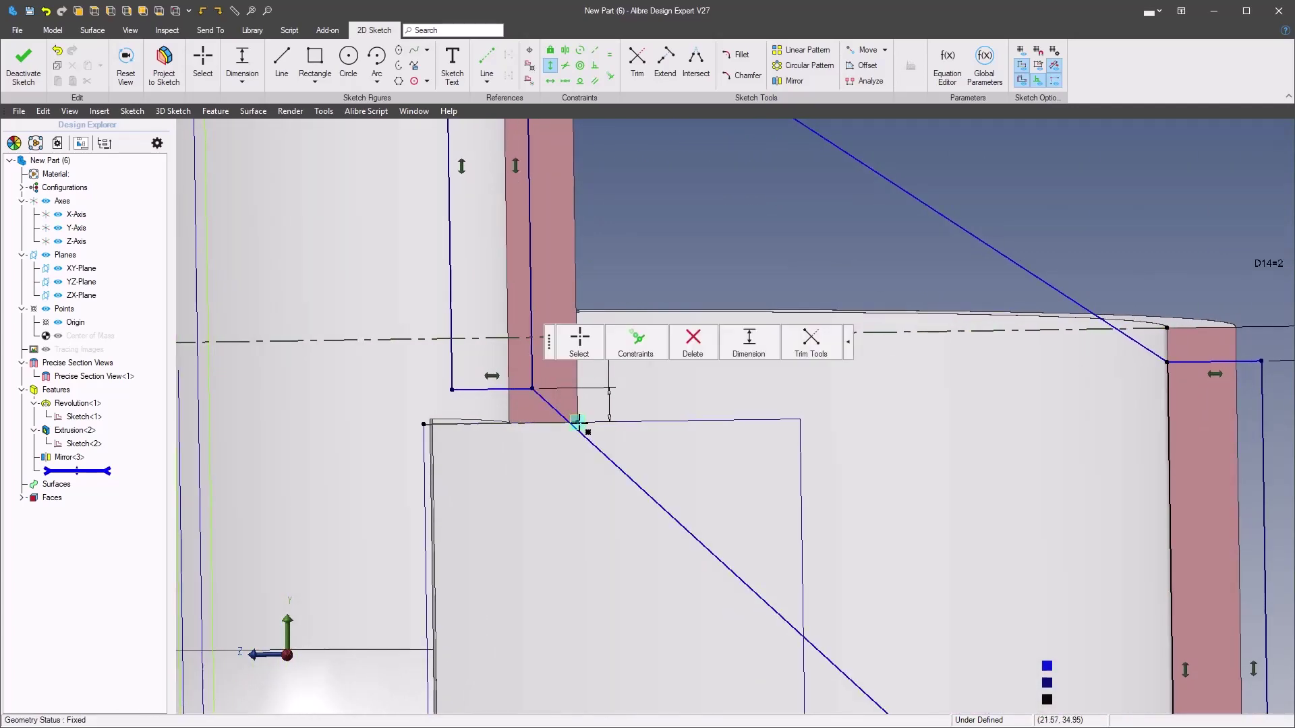
{"action": "left_click", "coordinate": [578, 422]}
{"action": "key", "text": "Escape"}
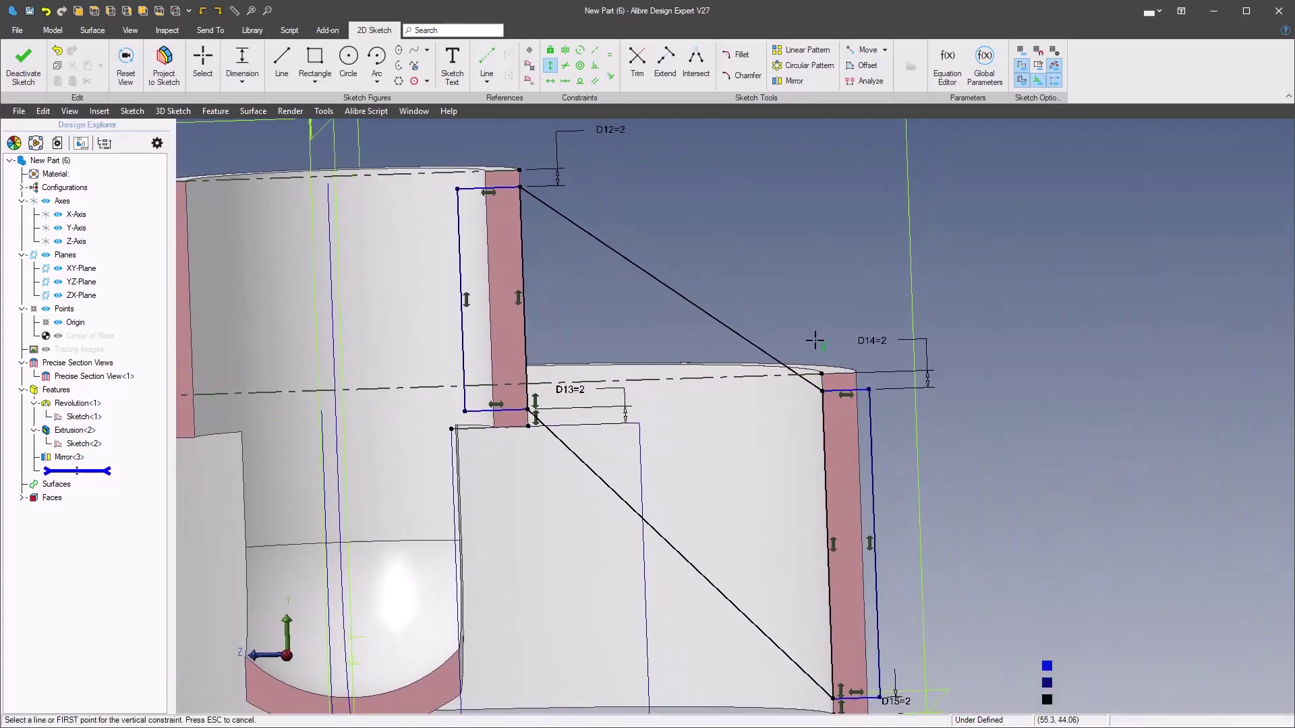
Step: Dimension the outer rectangle's horizontal width inside the ring wall as 2 mm
{"action": "right_click", "coordinate": [731, 196]}
{"action": "left_click", "coordinate": [786, 177]}
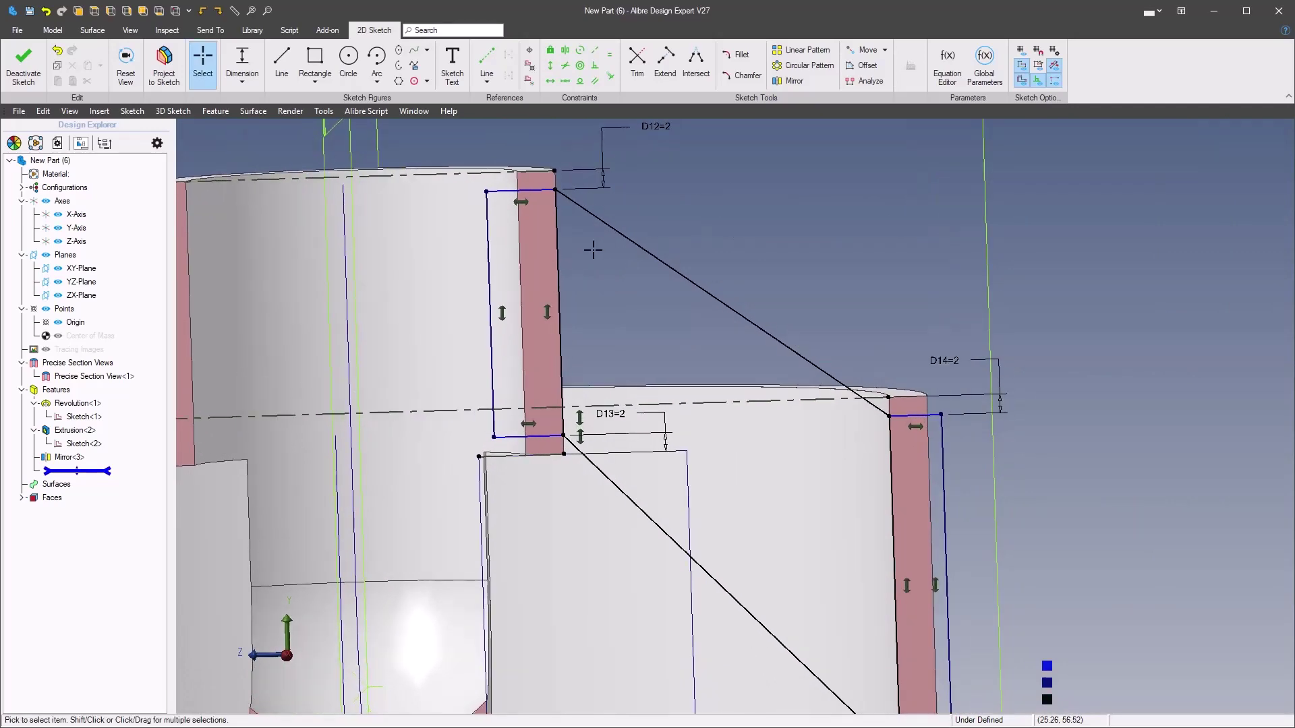
{"action": "left_click", "coordinate": [557, 271]}
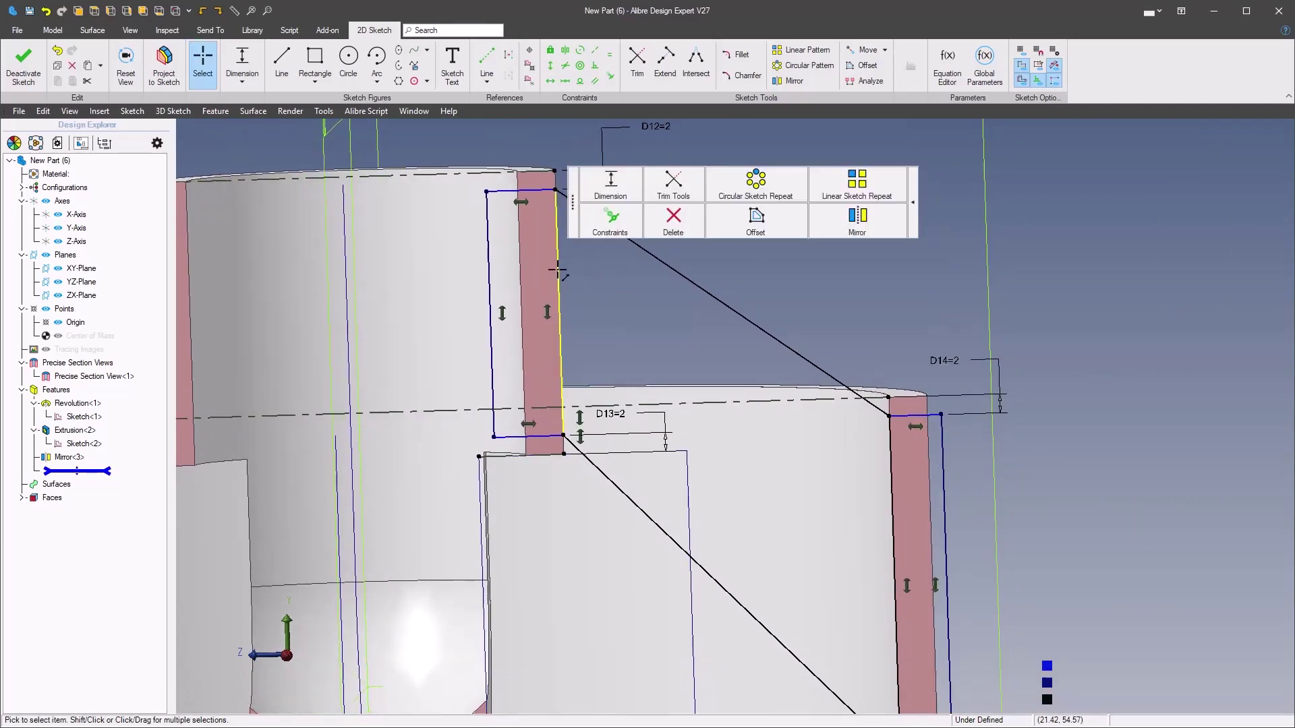
{"action": "left_click", "coordinate": [632, 319]}
{"action": "middle_click_drag", "start_coordinate": [630, 327], "coordinate": [581, 193]}
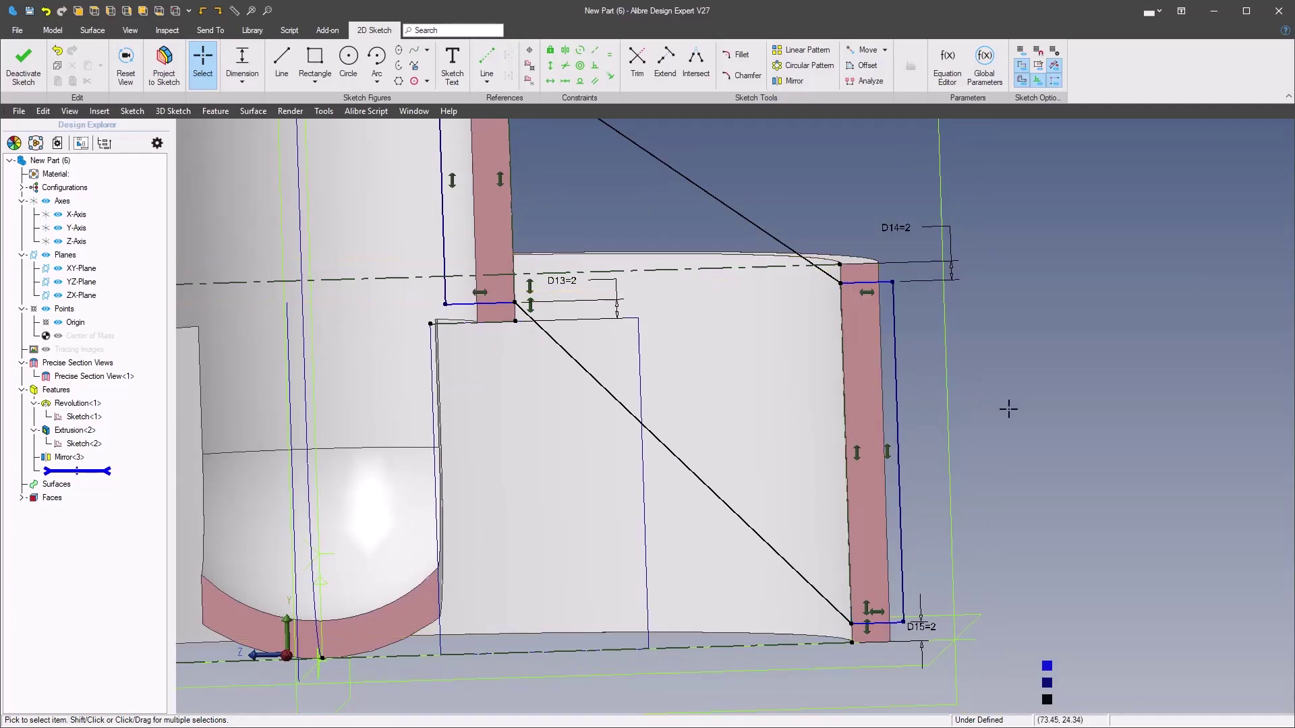
{"action": "scroll", "coordinate": [927, 503], "scroll_direction": "up", "scroll_amount": 5}
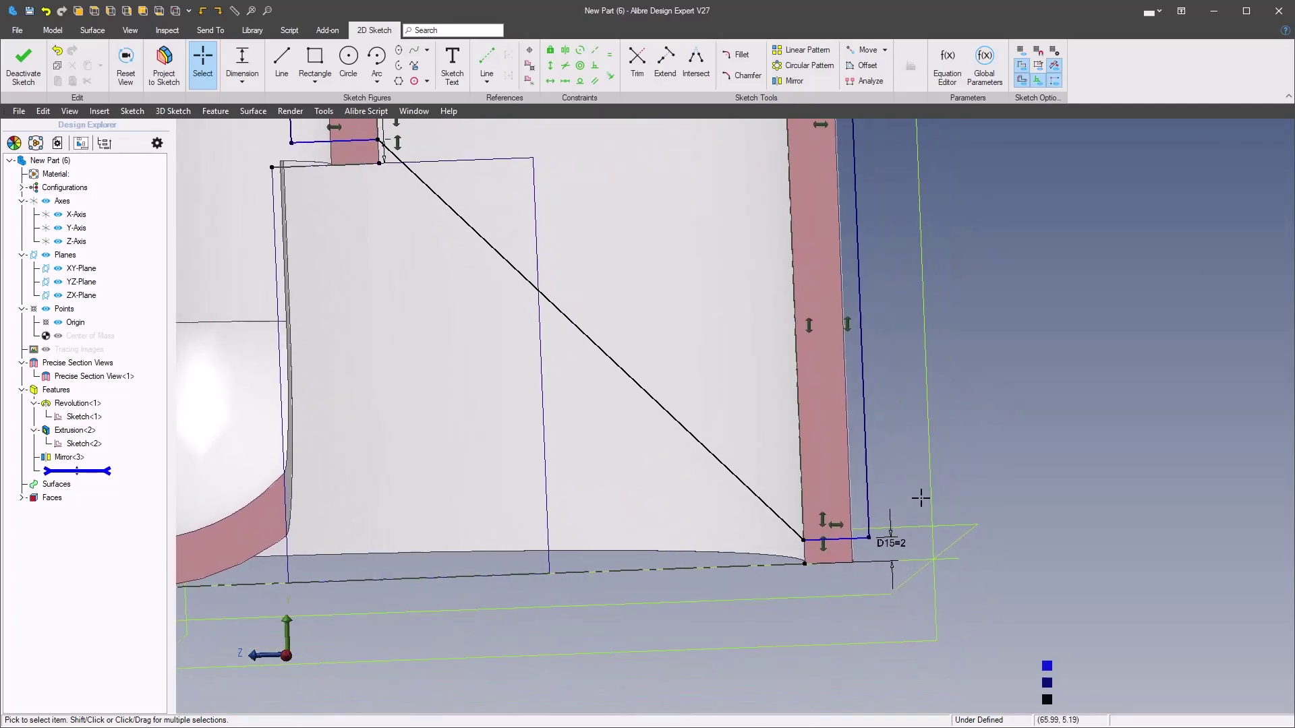
{"action": "right_click", "coordinate": [1014, 468]}
{"action": "left_click", "coordinate": [1227, 415]}
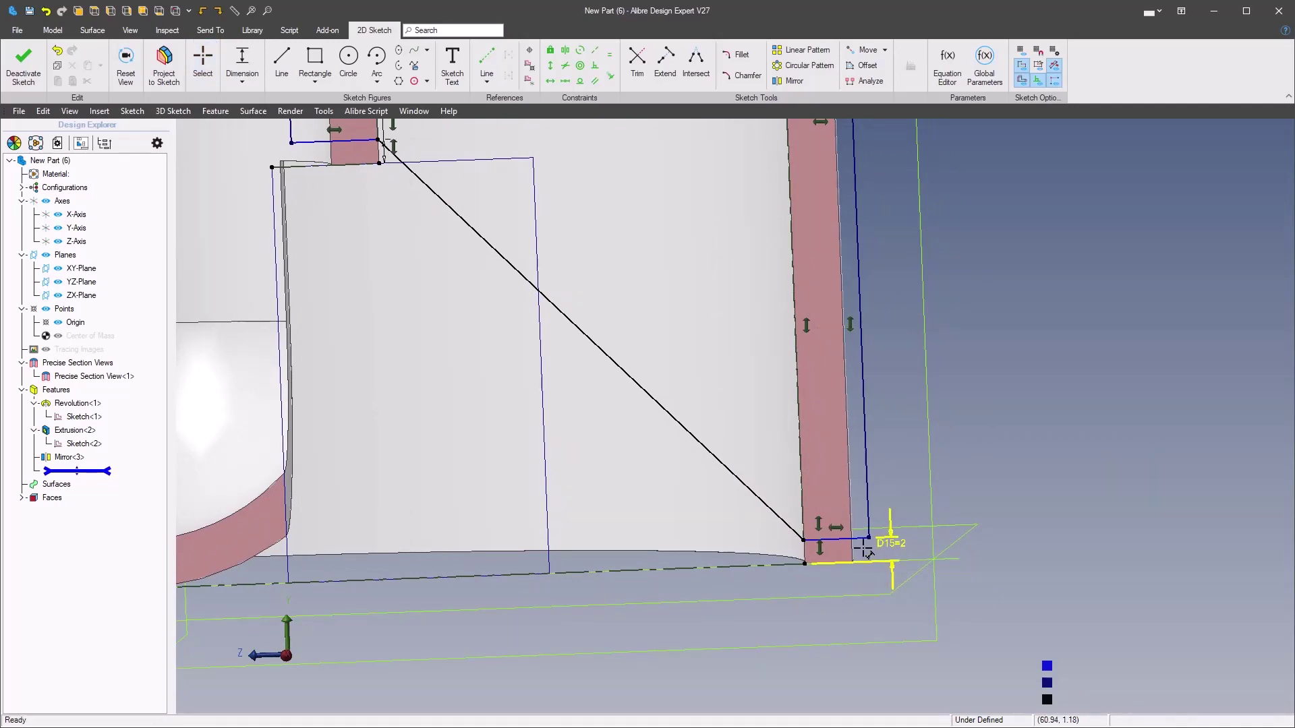
{"action": "left_click", "coordinate": [842, 597]}
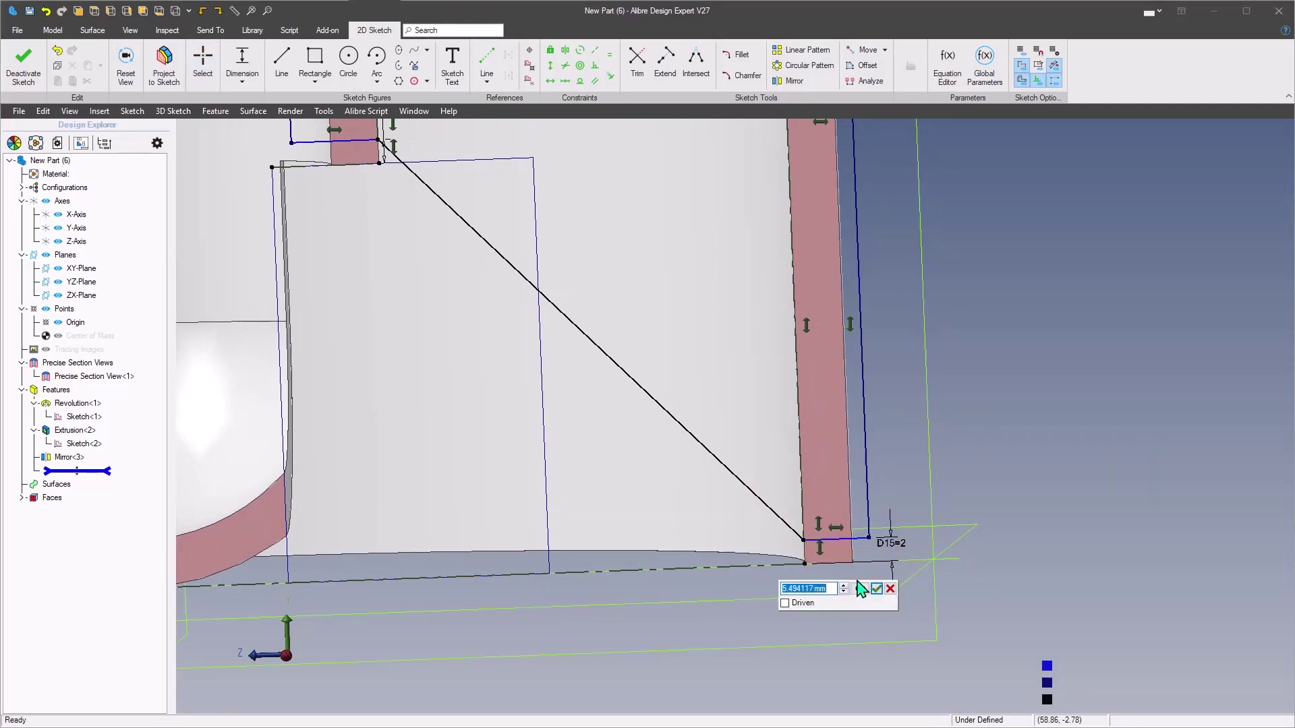
{"action": "key", "text": "Return"}
Step: Dimension the inner rectangle's horizontal width inside the tube wall as 2 mm
{"action": "scroll", "coordinate": [812, 477], "scroll_direction": "up", "scroll_amount": 3}
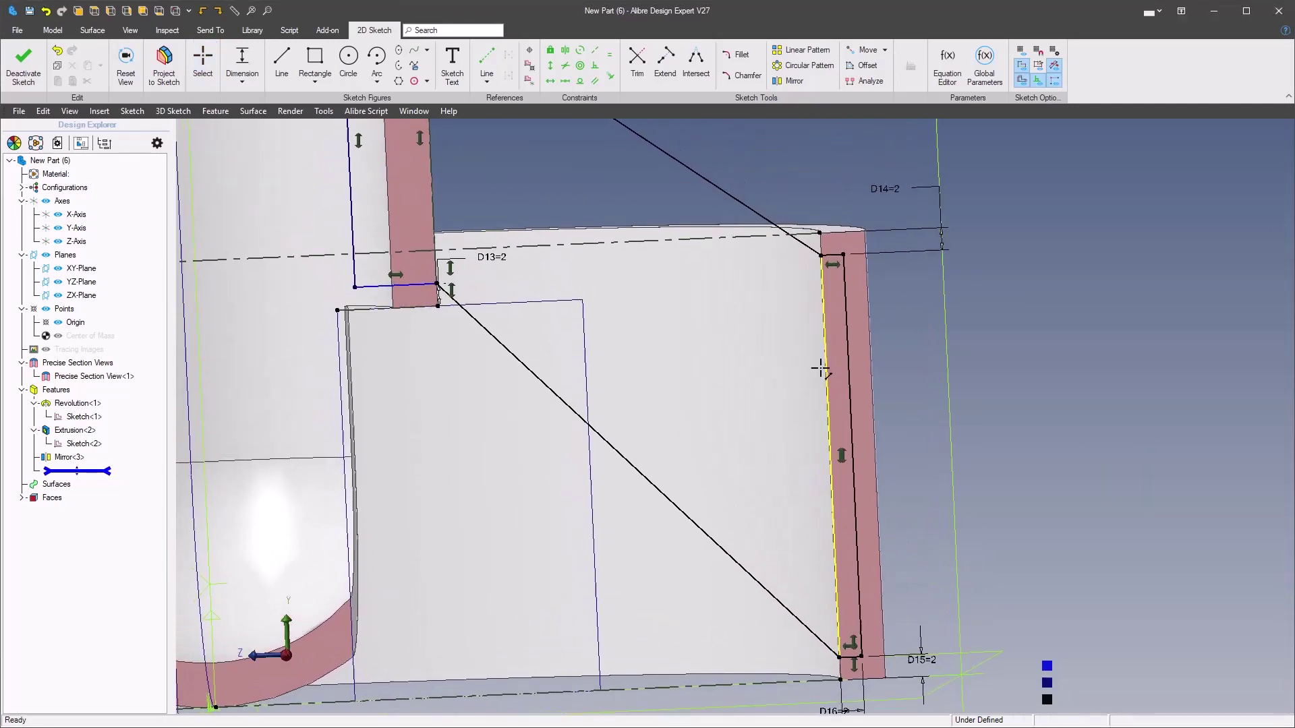
{"action": "scroll", "coordinate": [656, 417], "scroll_direction": "up", "scroll_amount": 1}
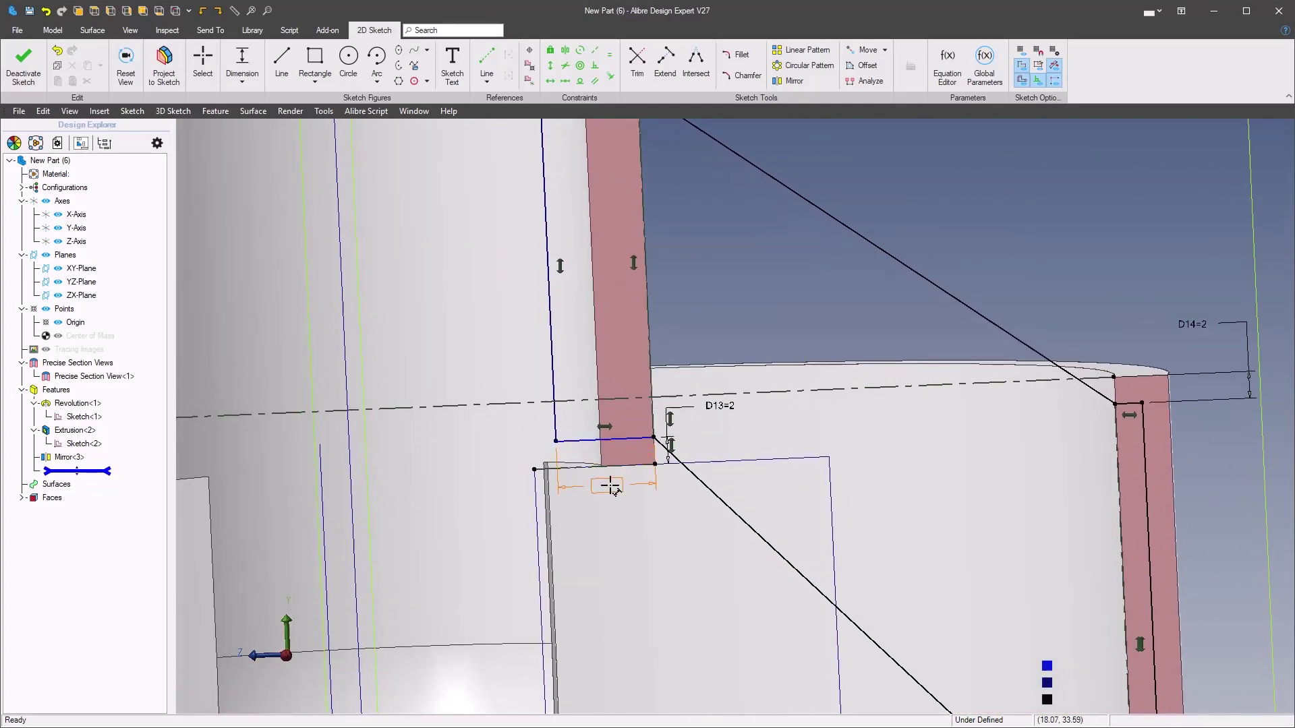
{"action": "left_click", "coordinate": [610, 486]}
{"action": "key", "text": "Return"}
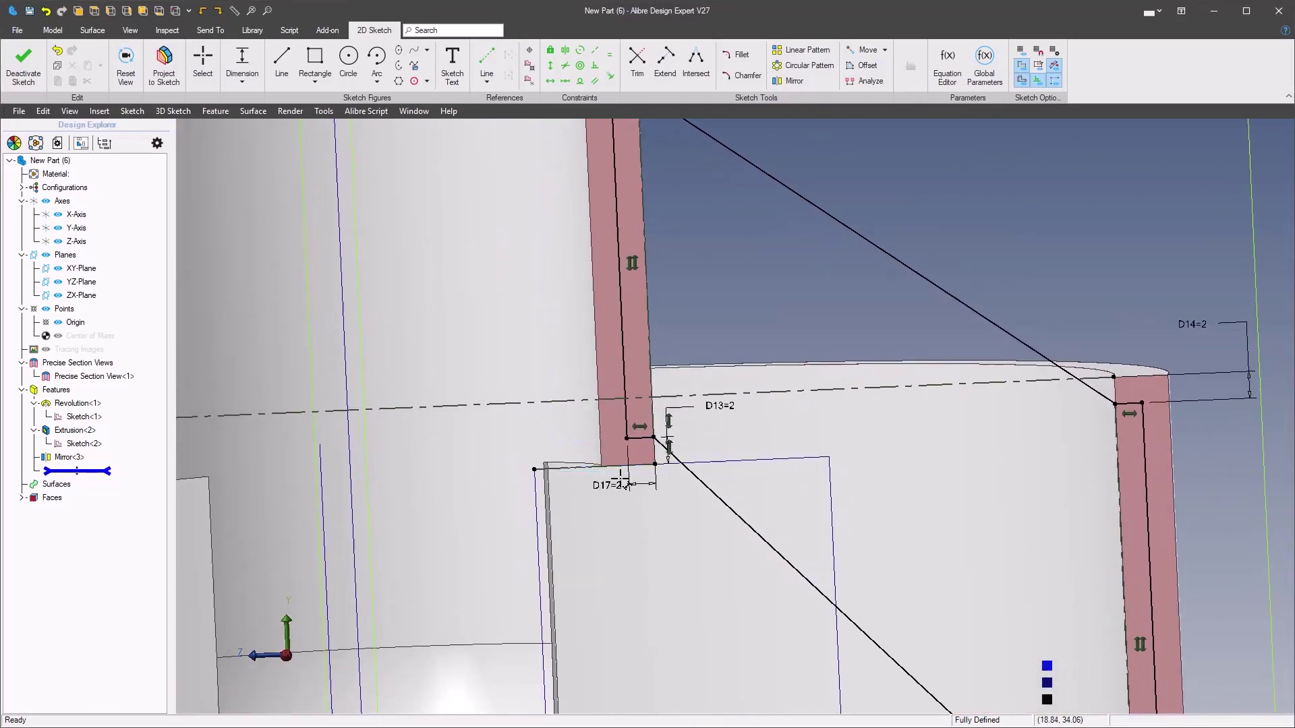
Step: Examine the rib sketch where its sloped edges and rectangles meet the tube and ring walls
{"action": "scroll", "coordinate": [885, 310], "scroll_direction": "down", "scroll_amount": 3}
{"action": "scroll", "coordinate": [886, 310], "scroll_direction": "up", "scroll_amount": 1}
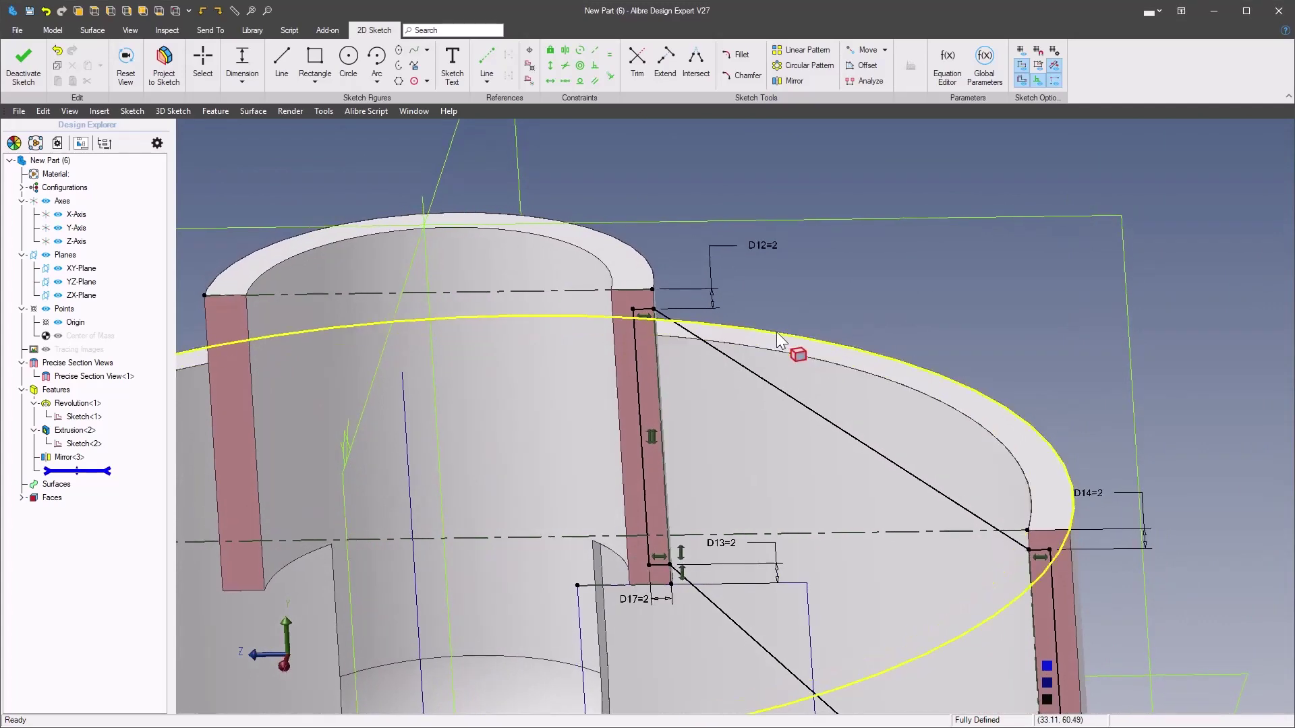
{"action": "scroll", "coordinate": [661, 300], "scroll_direction": "up", "scroll_amount": 1}
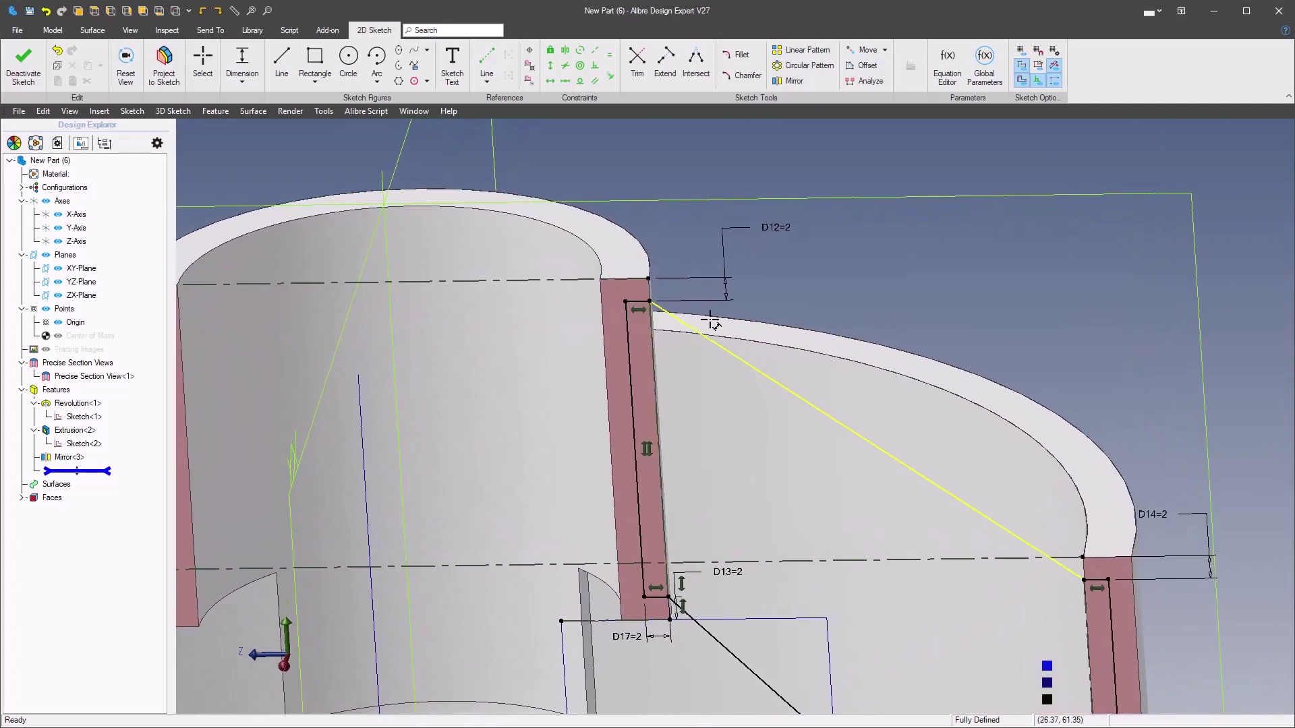
{"action": "scroll", "coordinate": [664, 331], "scroll_direction": "up", "scroll_amount": 3}
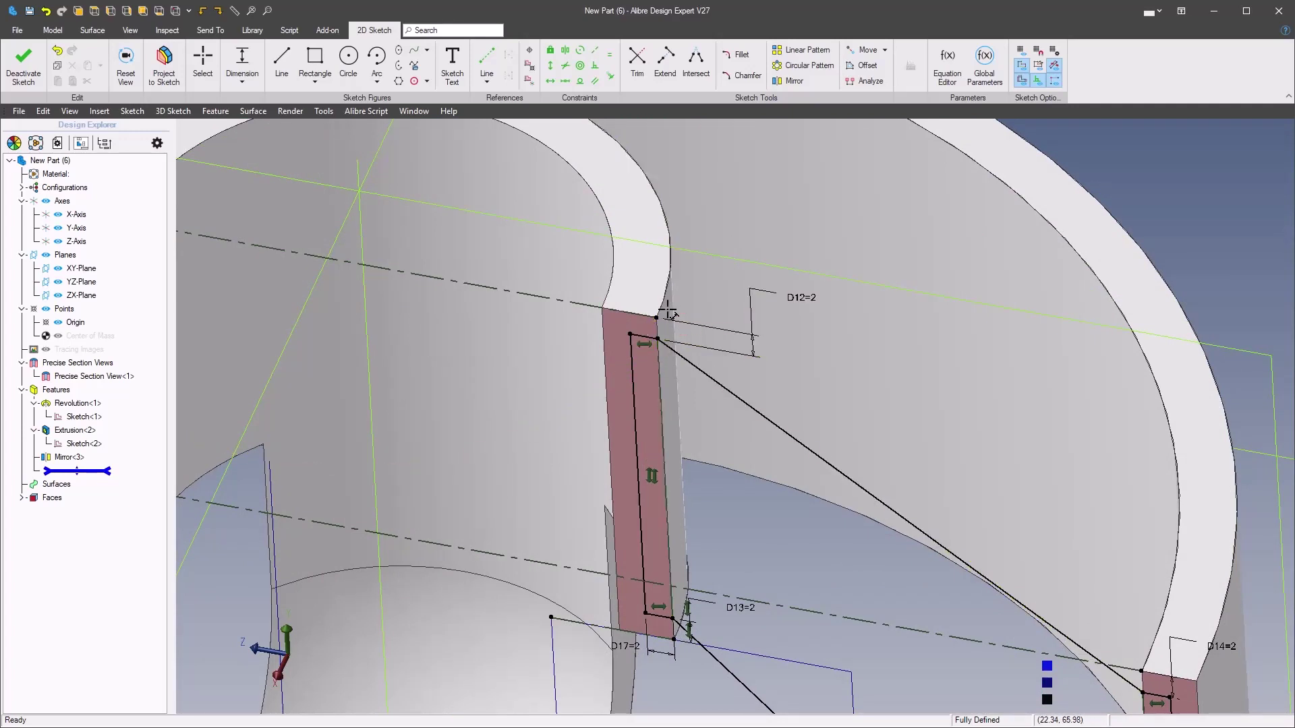
{"action": "scroll", "coordinate": [678, 287], "scroll_direction": "down", "scroll_amount": 3}
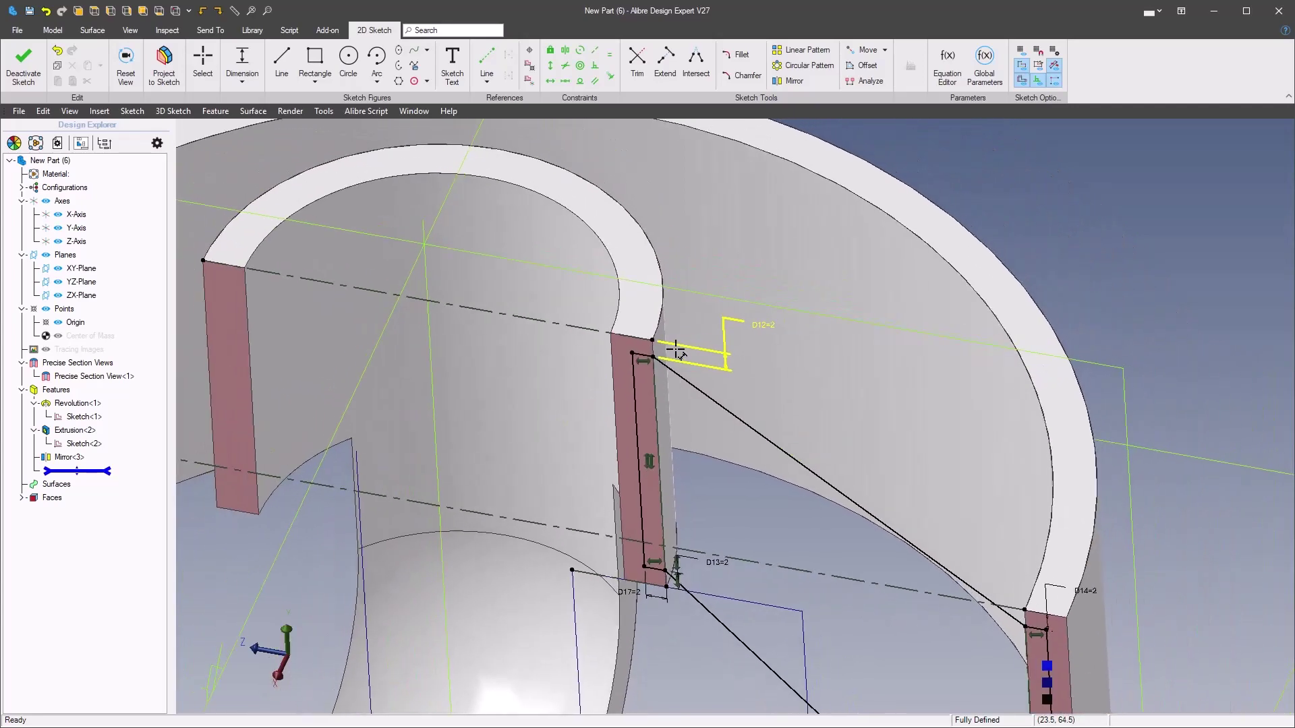
{"action": "scroll", "coordinate": [673, 358], "scroll_direction": "up", "scroll_amount": 2}
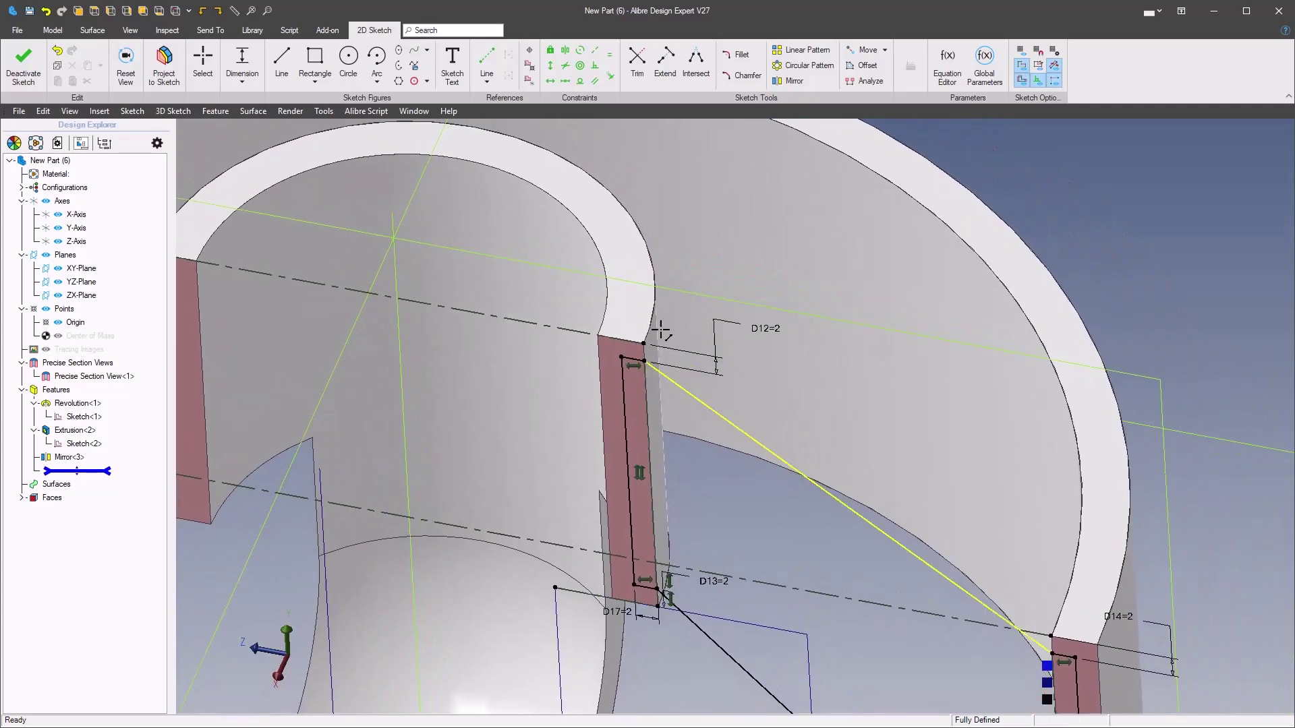
{"action": "scroll", "coordinate": [647, 368], "scroll_direction": "down", "scroll_amount": 1}
{"action": "scroll", "coordinate": [1001, 630], "scroll_direction": "up", "scroll_amount": 1}
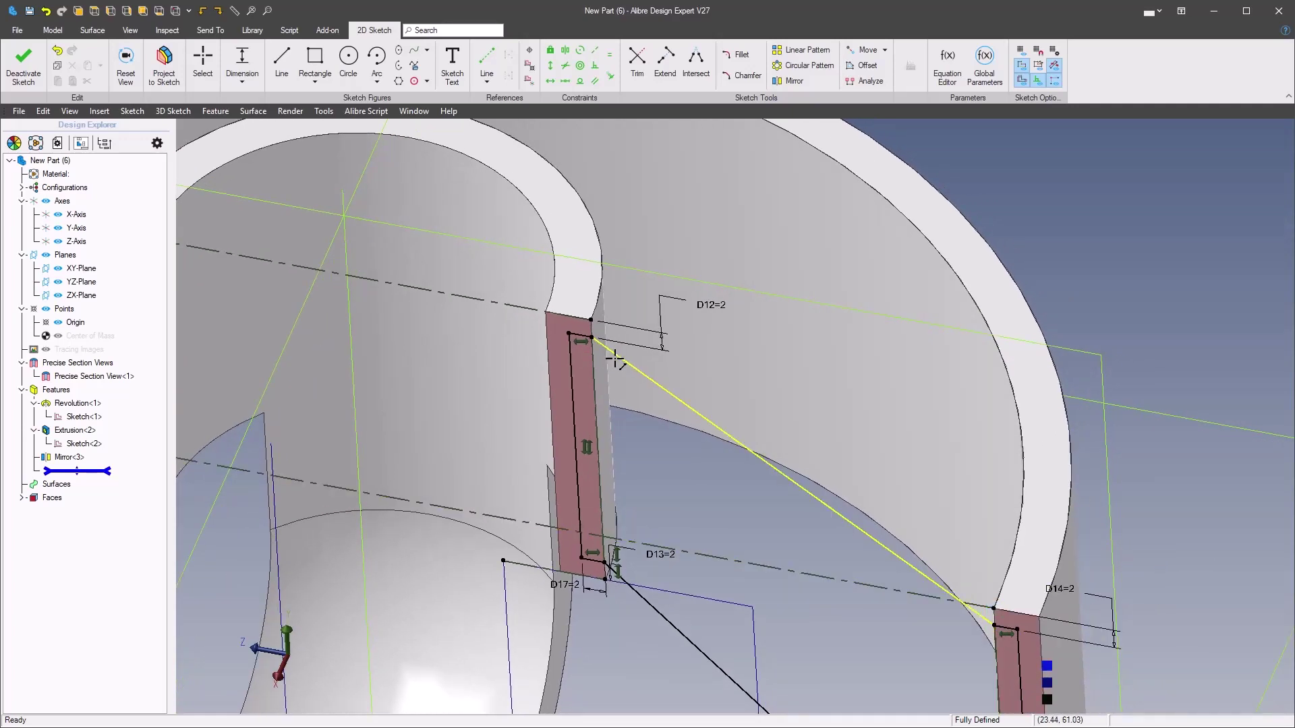
{"action": "scroll", "coordinate": [615, 319], "scroll_direction": "down", "scroll_amount": 3}
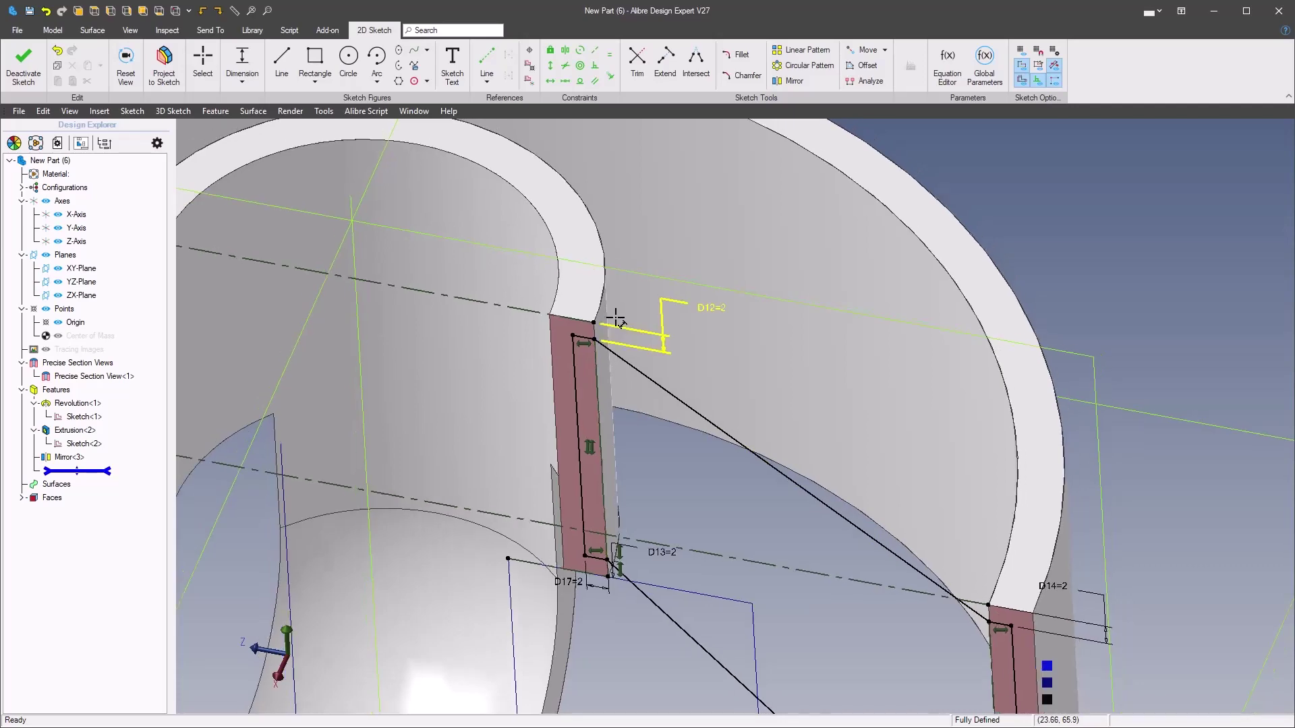
Step: Extrude the rib sketch as a boss with the Mid Plane type and a depth of 2 mm
{"action": "middle_click", "coordinate": [901, 252]}
{"action": "left_click", "coordinate": [887, 167]}
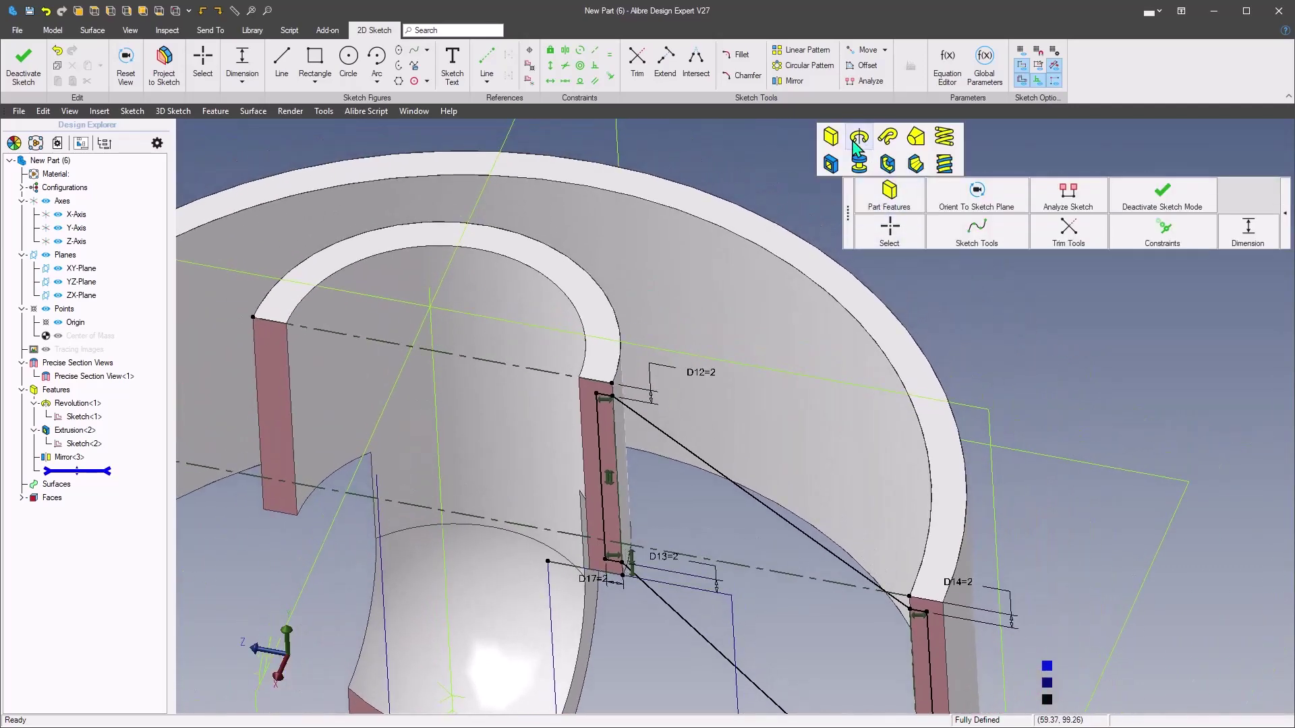
{"action": "left_click", "coordinate": [832, 138]}
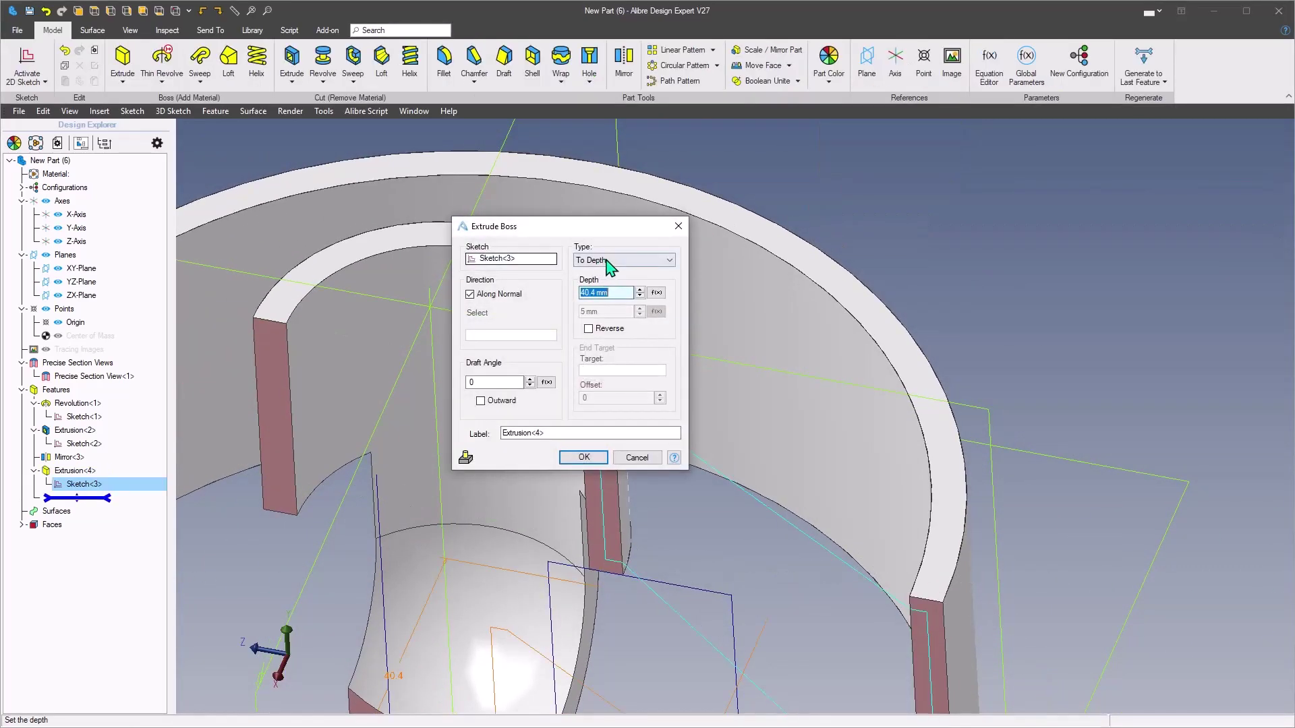
{"action": "left_click", "coordinate": [610, 262]}
{"action": "left_click", "coordinate": [628, 279]}
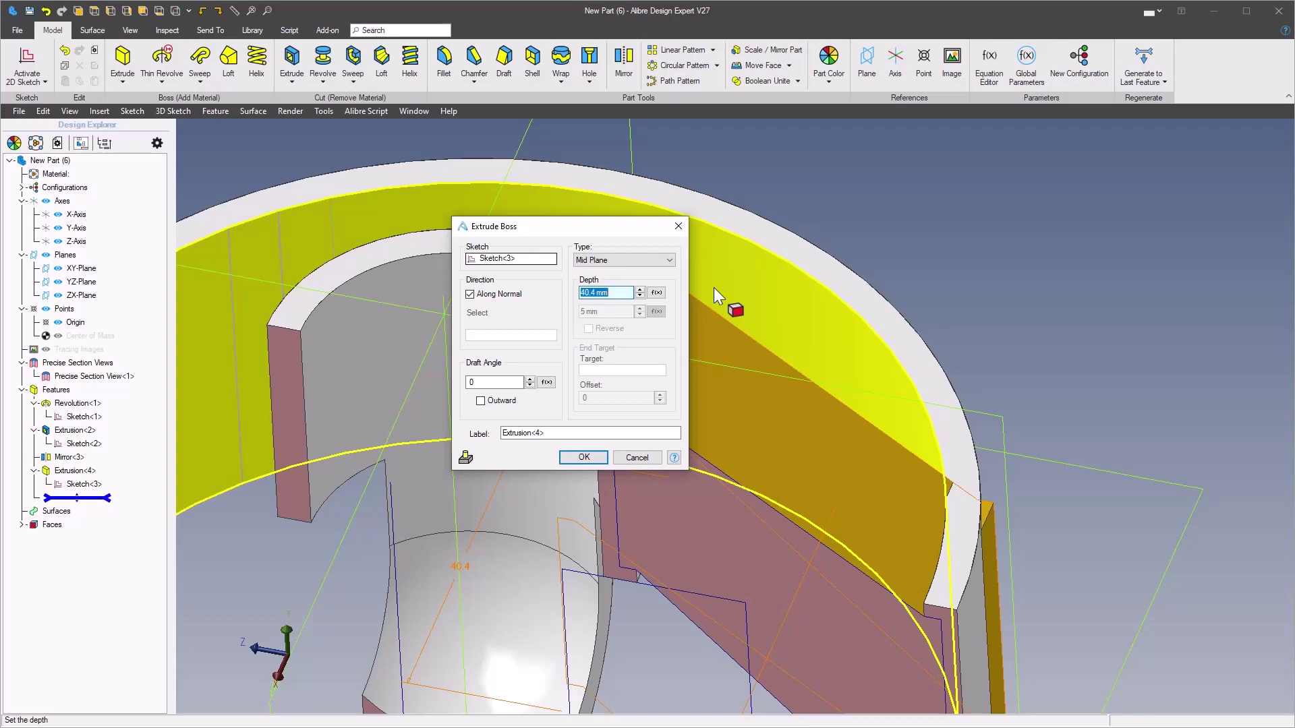
{"action": "type", "text": "2"}
{"action": "key", "text": "Tab"}
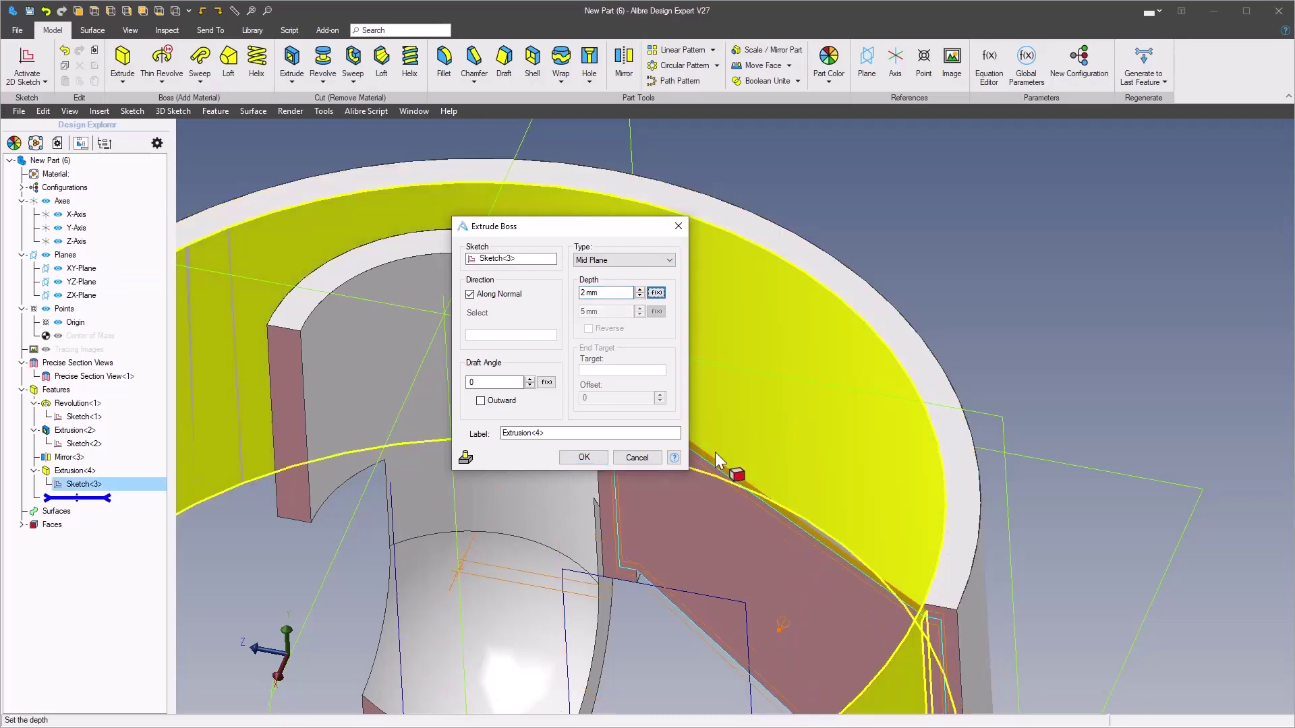
{"action": "left_click", "coordinate": [584, 457]}
Step: Create a circular pattern of the rib extrusion with 8 instances around the Y-axis
{"action": "scroll", "coordinate": [941, 346], "scroll_direction": "down", "scroll_amount": 3}
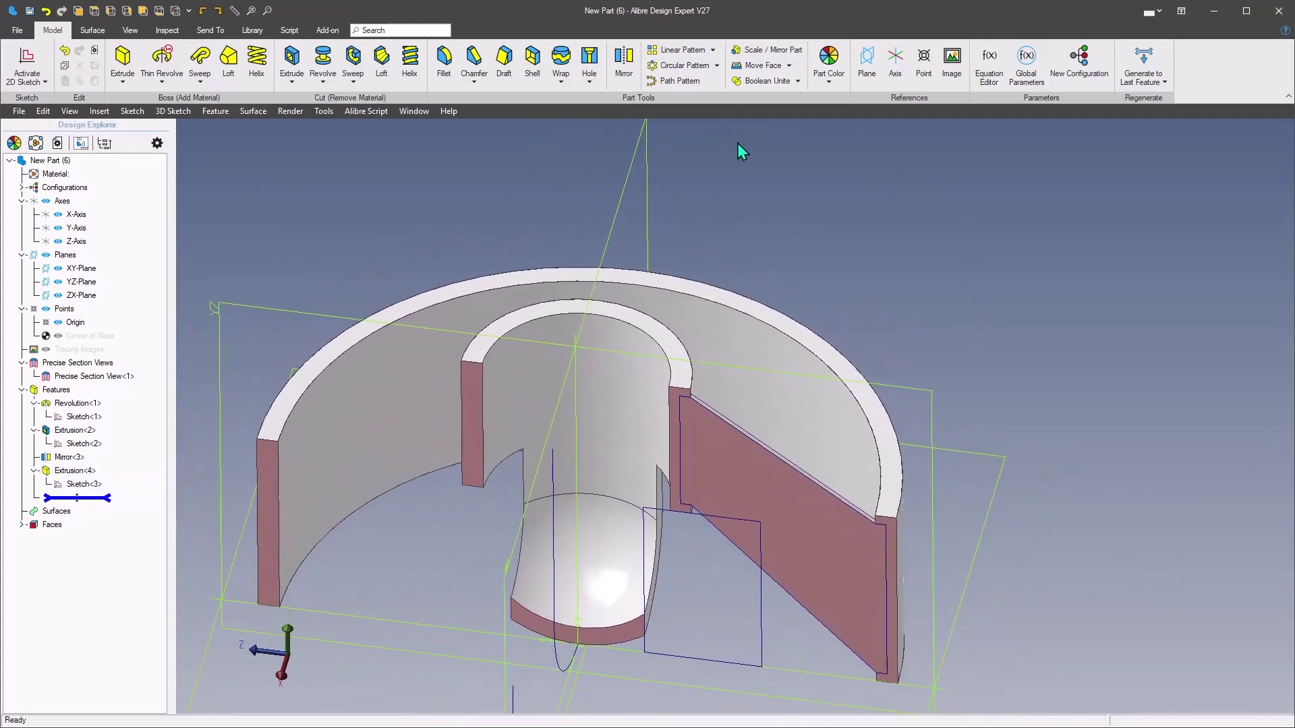
{"action": "left_click", "coordinate": [676, 67]}
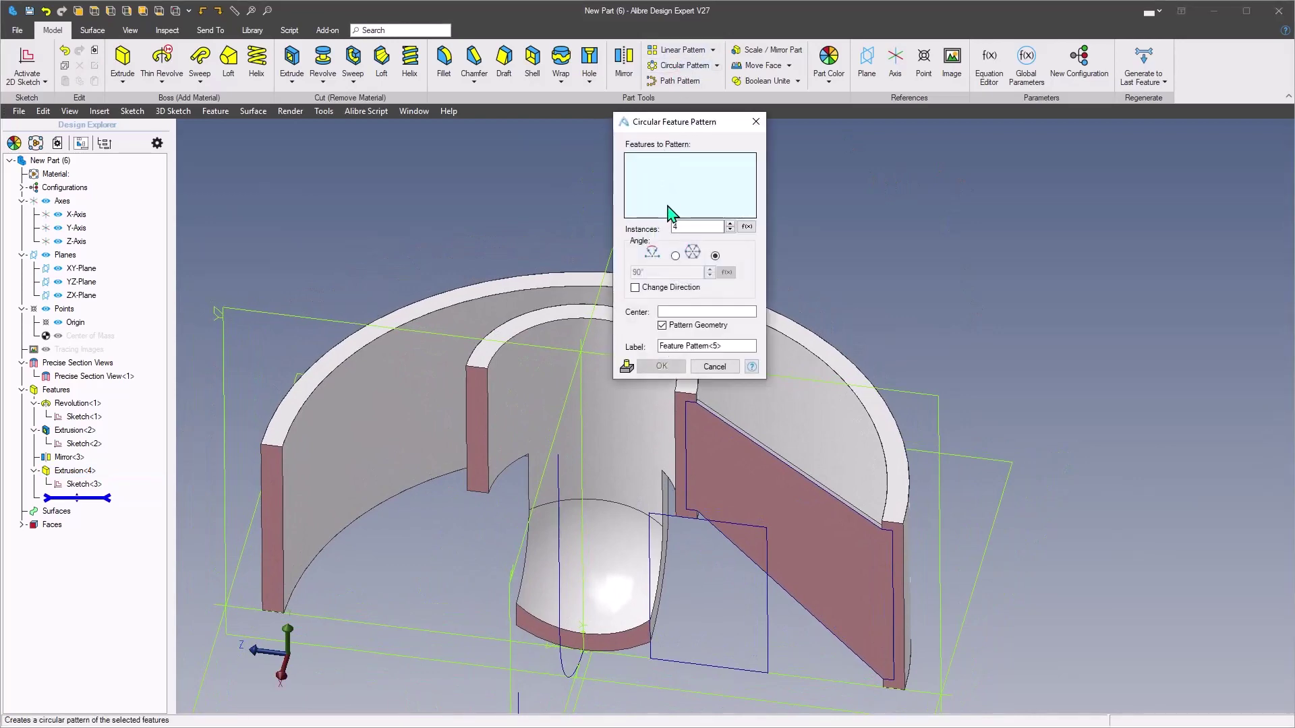
{"action": "left_click", "coordinate": [80, 471]}
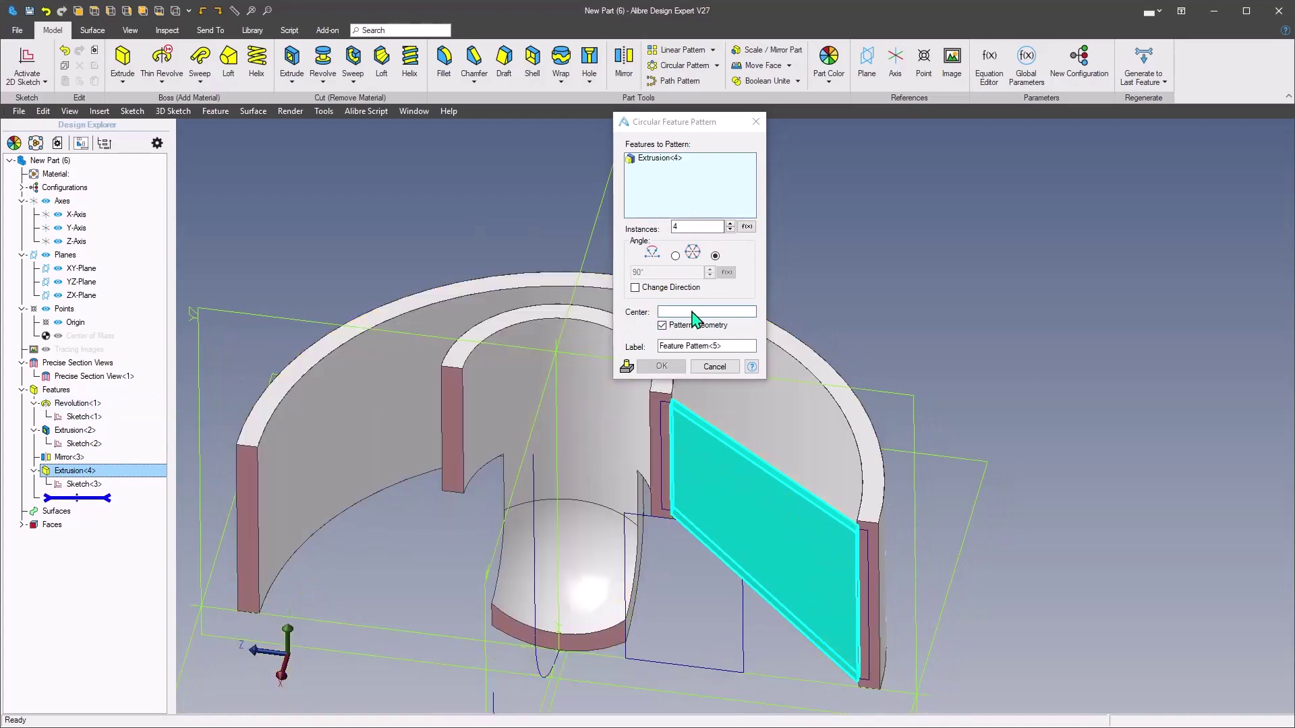
{"action": "left_click", "coordinate": [687, 314]}
{"action": "left_click", "coordinate": [557, 402]}
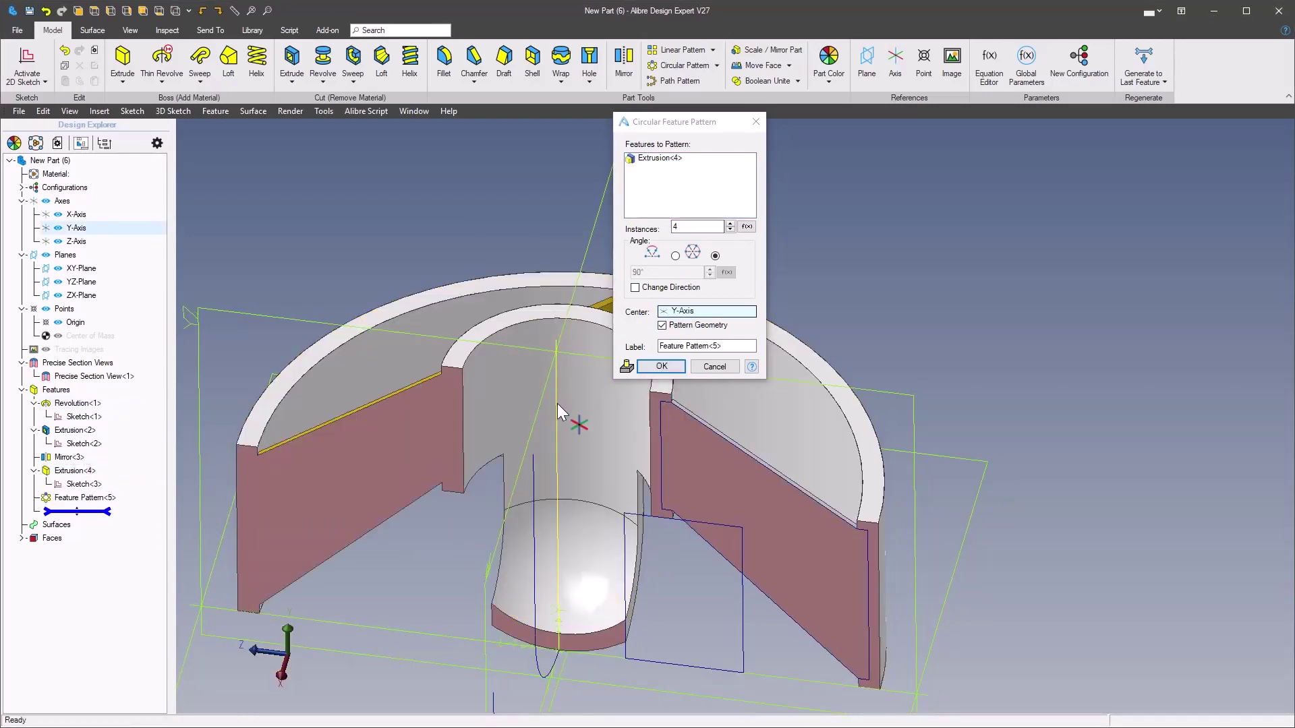
{"action": "left_click_drag", "start_coordinate": [711, 226], "coordinate": [629, 238]}
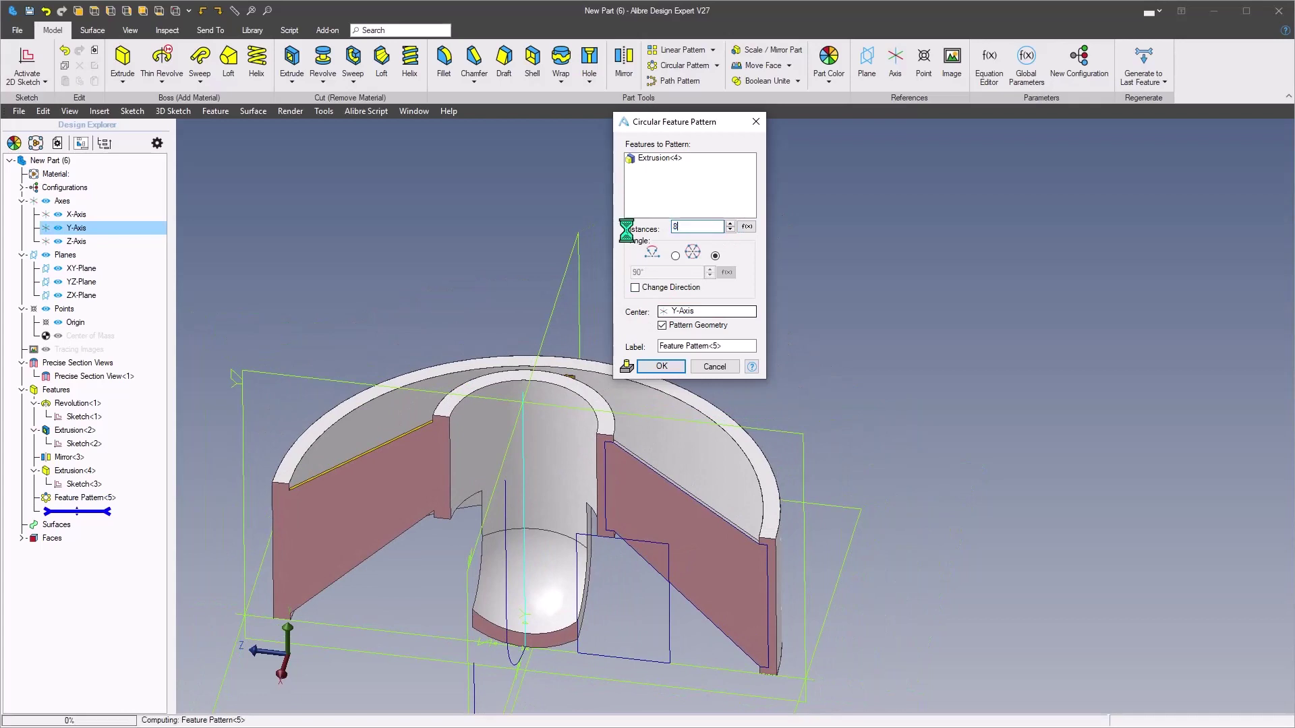
{"action": "key", "text": "Tab"}
{"action": "left_click", "coordinate": [663, 367]}
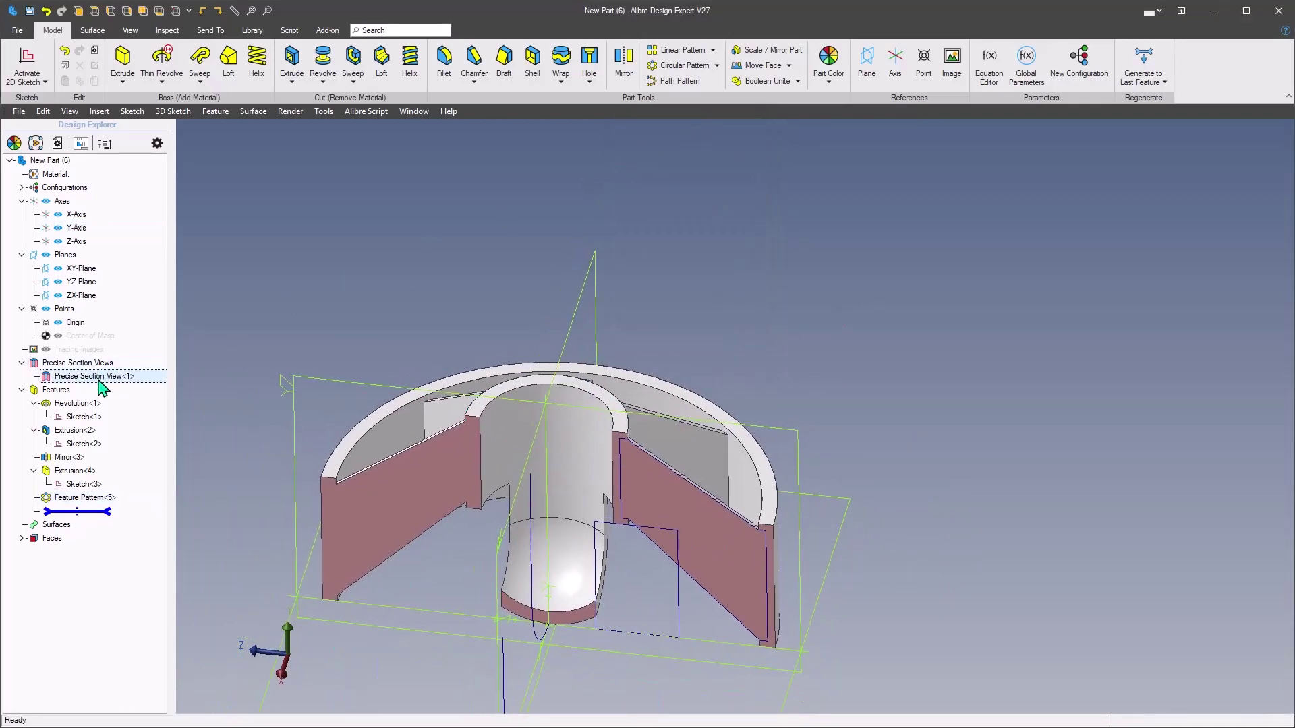
Step: Turn off the precise section view and assign ABS as the part's material
{"action": "double_click", "coordinate": [102, 379]}
{"action": "middle_click_drag", "start_coordinate": [732, 205], "coordinate": [385, 208]}
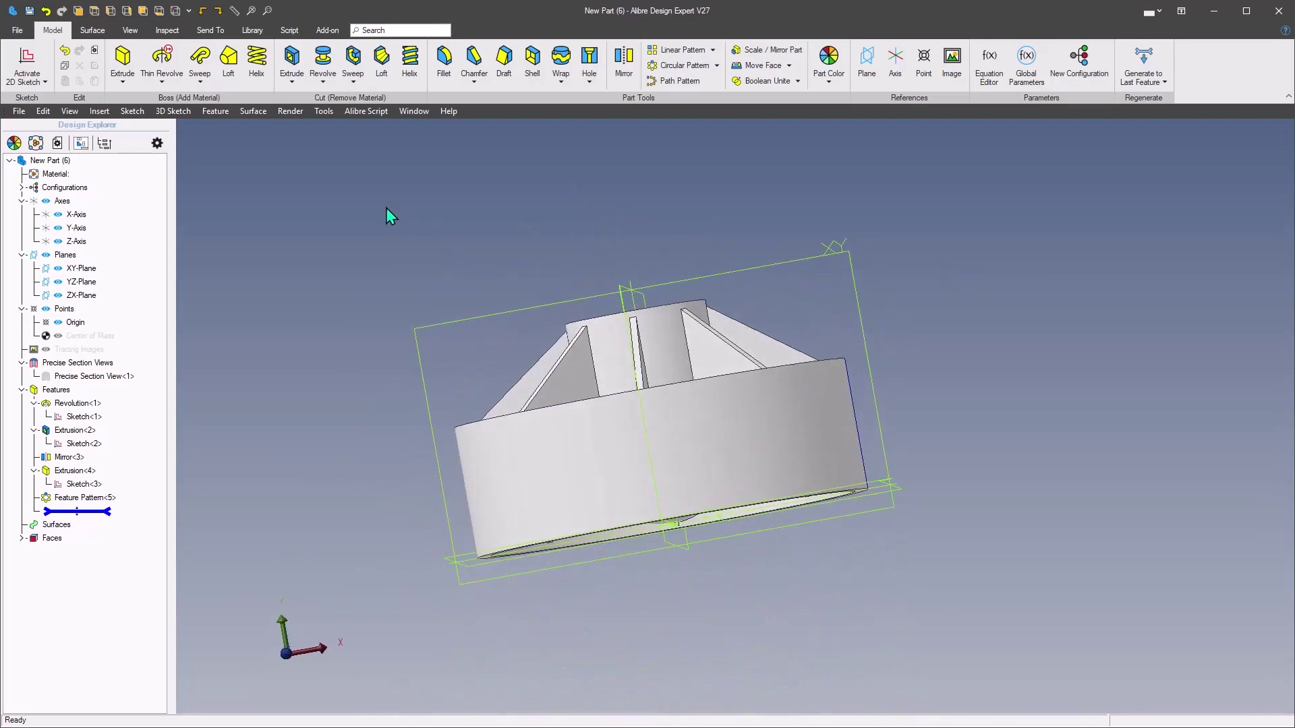
{"action": "right_click", "coordinate": [50, 182]}
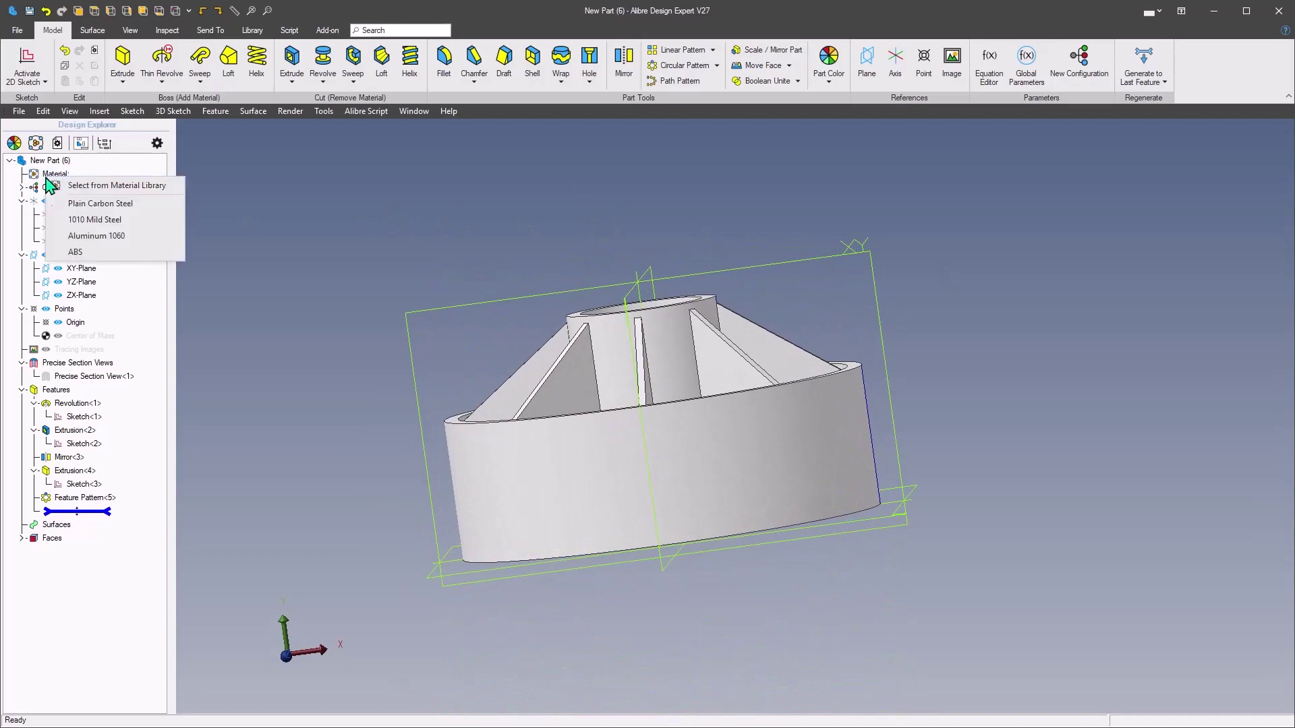
{"action": "left_click", "coordinate": [75, 252]}
Step: Calculate the part's physical properties to check its volume and mass, and close the results
{"action": "left_click", "coordinate": [314, 111]}
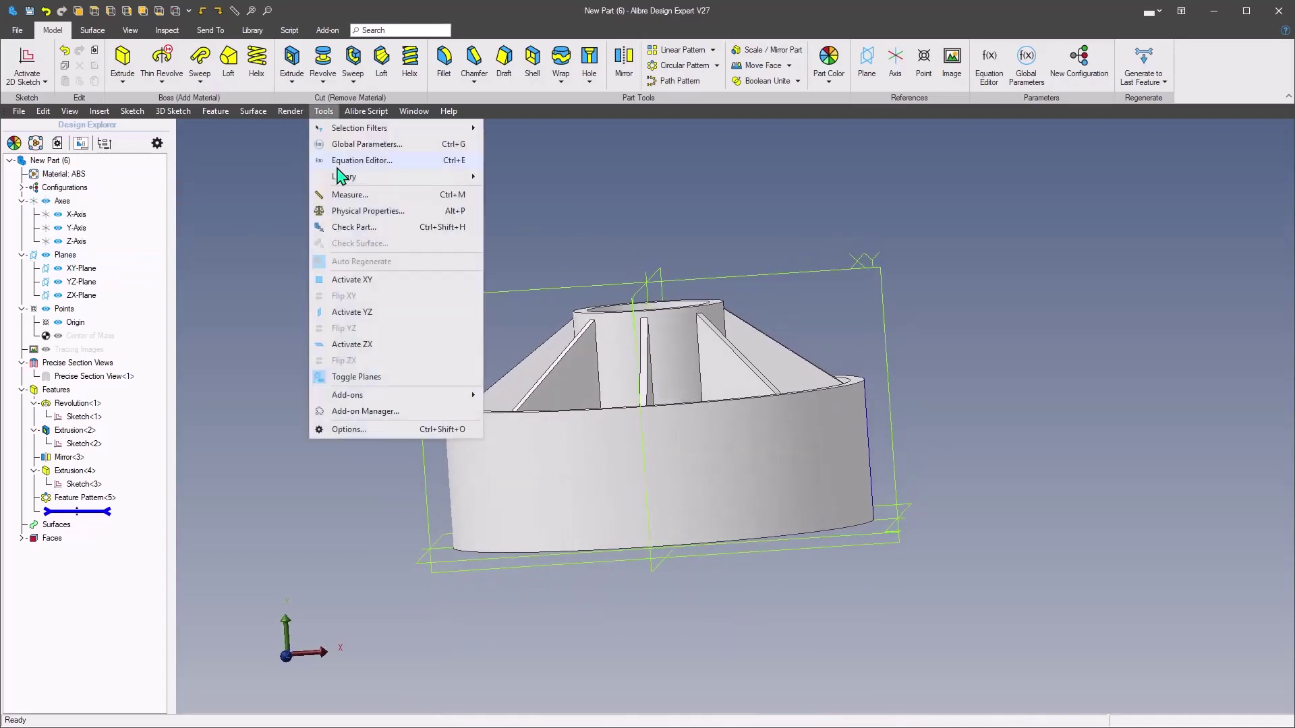
{"action": "left_click", "coordinate": [345, 211]}
{"action": "left_click", "coordinate": [505, 87]}
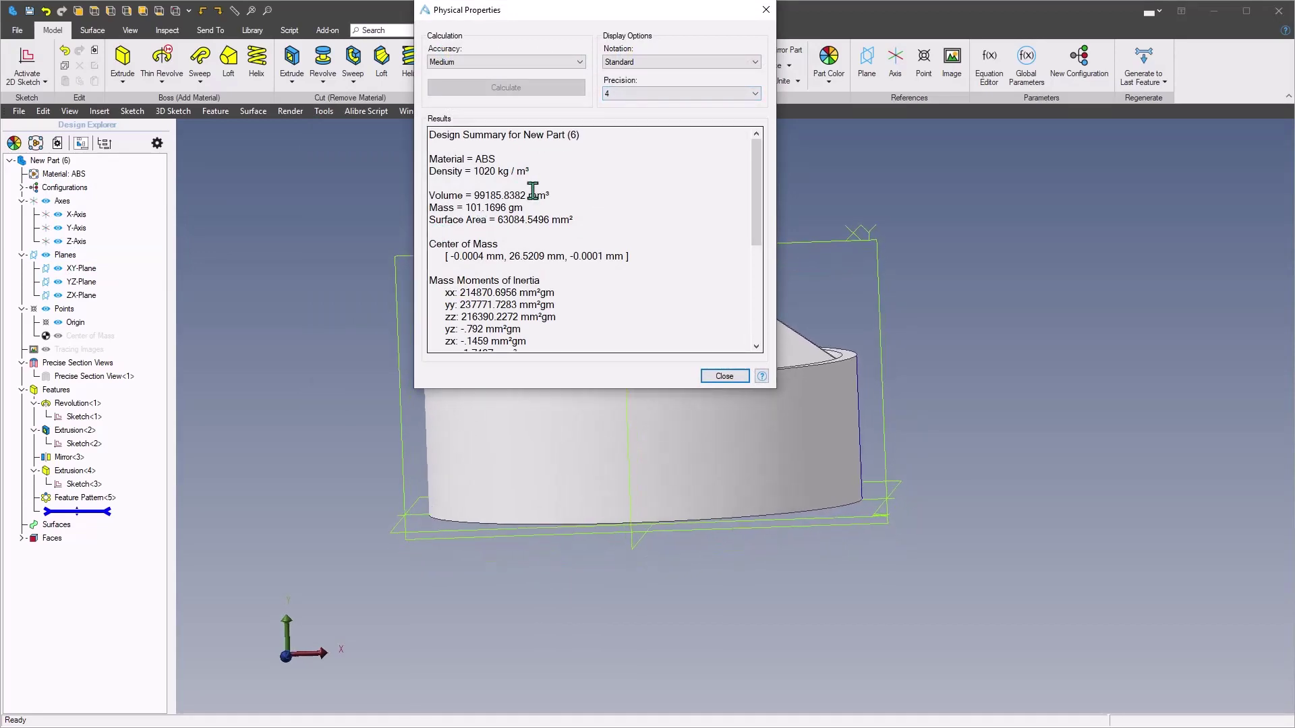
{"action": "left_click", "coordinate": [725, 377]}
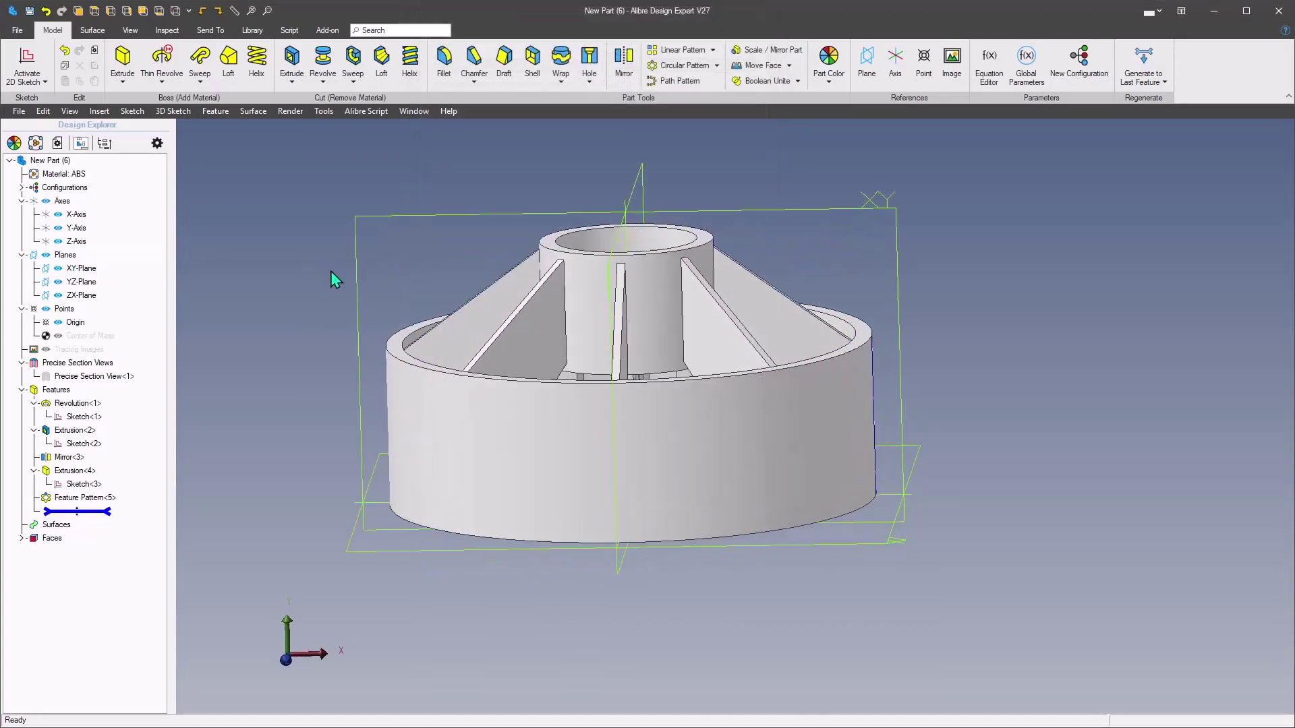
{"action": "middle_click_drag", "start_coordinate": [305, 261], "coordinate": [349, 370]}
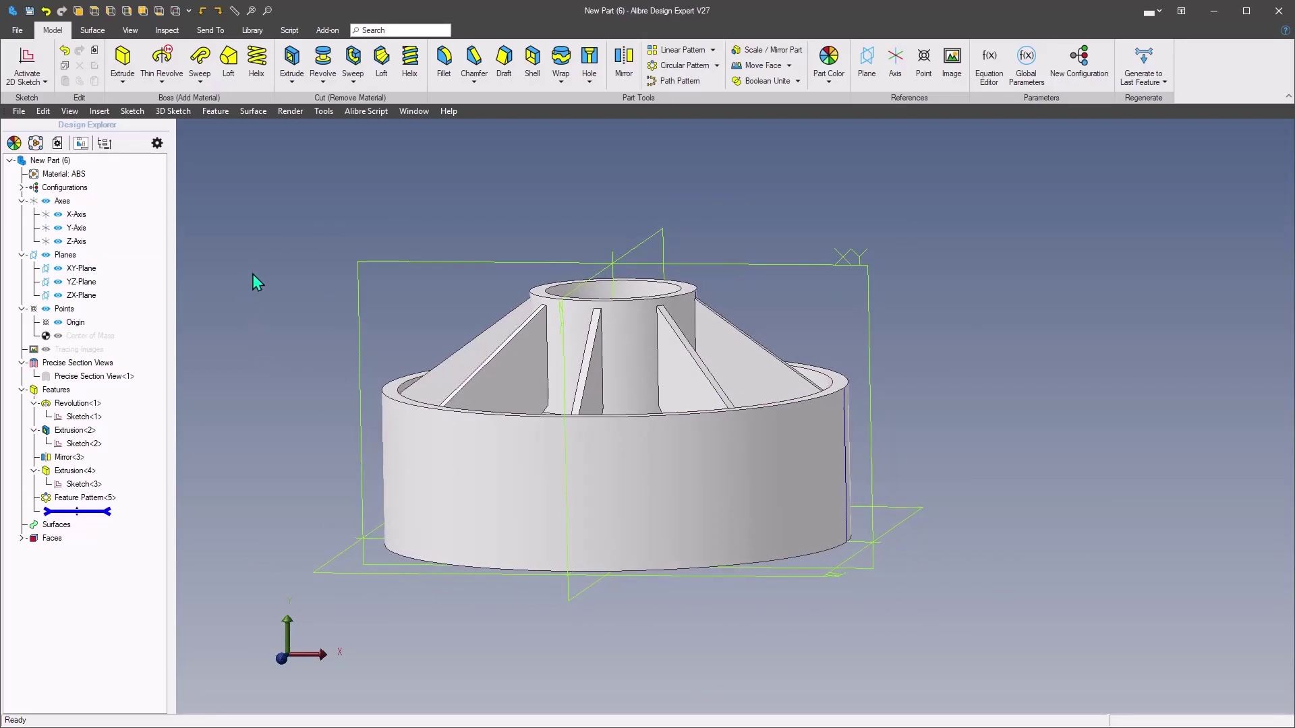
Step: Roll the feature history back to directly after the initial revolved feature
{"action": "scroll", "coordinate": [344, 299], "scroll_direction": "down", "scroll_amount": 2}
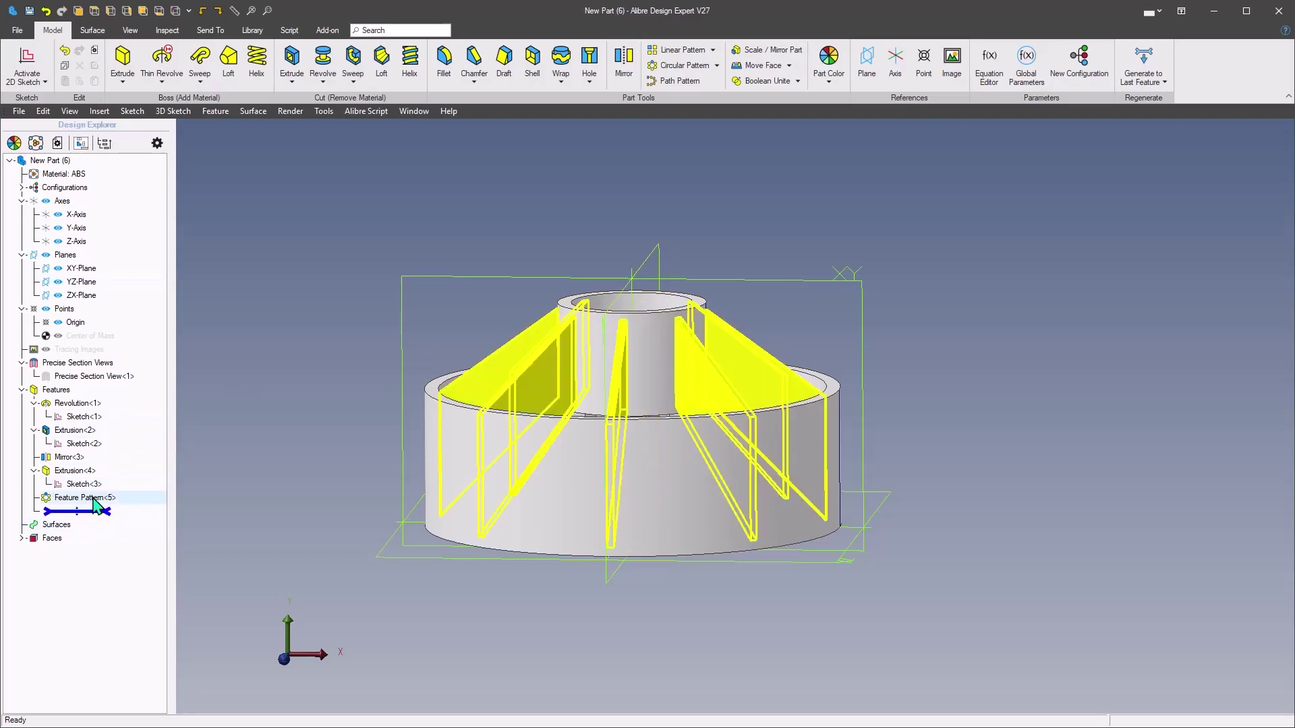
{"action": "left_click_drag", "start_coordinate": [94, 509], "coordinate": [94, 498]}
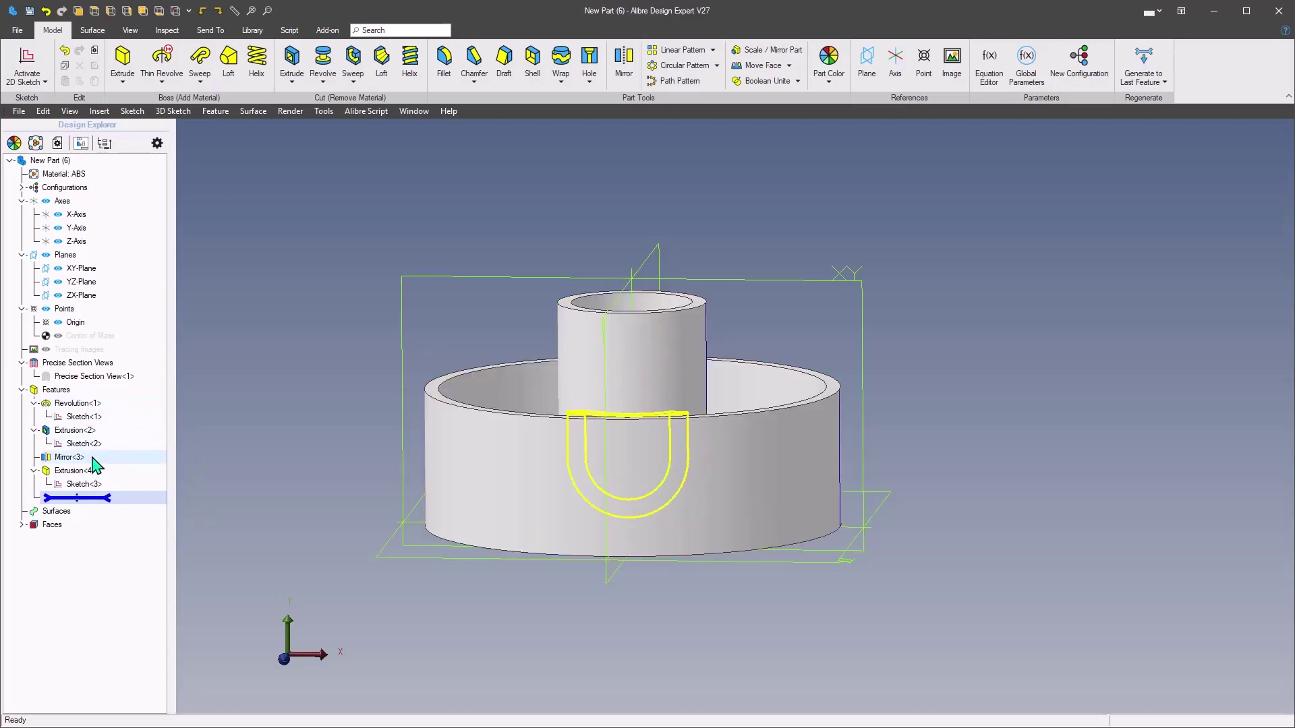
{"action": "left_click_drag", "start_coordinate": [110, 480], "coordinate": [101, 431]}
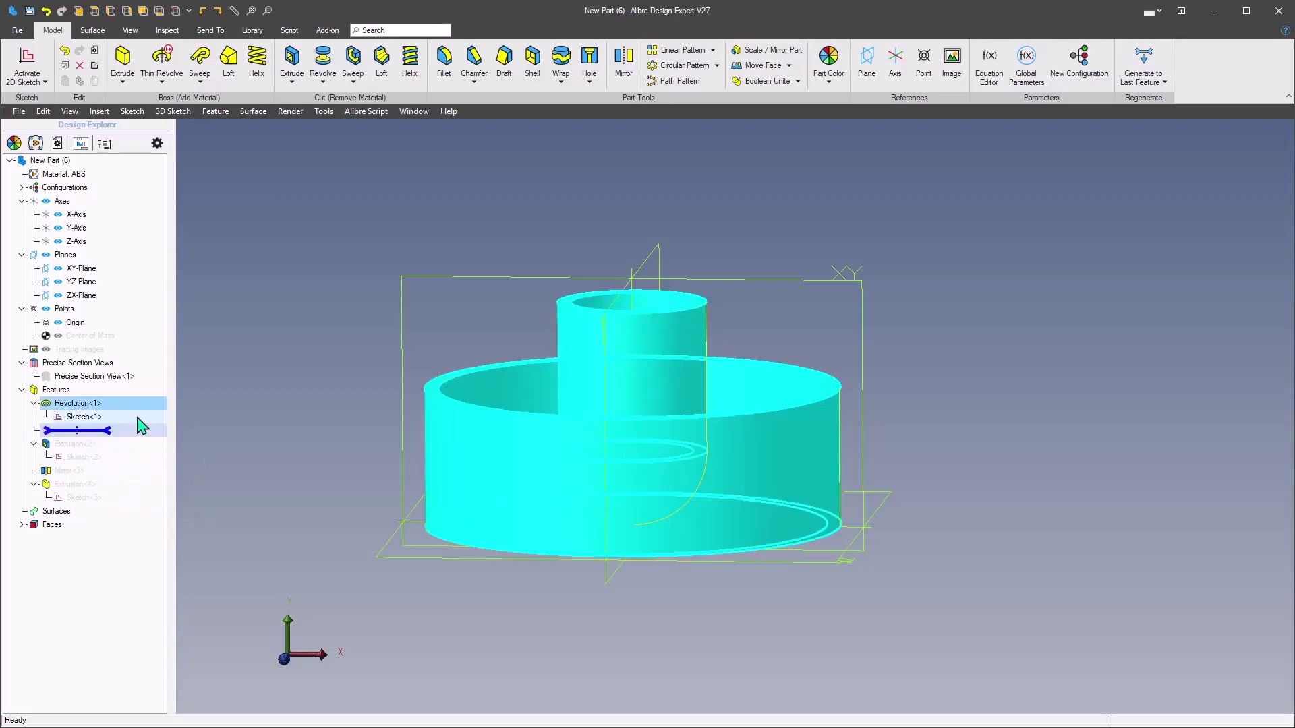
Step: Open the initial revolved feature's sketch for editing
{"action": "right_click", "coordinate": [94, 406]}
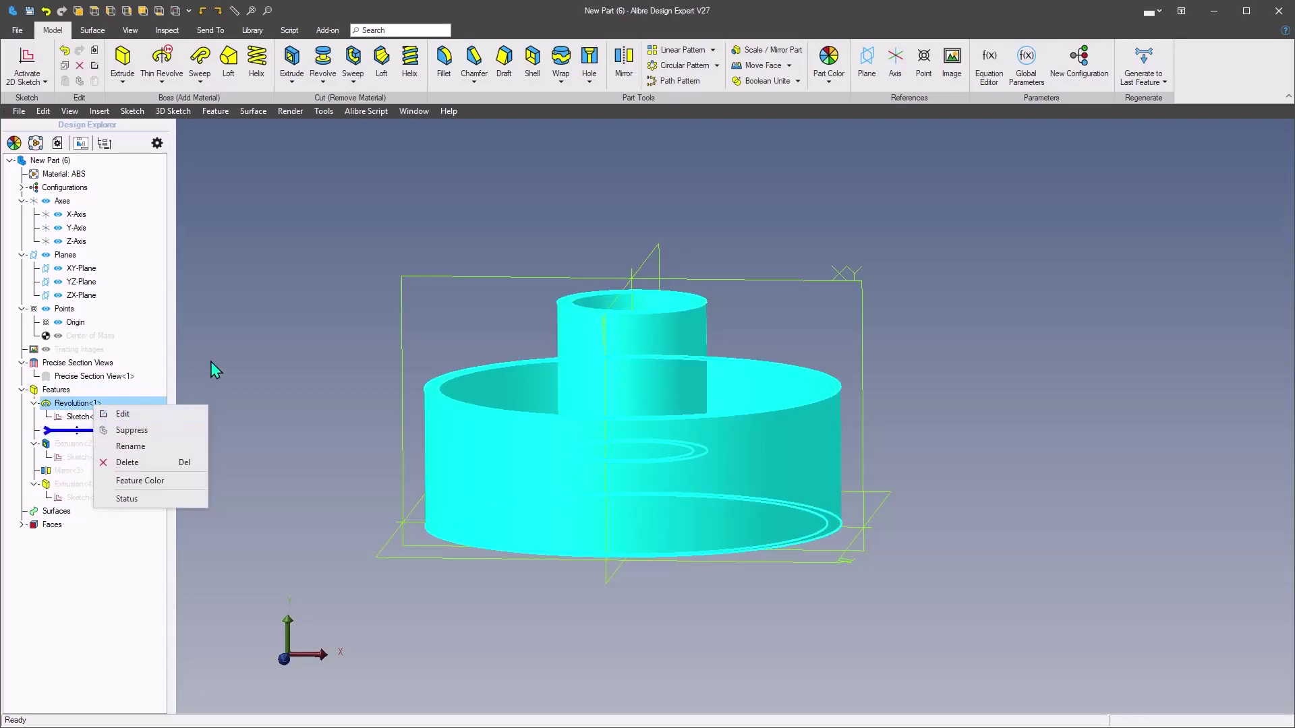
{"action": "left_click", "coordinate": [211, 361]}
{"action": "right_click", "coordinate": [83, 415]}
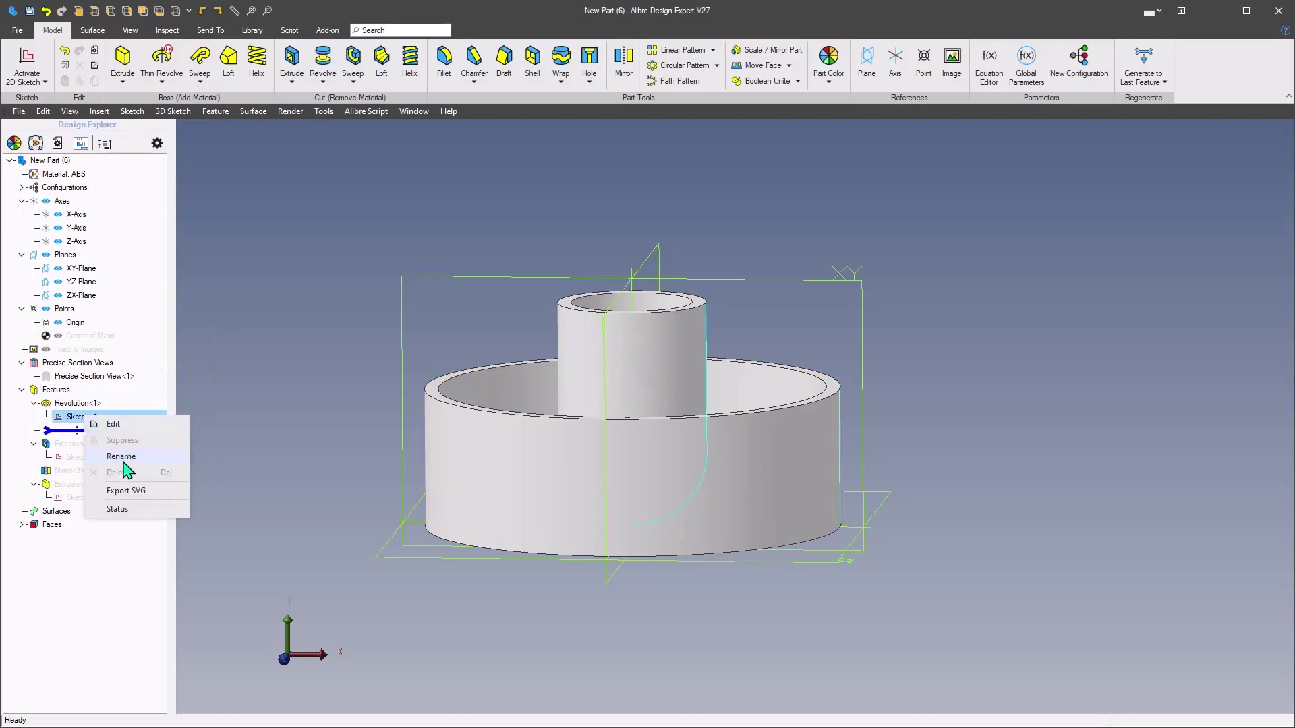
{"action": "left_click", "coordinate": [116, 425]}
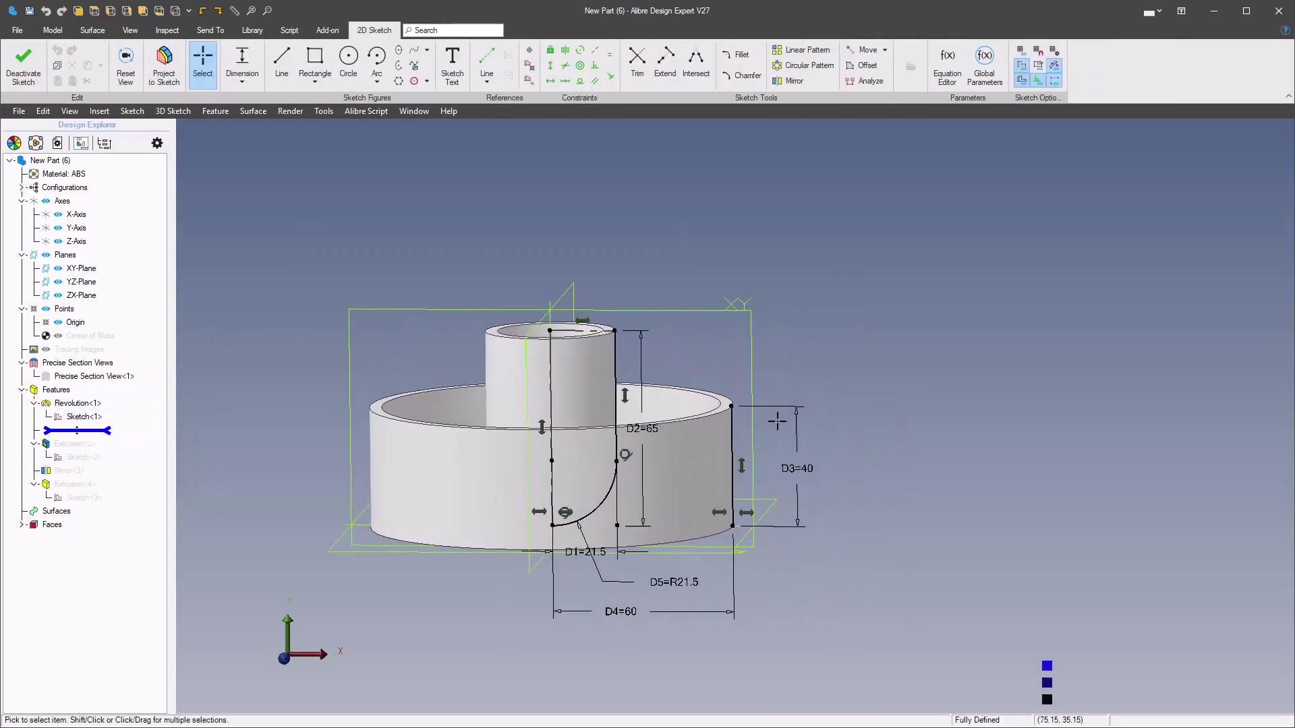
{"action": "right_click", "coordinate": [90, 411]}
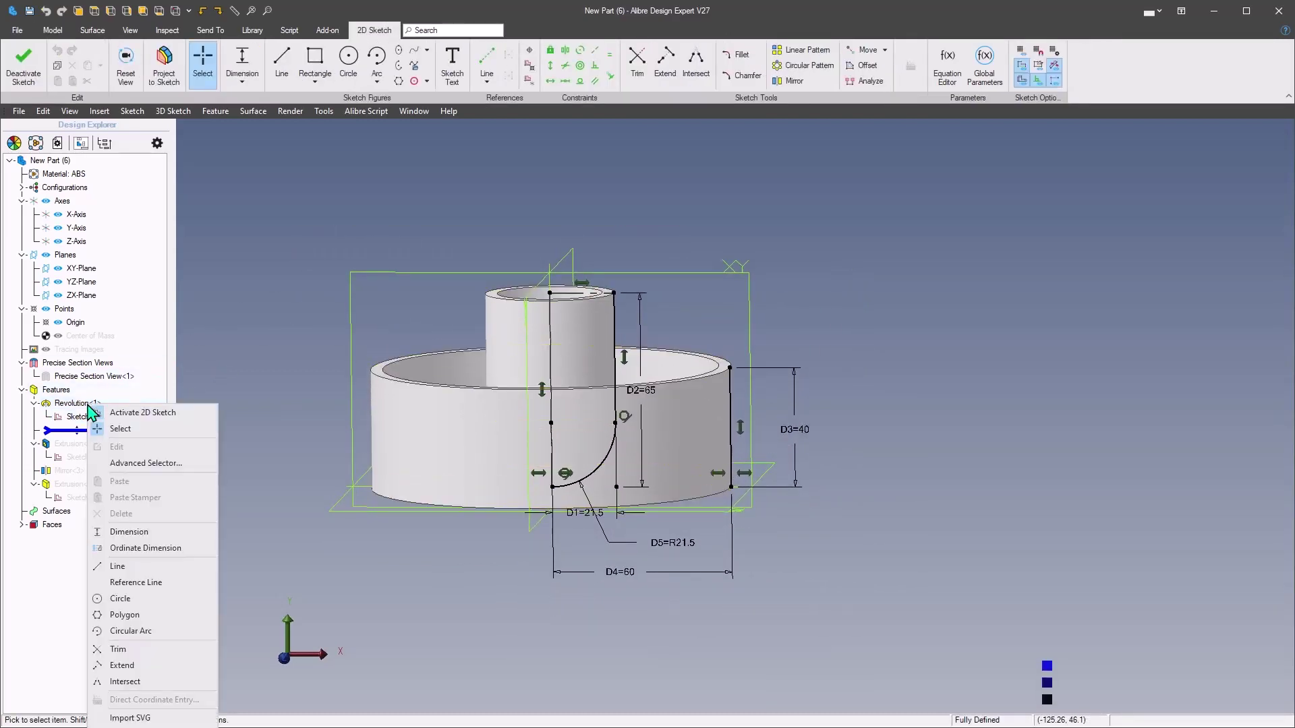
{"action": "left_click", "coordinate": [239, 332]}
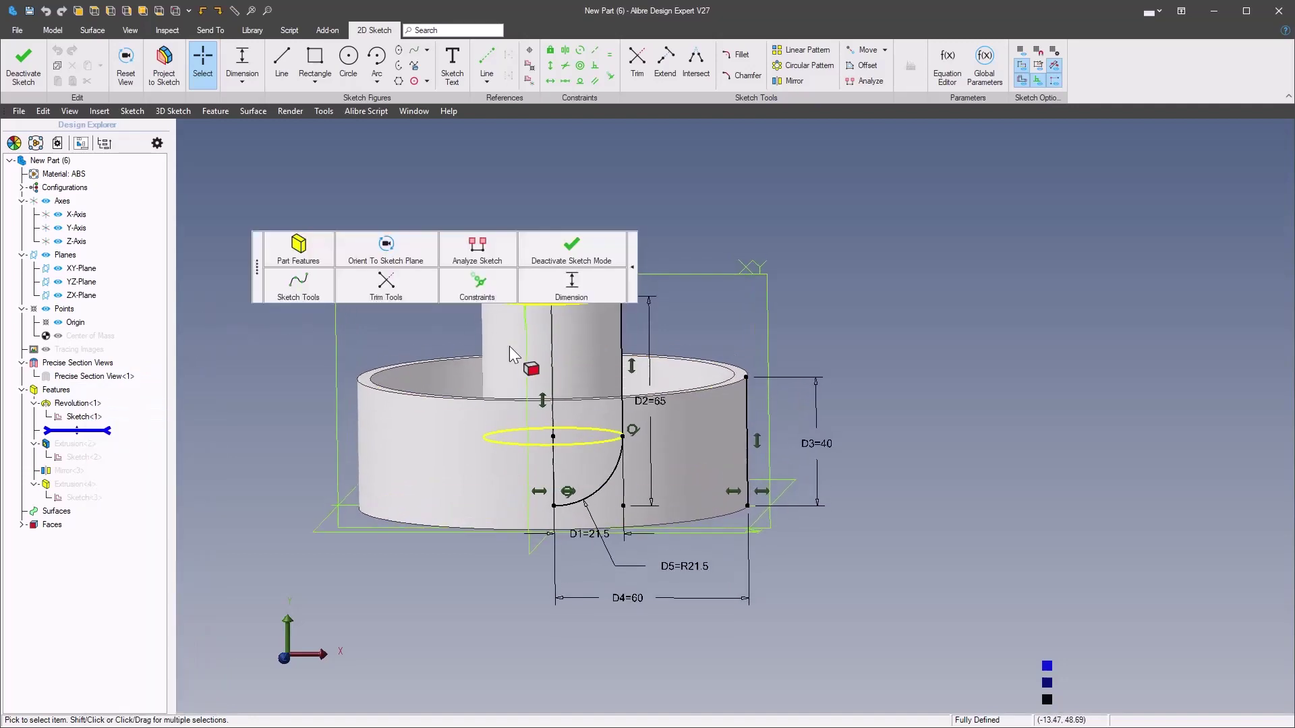
{"action": "scroll", "coordinate": [598, 456], "scroll_direction": "up", "scroll_amount": 3}
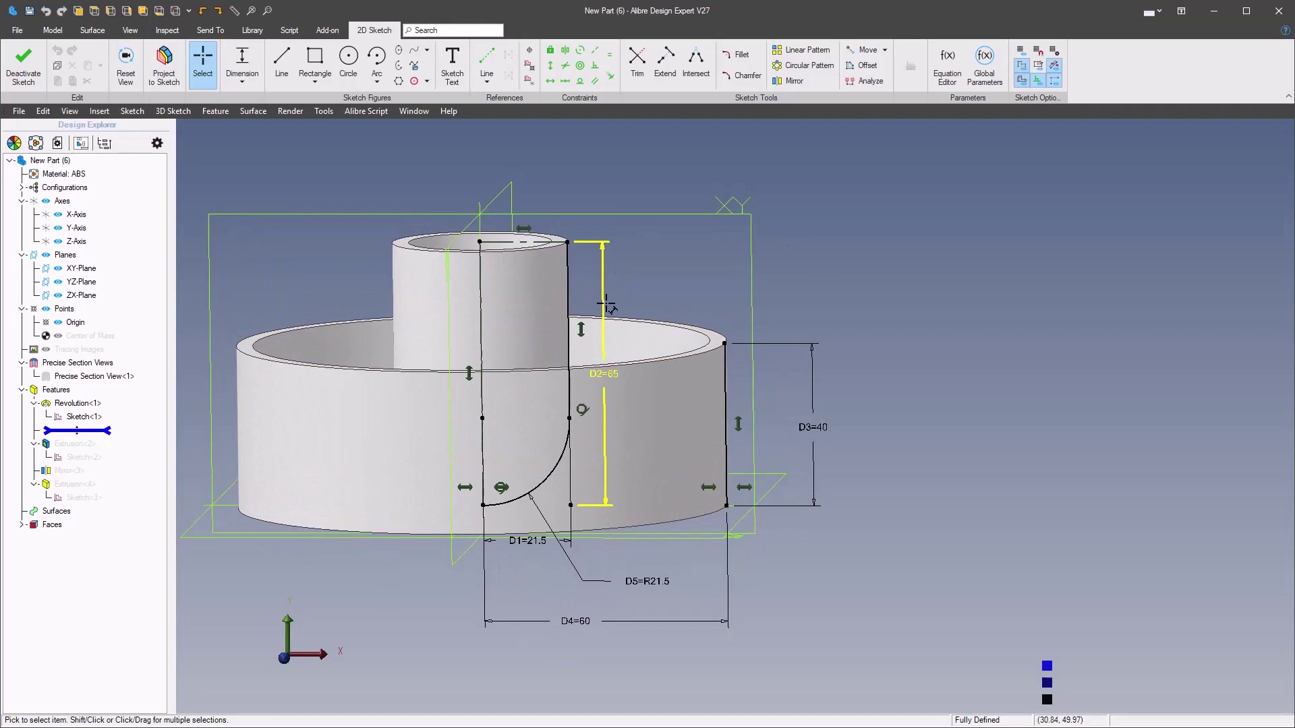
{"action": "middle_click_drag", "start_coordinate": [571, 268], "coordinate": [586, 289]}
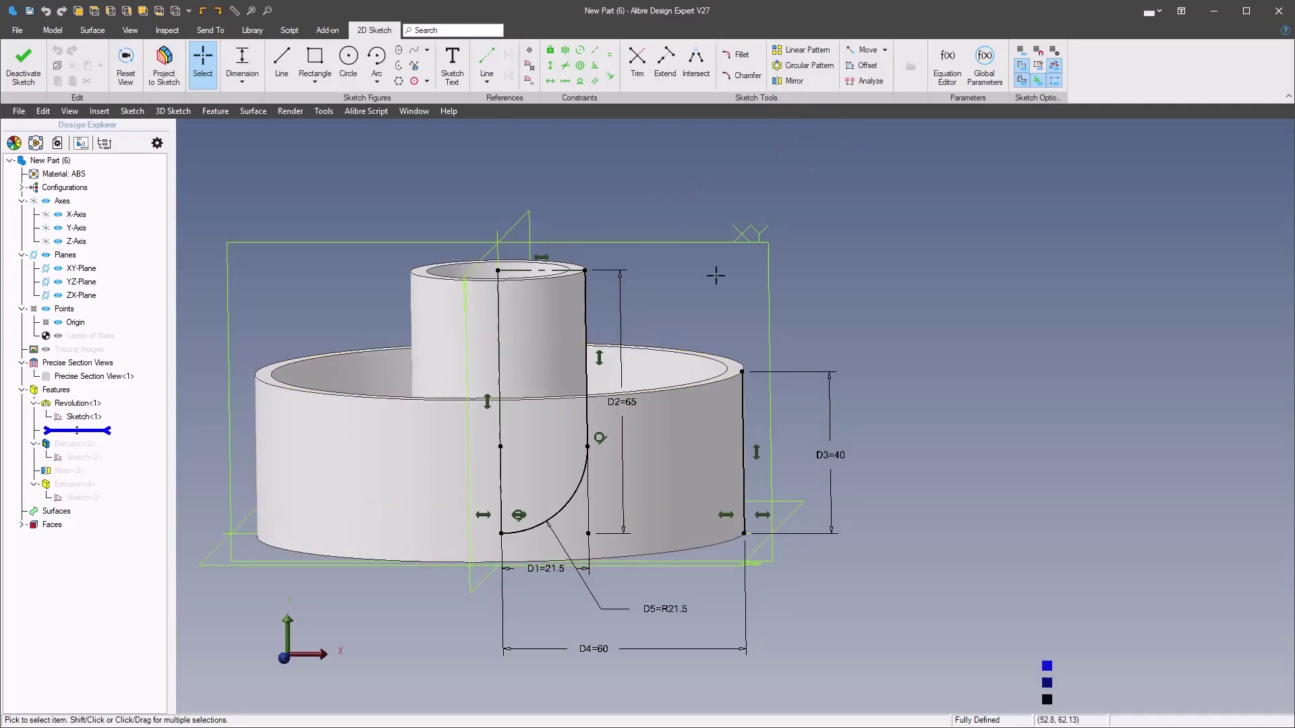
Step: Offset the central tube's vertical line and bottom arc 4 mm inward
{"action": "left_click", "coordinate": [865, 65]}
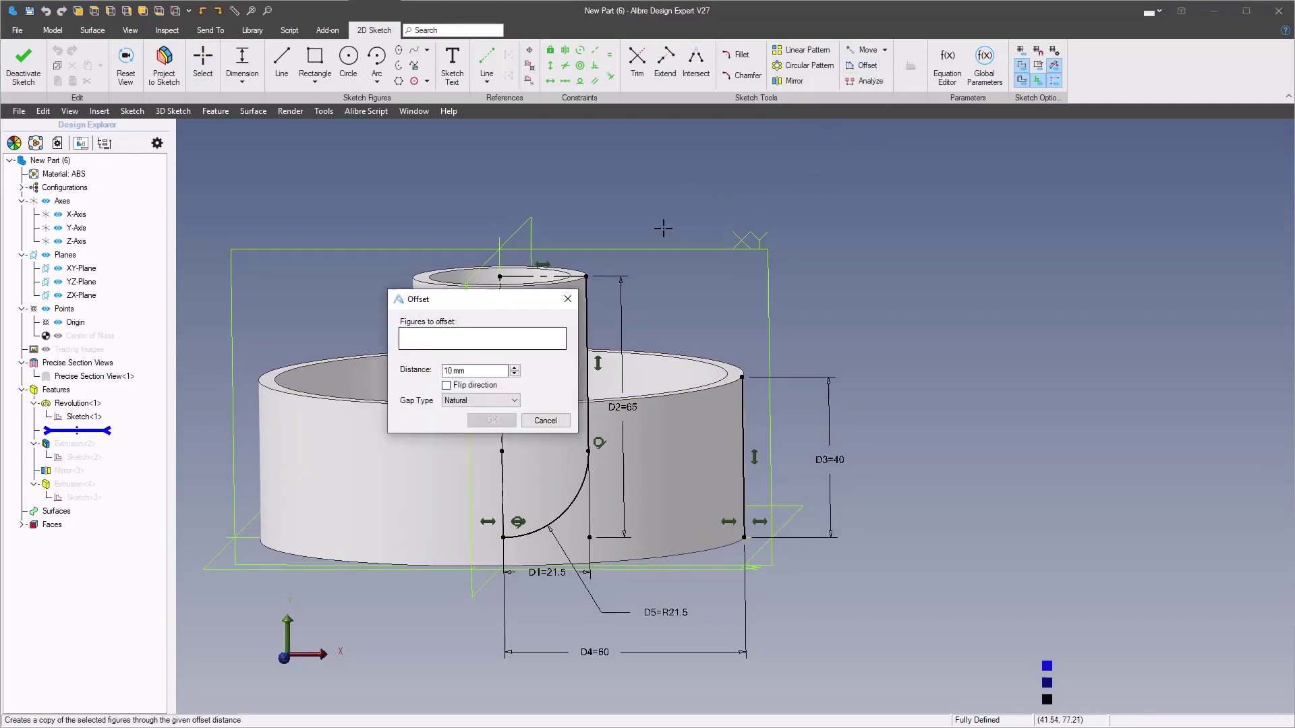
{"action": "left_click", "coordinate": [485, 371]}
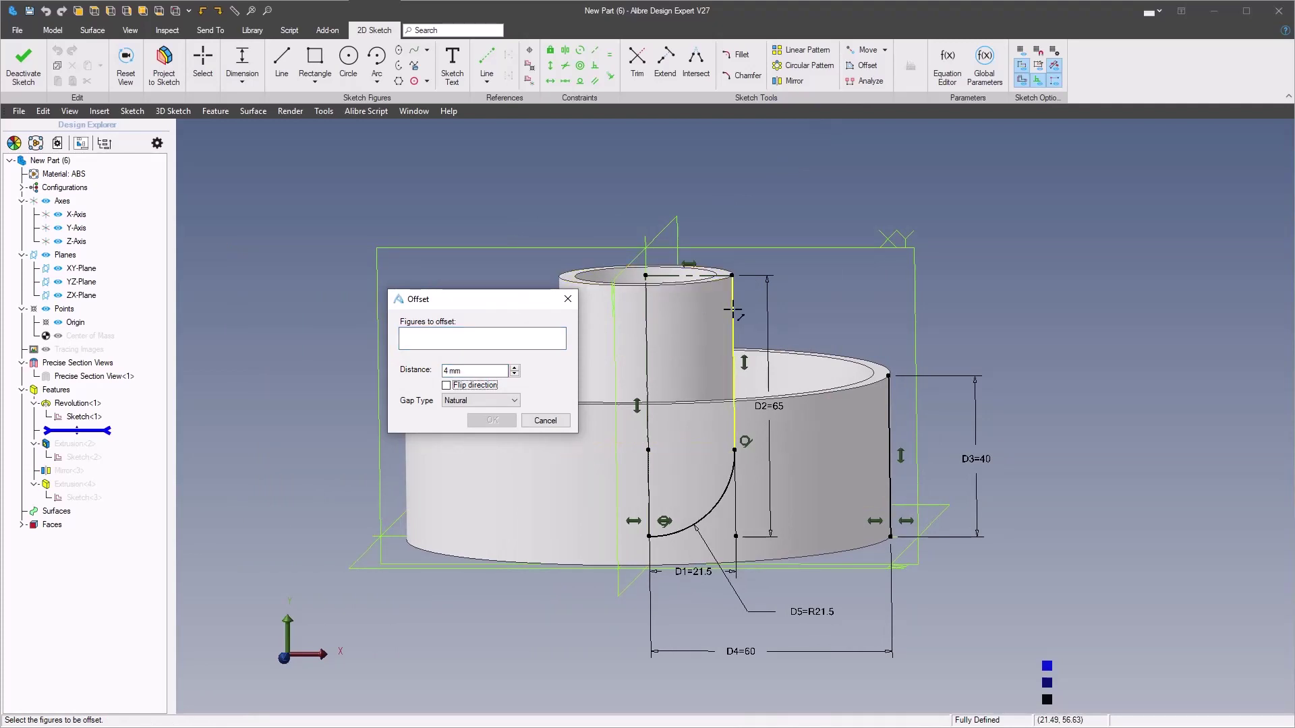
{"action": "left_click", "coordinate": [730, 398]}
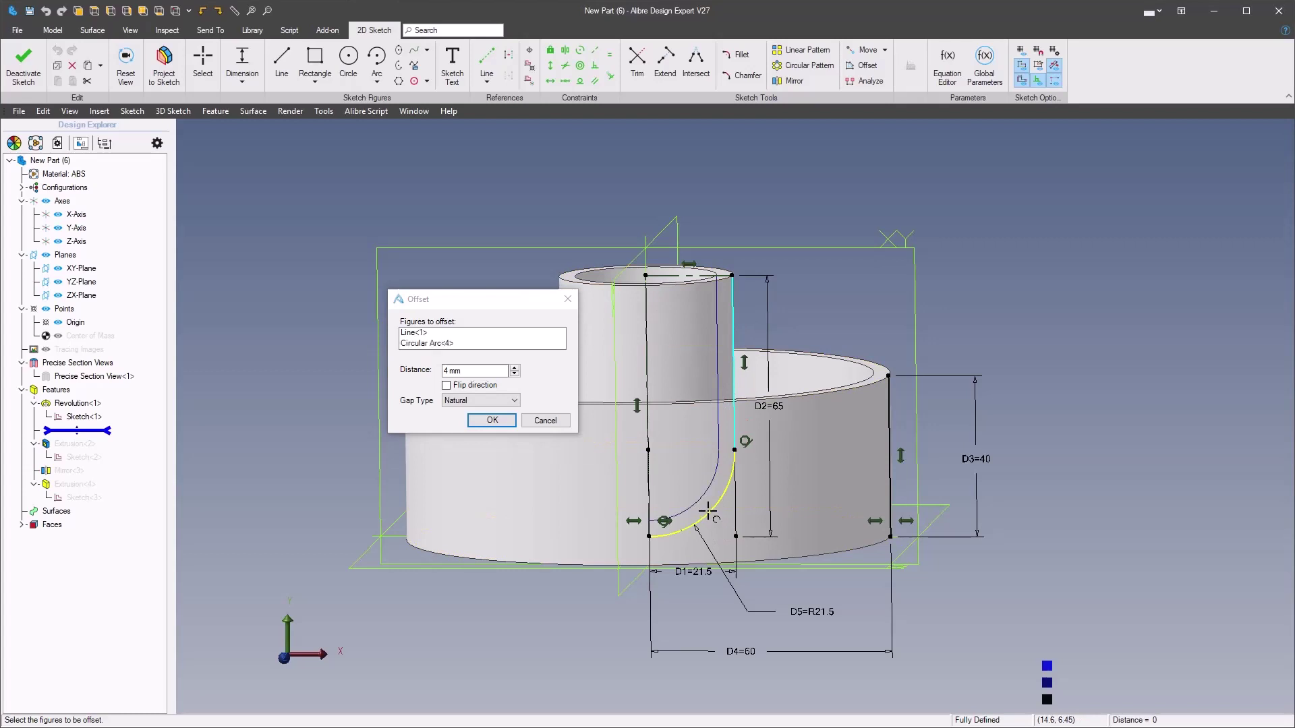
{"action": "left_click", "coordinate": [492, 420]}
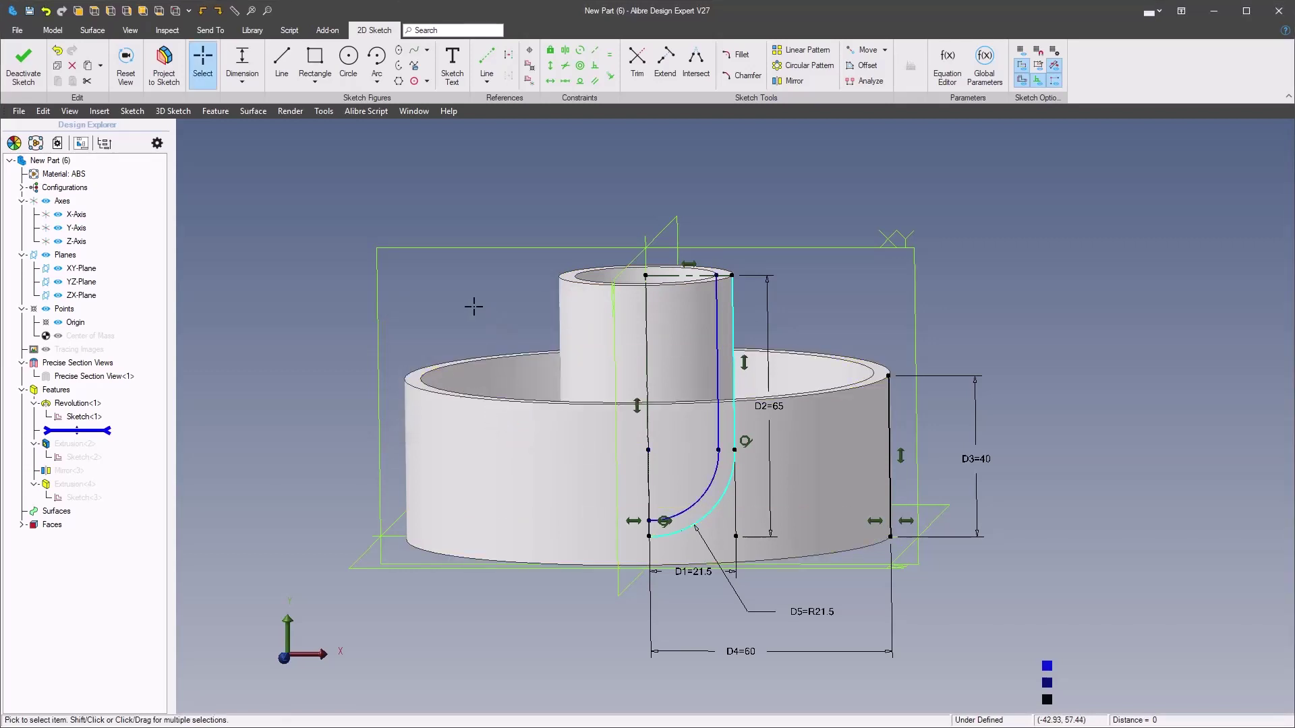
Step: Close the offset tube profile with short lines at its bottom centre and top rim
{"action": "right_click", "coordinate": [577, 276]}
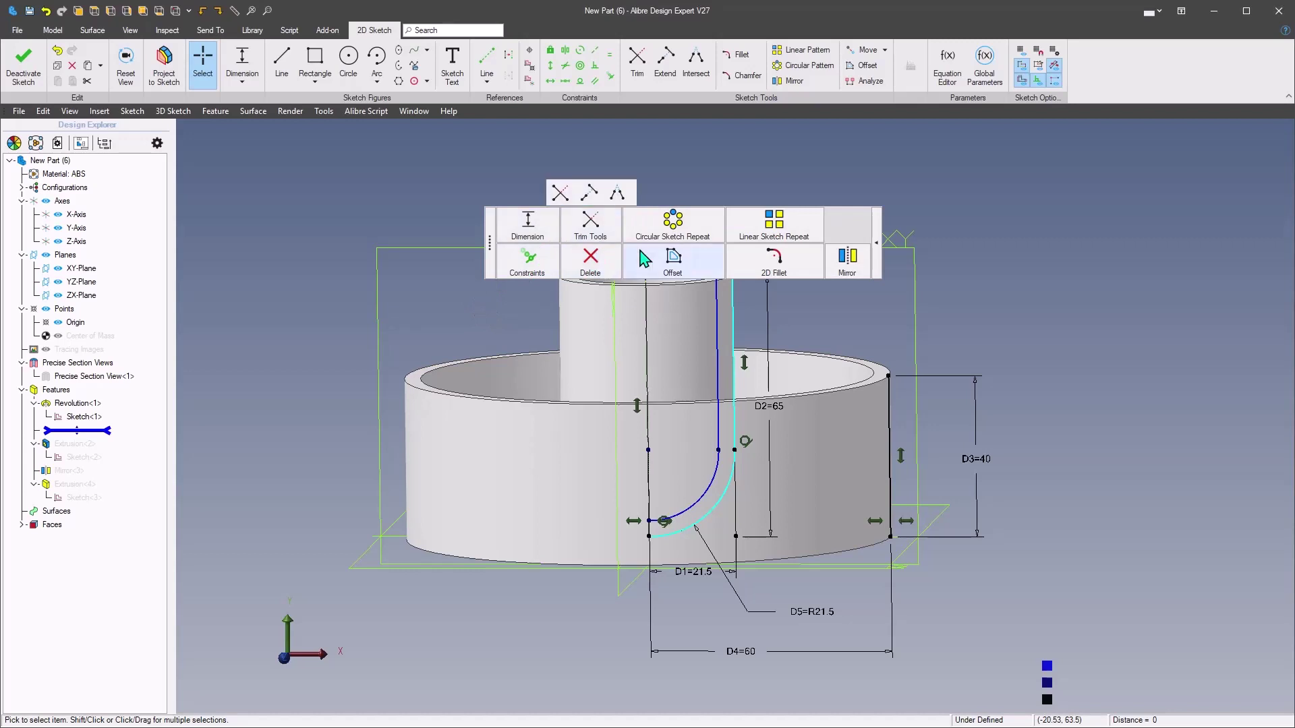
{"action": "right_click", "coordinate": [412, 324]}
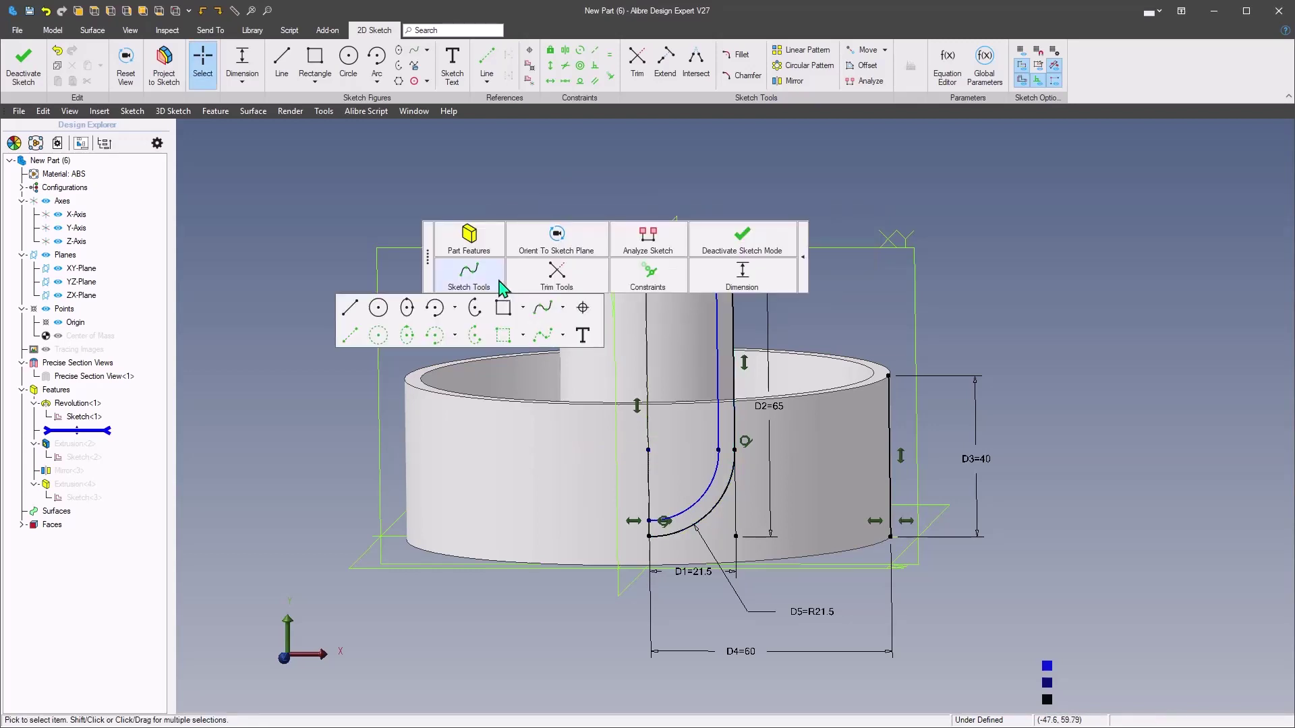
{"action": "left_click", "coordinate": [349, 308]}
{"action": "scroll", "coordinate": [545, 470], "scroll_direction": "up", "scroll_amount": 5}
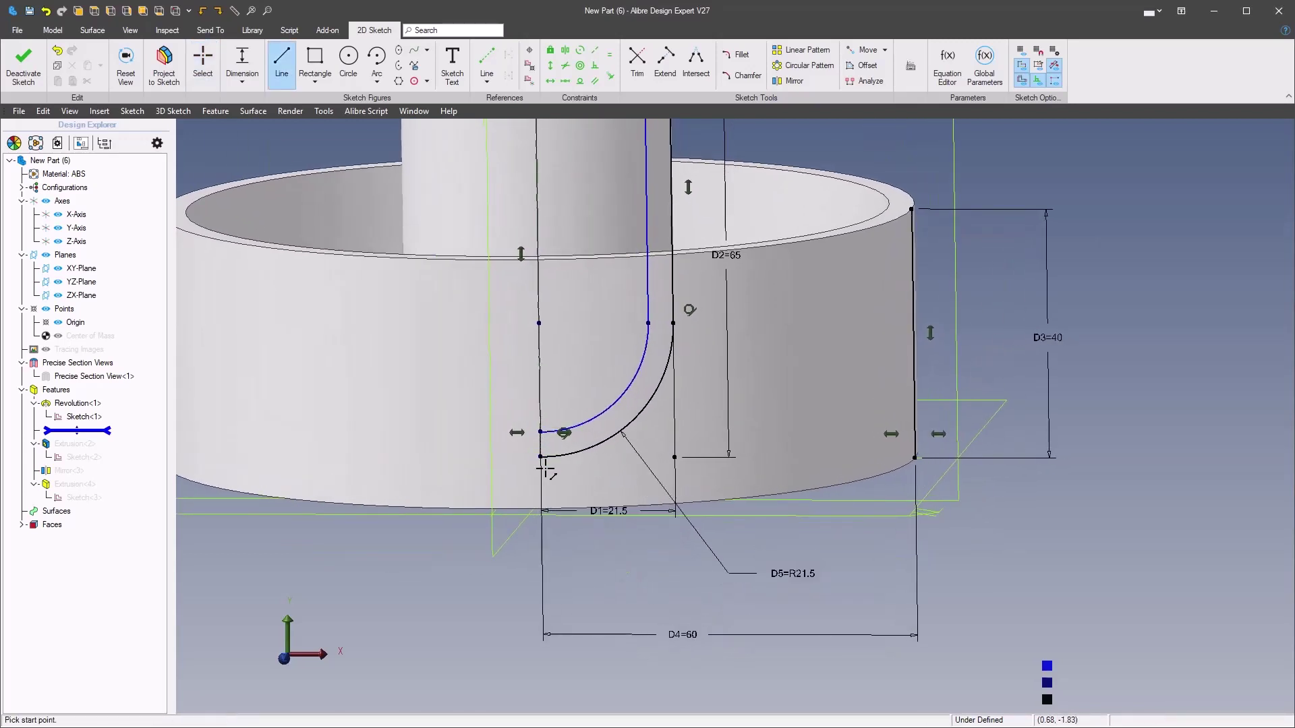
{"action": "left_click", "coordinate": [540, 457]}
{"action": "scroll", "coordinate": [613, 361], "scroll_direction": "down", "scroll_amount": 3}
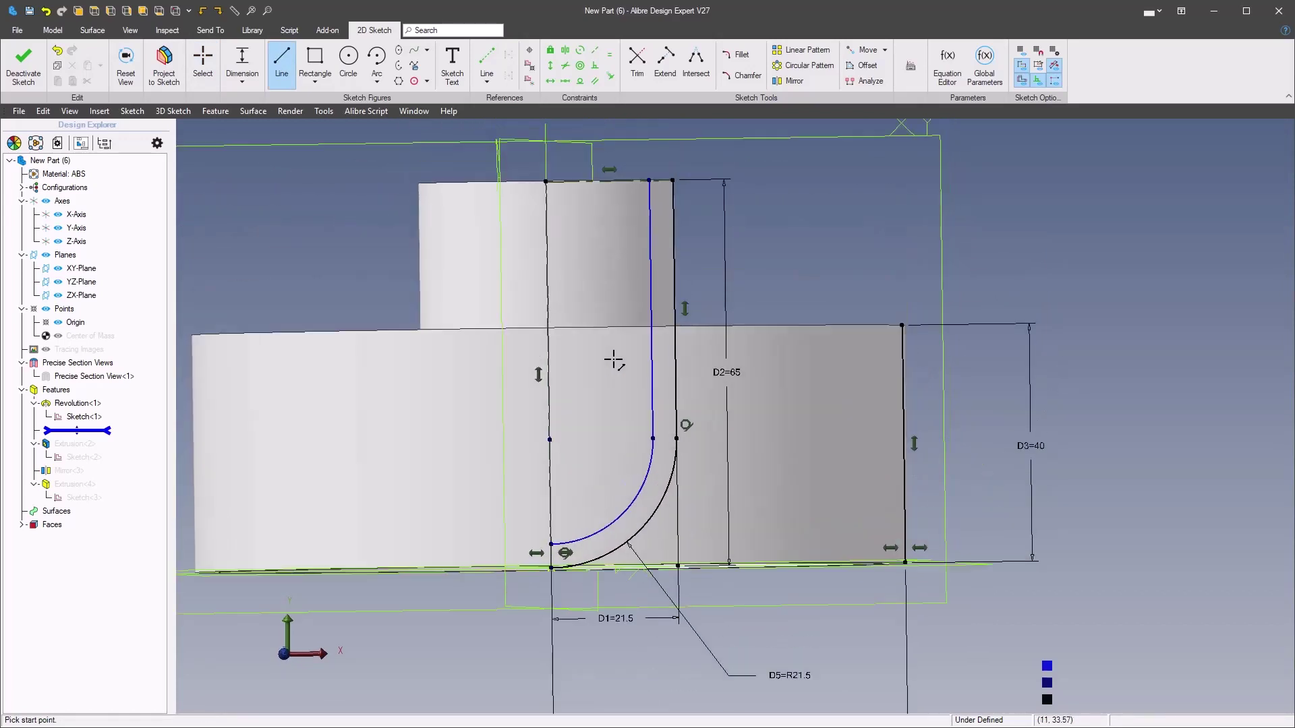
{"action": "scroll", "coordinate": [625, 338], "scroll_direction": "up", "scroll_amount": 6}
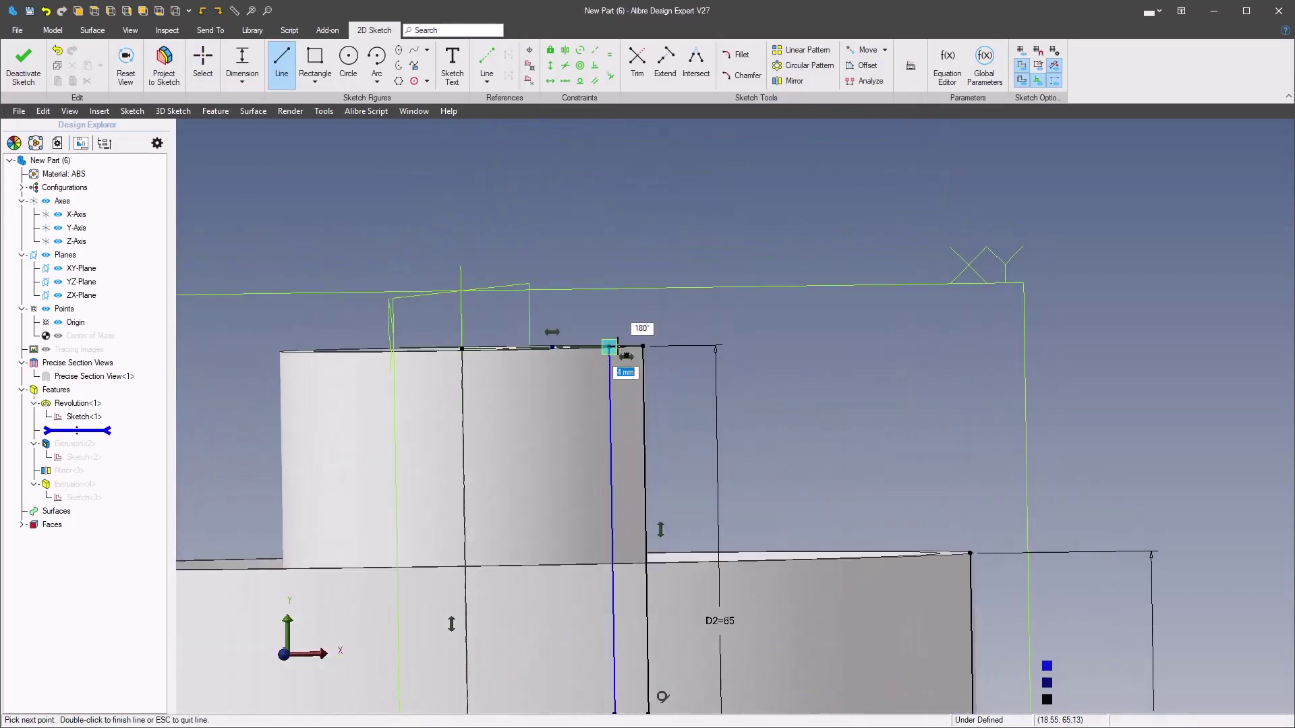
{"action": "double_click", "coordinate": [642, 347]}
Step: Dimension the tube's wall thickness as 4 mm at both the top rim and the bottom centre
{"action": "right_click", "coordinate": [581, 298]}
{"action": "left_click", "coordinate": [1005, 257]}
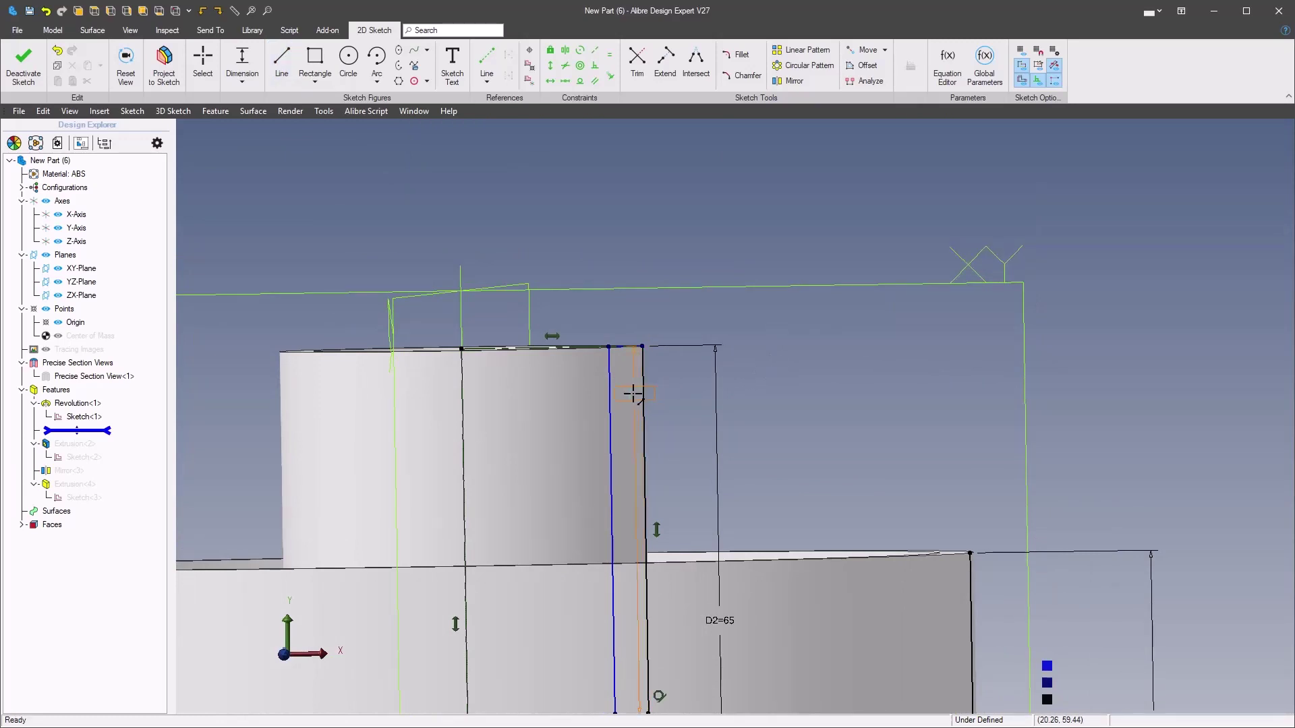
{"action": "left_click", "coordinate": [664, 303]}
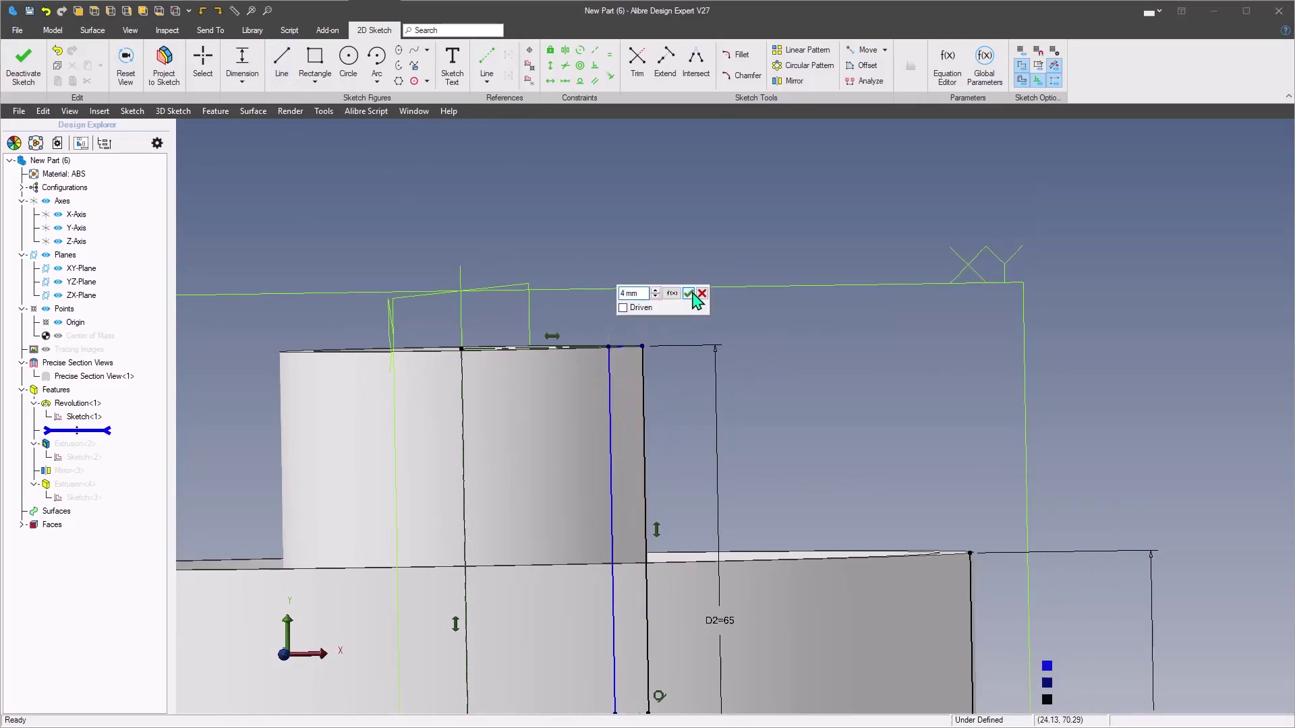
{"action": "left_click", "coordinate": [689, 293]}
{"action": "mouse_move", "coordinate": [695, 299]}
{"action": "middle_mouse_down"}
{"action": "mouse_move", "coordinate": [774, 317]}
{"action": "mouse_move", "coordinate": [752, 353]}
{"action": "mouse_move", "coordinate": [694, 376]}
{"action": "middle_mouse_up"}
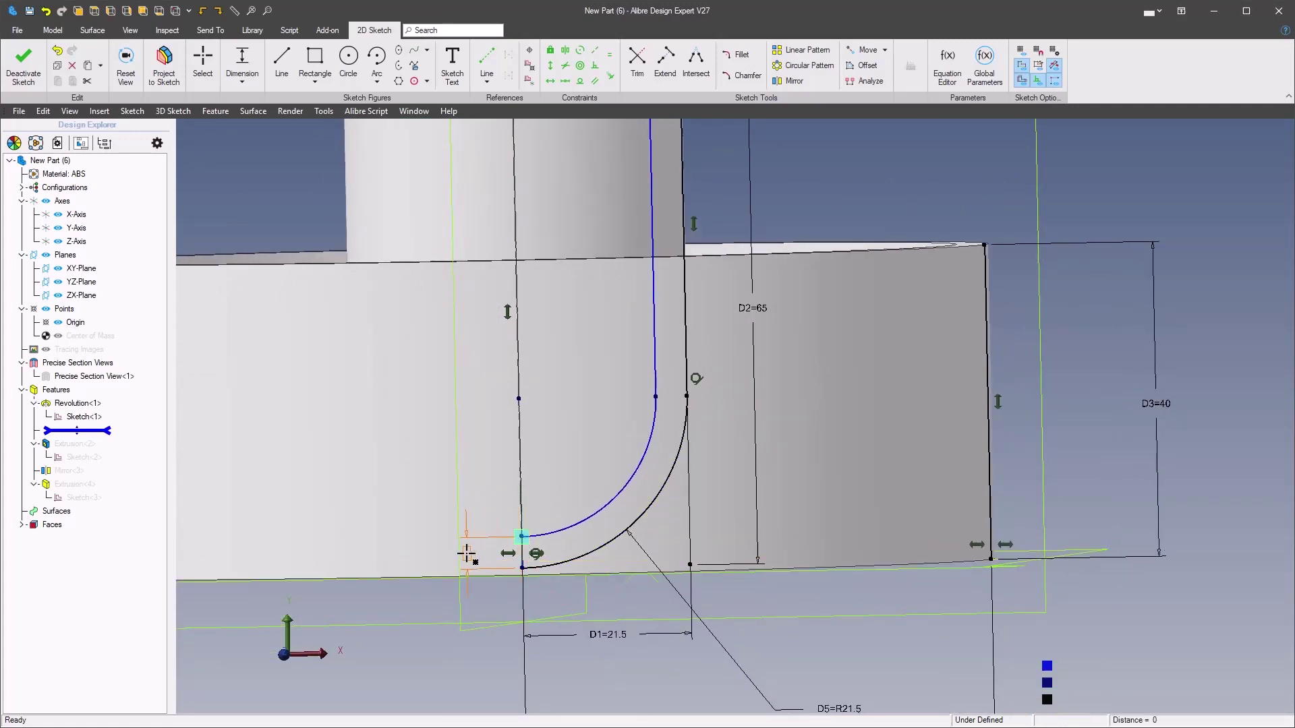
{"action": "left_click", "coordinate": [467, 553]}
{"action": "left_click", "coordinate": [485, 546]}
Step: Try to make the tube's inner bottom arc concentric with the outer arc
{"action": "middle_click_drag", "start_coordinate": [876, 577], "coordinate": [788, 545]}
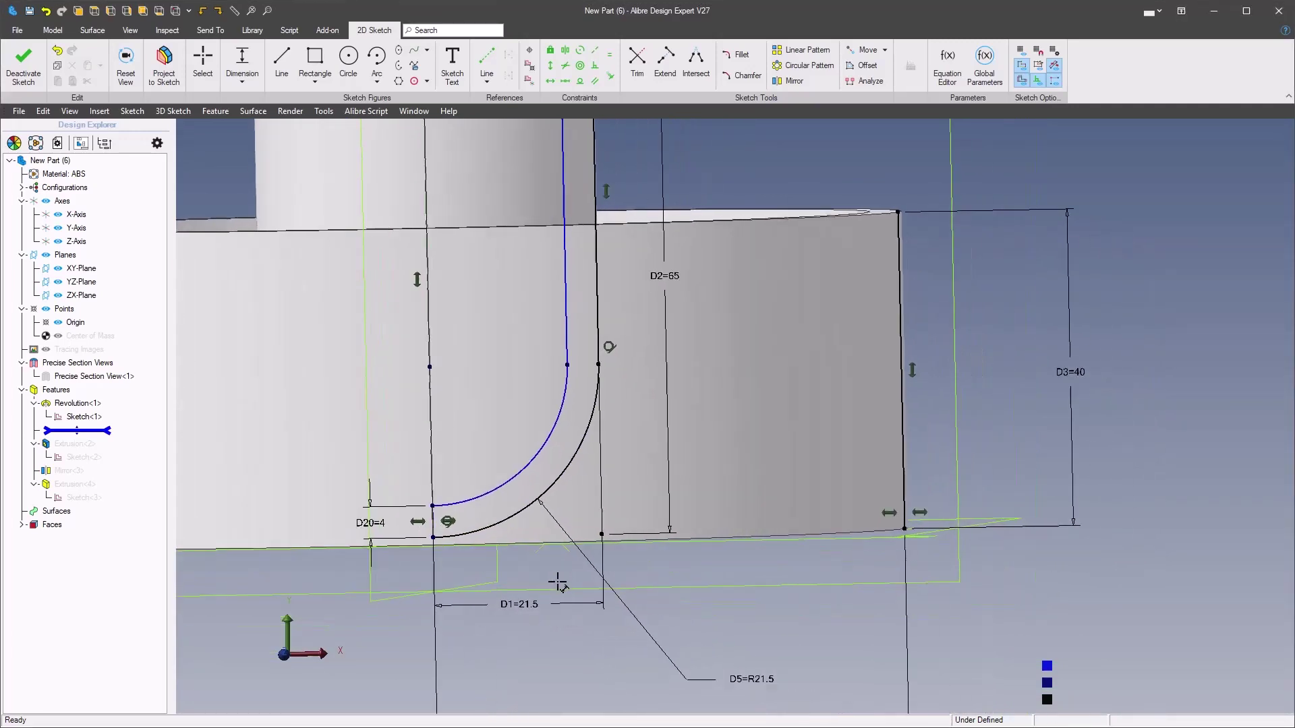
{"action": "right_click", "coordinate": [792, 543]}
{"action": "left_click", "coordinate": [874, 542]}
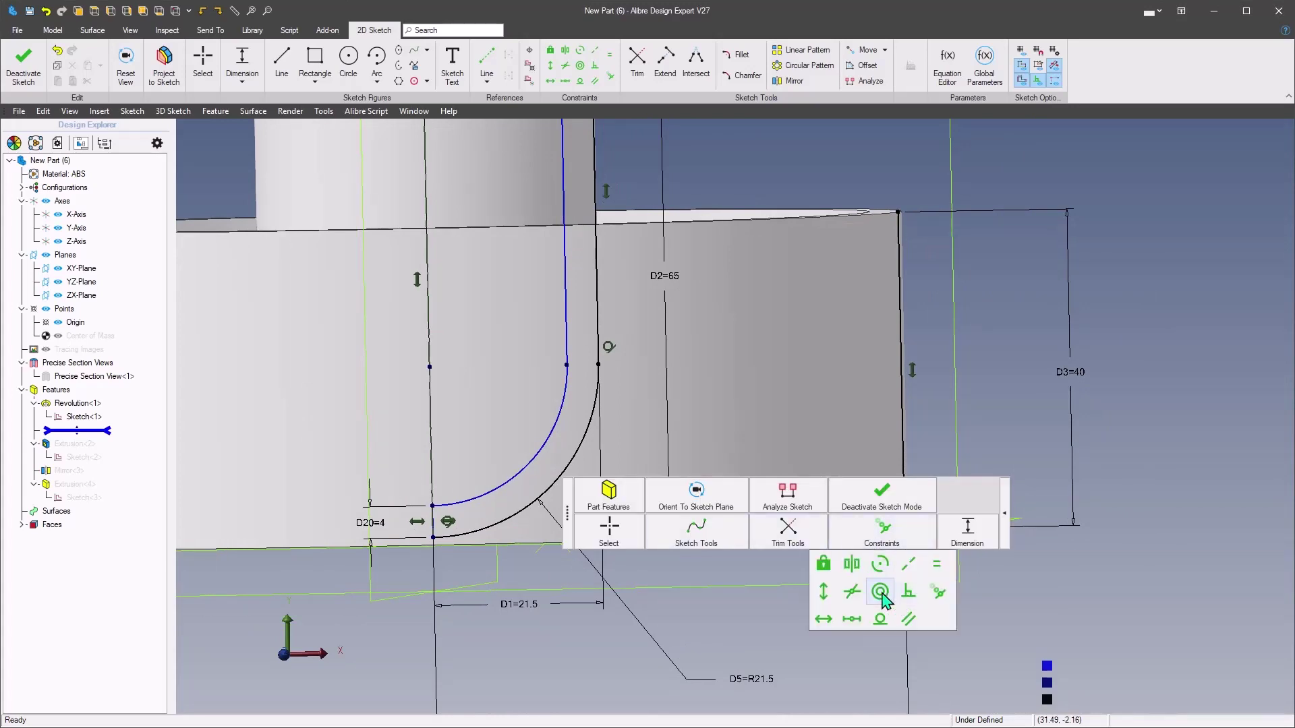
{"action": "left_click", "coordinate": [880, 591]}
{"action": "left_click", "coordinate": [526, 459]}
{"action": "left_click", "coordinate": [558, 474]}
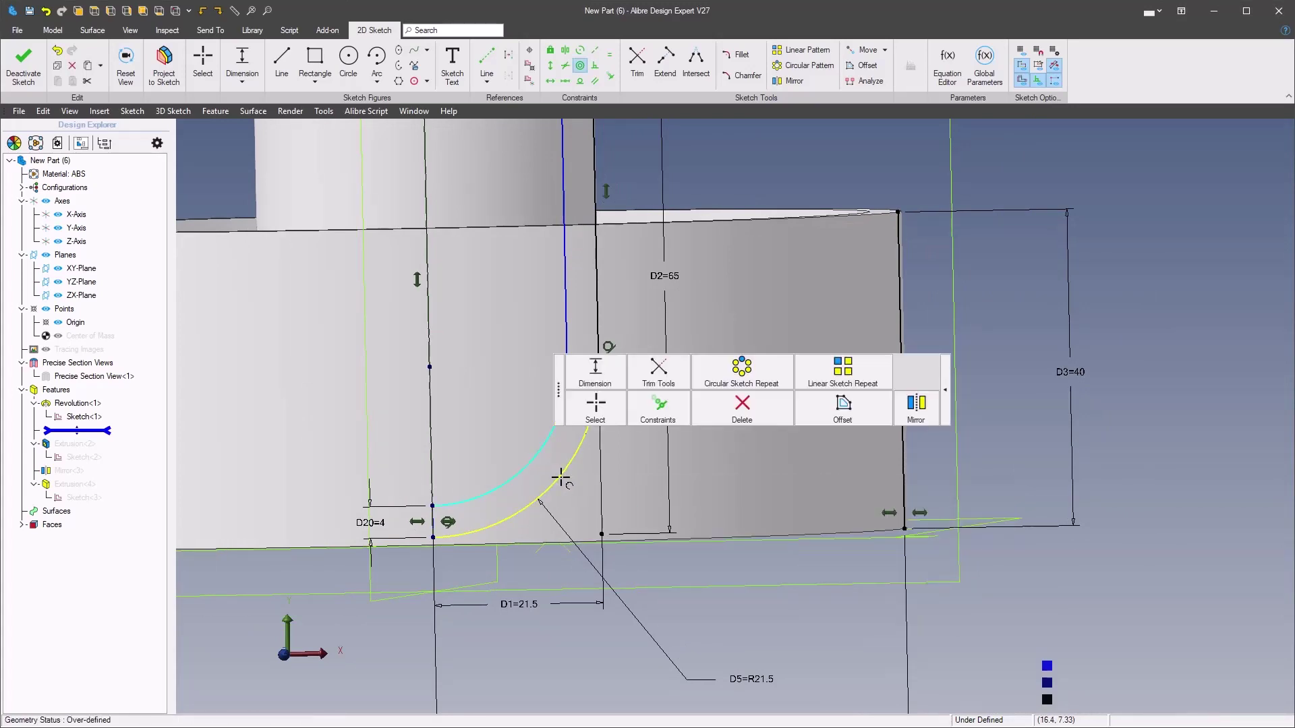
{"action": "left_click", "coordinate": [852, 497]}
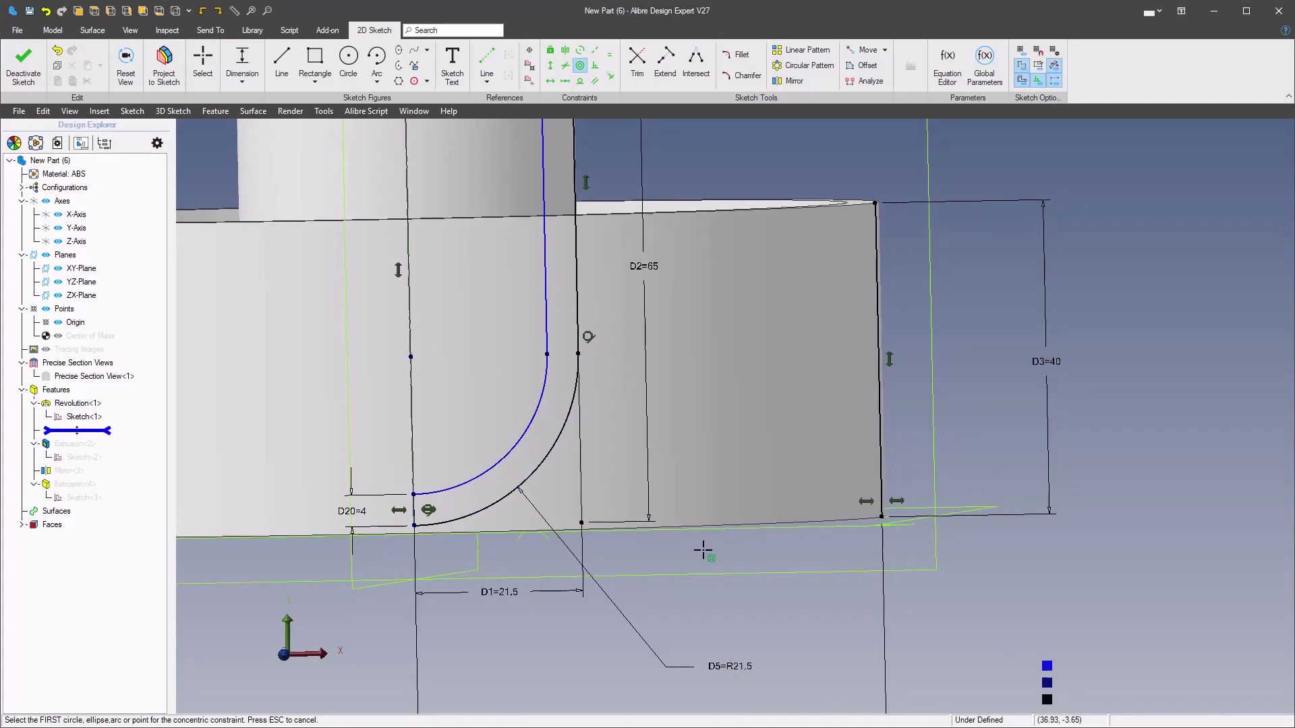
Step: Try to make the tube's inner bottom arc tangent to its inner vertical line
{"action": "right_click", "coordinate": [736, 552]}
{"action": "left_click", "coordinate": [1029, 519]}
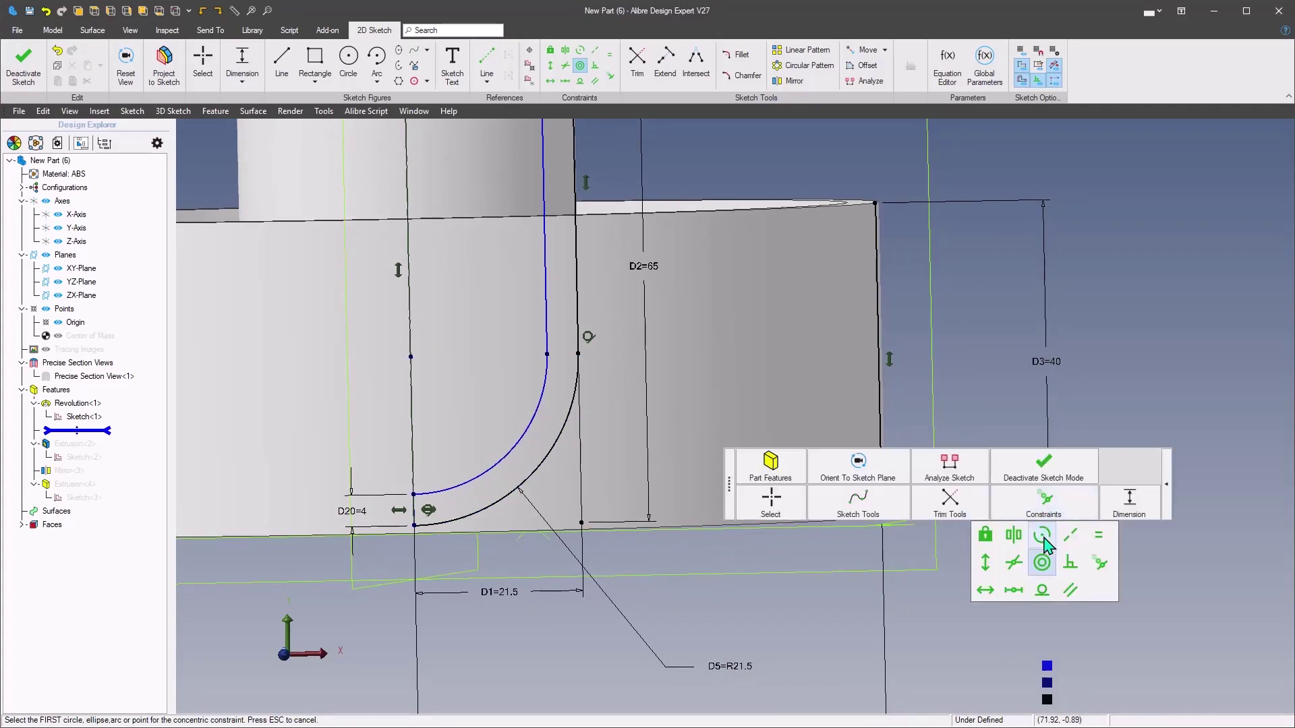
{"action": "left_click", "coordinate": [1042, 590]}
{"action": "left_click", "coordinate": [549, 350]}
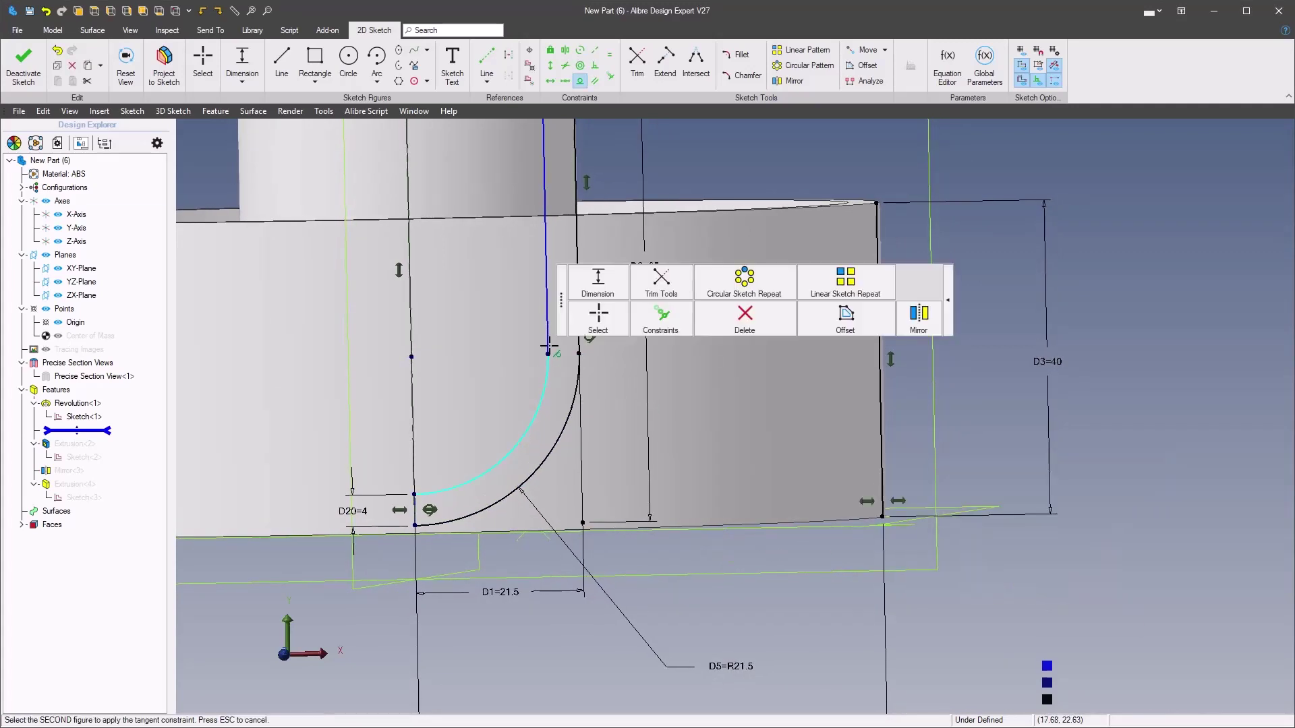
{"action": "left_click", "coordinate": [548, 345]}
{"action": "left_click", "coordinate": [782, 464]}
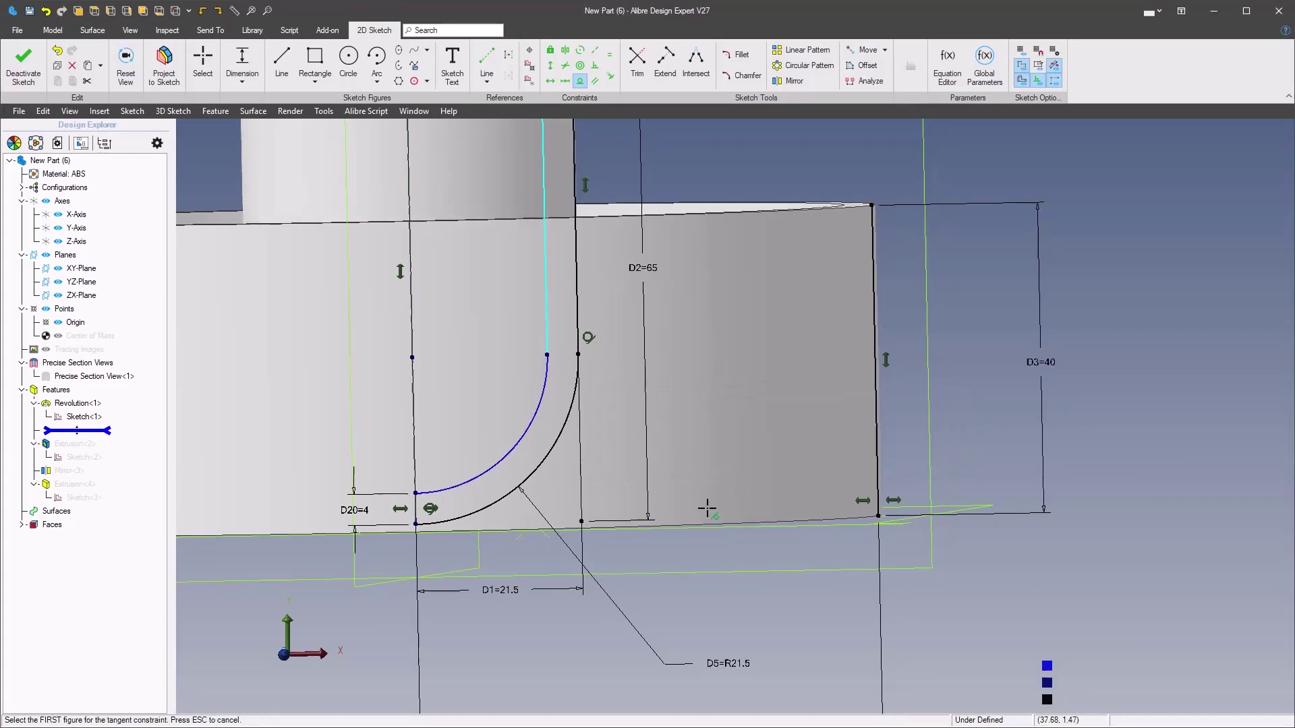
{"action": "scroll", "coordinate": [707, 508], "scroll_direction": "down", "scroll_amount": 3}
{"action": "right_click", "coordinate": [658, 275]}
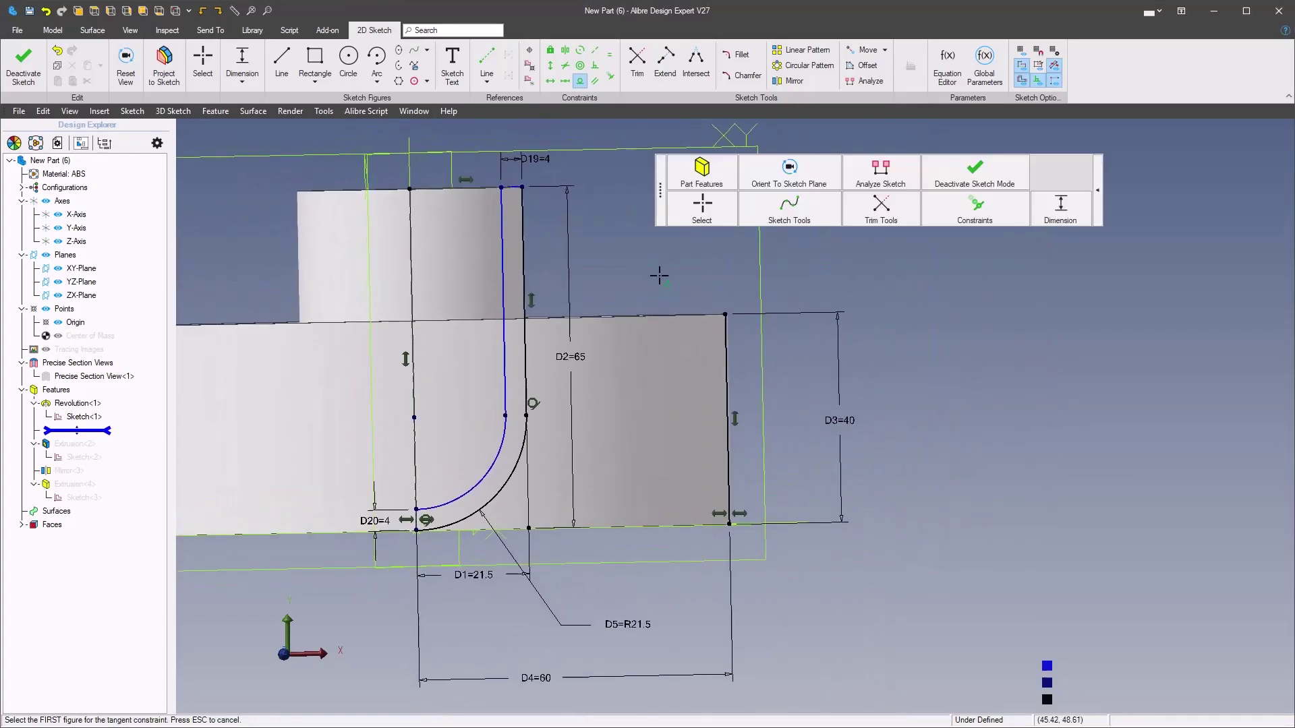
{"action": "scroll", "coordinate": [857, 291], "scroll_direction": "up", "scroll_amount": 1}
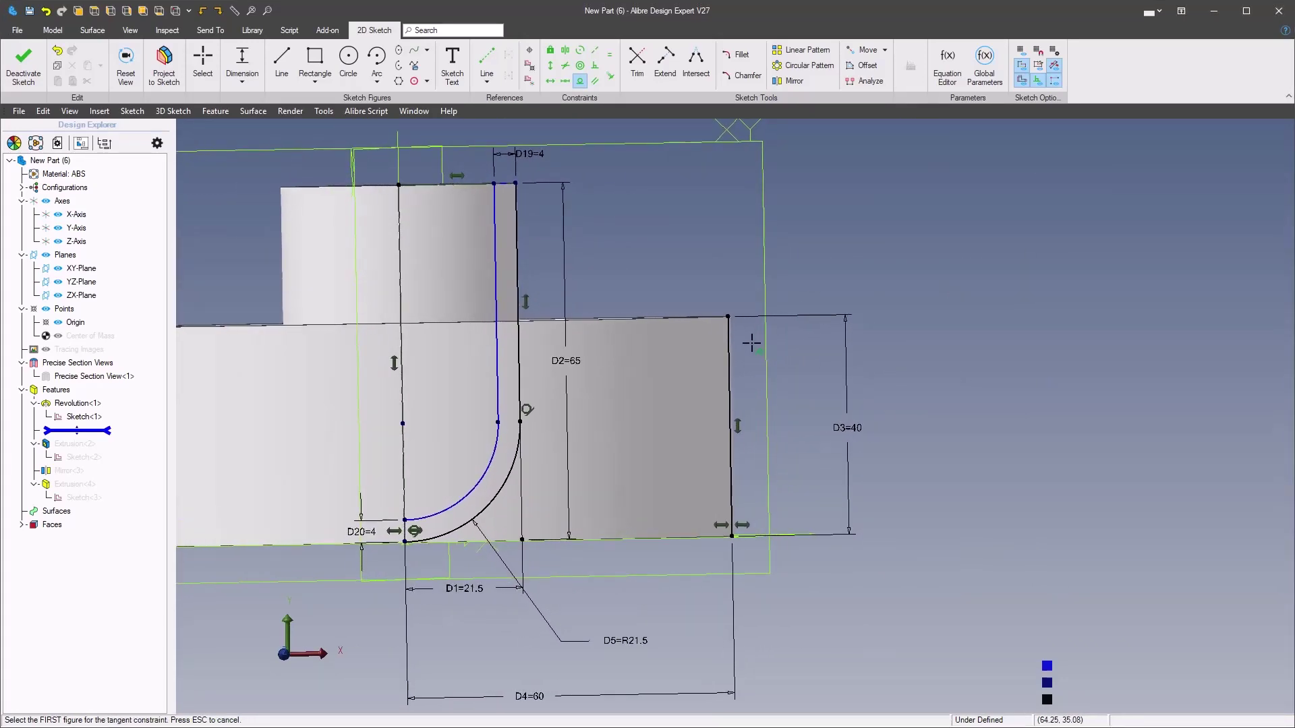
{"action": "right_click", "coordinate": [716, 280]}
{"action": "key", "text": "Escape"}
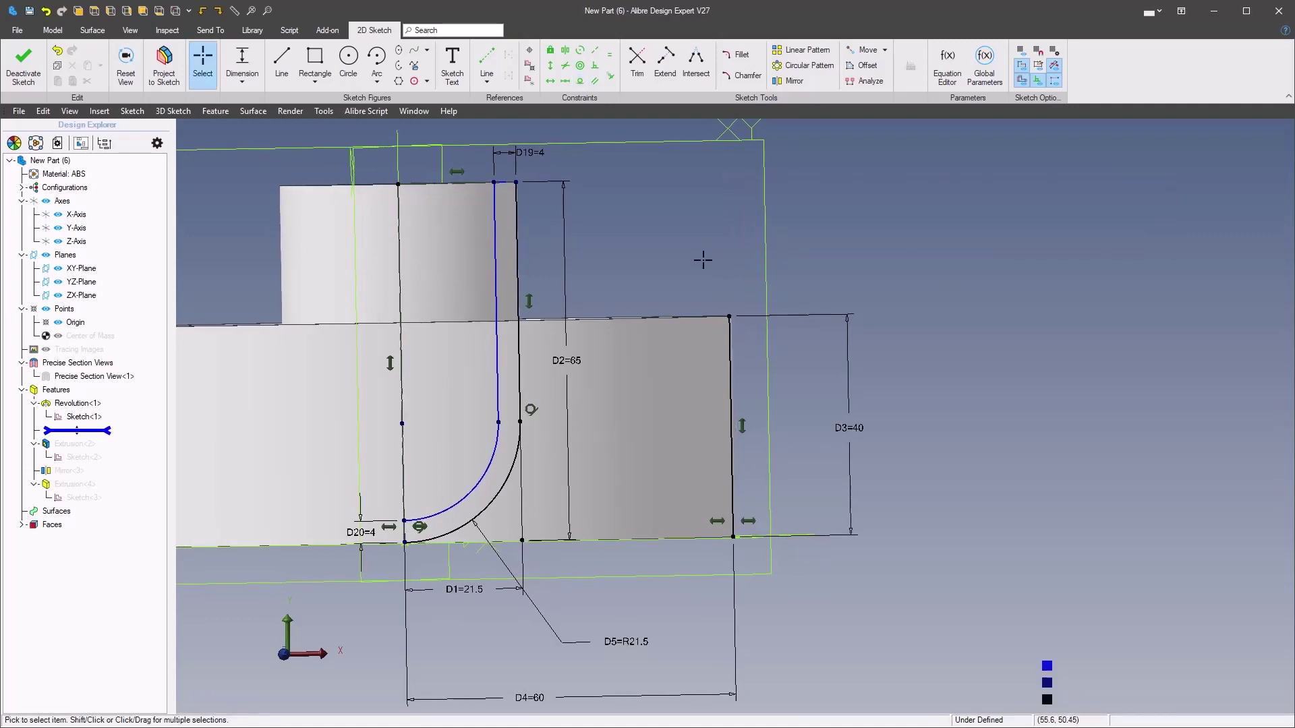
Step: Draw the outer ring's top edge about 6.3 mm inward and continue it down to the base as the inner wall line
{"action": "right_click", "coordinate": [704, 259]}
{"action": "left_click", "coordinate": [753, 230]}
{"action": "left_click", "coordinate": [638, 246]}
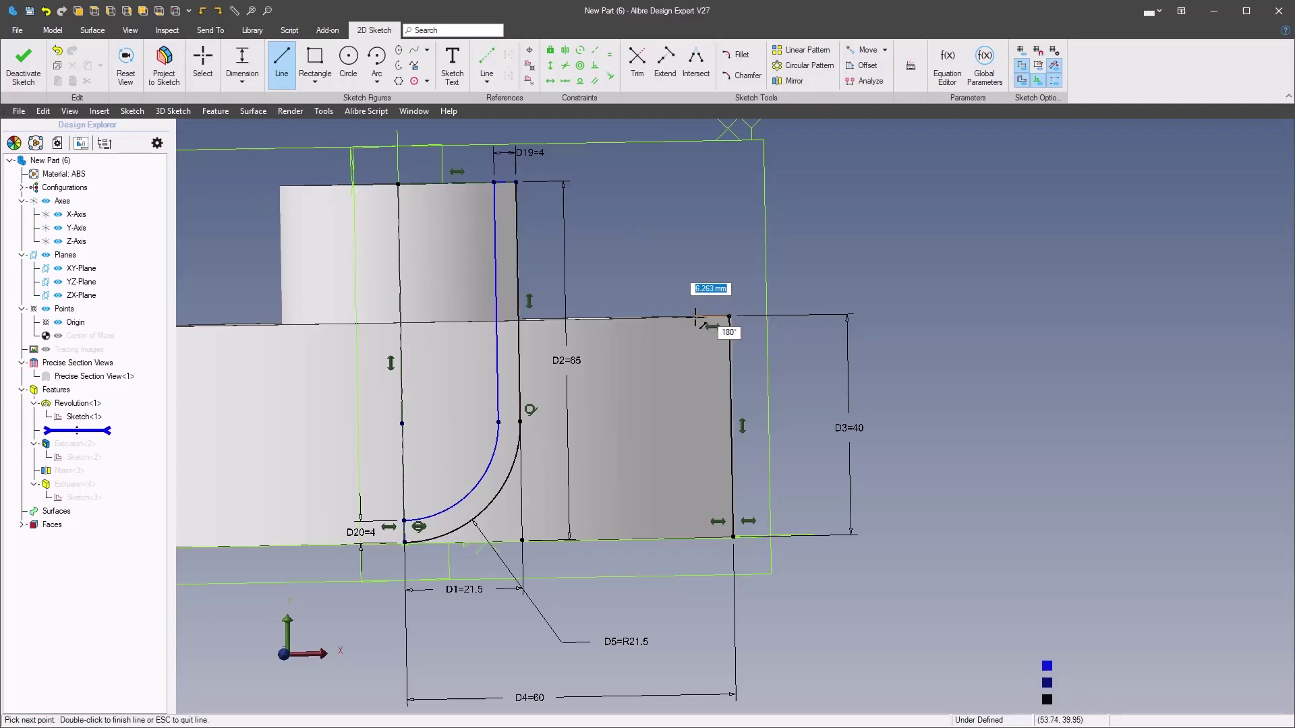
{"action": "left_click", "coordinate": [708, 540]}
{"action": "key", "text": "Escape"}
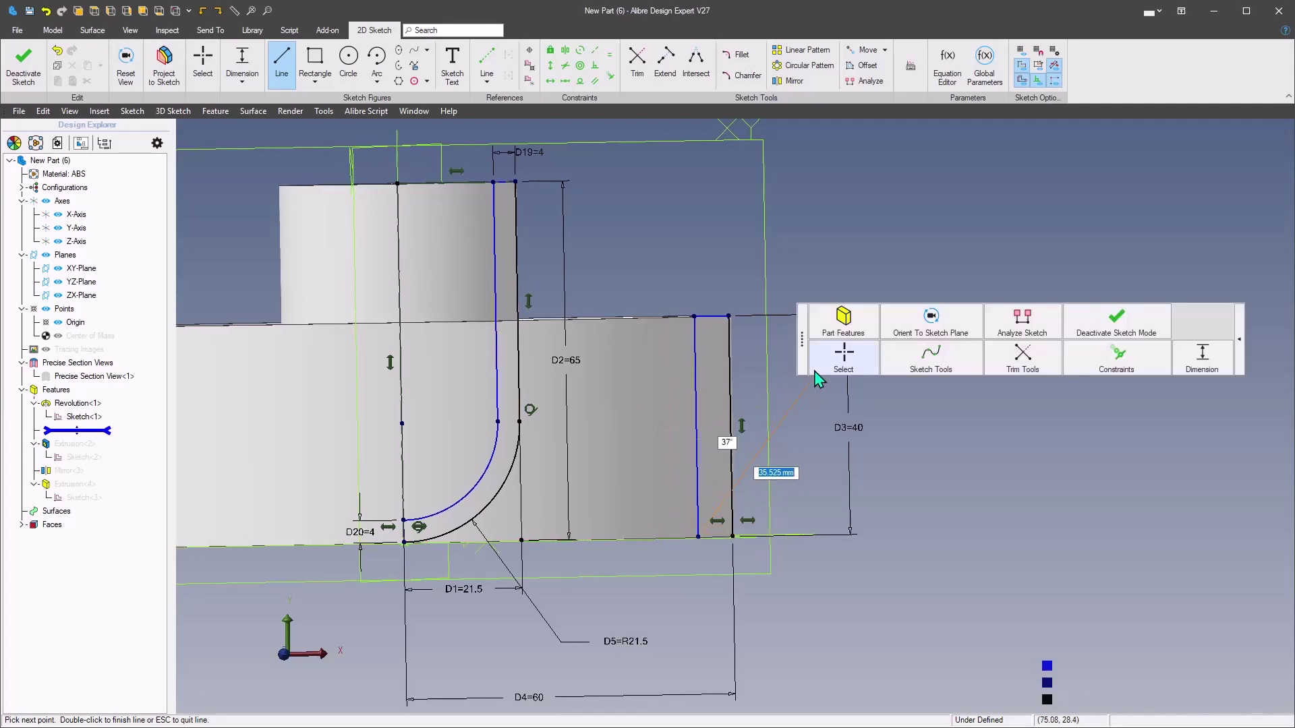
Step: Try to apply a vertical constraint to the outer ring's inner wall line
{"action": "left_click", "coordinate": [695, 392]}
{"action": "mouse_move", "coordinate": [747, 354]}
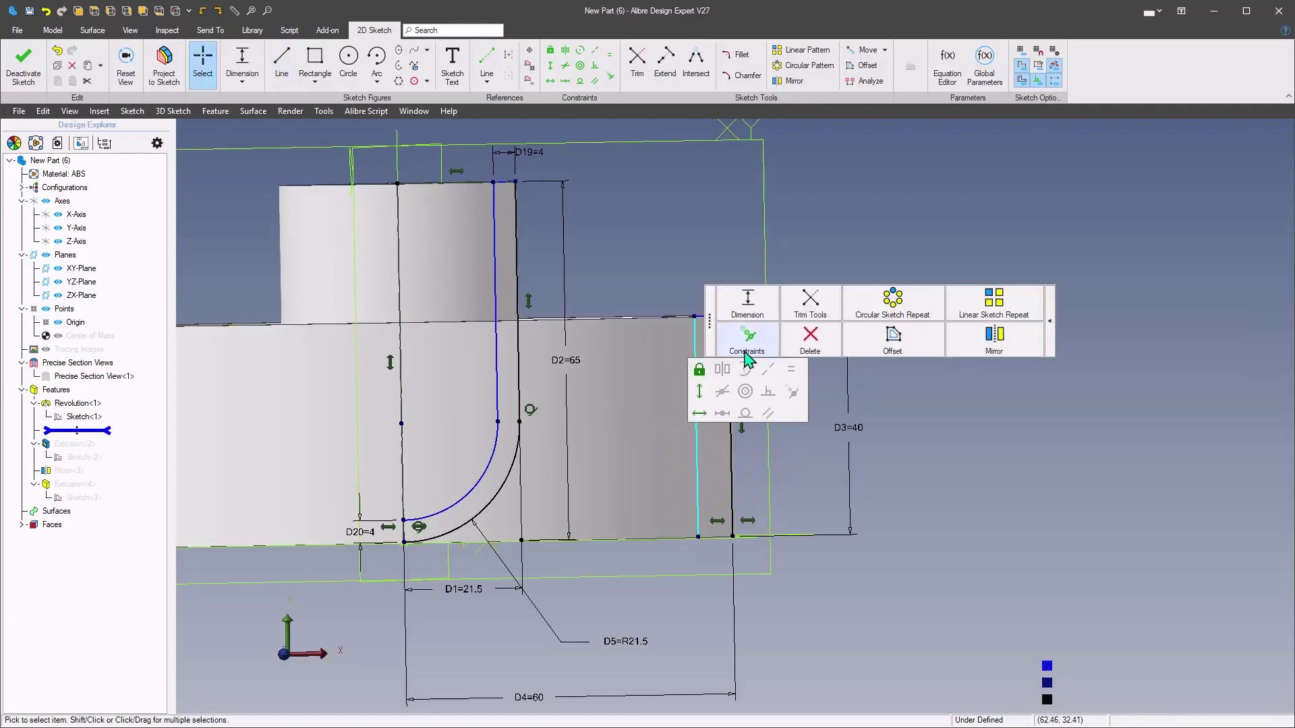
{"action": "left_click", "coordinate": [698, 392]}
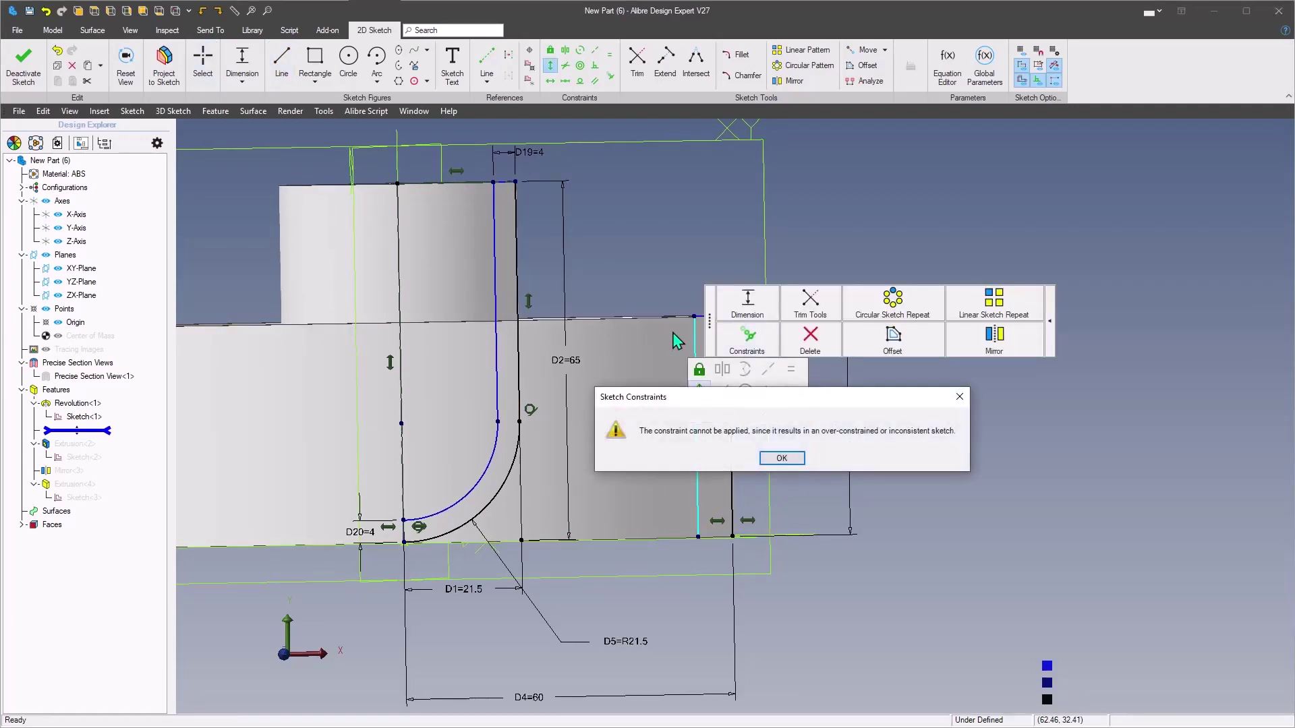
{"action": "left_click", "coordinate": [781, 459]}
{"action": "scroll", "coordinate": [742, 418], "scroll_direction": "up", "scroll_amount": 3}
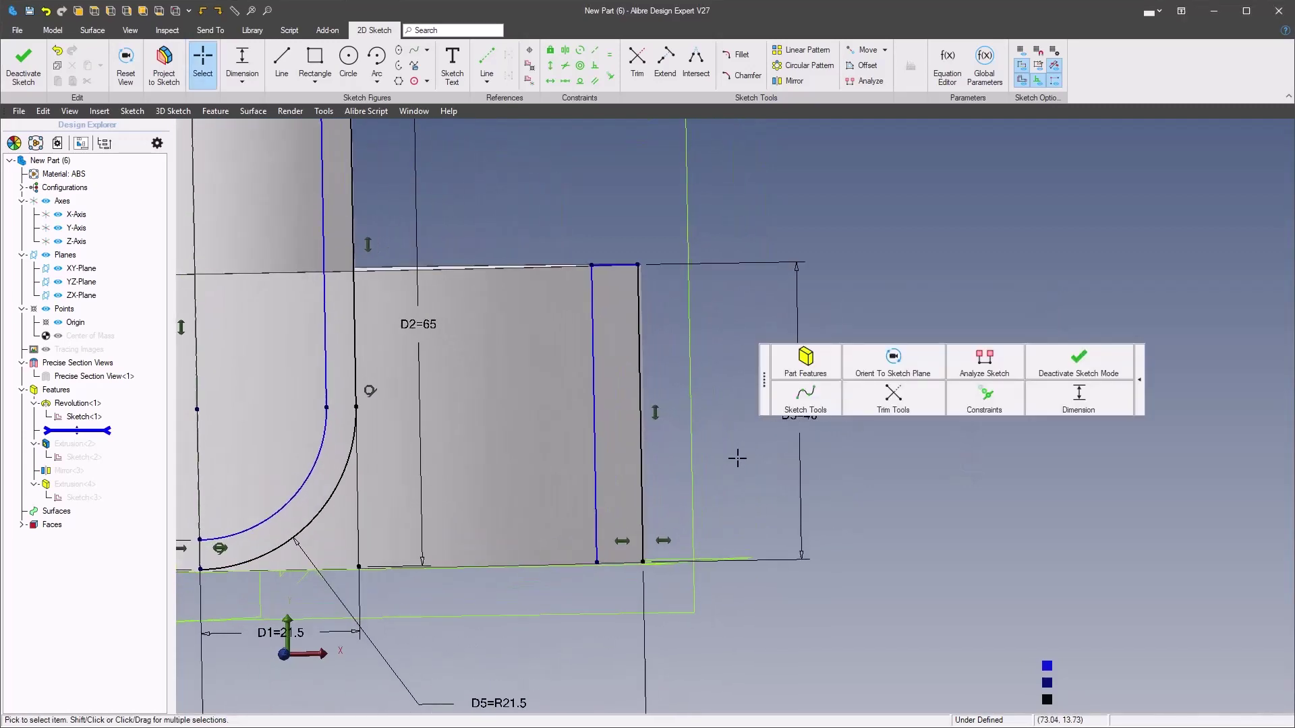
{"action": "scroll", "coordinate": [701, 351], "scroll_direction": "up", "scroll_amount": 2}
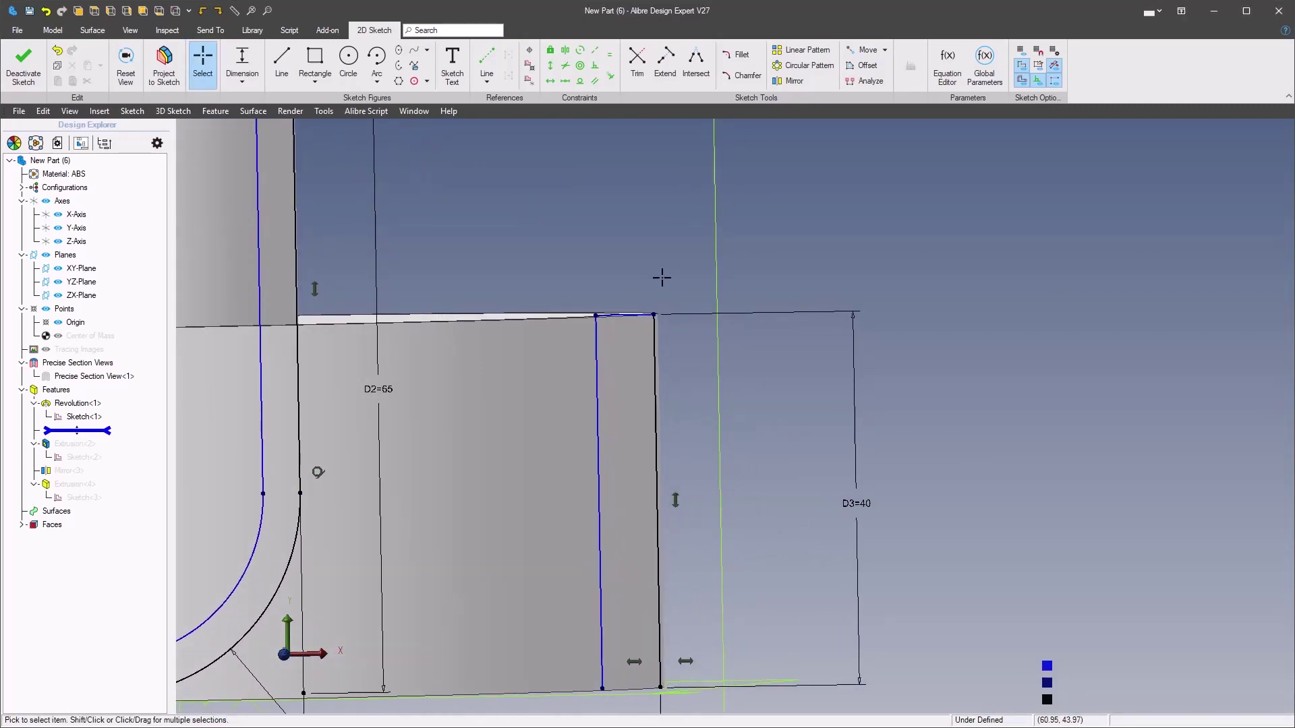
Step: Try to apply a horizontal constraint to the outer ring's top edge line
{"action": "left_click", "coordinate": [662, 278]}
{"action": "scroll", "coordinate": [692, 335], "scroll_direction": "up", "scroll_amount": 1}
{"action": "scroll", "coordinate": [695, 336], "scroll_direction": "up", "scroll_amount": 1}
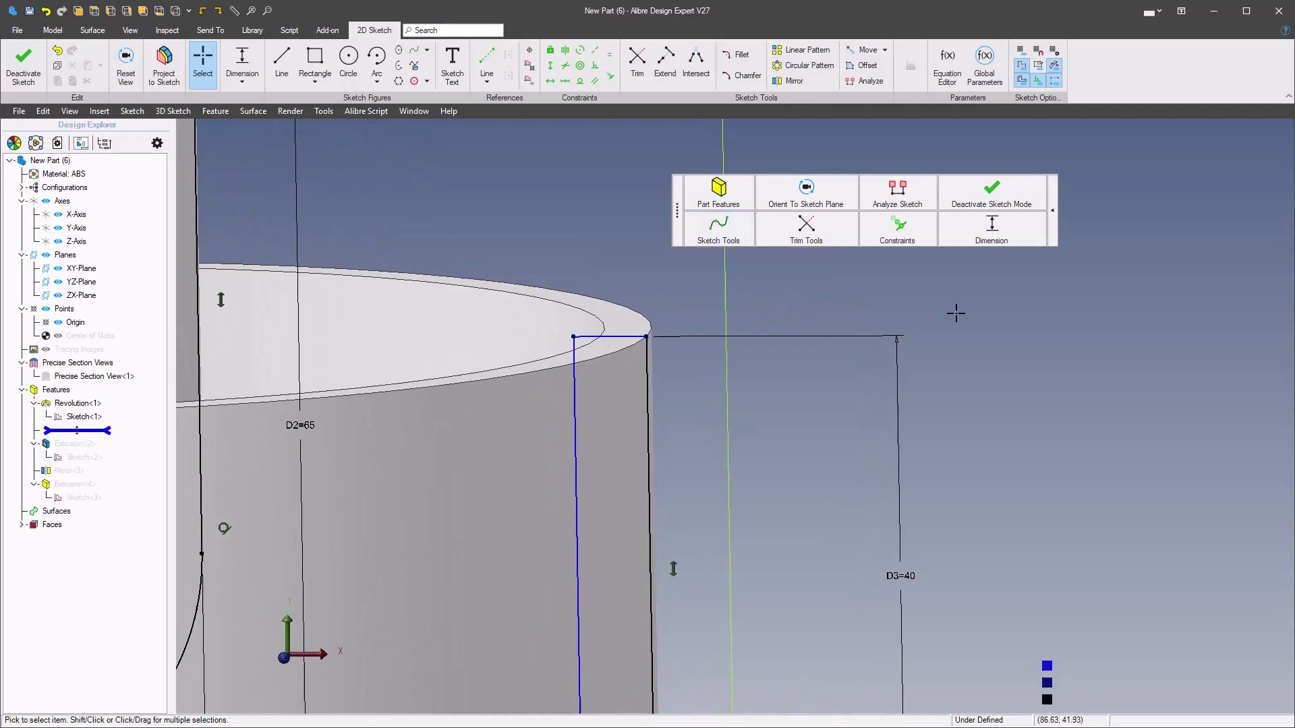
{"action": "left_click", "coordinate": [605, 342]}
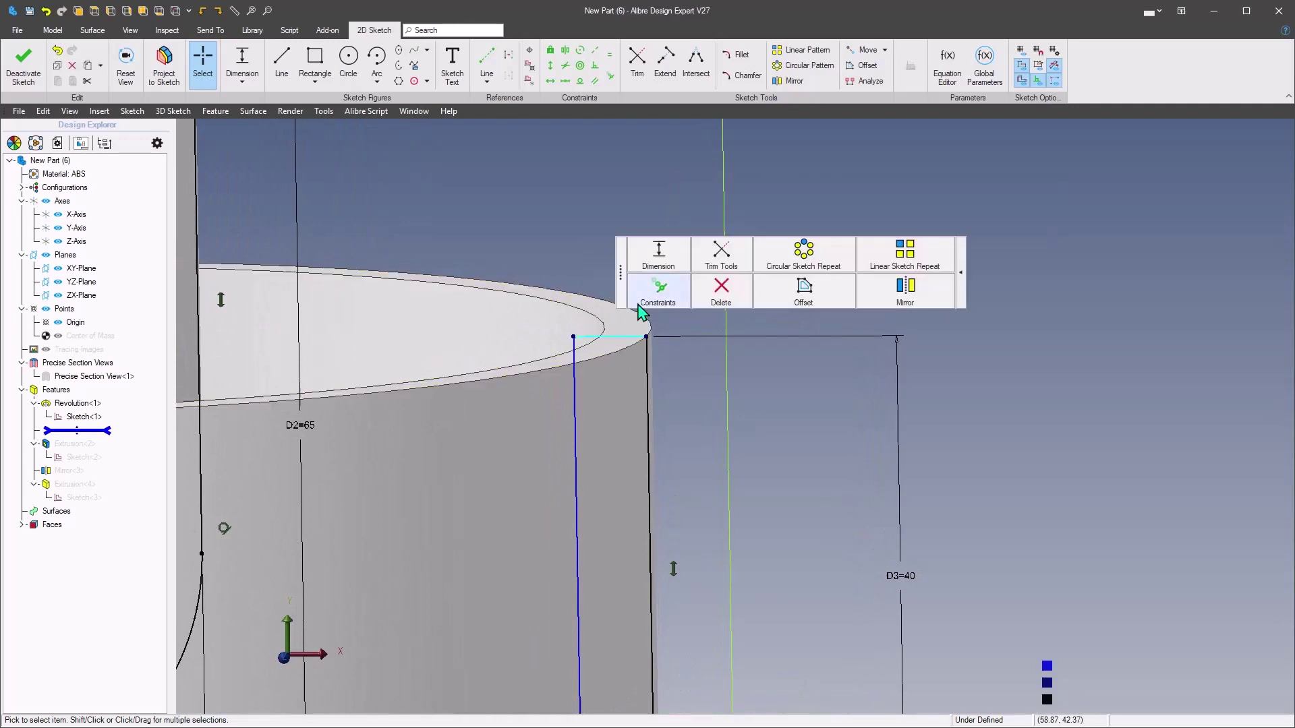
{"action": "left_click", "coordinate": [615, 370]}
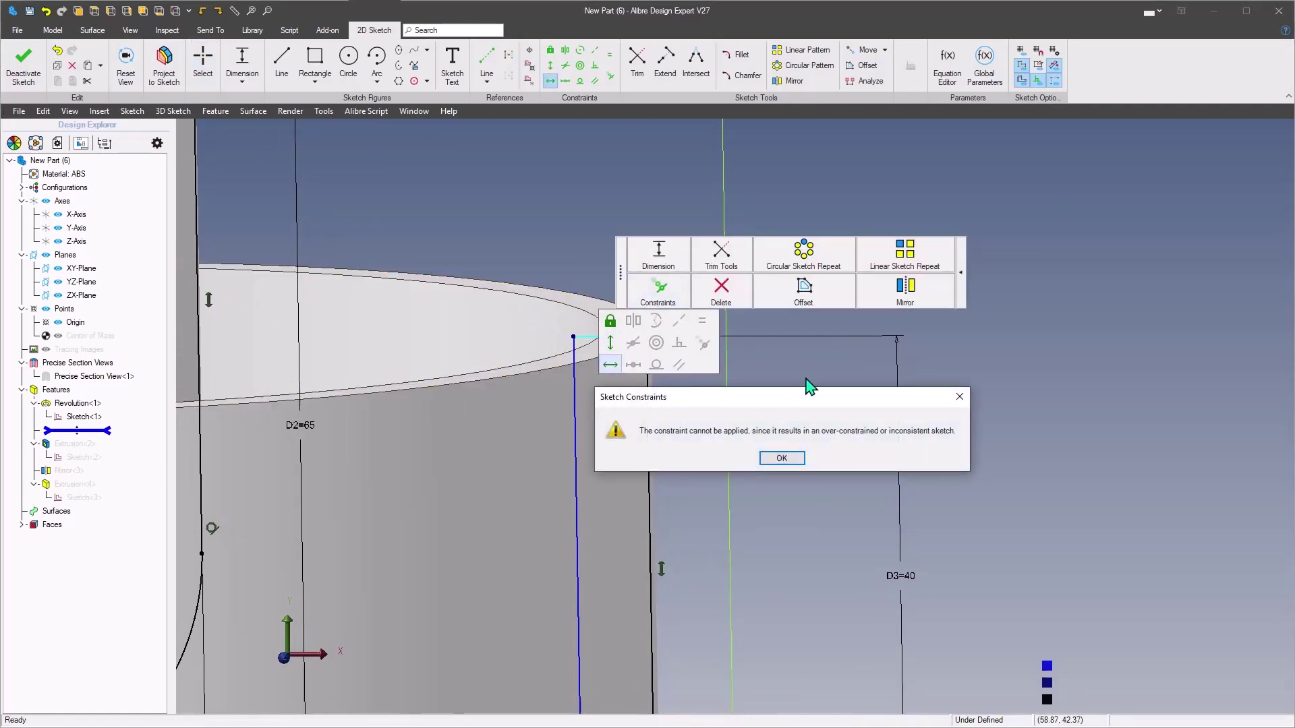
{"action": "left_click", "coordinate": [786, 463]}
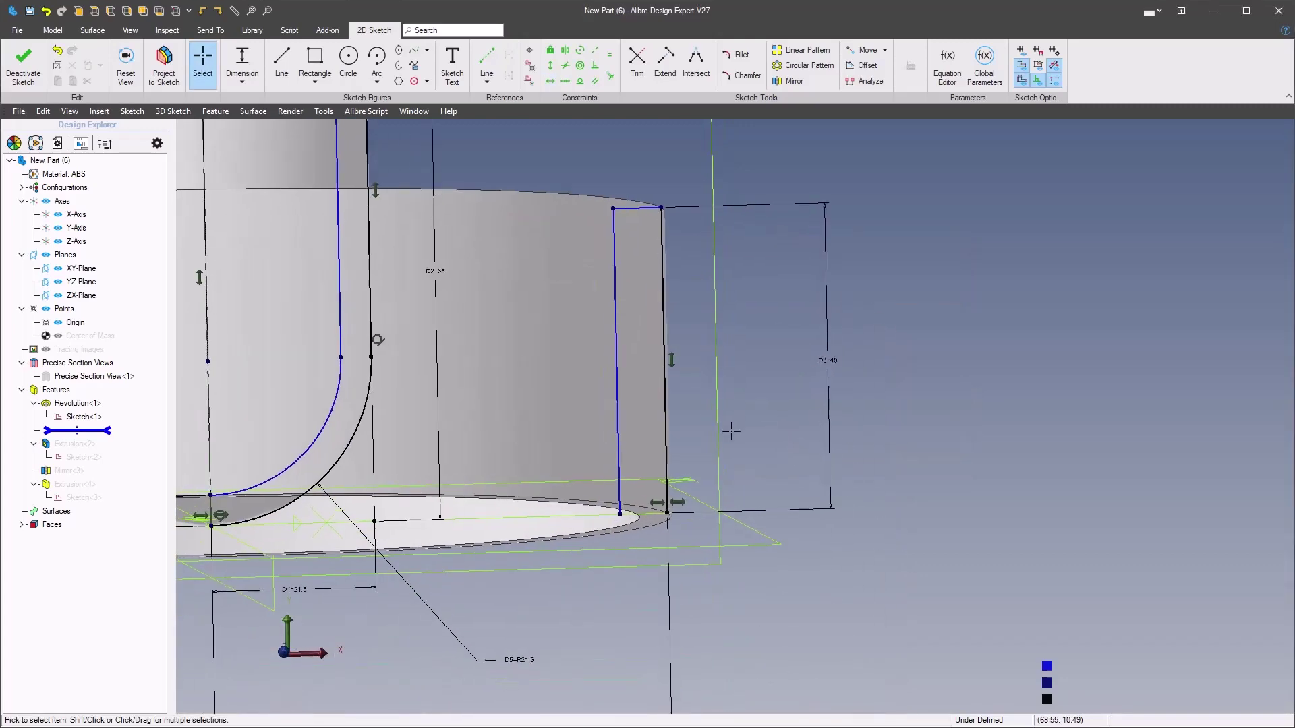
Step: Shift the lower endpoint of the ring's inner wall line slightly outward along the base
{"action": "right_click", "coordinate": [782, 432]}
{"action": "mouse_move", "coordinate": [1004, 410]}
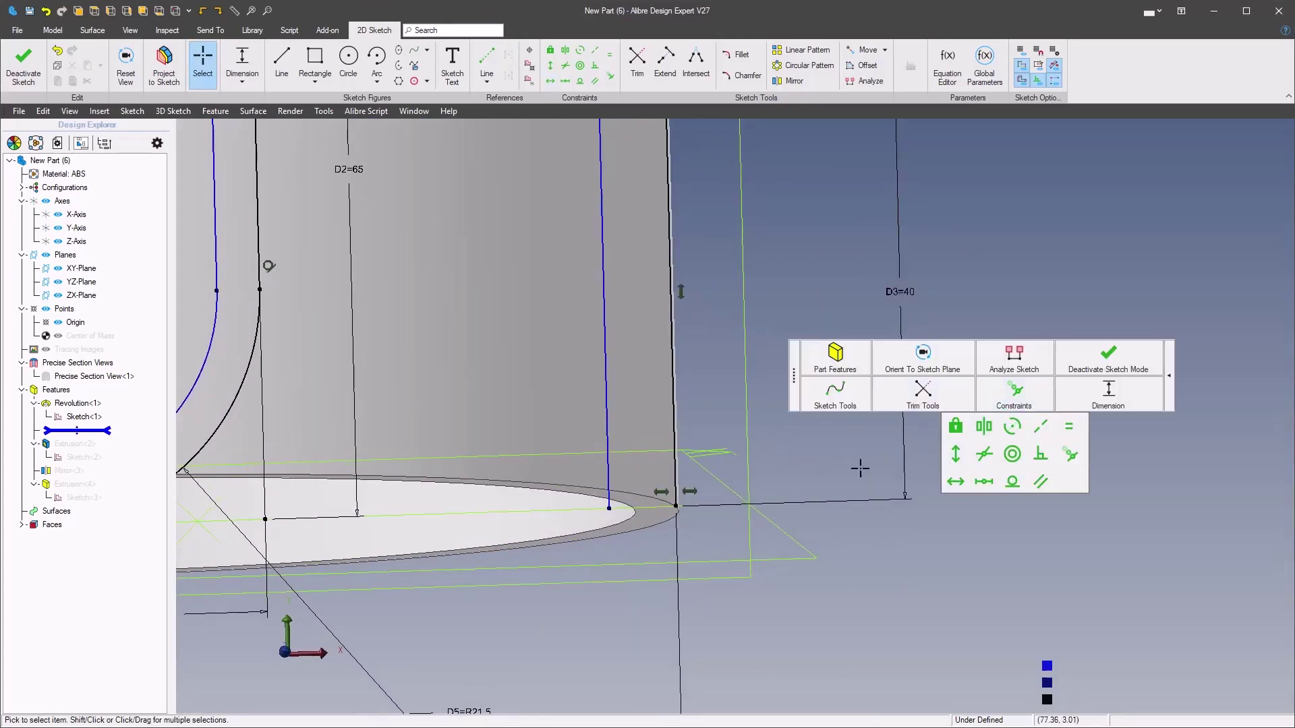
{"action": "left_click_drag", "start_coordinate": [609, 508], "coordinate": [615, 508]}
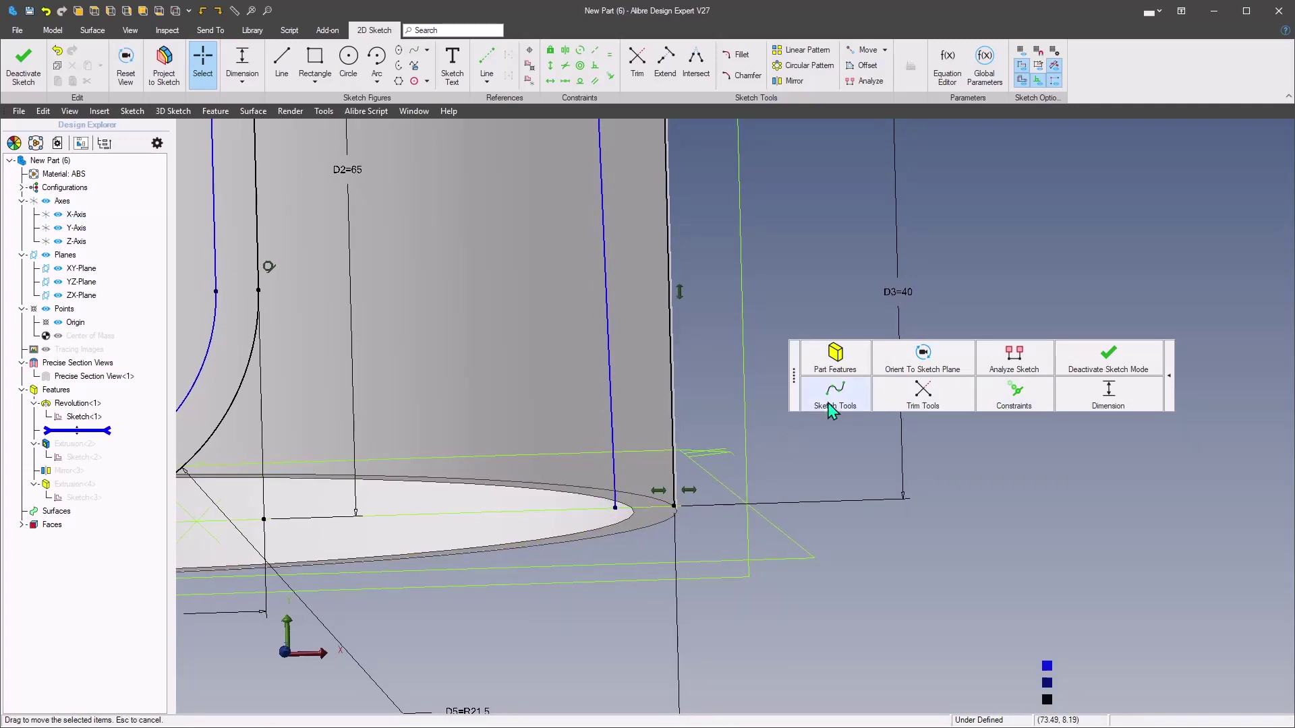
{"action": "mouse_move", "coordinate": [831, 409]}
{"action": "scroll", "coordinate": [741, 392], "scroll_direction": "down", "scroll_amount": 5}
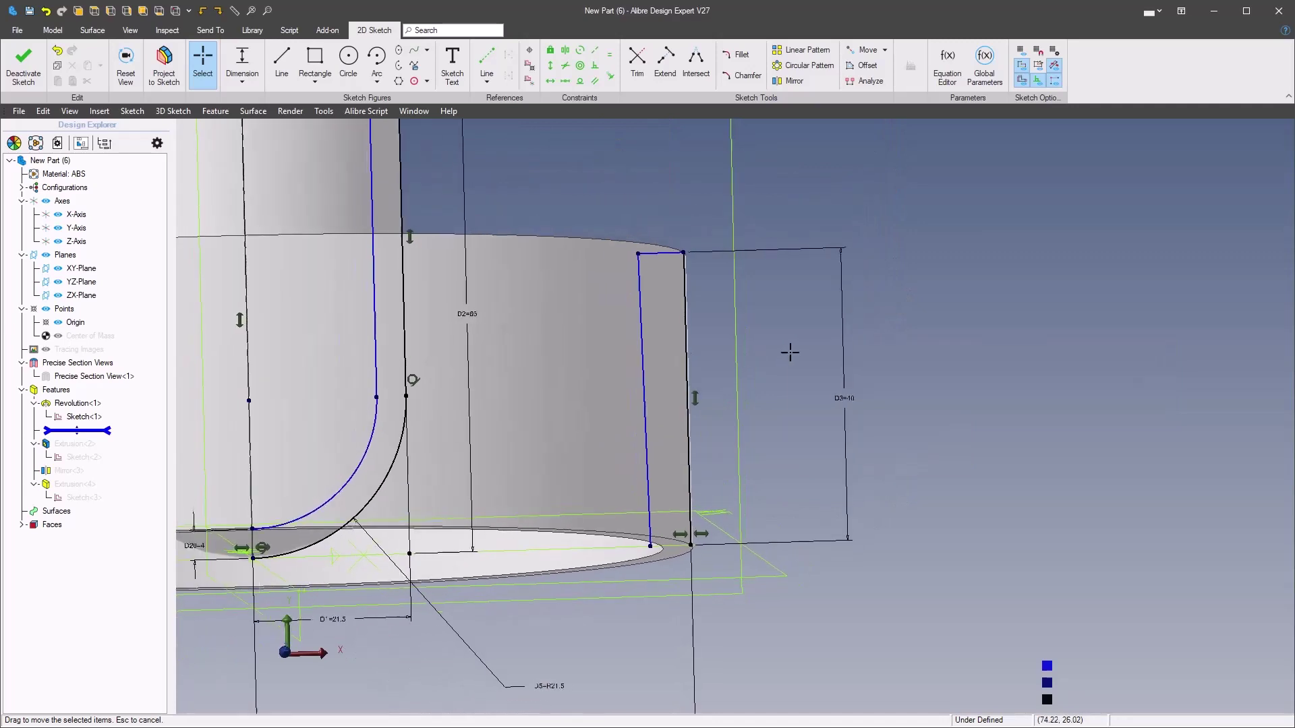
Step: Delete the outer ring's top edge, inner wall line and outer wall line from the sketch
{"action": "left_click_drag", "start_coordinate": [582, 243], "coordinate": [687, 423]}
{"action": "left_click_drag", "start_coordinate": [762, 640], "coordinate": [763, 640]}
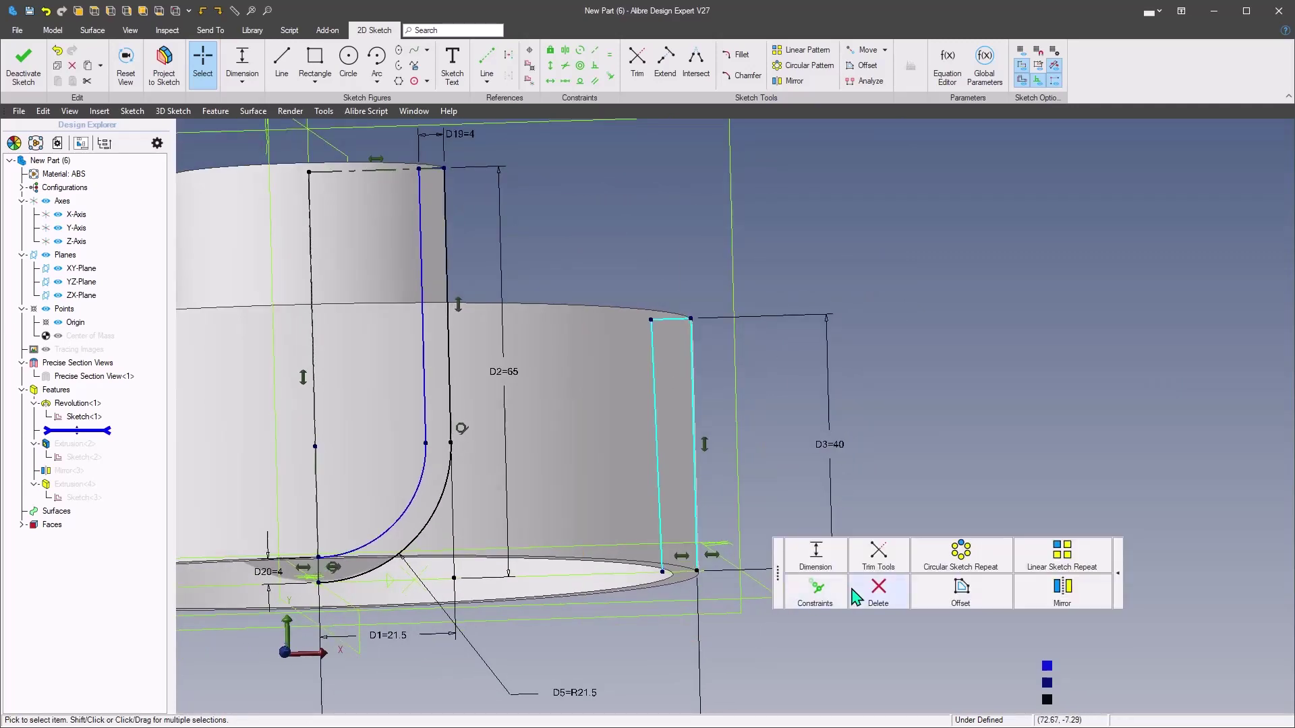
{"action": "left_click", "coordinate": [877, 591]}
Step: Draw a rectangle 4 mm wide and 40 mm high as the outer ring's wall profile, starting at its top inner corner
{"action": "right_click", "coordinate": [950, 383]}
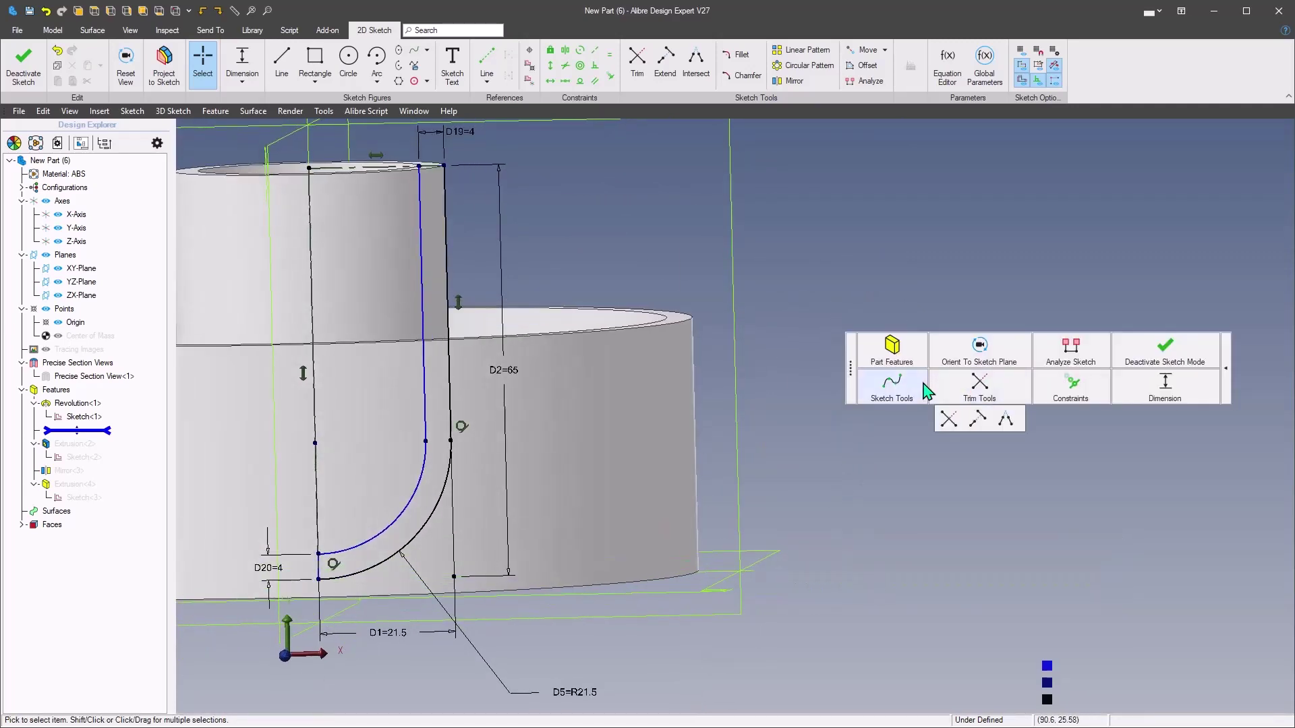
{"action": "mouse_move", "coordinate": [904, 389]}
{"action": "left_click", "coordinate": [913, 418]}
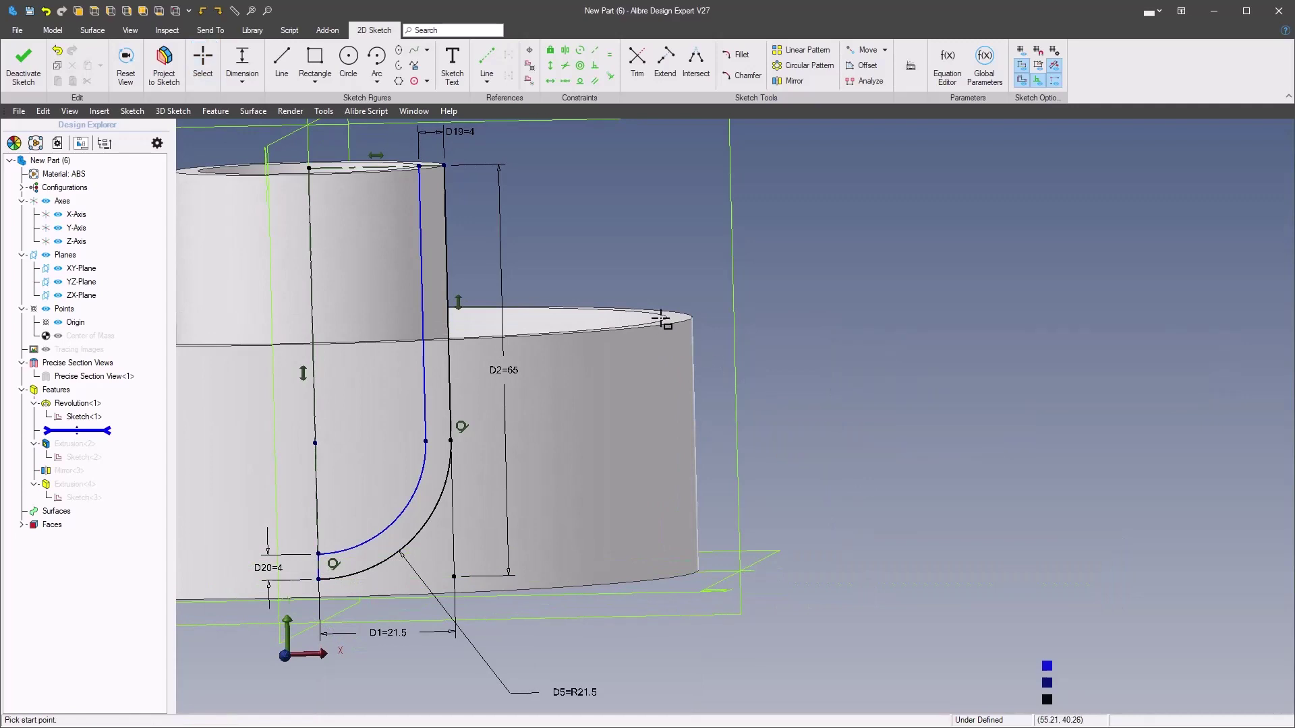
{"action": "left_click", "coordinate": [661, 318]}
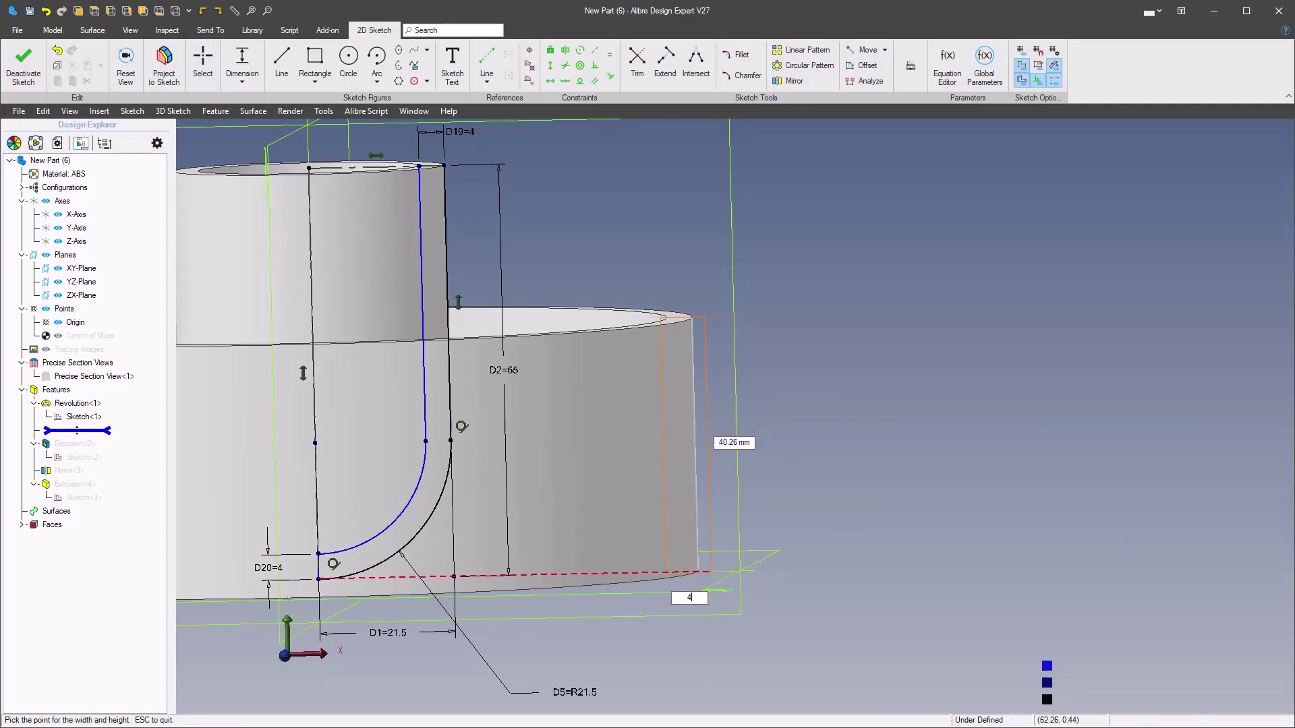
{"action": "key", "text": "Tab"}
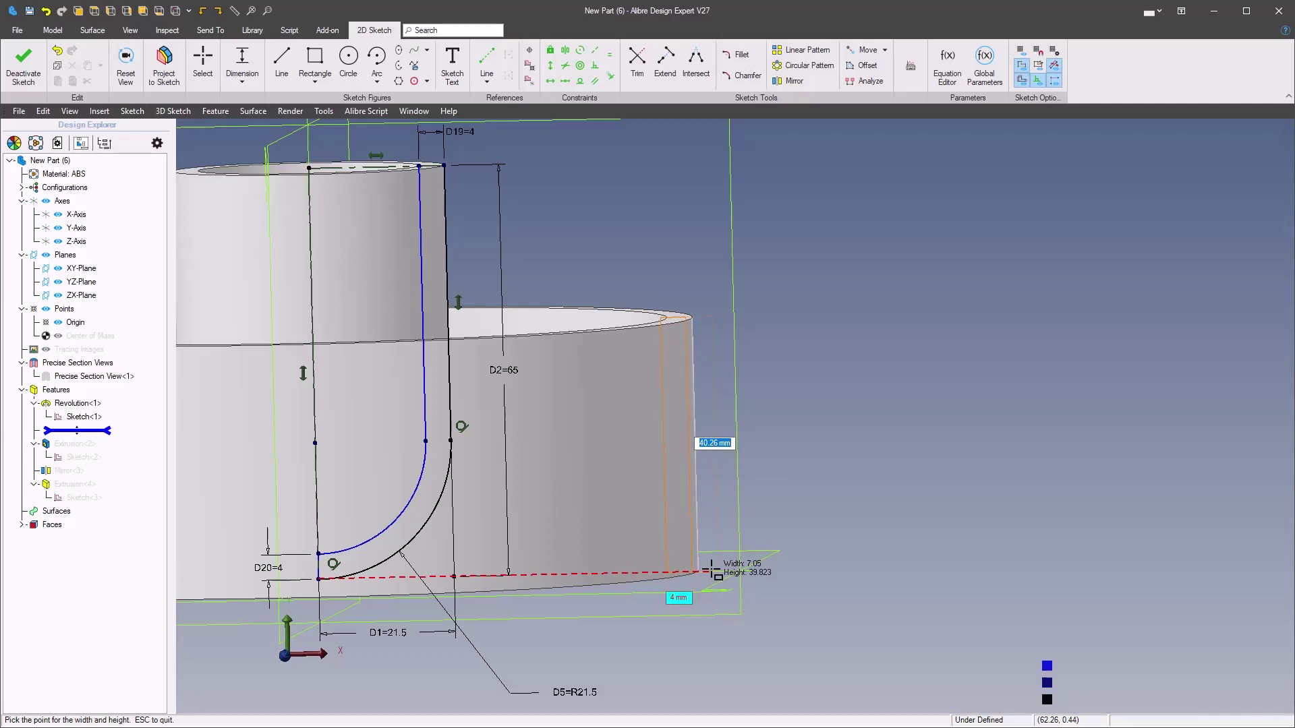
{"action": "type", "text": "40"}
{"action": "key", "text": "Return"}
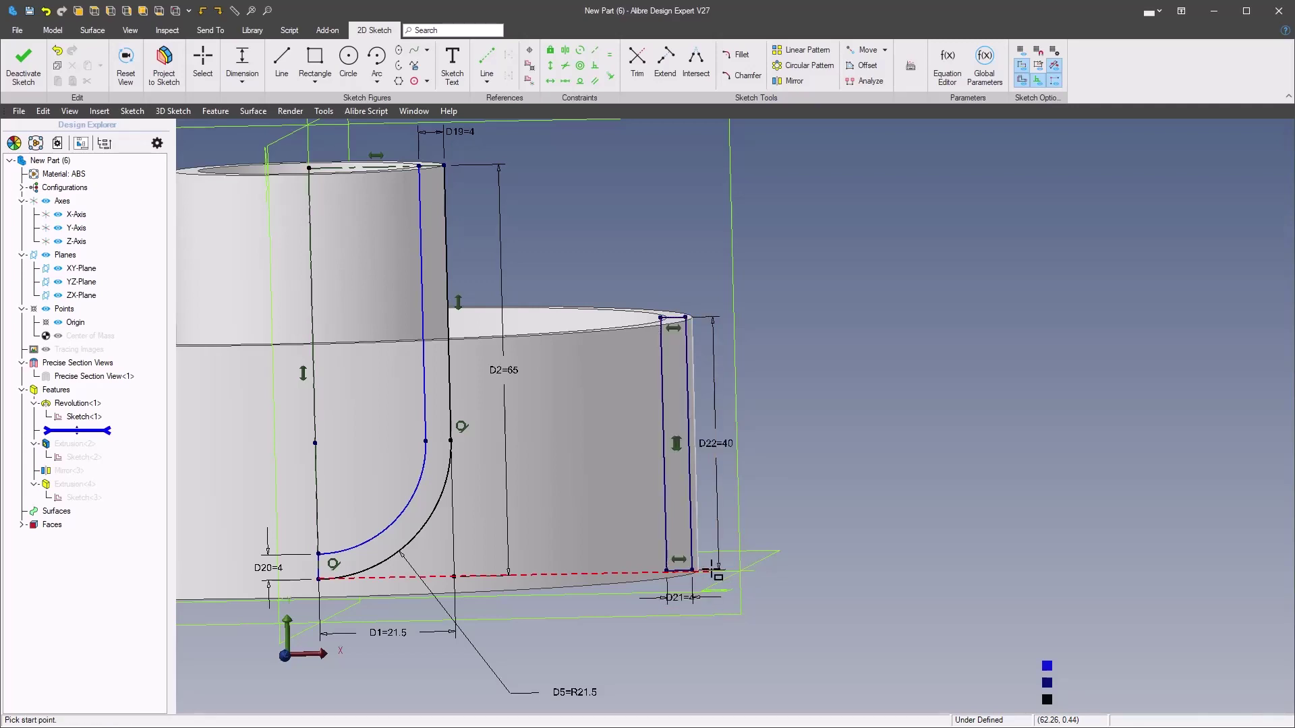
Step: Dimension the rectangle's outer vertical edge 60 mm from the lower end of the tube's arc on the centre axis
{"action": "right_click", "coordinate": [787, 517]}
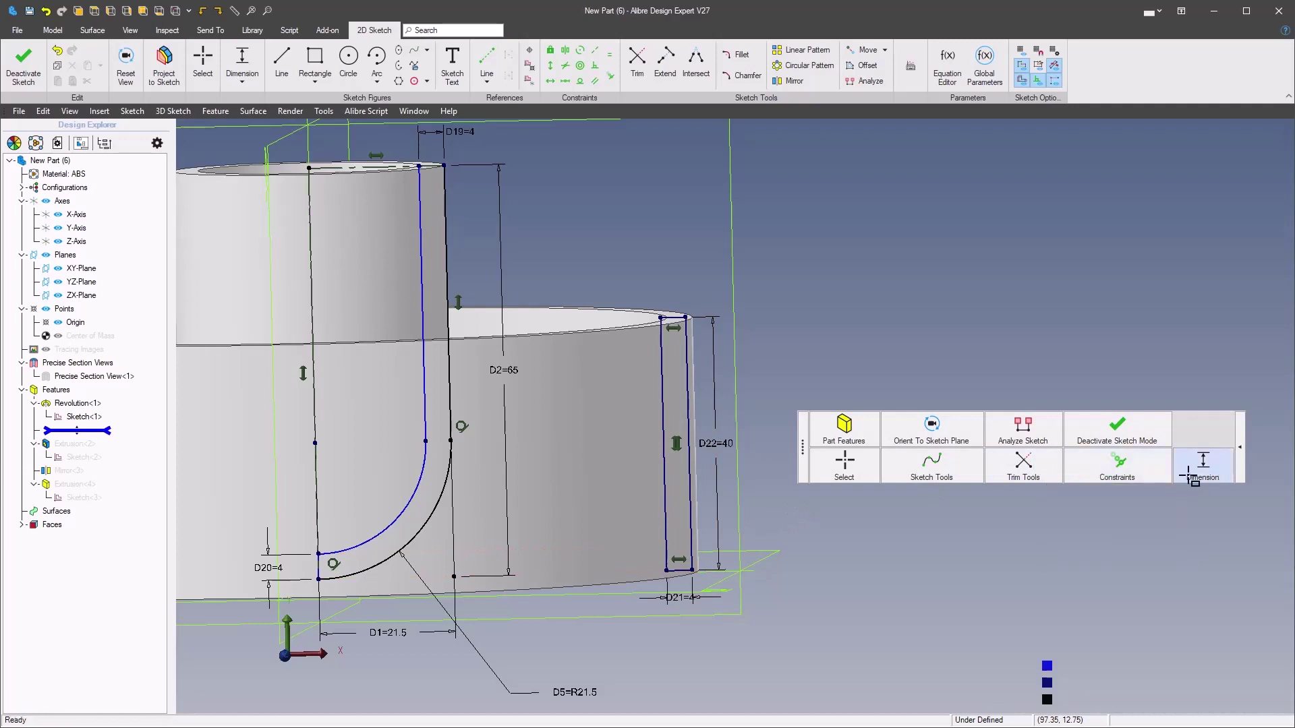
{"action": "left_click", "coordinate": [697, 549]}
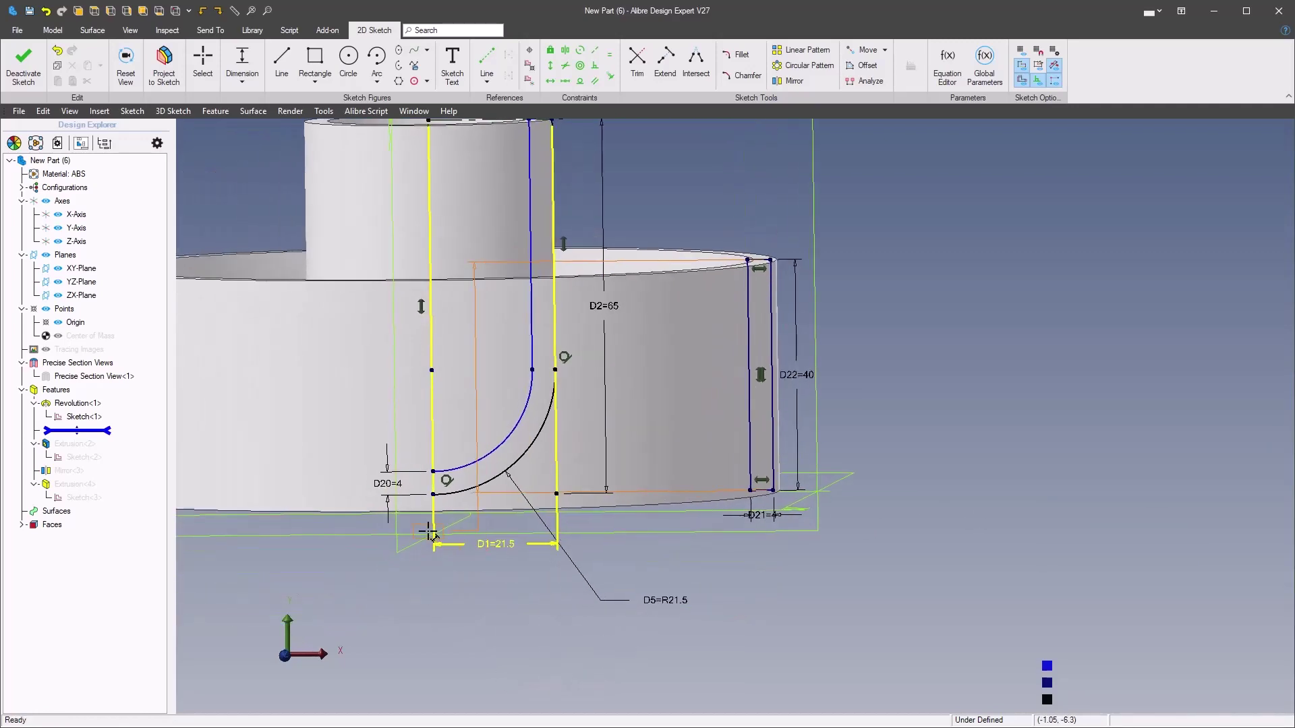
{"action": "left_click", "coordinate": [435, 496]}
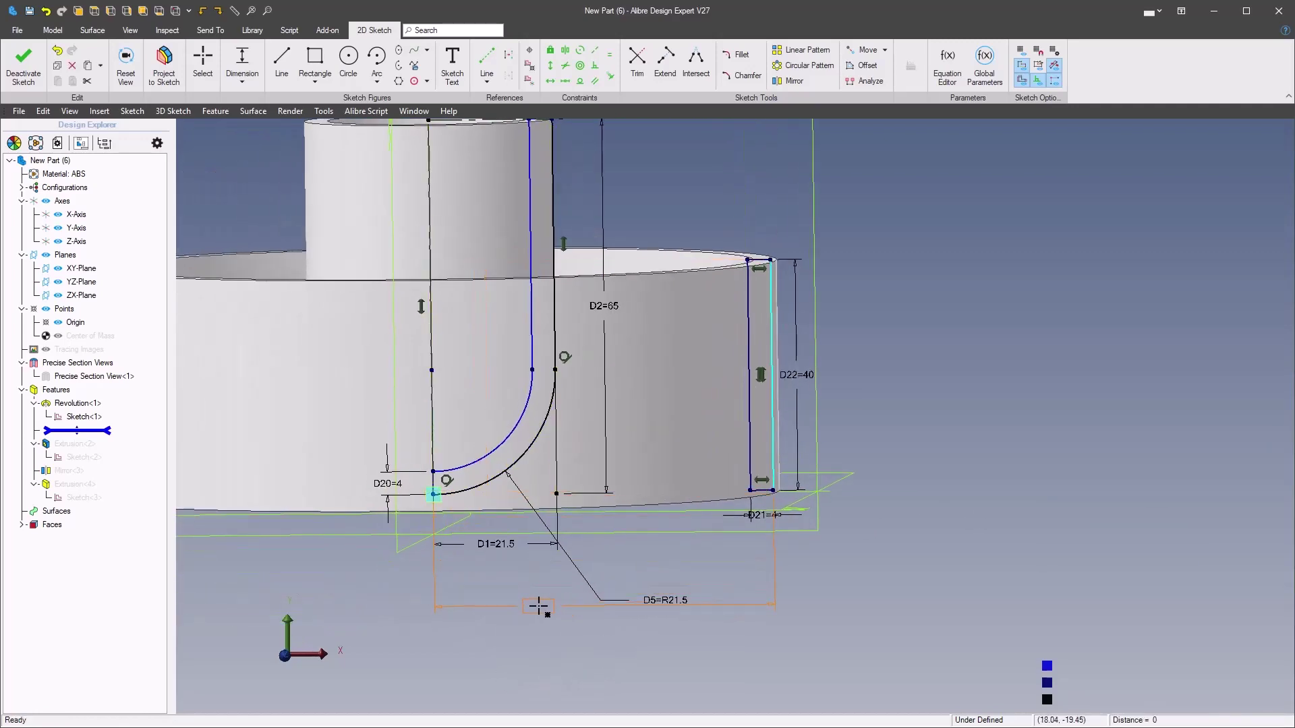
{"action": "left_click", "coordinate": [538, 607]}
{"action": "type", "text": "60"}
{"action": "key", "text": "Return"}
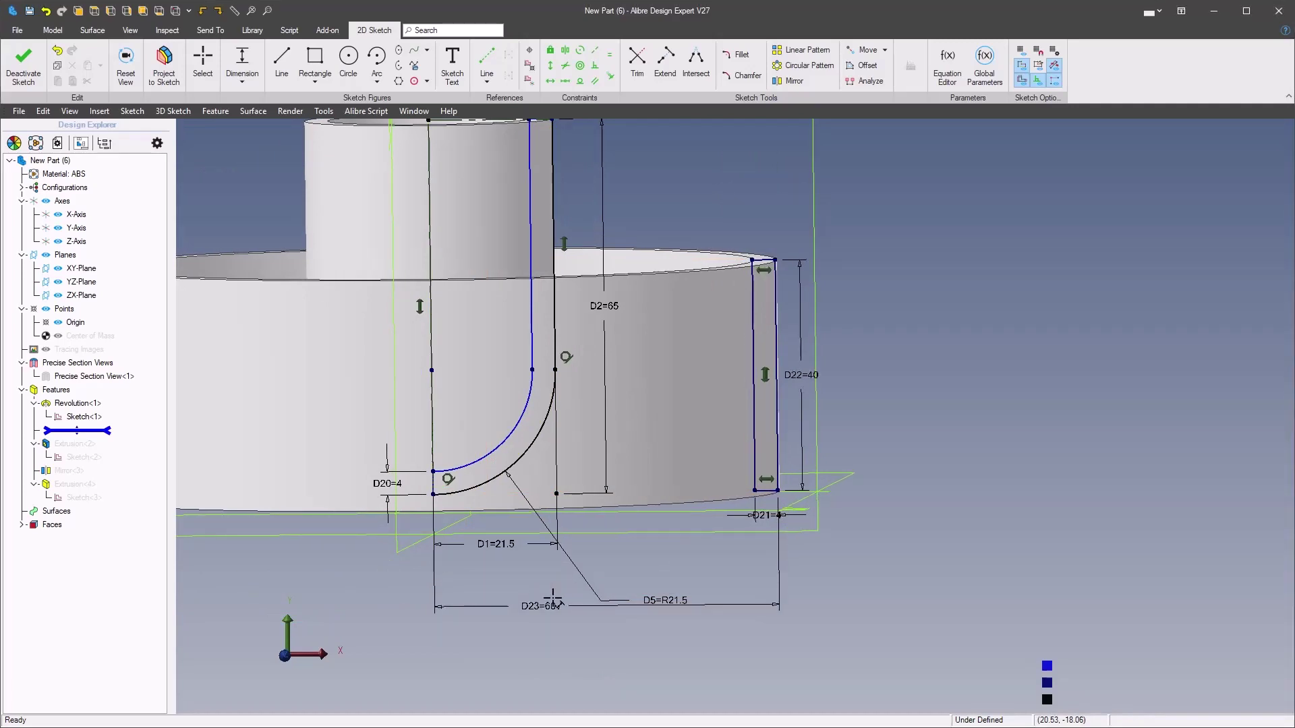
Step: Finish the sketch and delete the Revolution<1> feature while keeping its sketch
{"action": "scroll", "coordinate": [749, 512], "scroll_direction": "down", "scroll_amount": 4}
{"action": "scroll", "coordinate": [856, 334], "scroll_direction": "up", "scroll_amount": 1}
{"action": "right_click", "coordinate": [875, 330]}
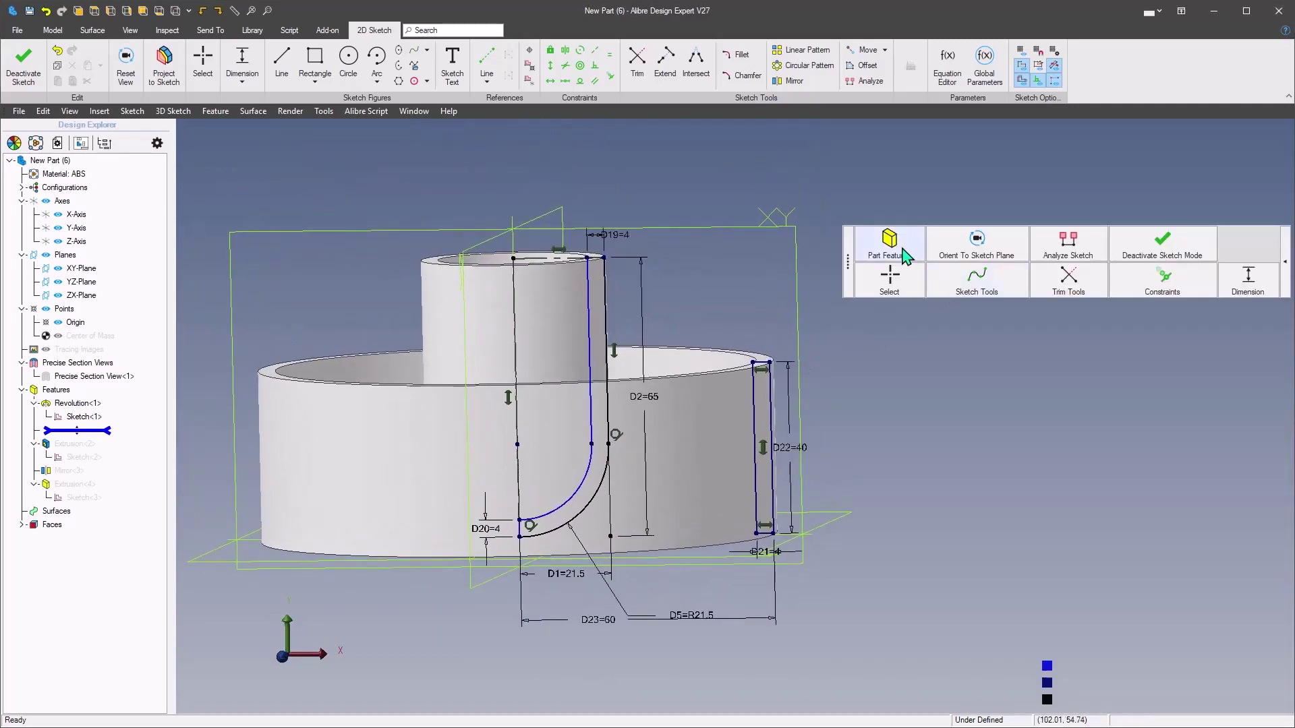
{"action": "left_click", "coordinate": [1140, 251]}
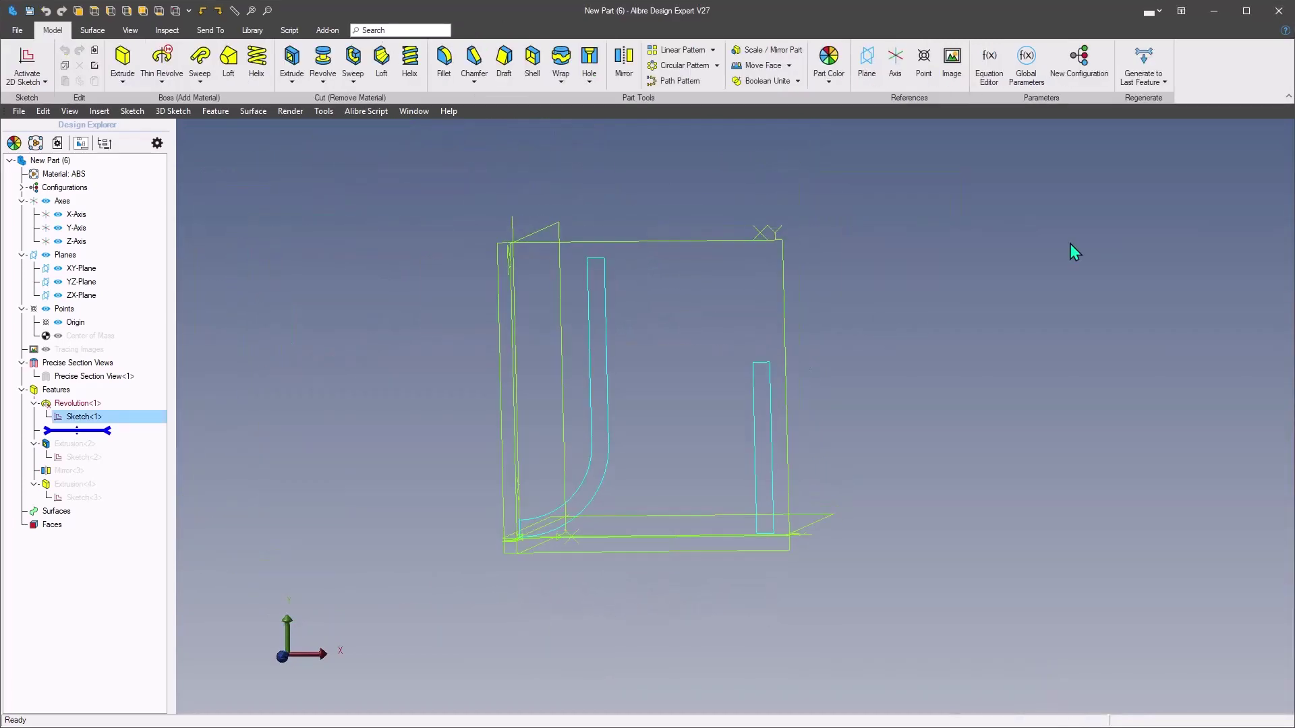
{"action": "right_click", "coordinate": [85, 408]}
{"action": "left_click", "coordinate": [119, 464]}
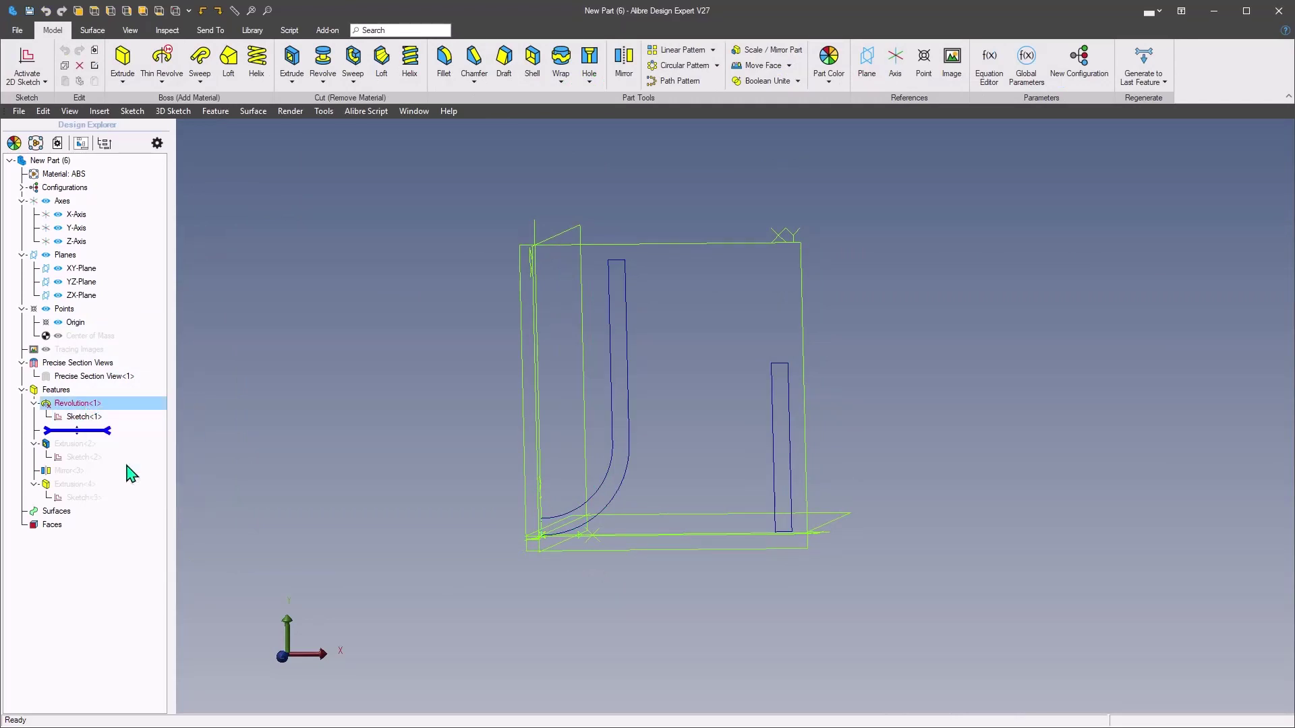
Step: Revolve Sketch<1> 360° about the Y-Axis as a boss and regenerate the part to its last feature
{"action": "left_click", "coordinate": [160, 88]}
{"action": "left_click", "coordinate": [178, 103]}
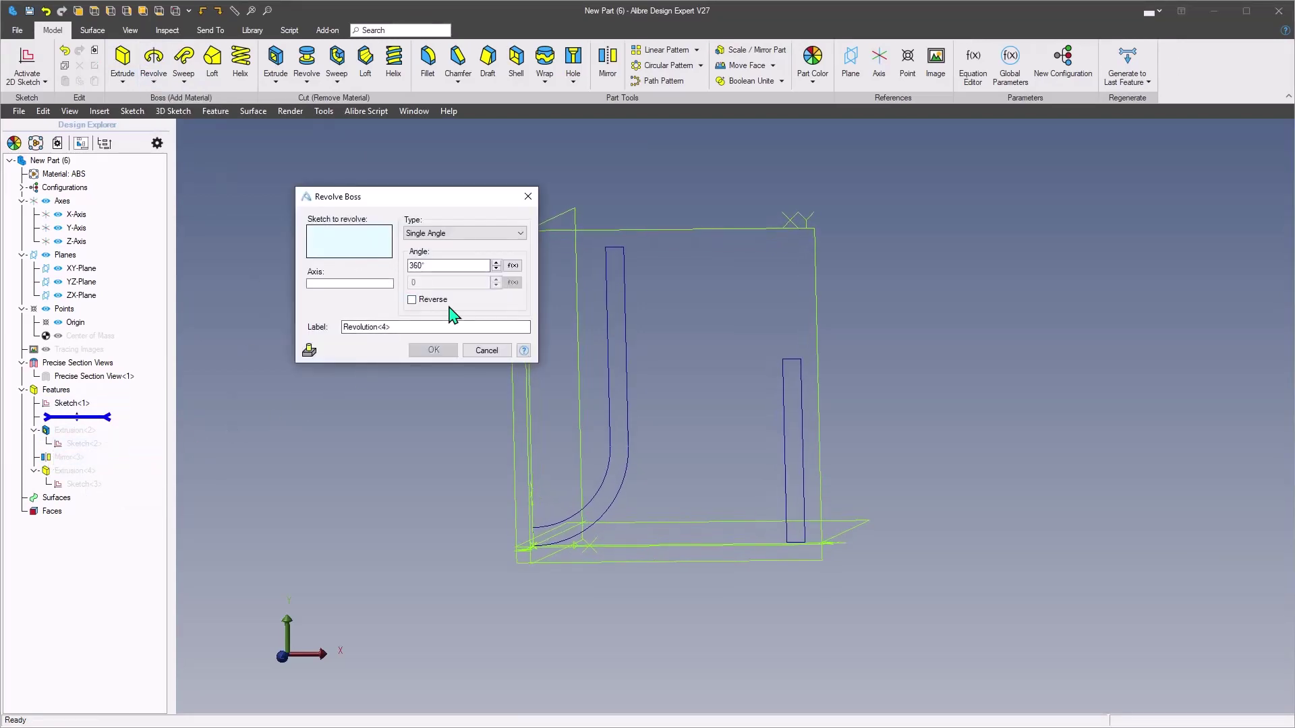
{"action": "left_click", "coordinate": [610, 337]}
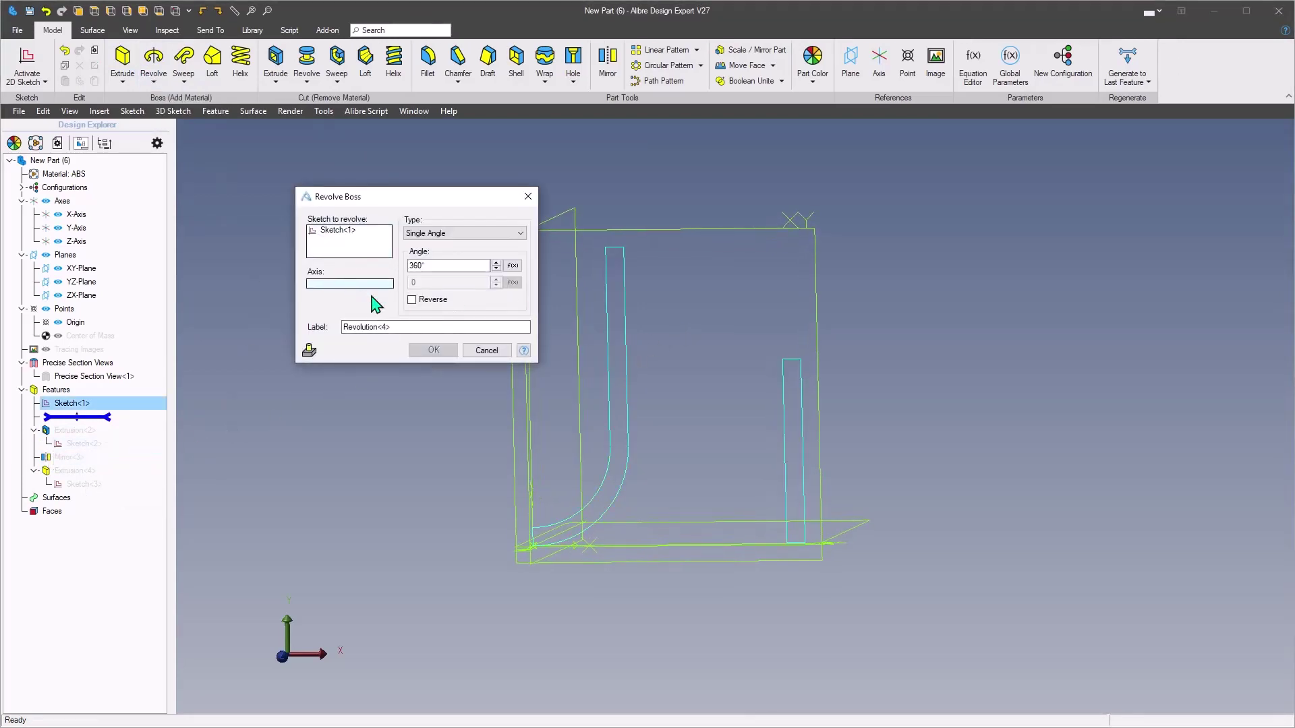
{"action": "left_click", "coordinate": [528, 374]}
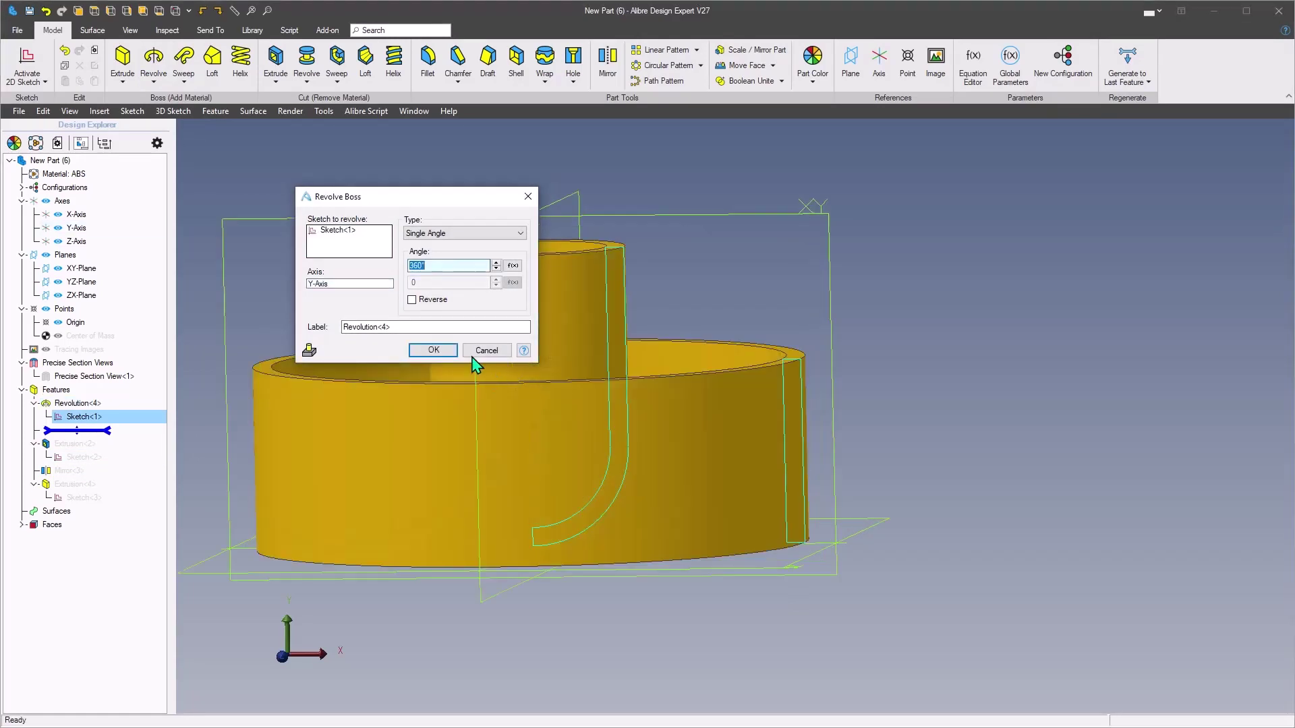
{"action": "left_click", "coordinate": [445, 351]}
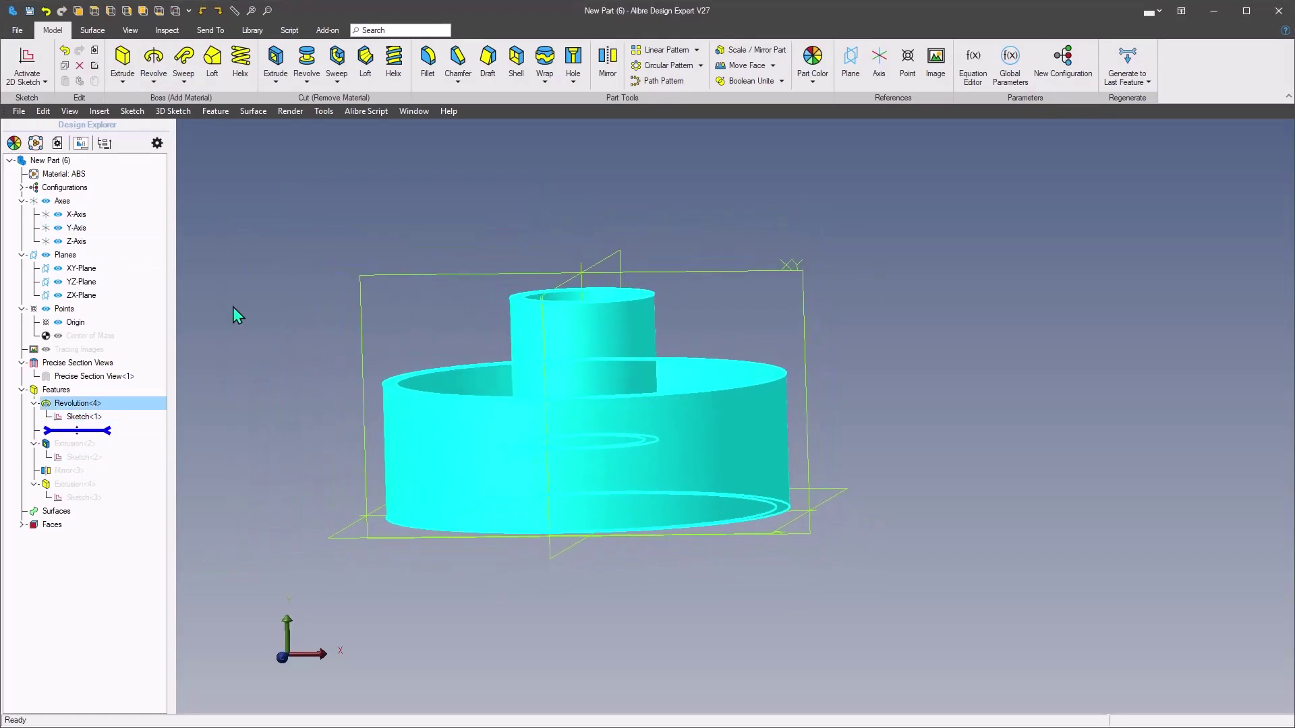
{"action": "left_click", "coordinate": [1127, 64]}
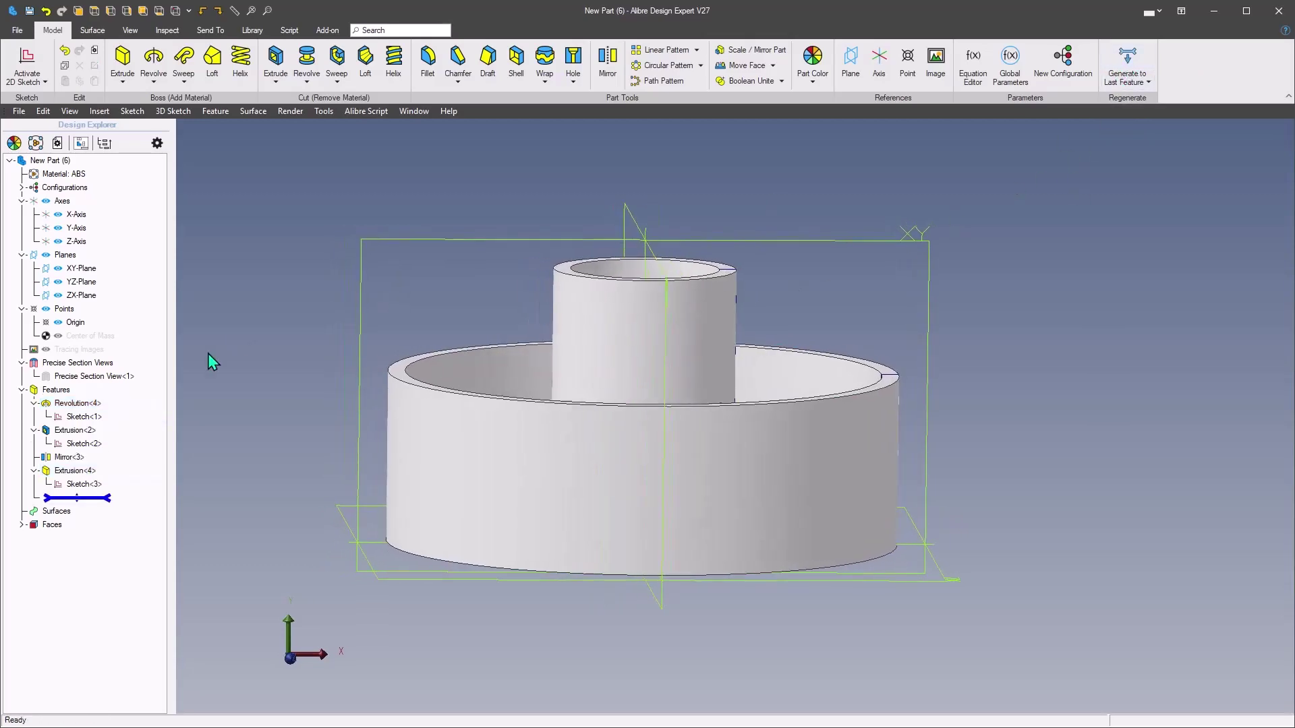